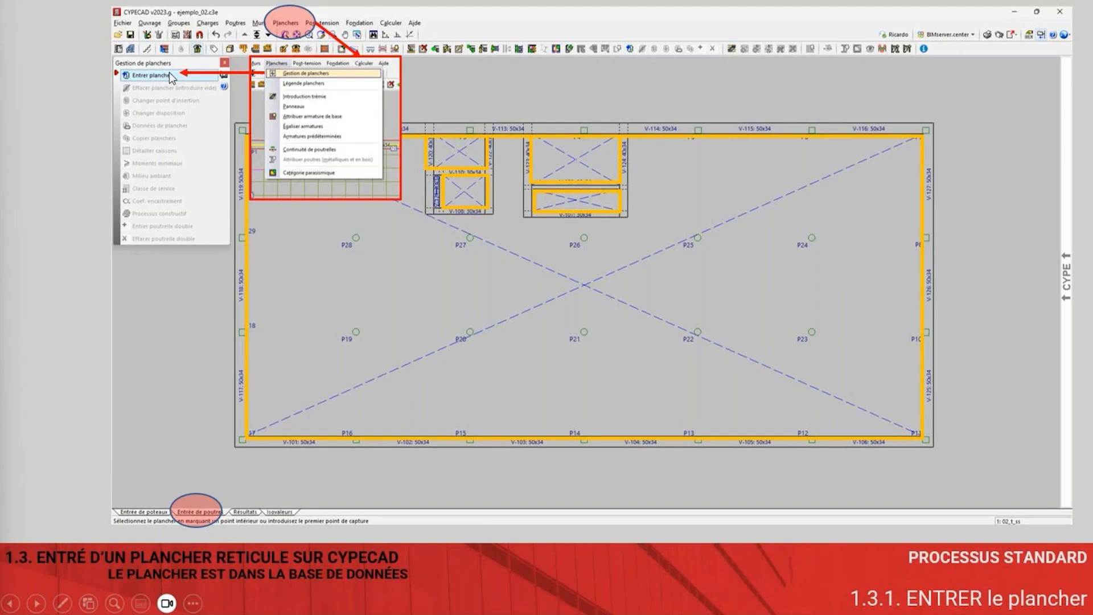
click(340, 158)
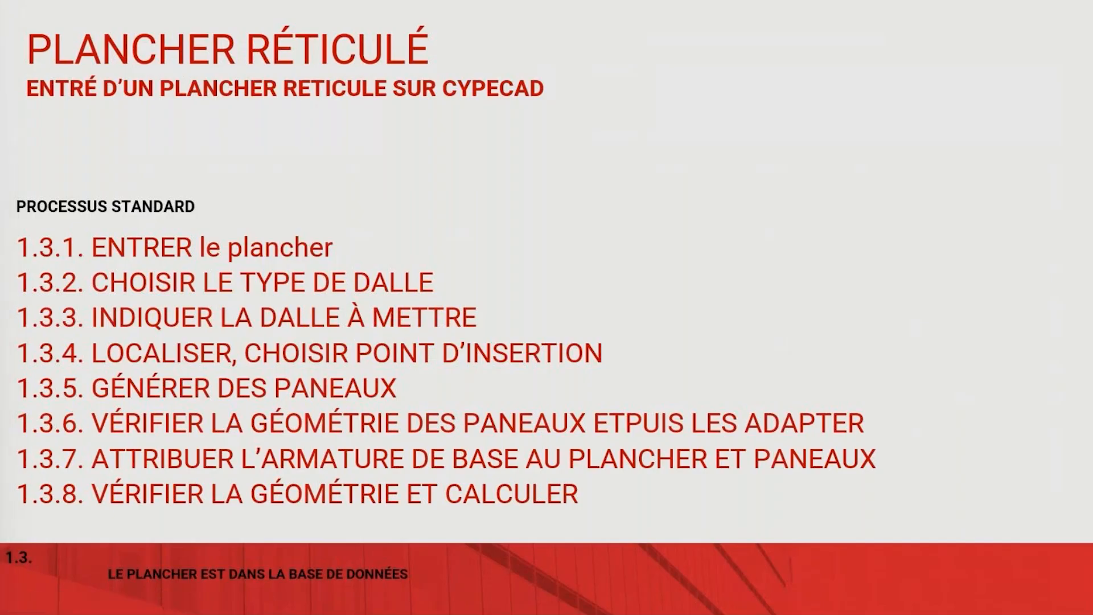
Switch to CYPECAD and display the architectural floor plan background behind the columns.
drag(0, 54, 663, 60)
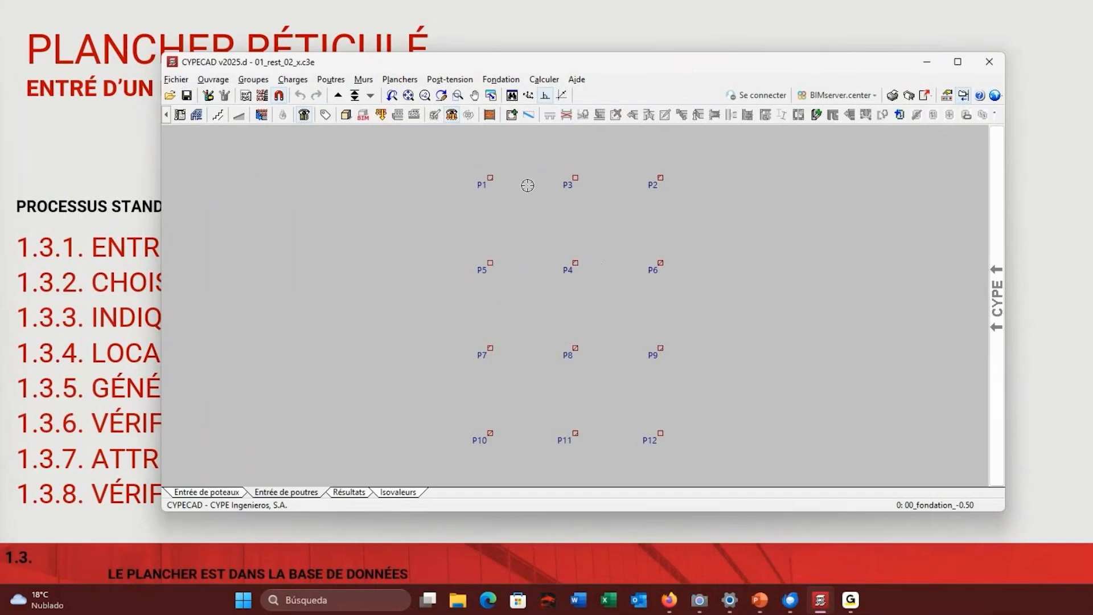
click(261, 95)
click(261, 96)
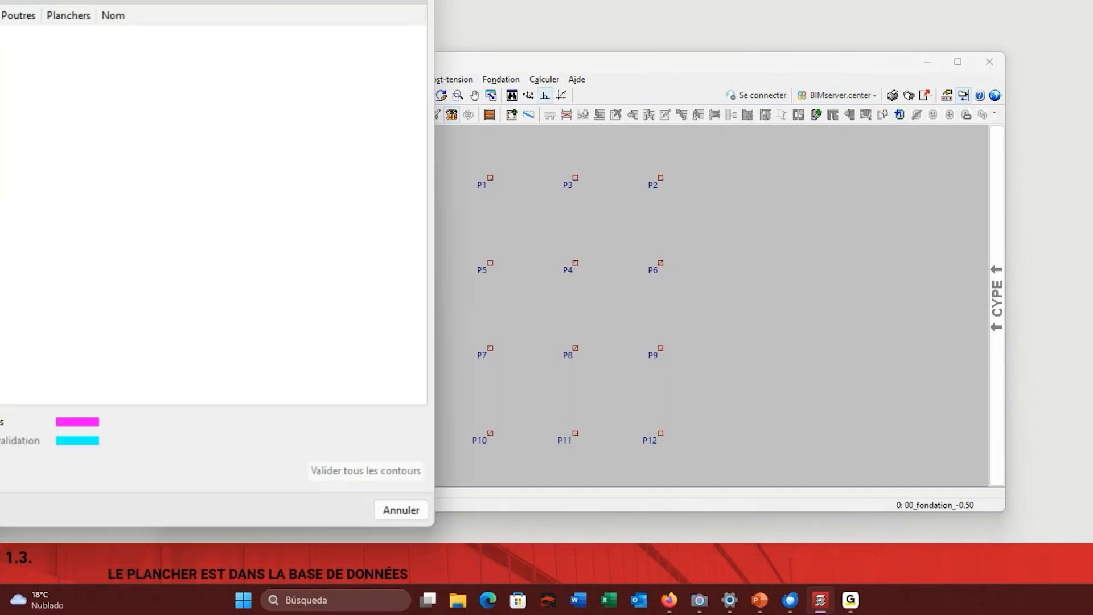
drag(0, 0, 614, 93)
click(152, 141)
click(169, 524)
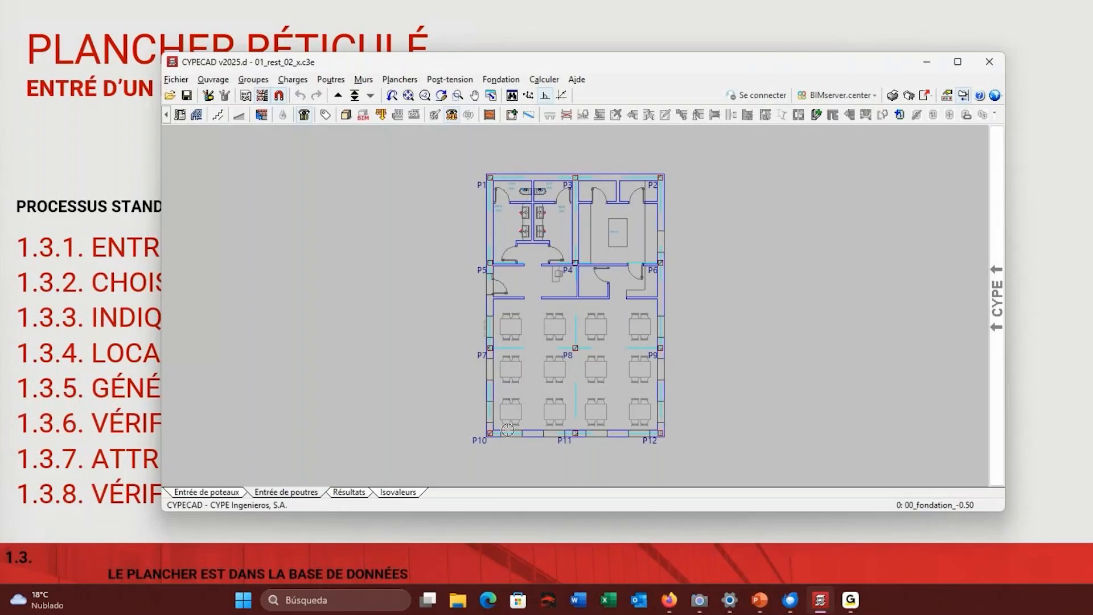
Go to the column entry view and open the general data of the job.
click(214, 494)
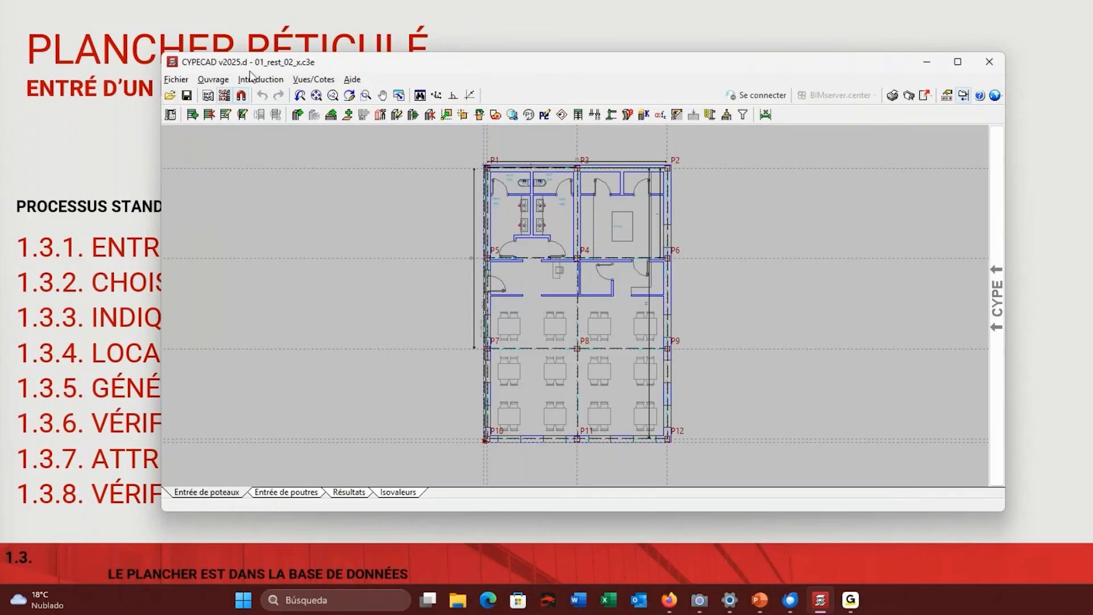
click(213, 79)
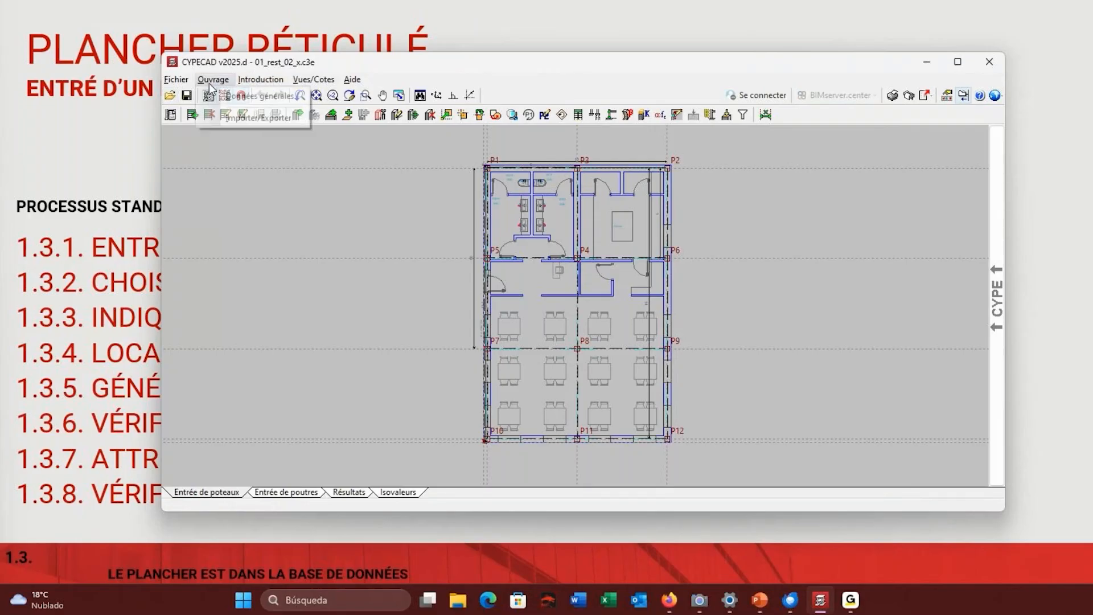
click(259, 95)
drag(653, 10, 586, 20)
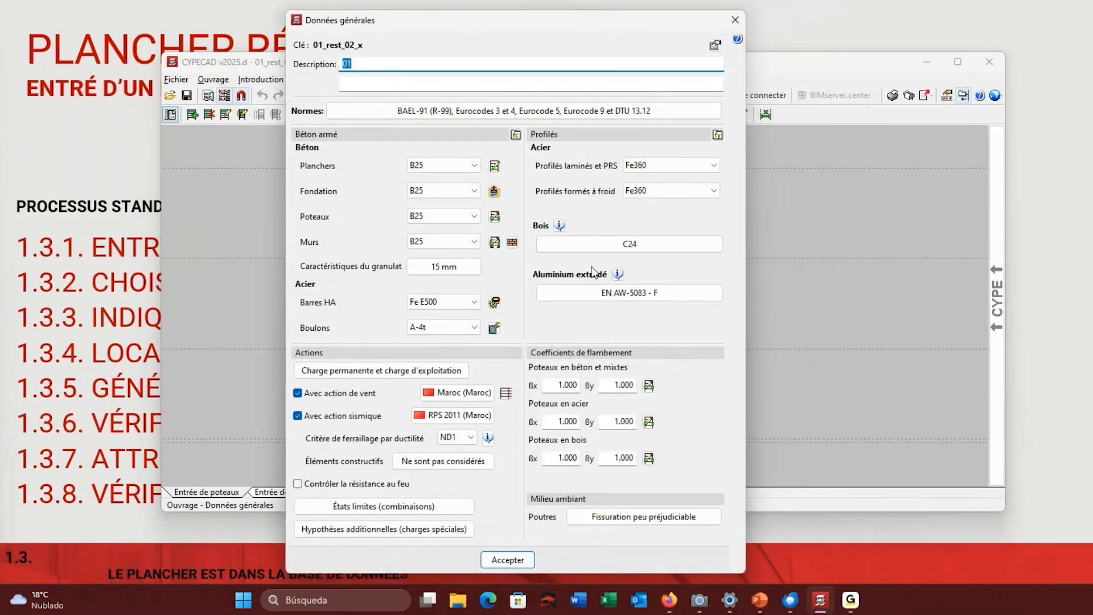
Open the steel types for the reinforcing bars and look at the available beam reinforcement options.
click(493, 304)
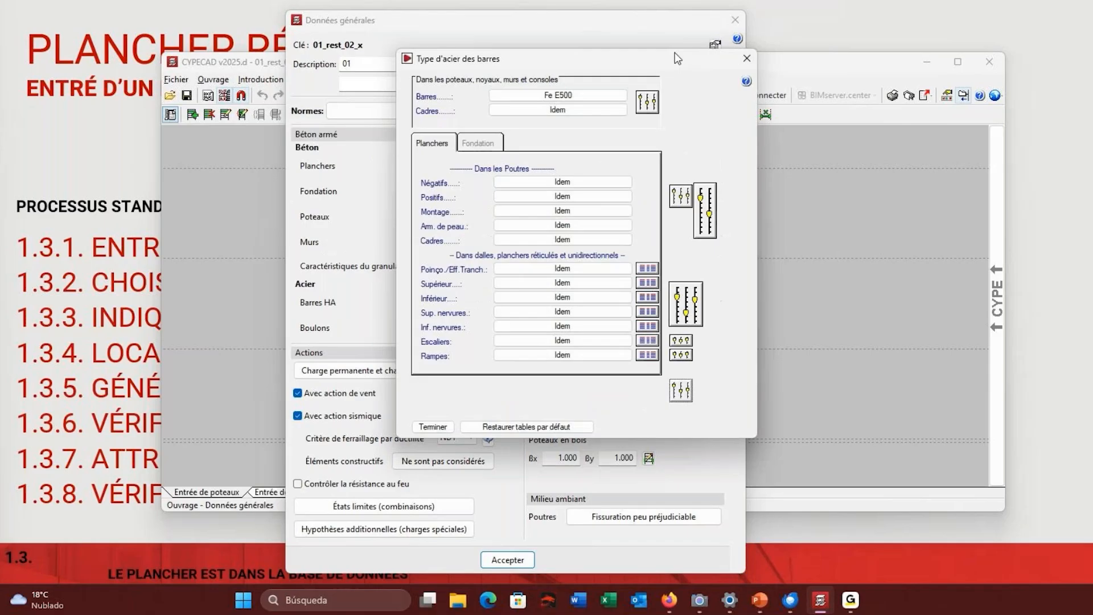
drag(676, 52, 897, 59)
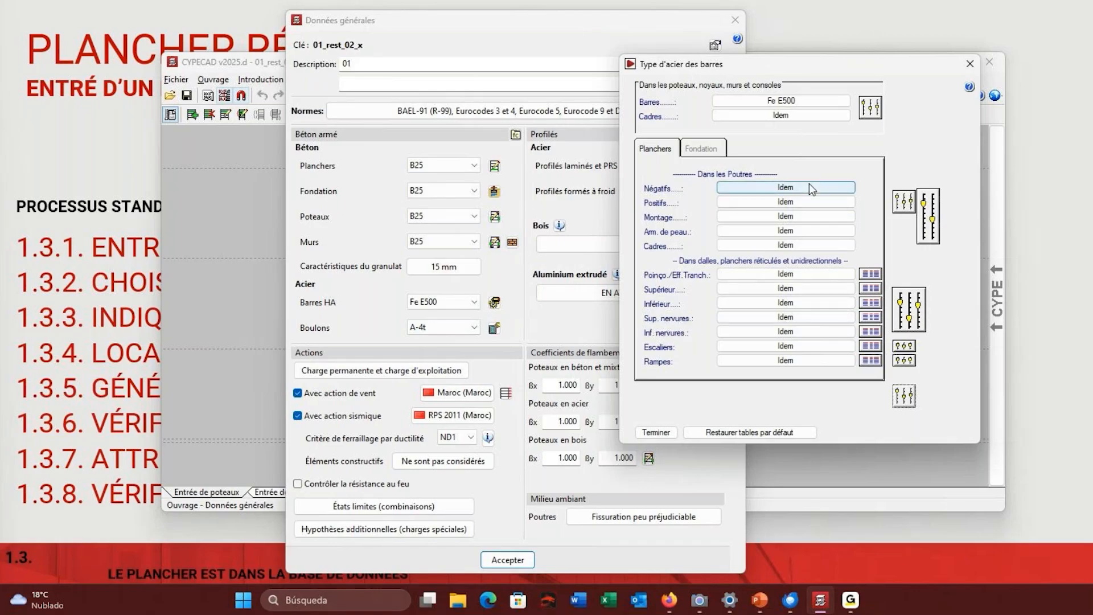
click(904, 202)
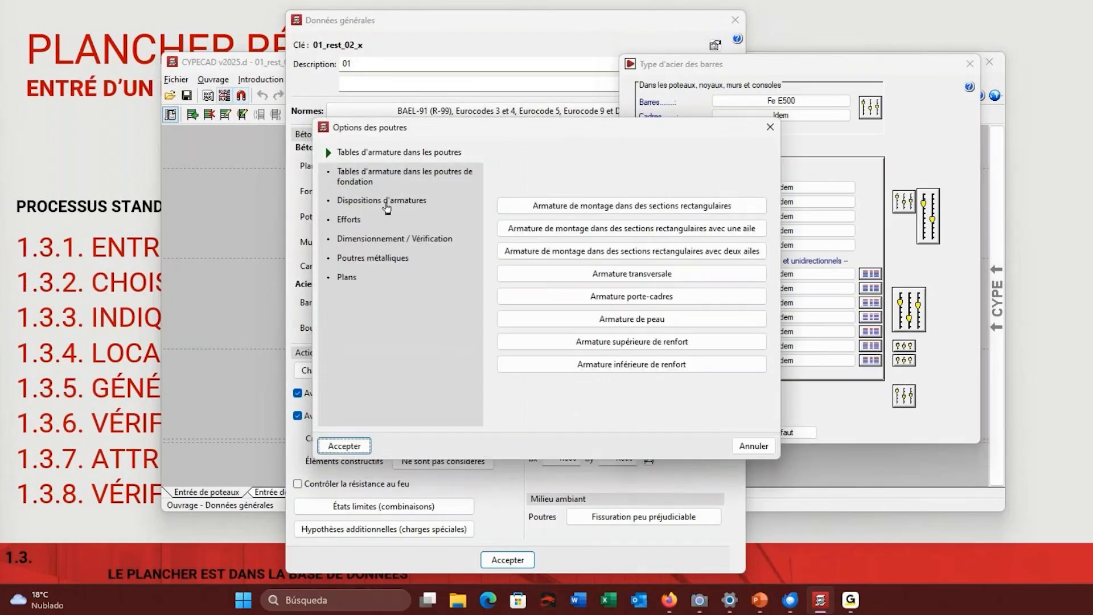
click(772, 126)
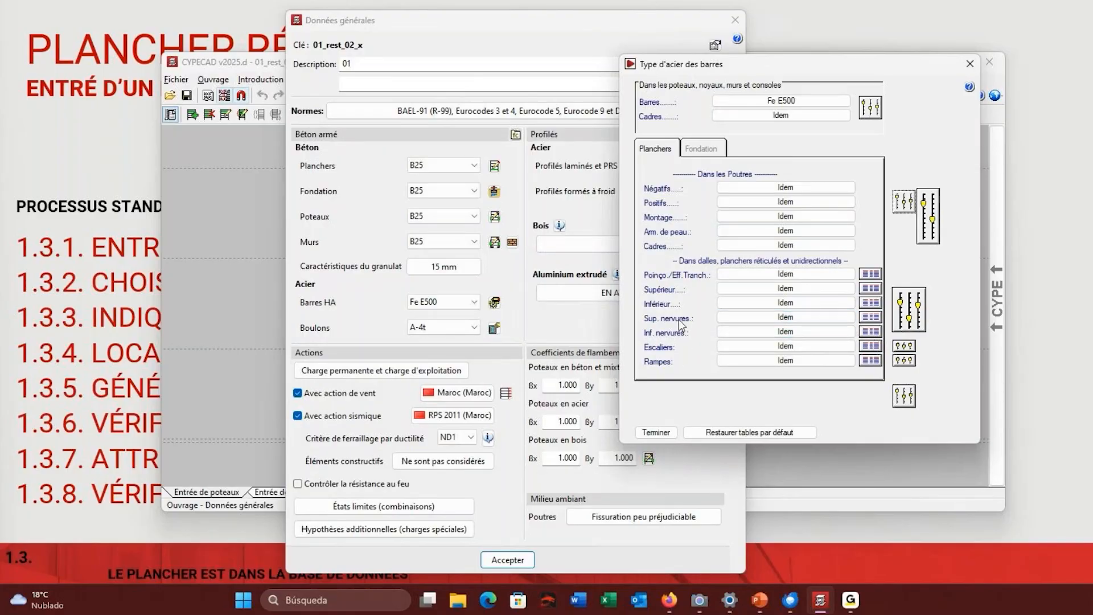
Open the upper reinforcement tables for waffle slabs from the upper rib reinforcement settings.
click(877, 315)
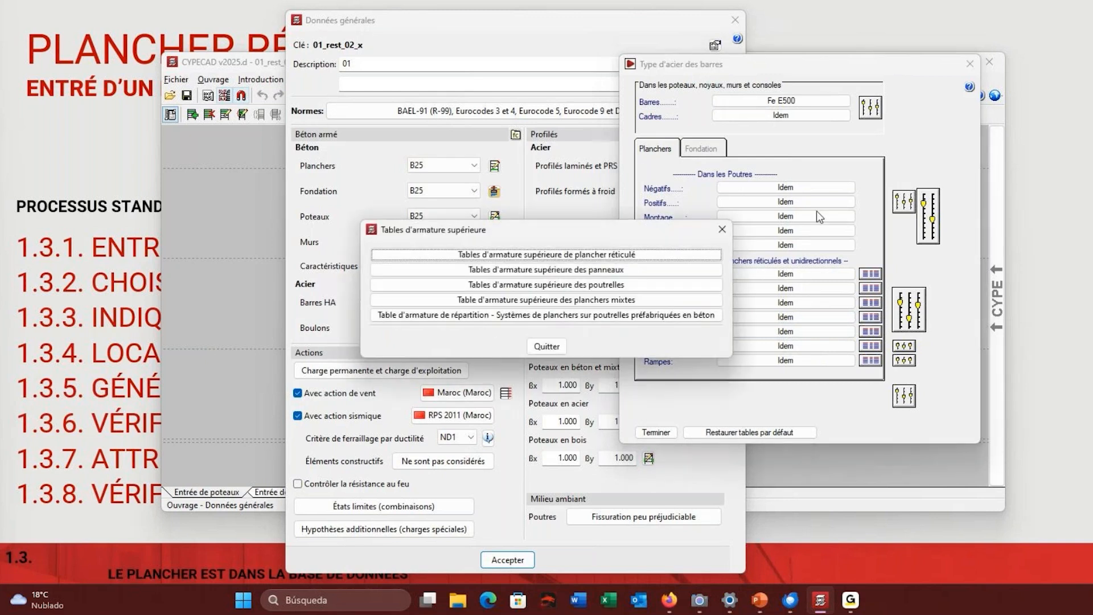
drag(563, 233, 583, 93)
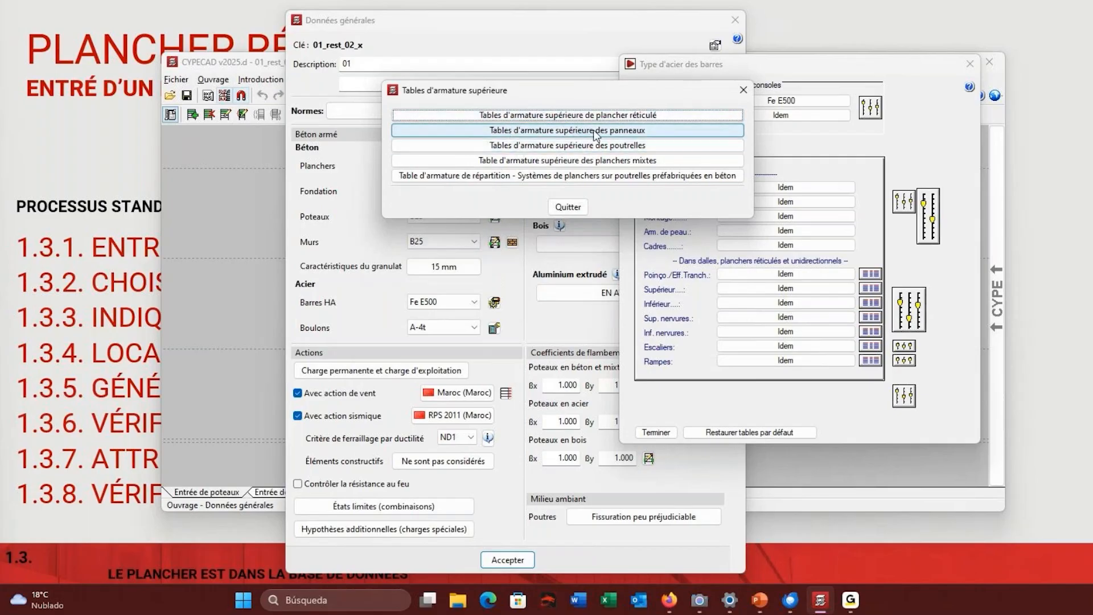
click(568, 206)
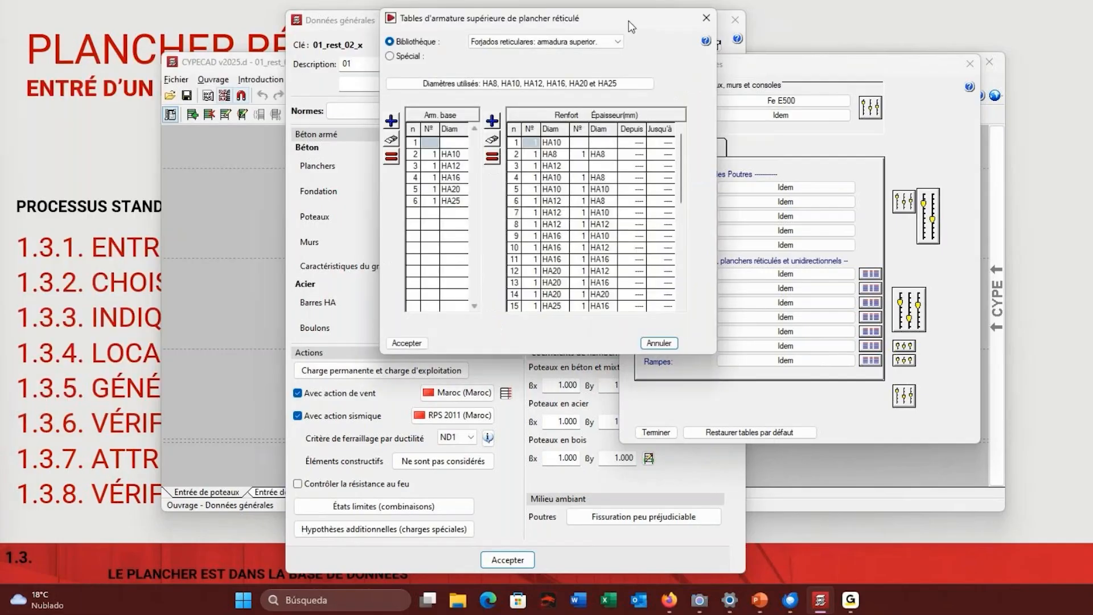
drag(731, 85, 600, 76)
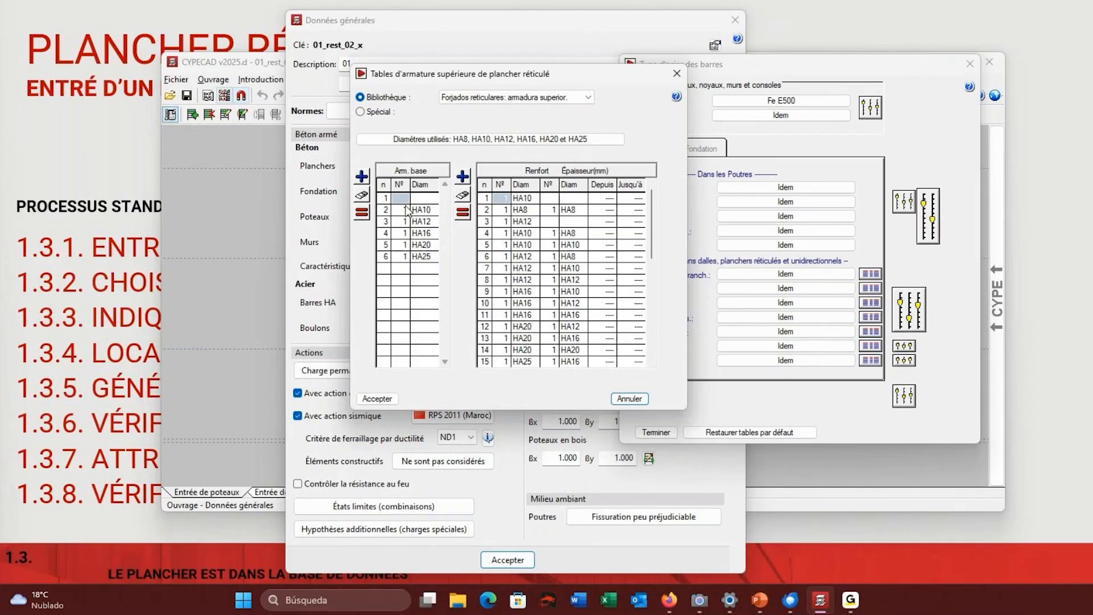
Load the first "Planchers réticulés: armatures supérieures" table from the library for the upper reinforcement.
click(428, 212)
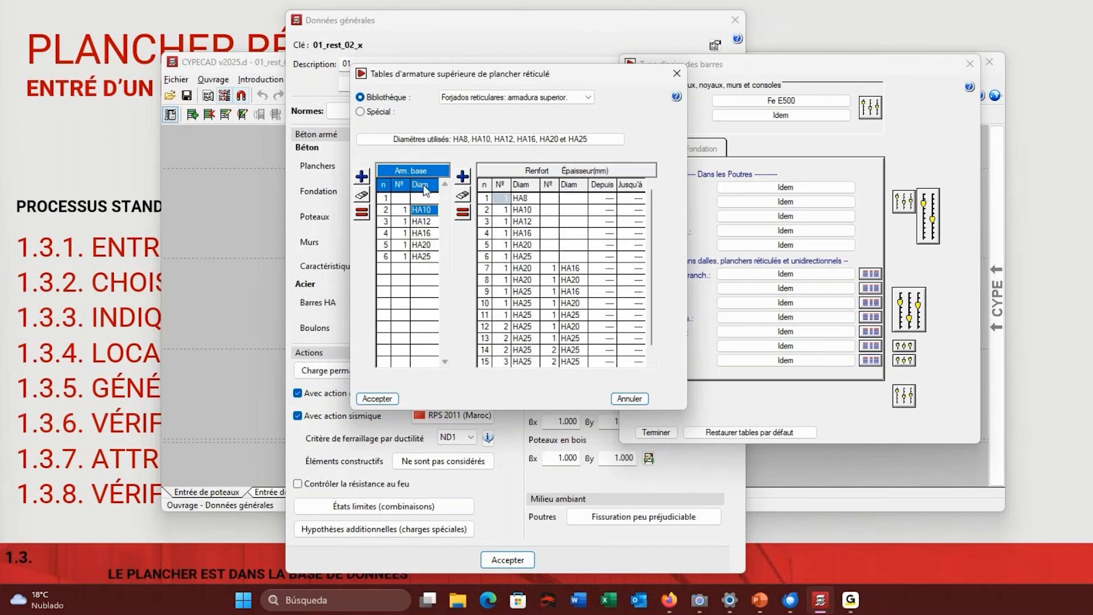
click(503, 99)
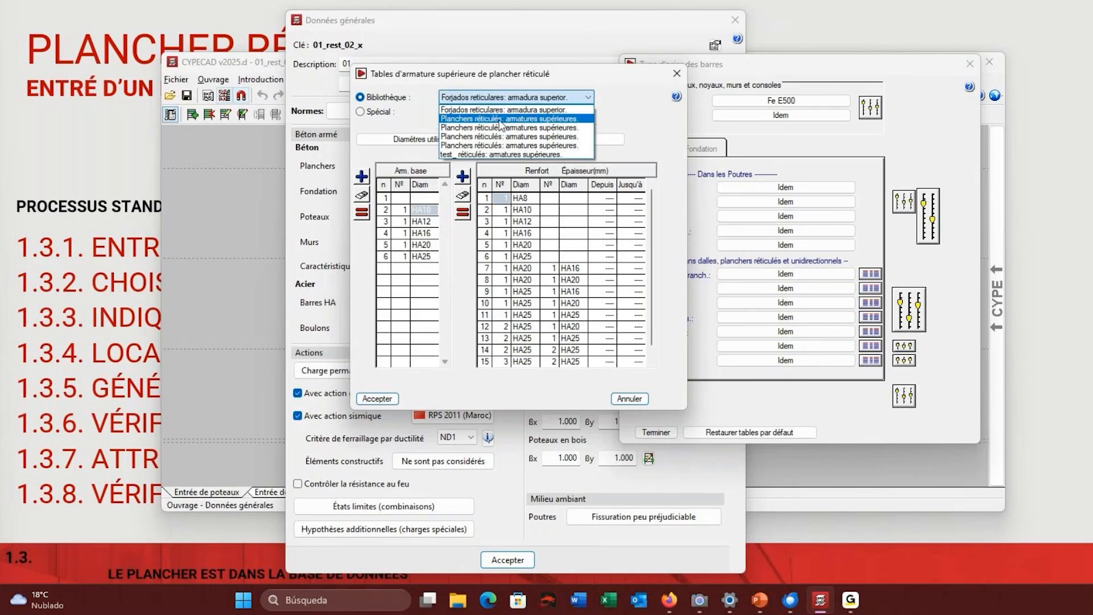
click(501, 120)
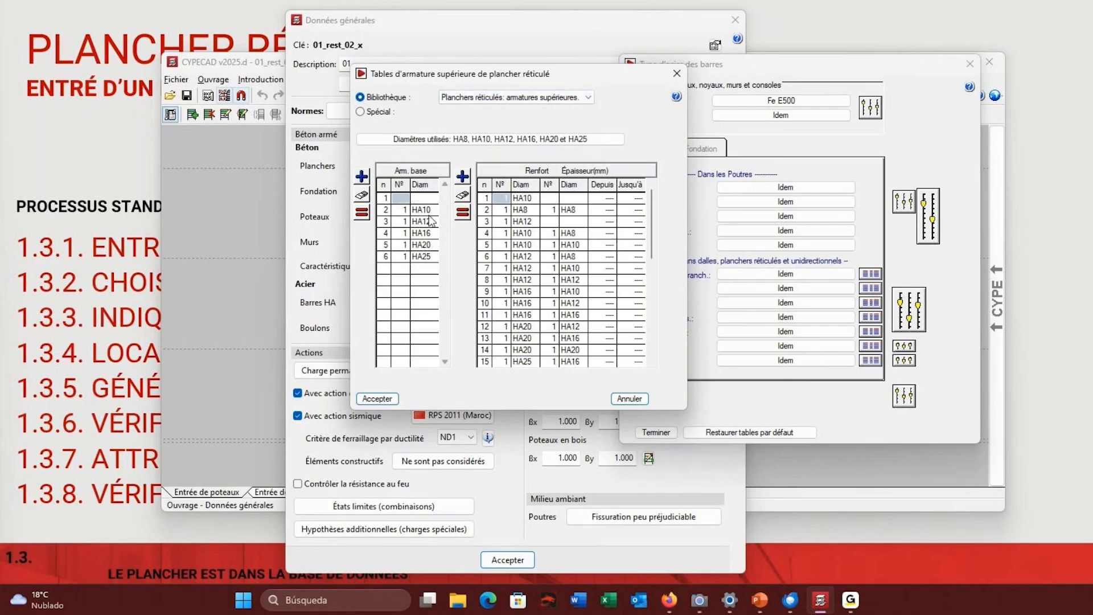
Examine the additional reinforcement combinations offered for the HA10, HA12 and HA16 base bars.
click(400, 210)
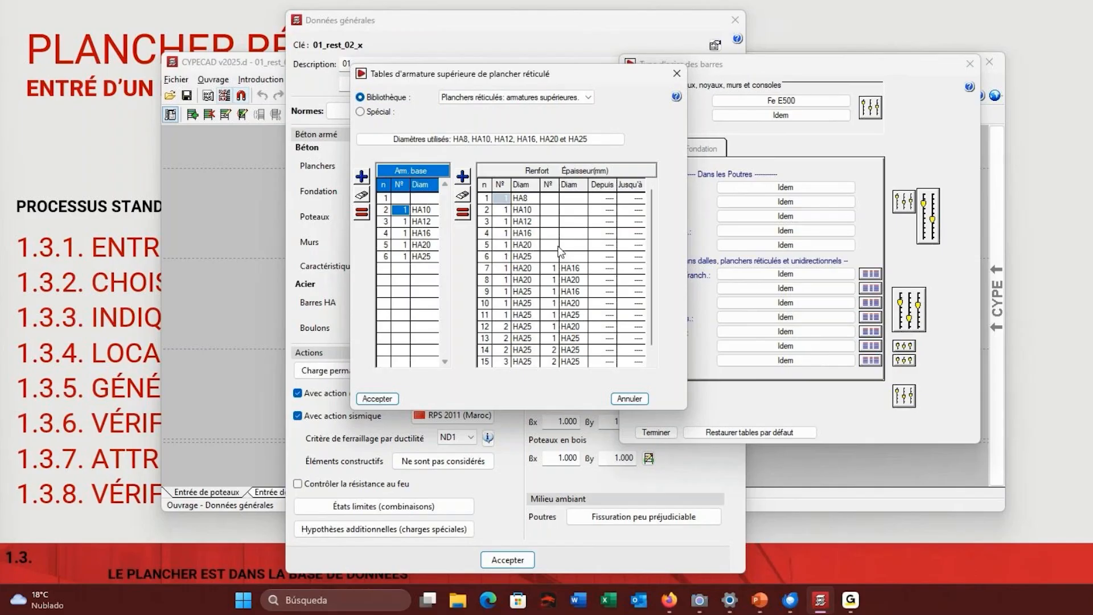
click(431, 226)
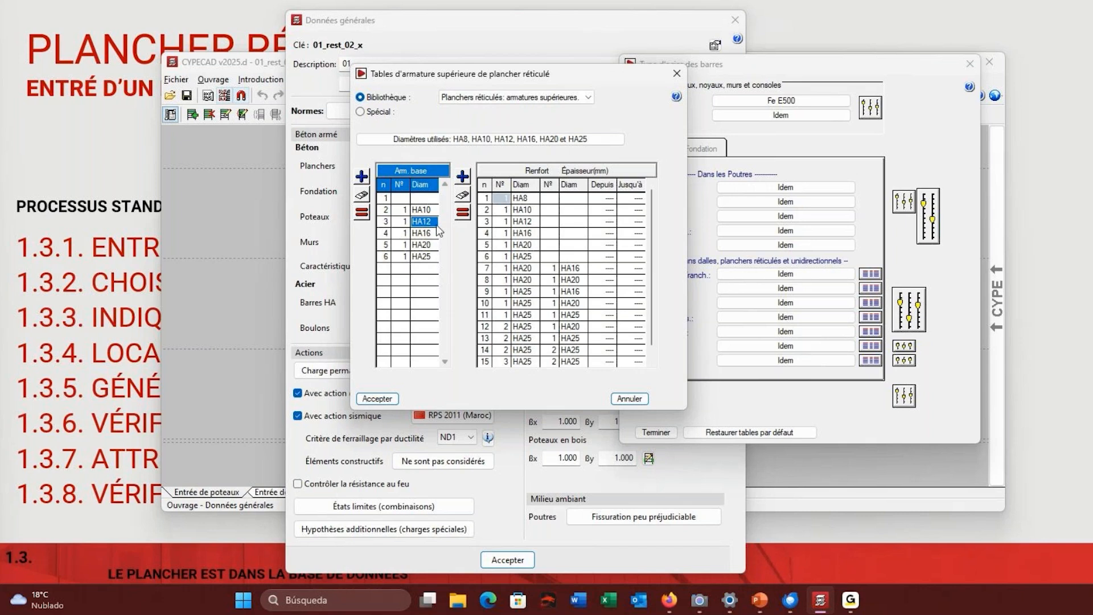
click(435, 229)
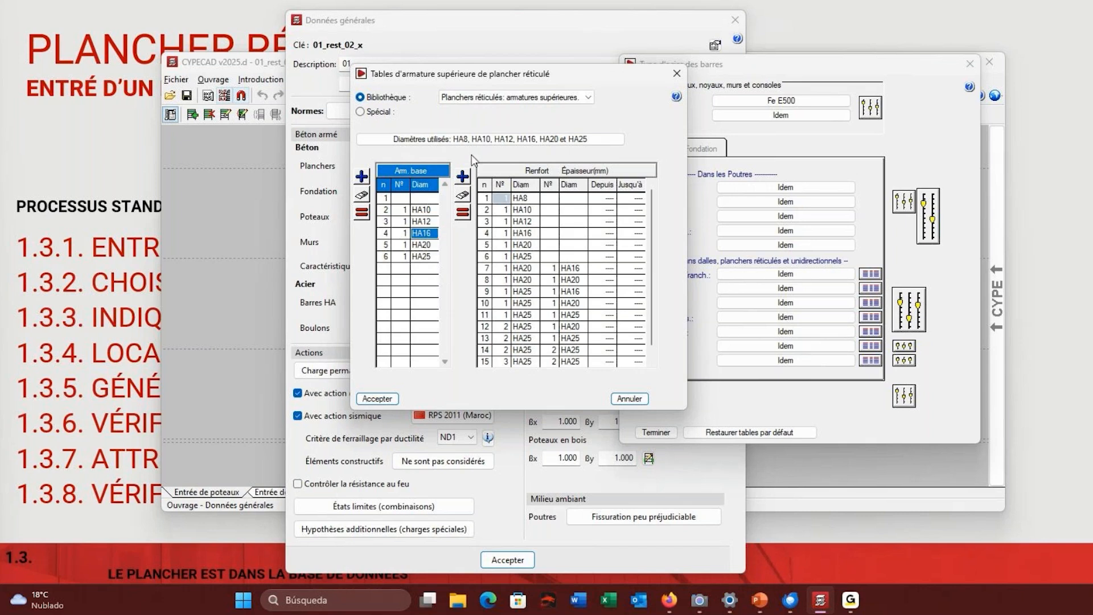
click(473, 141)
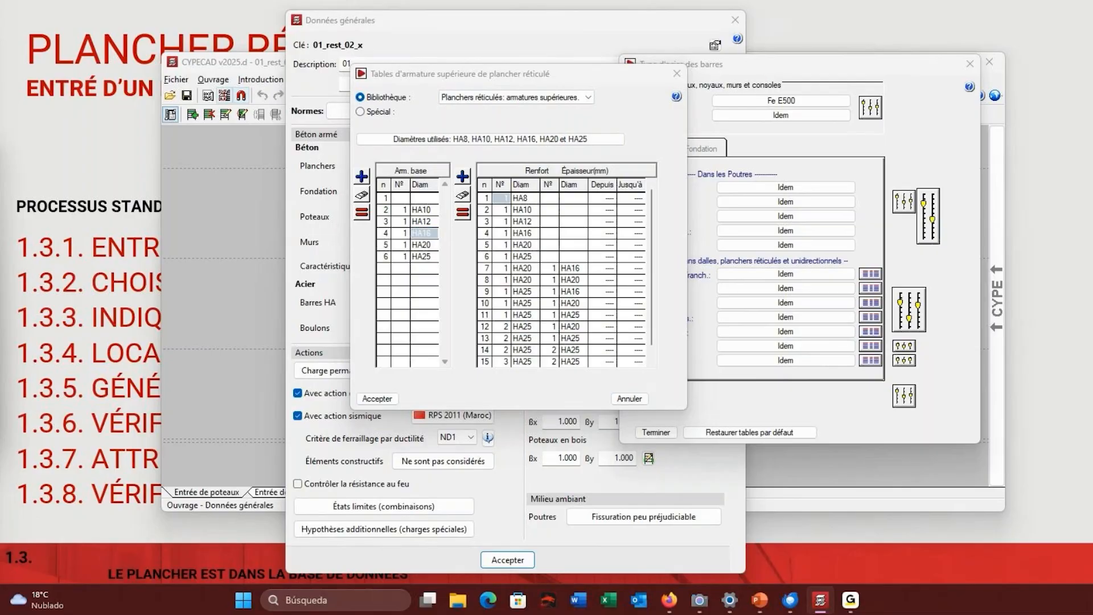
drag(0, 200, 797, 103)
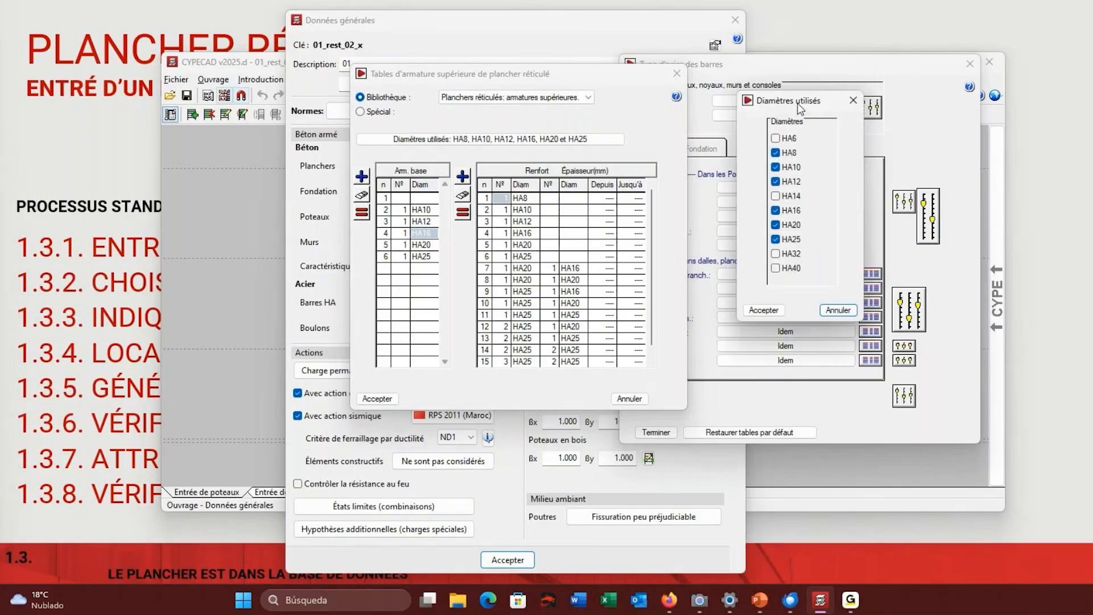
click(776, 197)
click(776, 153)
click(775, 211)
click(775, 239)
click(775, 225)
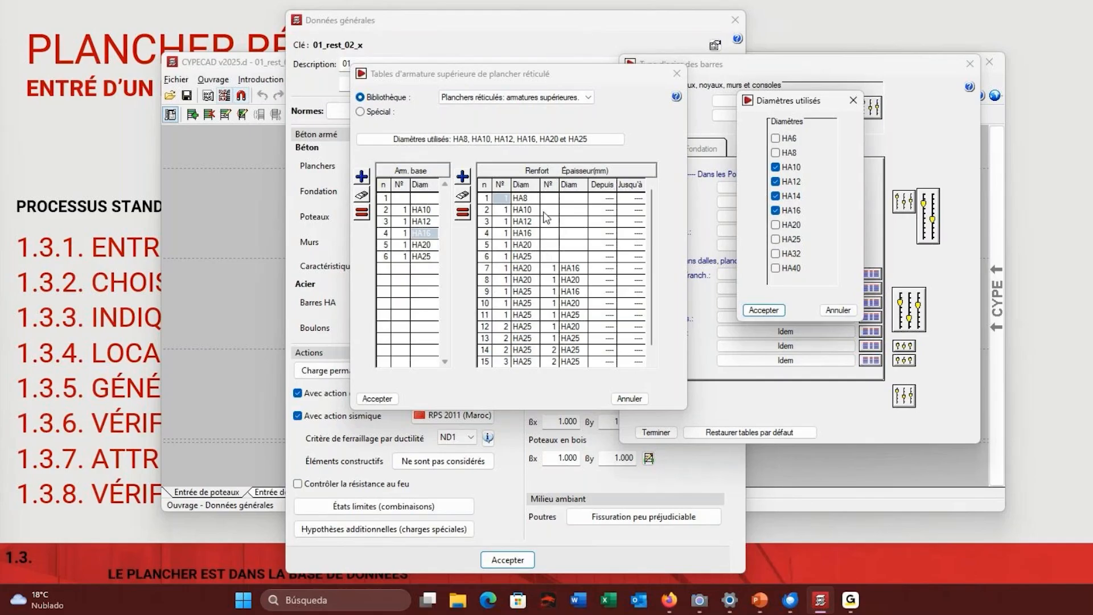
drag(817, 101, 918, 94)
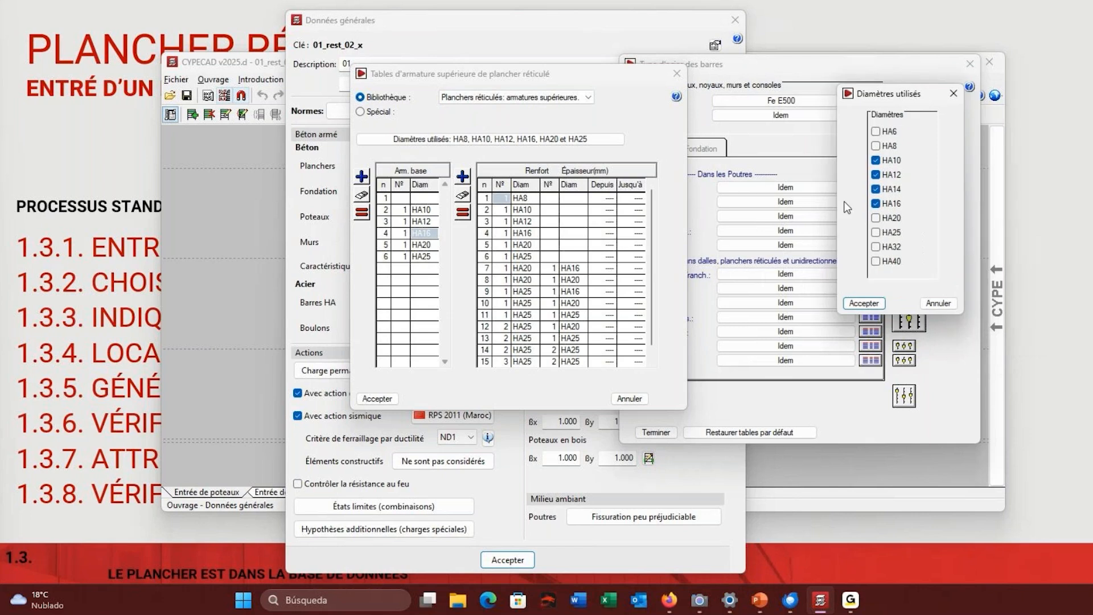
click(876, 190)
click(876, 204)
click(938, 303)
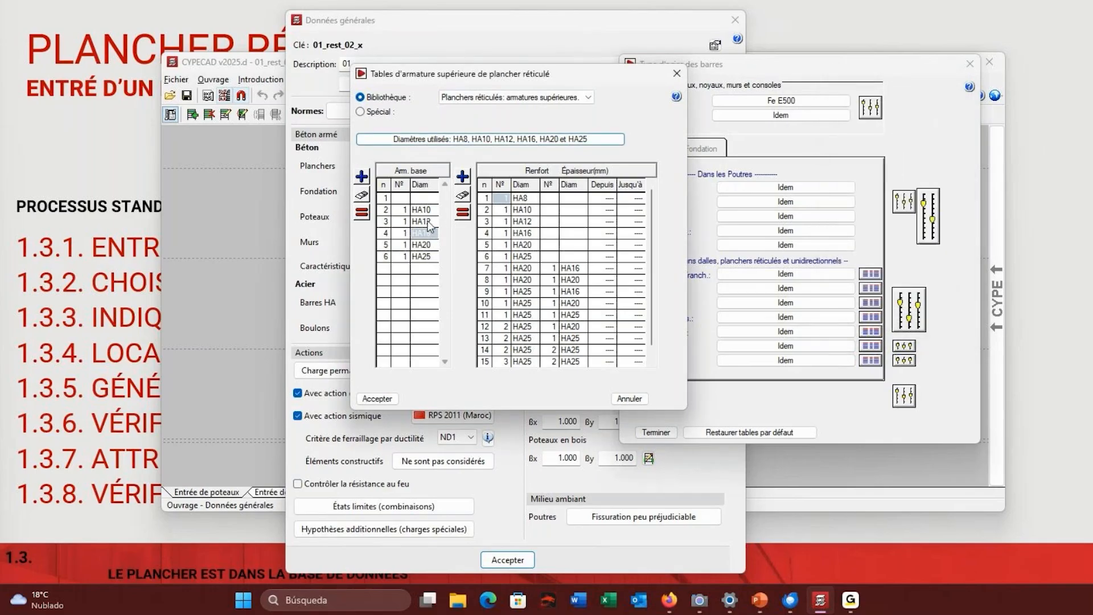
Limit the diameters used in the table to HA8, HA10 and HA12, deleting all reinforcement that uses other diameters.
click(531, 140)
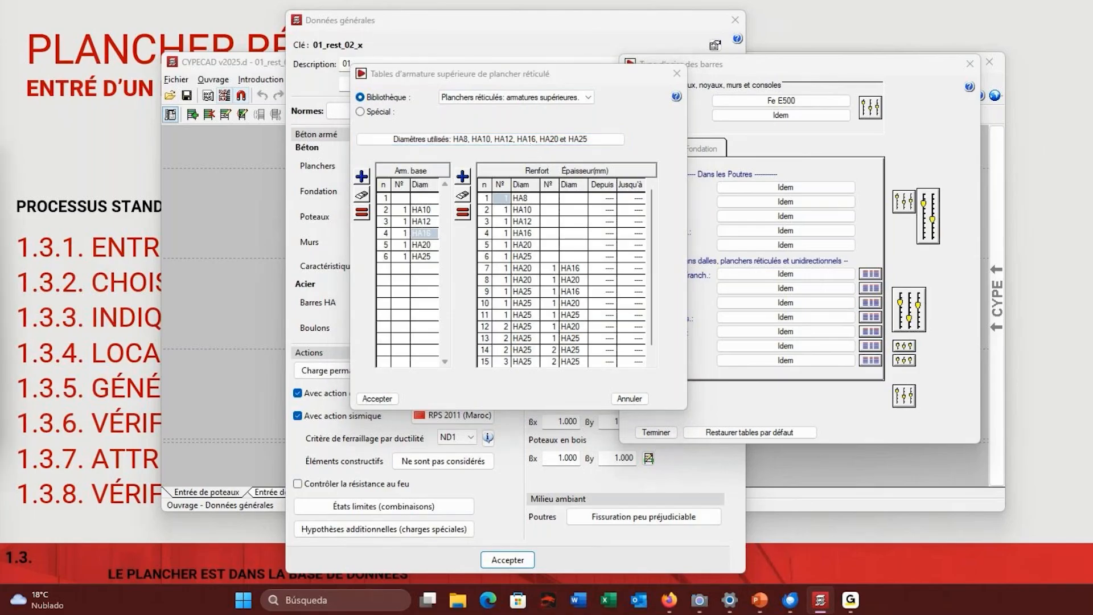
click(812, 251)
click(812, 266)
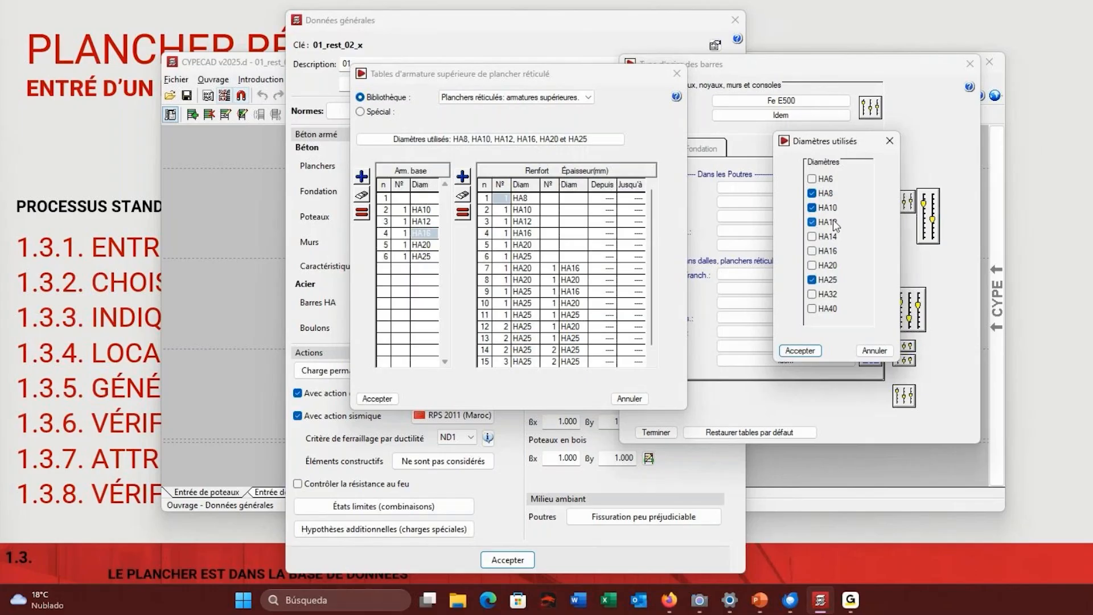
click(827, 280)
click(800, 350)
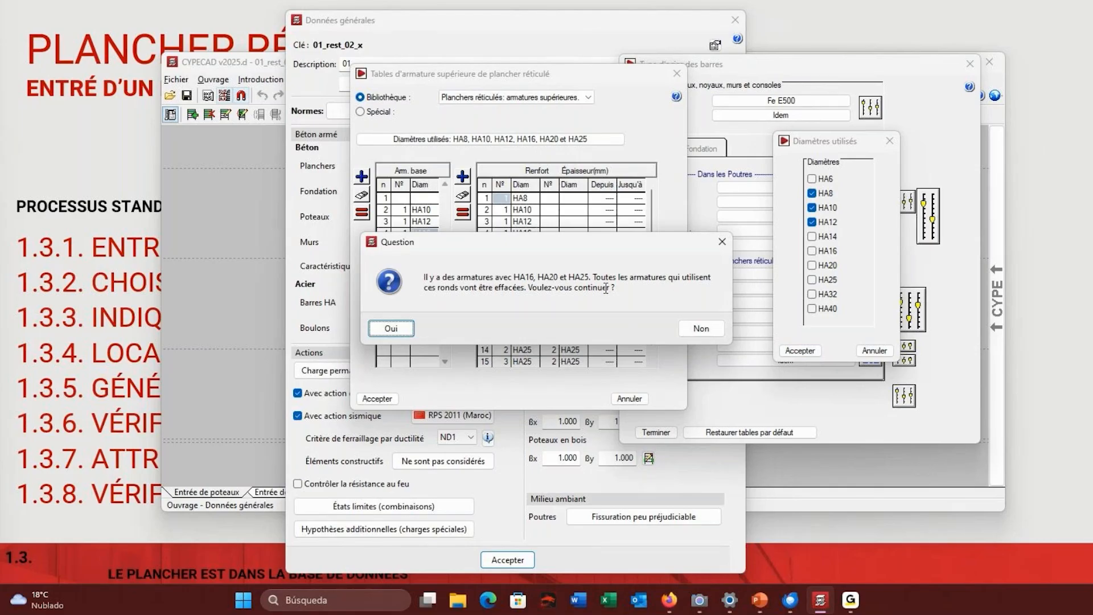
click(391, 328)
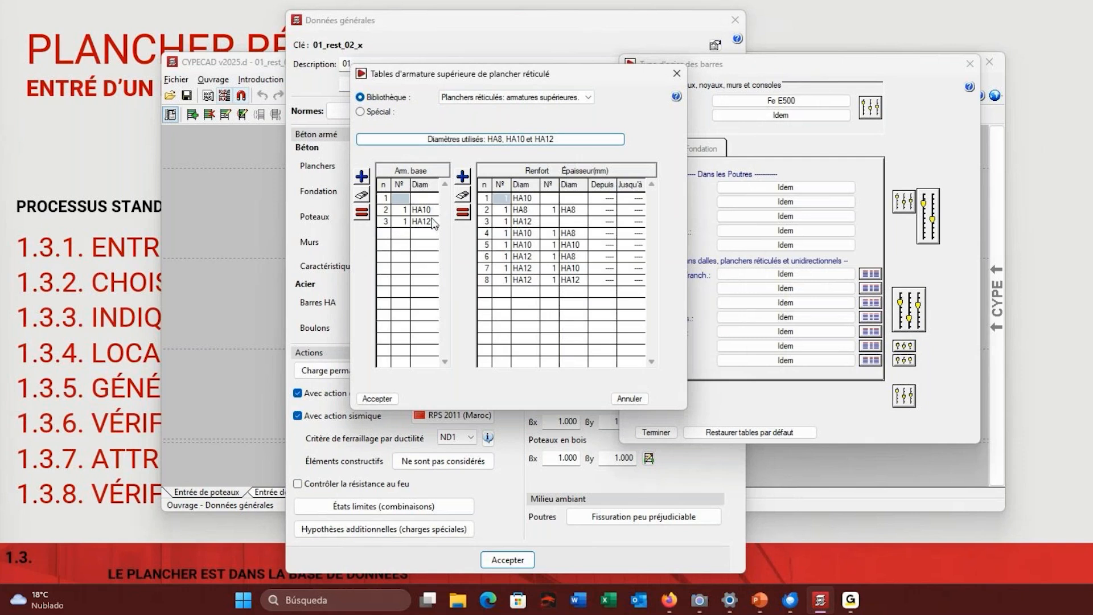
Add a fourth additional reinforcement row with one HA8 bar to the HA10 base reinforcement.
click(433, 211)
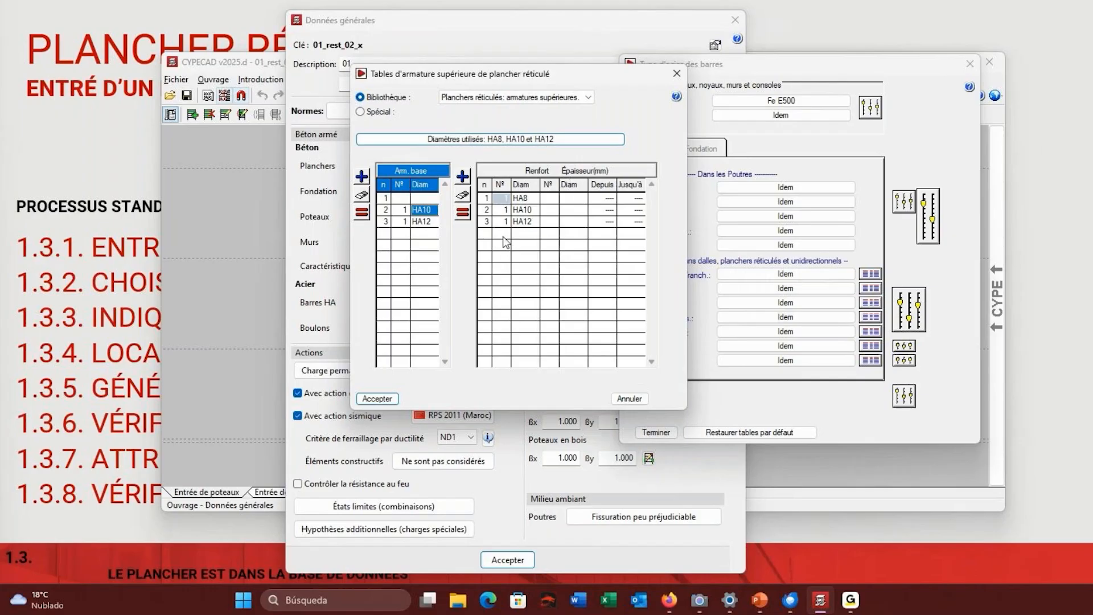
click(501, 239)
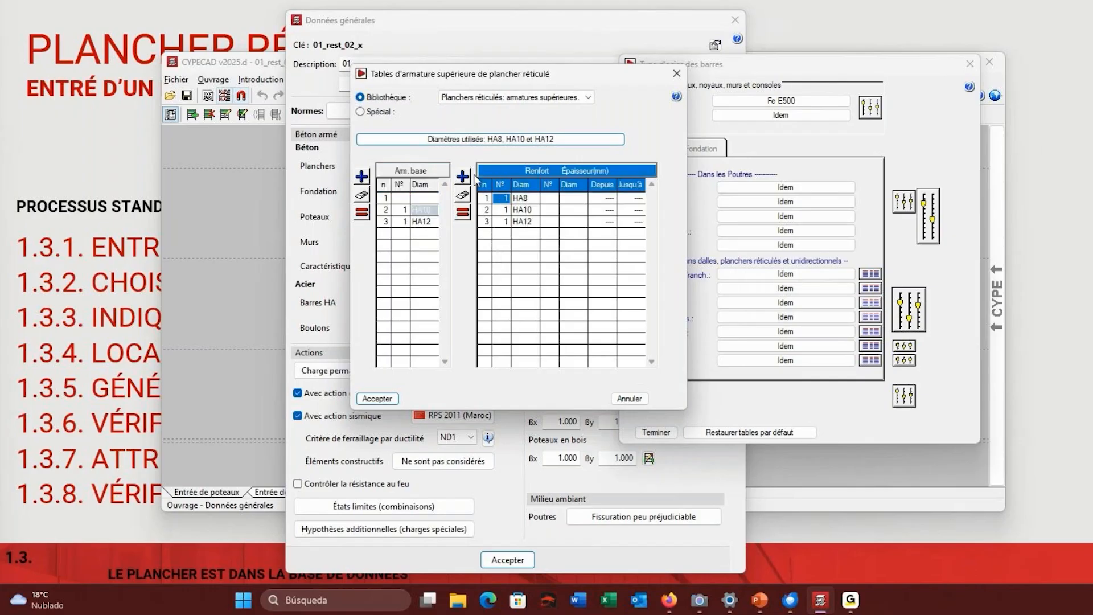
click(507, 234)
text(1)
click(520, 235)
click(518, 257)
click(522, 234)
Add HA14 and HA16 to the diameters used in the upper reinforcement table.
click(528, 138)
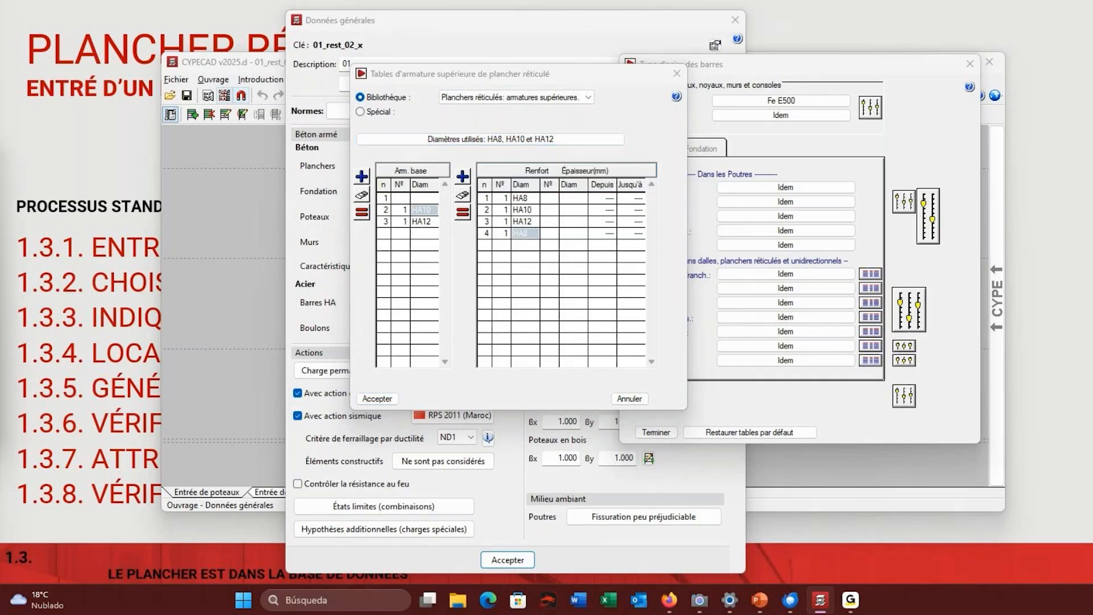
drag(0, 162, 748, 133)
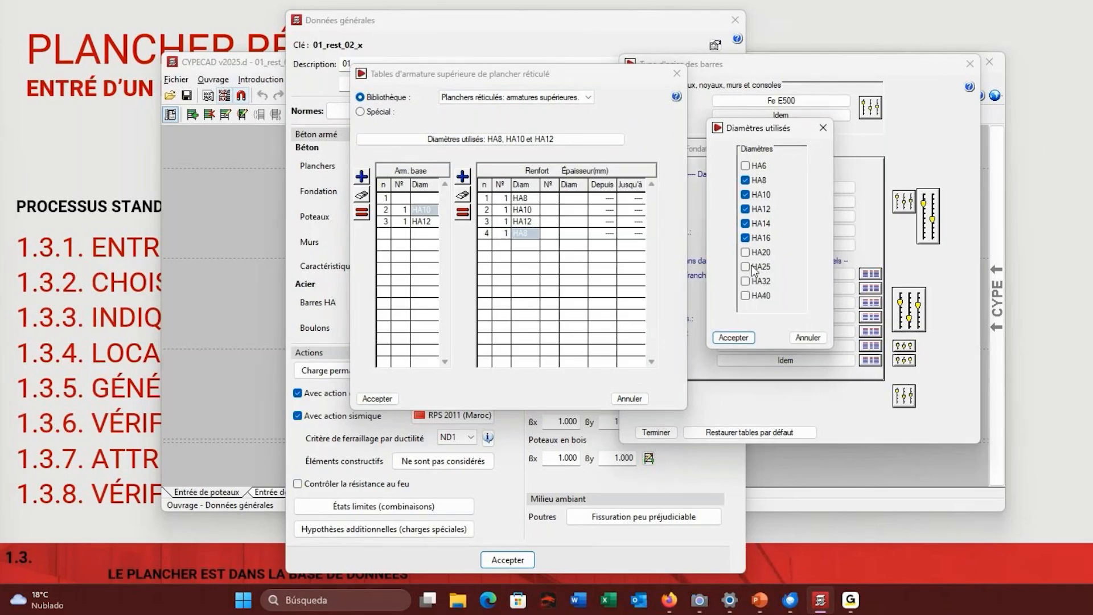
click(722, 340)
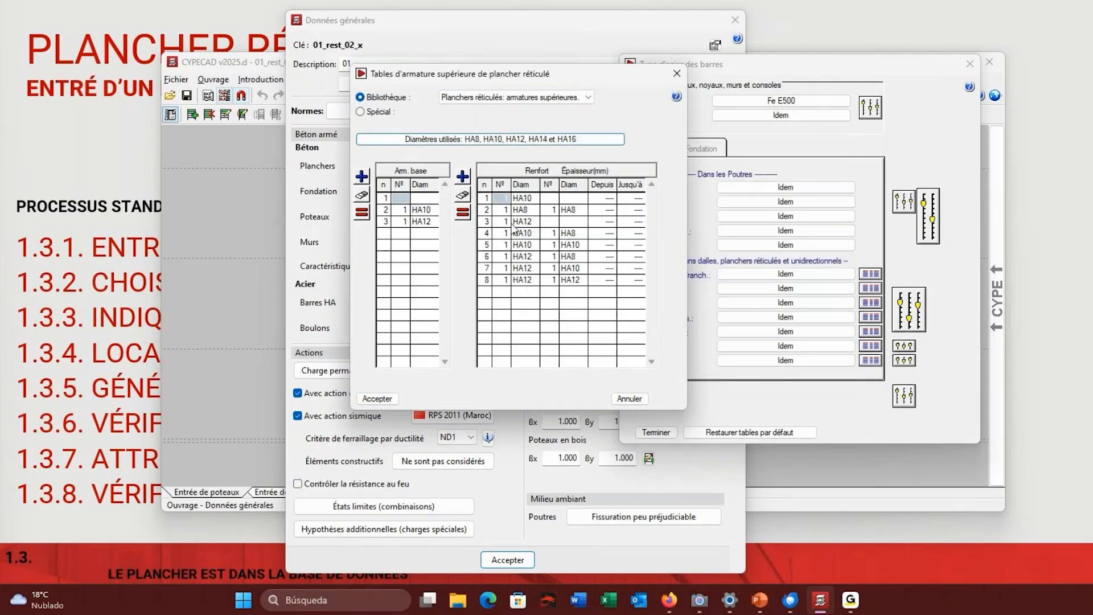
Add a fifth additional reinforcement row with one HA16 bar to the HA10 base reinforcement.
click(494, 297)
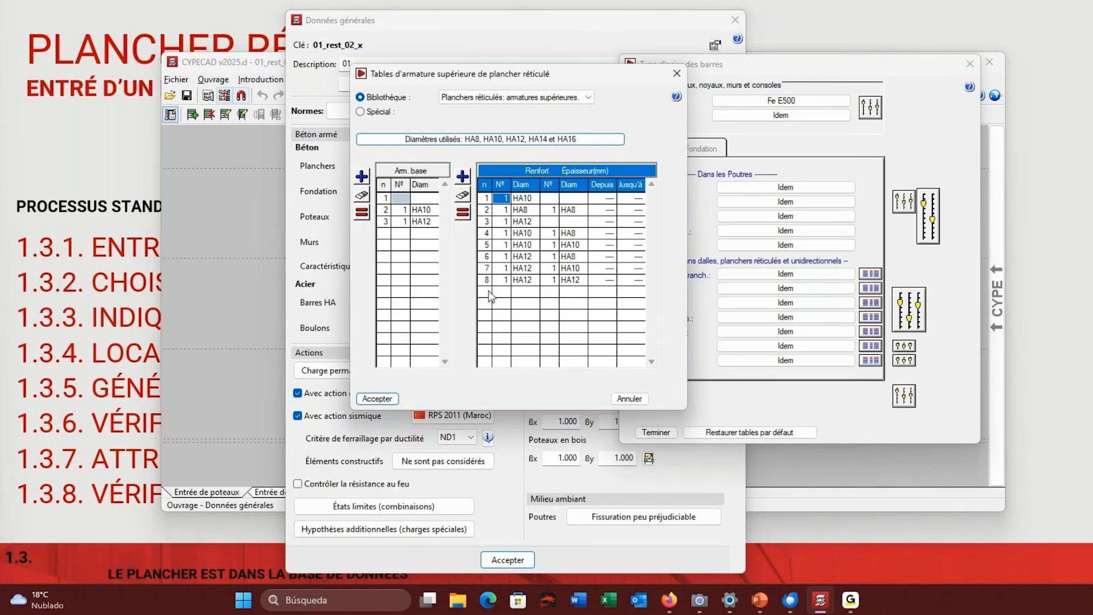
click(437, 212)
click(503, 234)
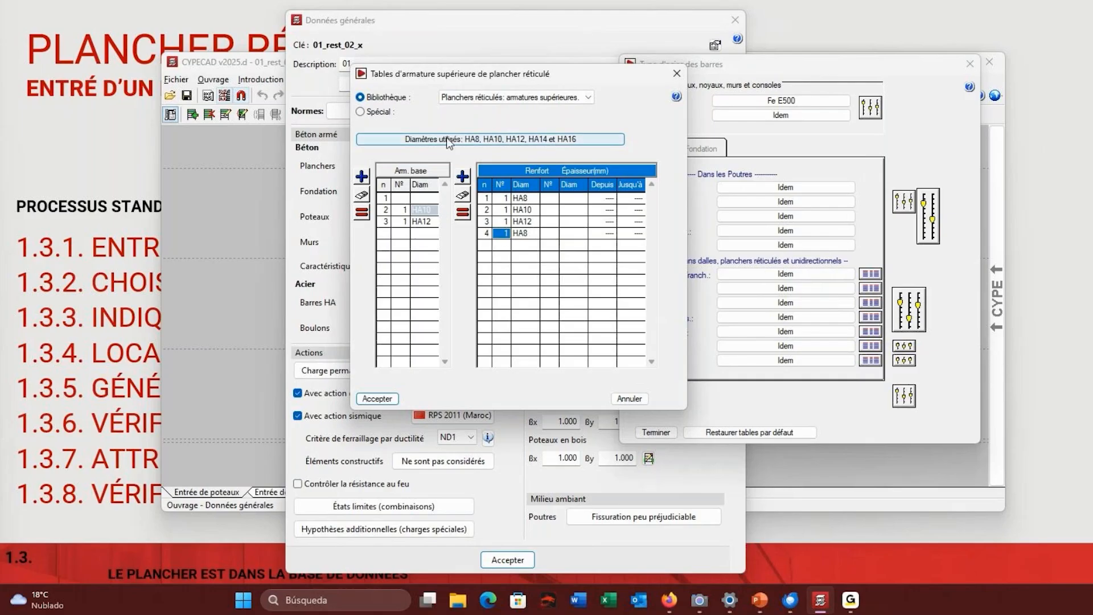
click(464, 178)
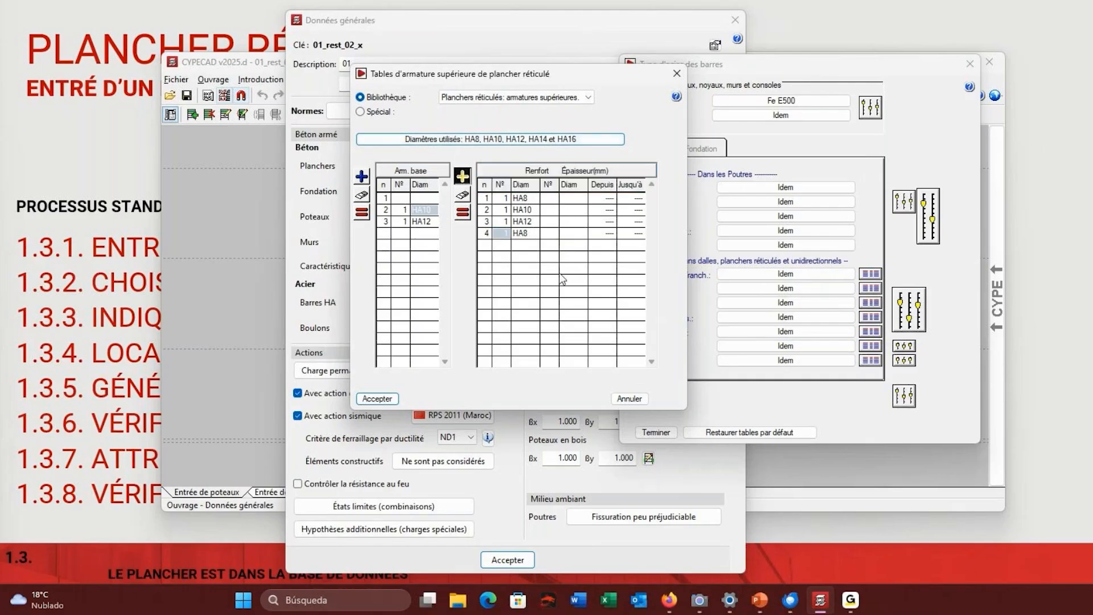
click(504, 245)
text(1)
click(516, 245)
click(516, 246)
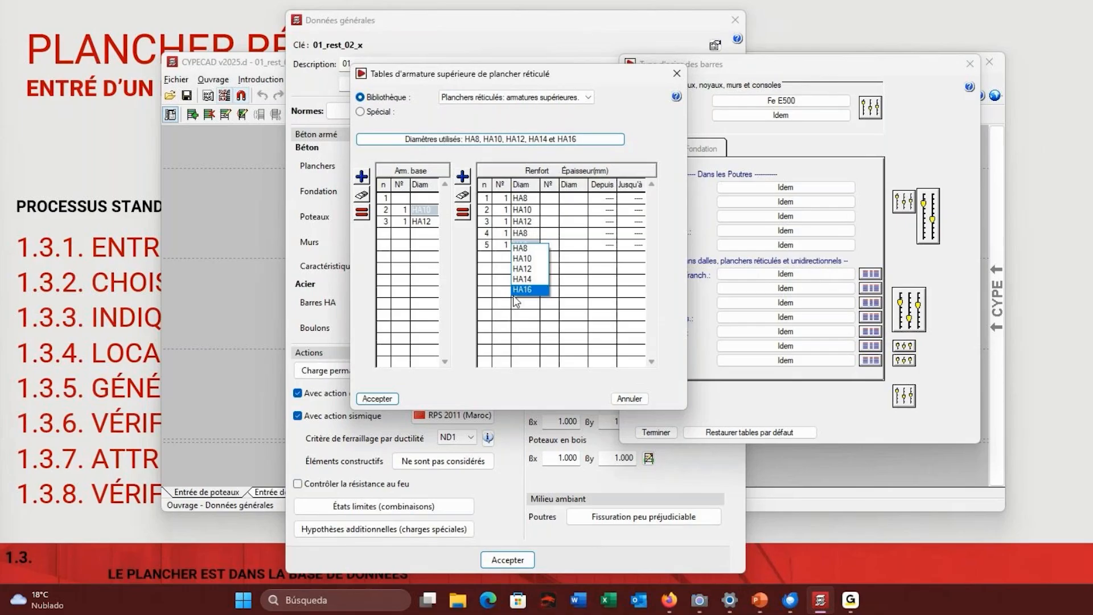
click(517, 290)
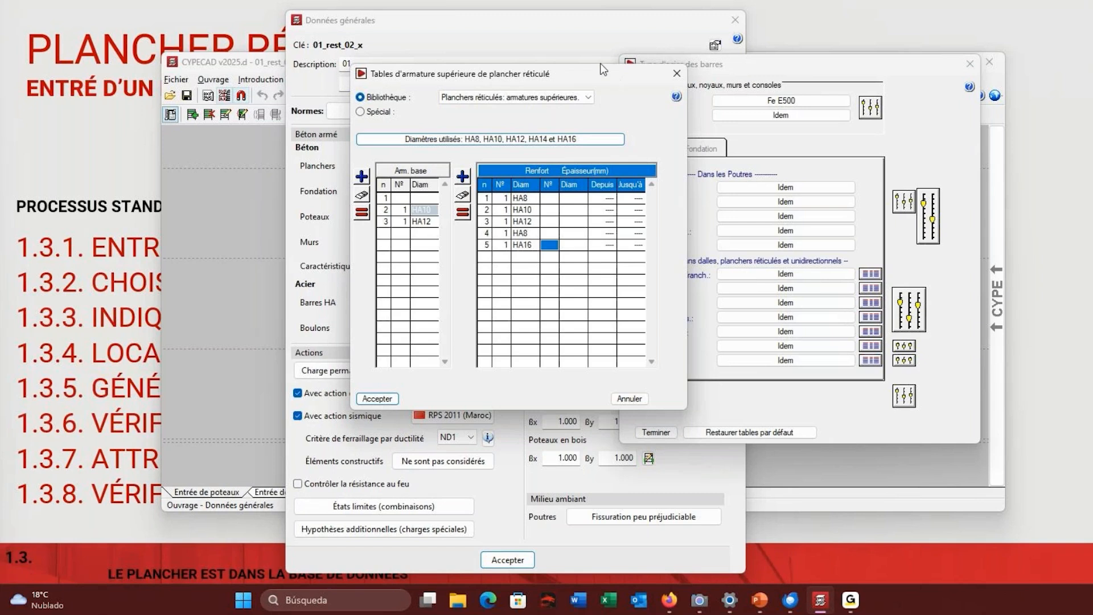
Try to apply the "test_ réticulés: armatures supérieures." library table for the waffle slab's upper reinforcement.
drag(599, 66, 727, 60)
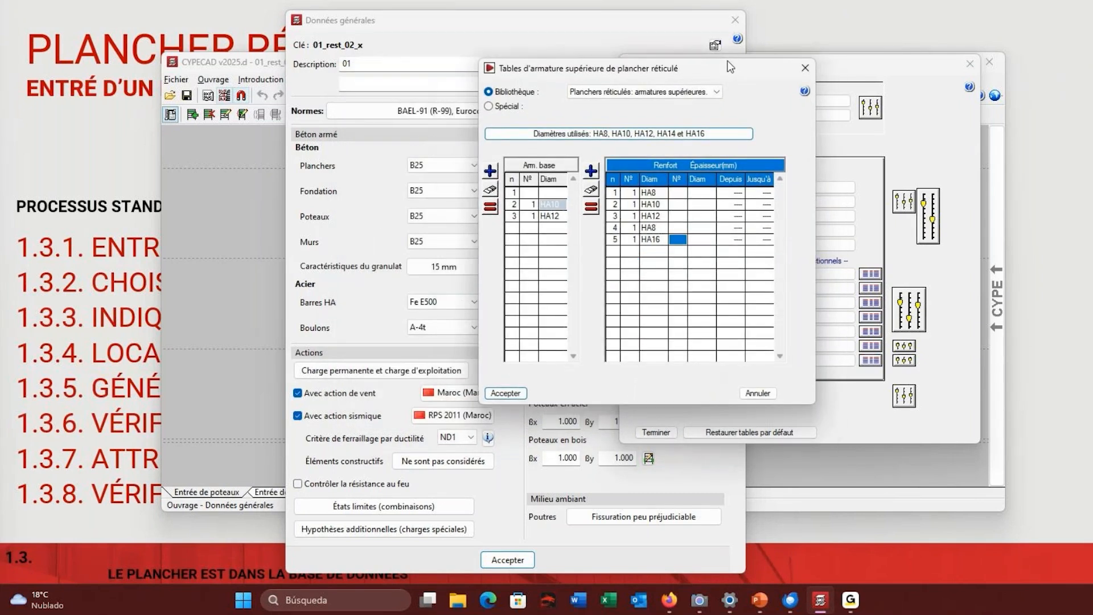
click(626, 92)
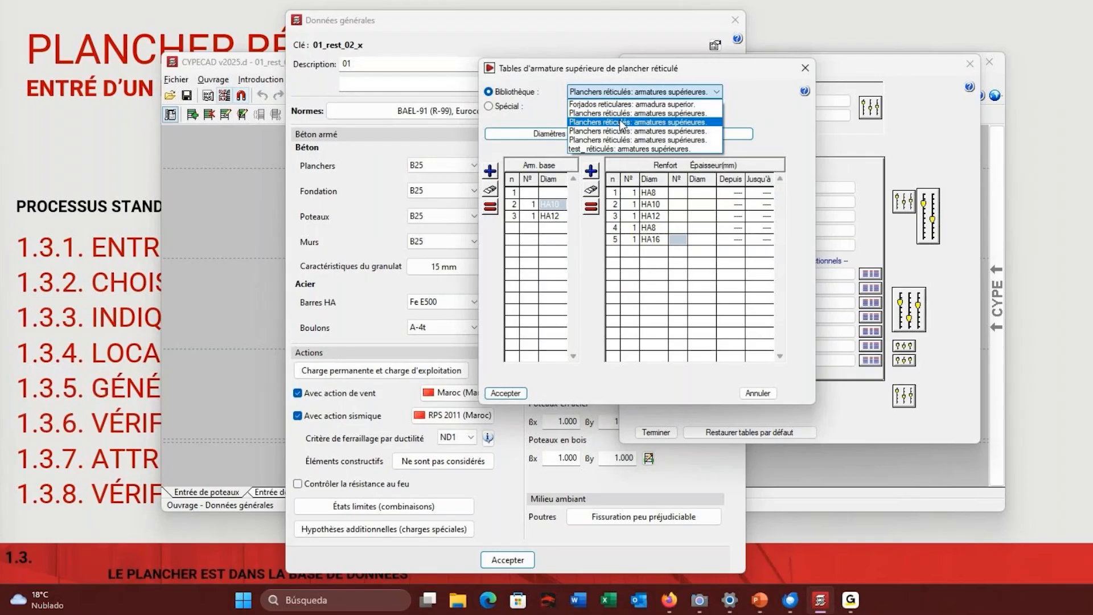
click(620, 149)
click(505, 393)
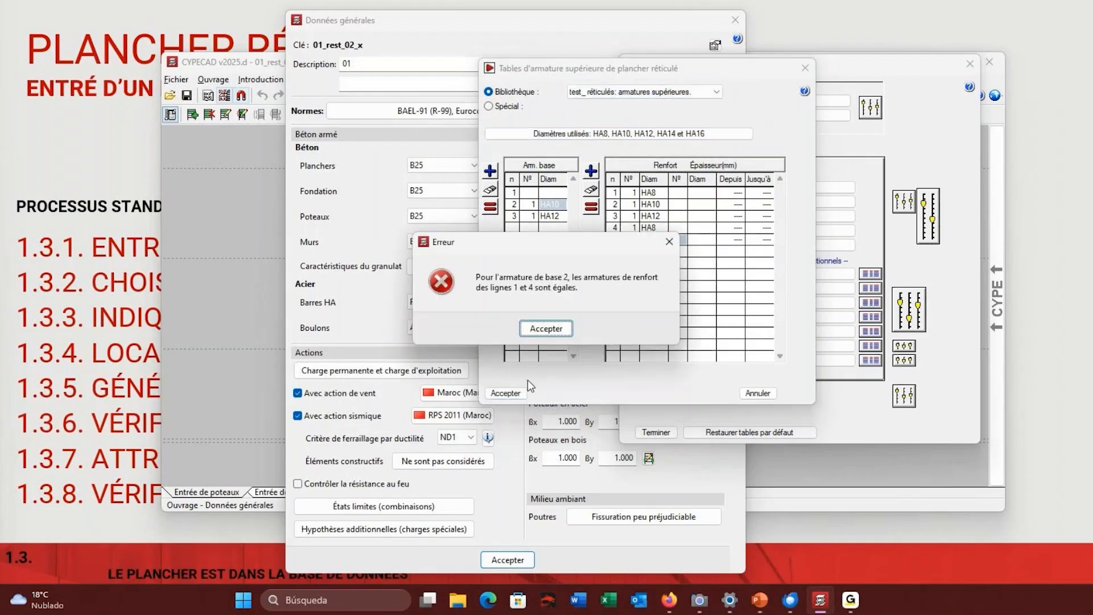
click(545, 331)
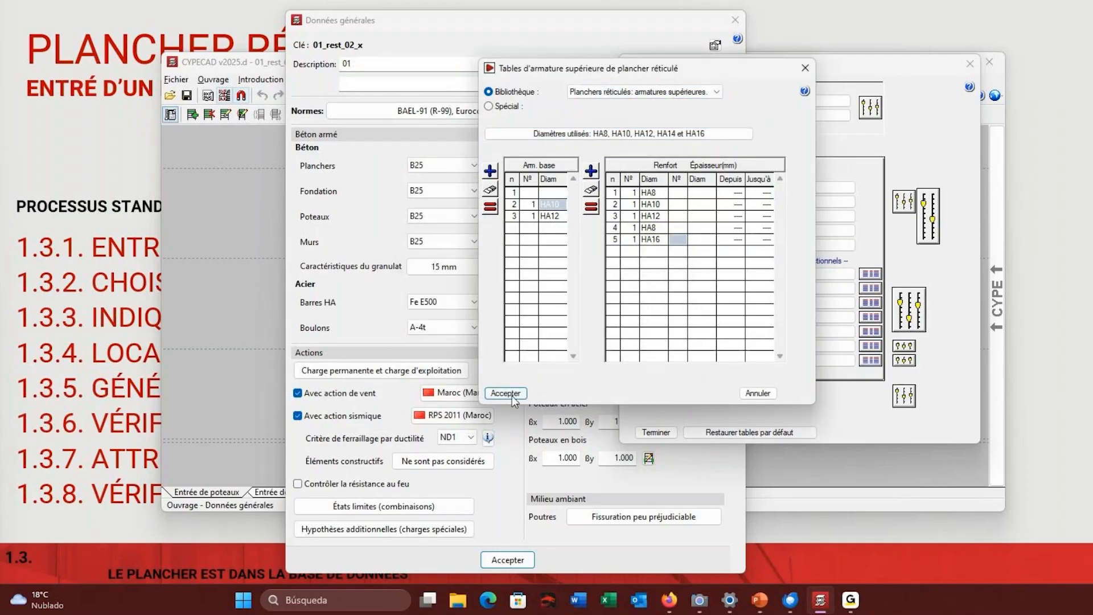
Try to accept the upper reinforcement table with another "Planchers réticulés: armatures supérieures." library selected.
click(511, 394)
click(670, 241)
click(685, 91)
click(677, 135)
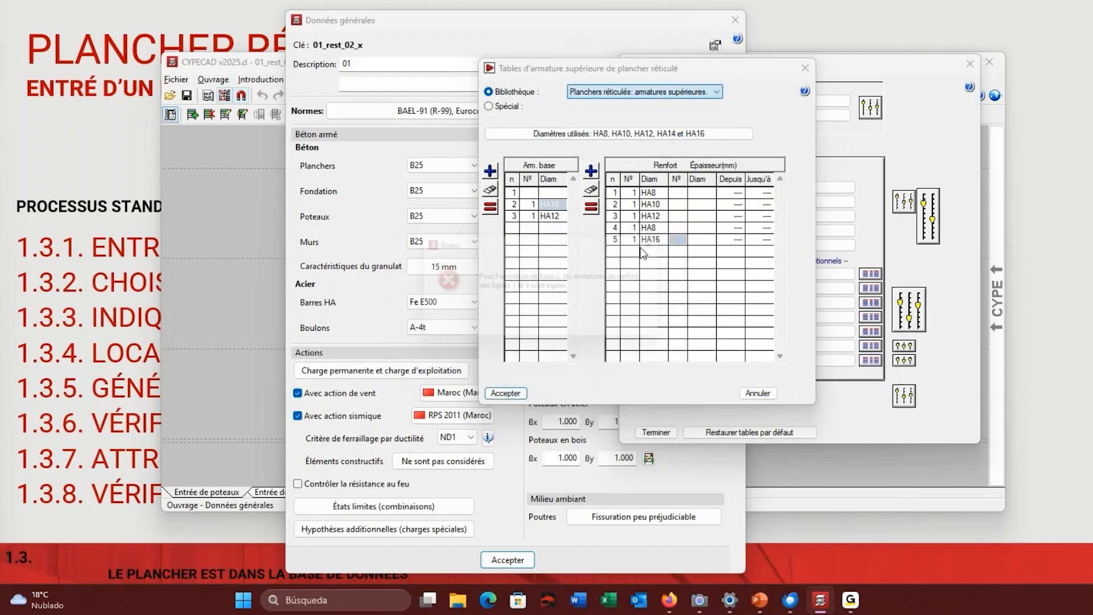
click(505, 393)
click(545, 329)
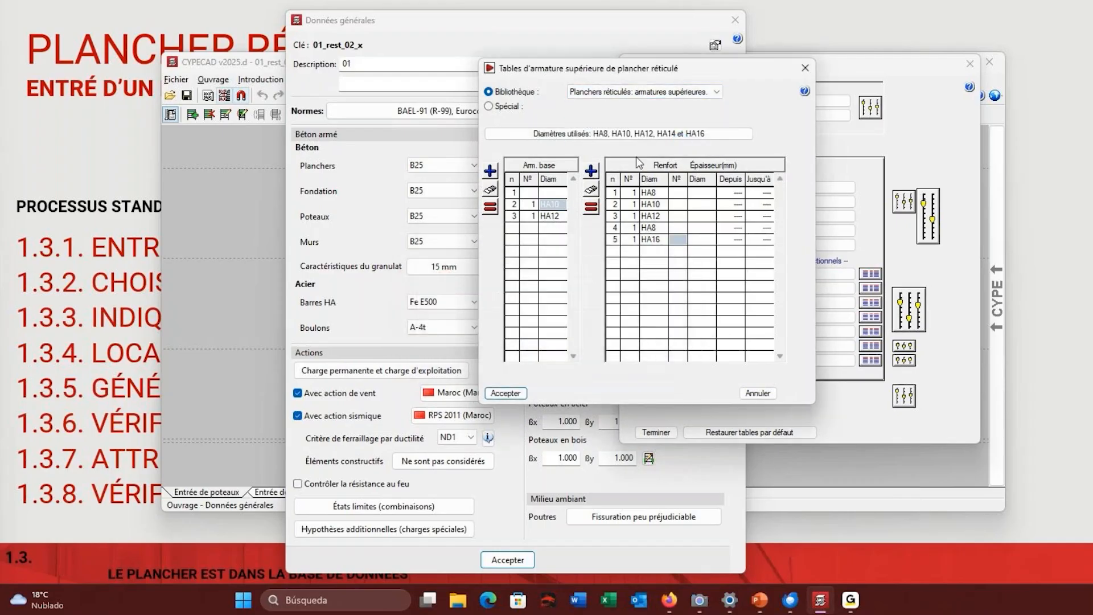
Try to apply the "Forjados reticulares: armadura superior." library table, and discard the waffle slab upper reinforcement table changes.
click(667, 91)
click(632, 104)
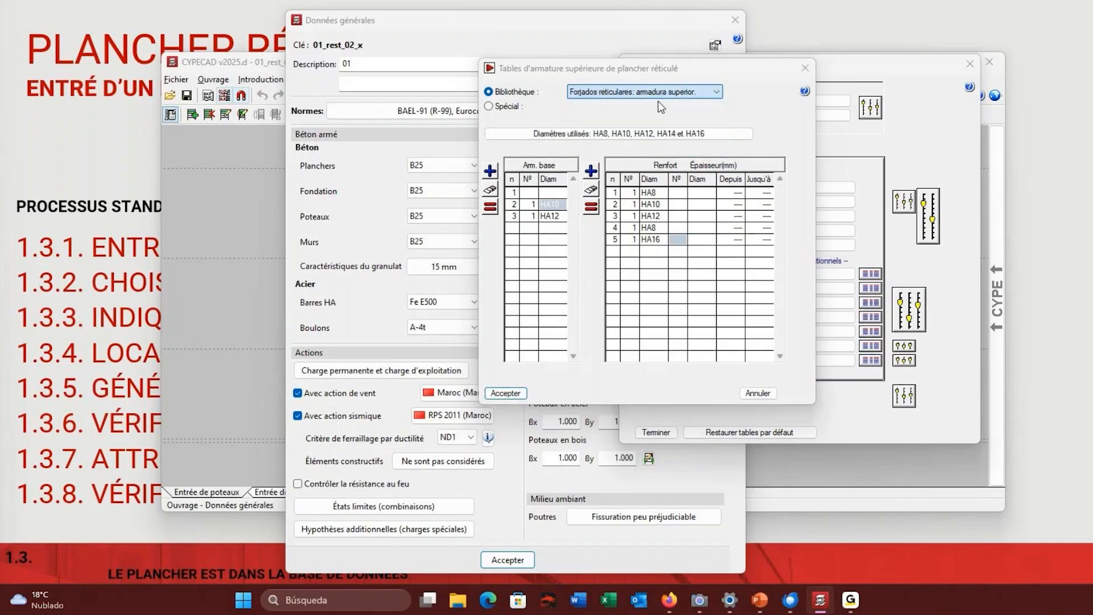
click(506, 393)
click(545, 329)
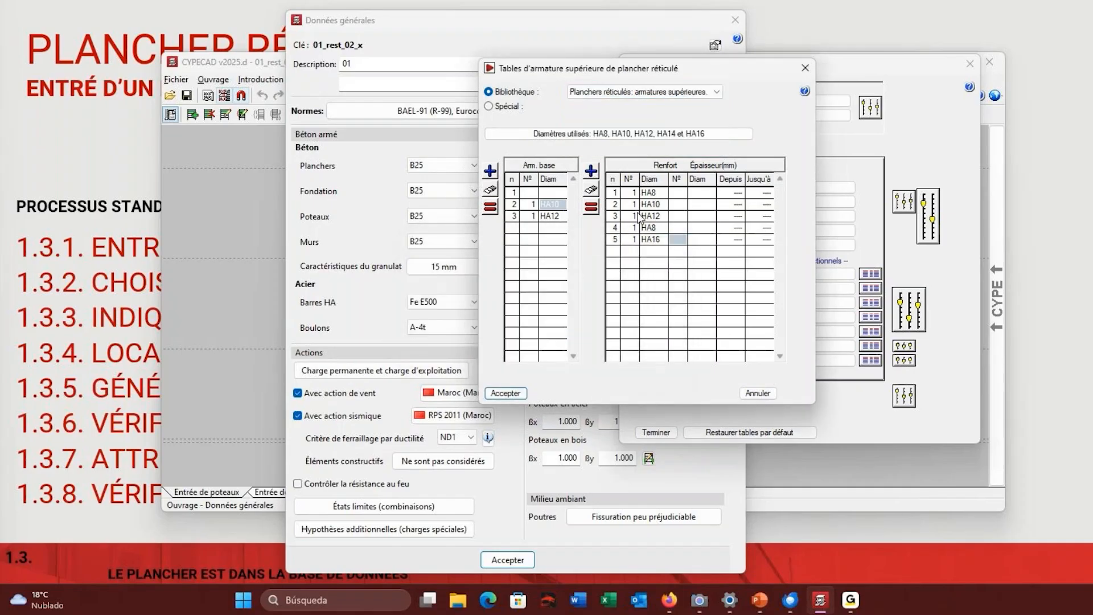
click(757, 393)
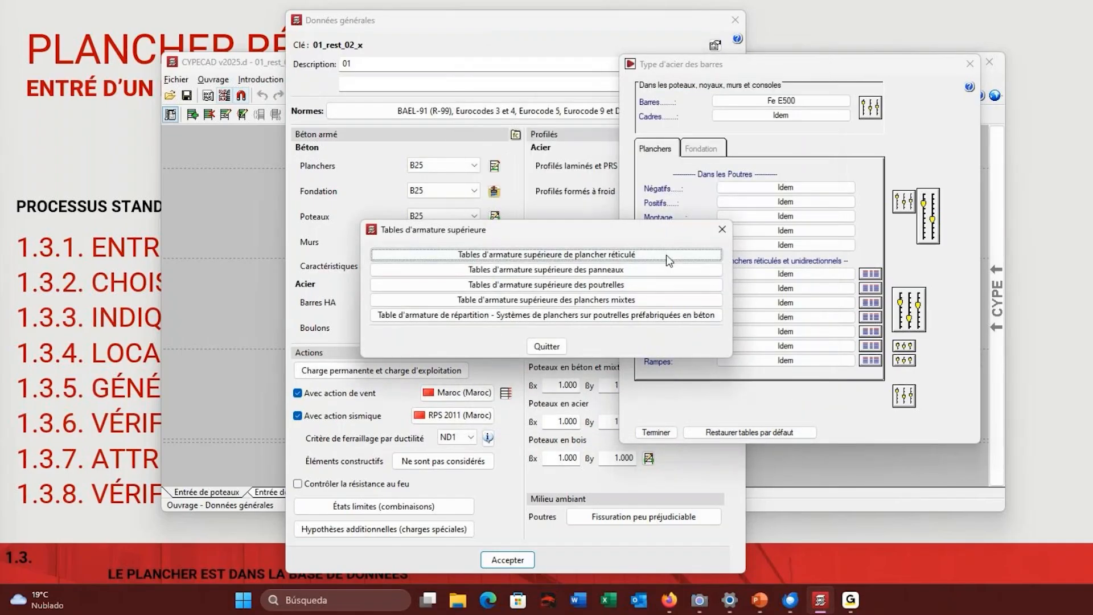
Examine the upper reinforcement table for the panels, leaving it and the bar steel settings without changes.
click(596, 271)
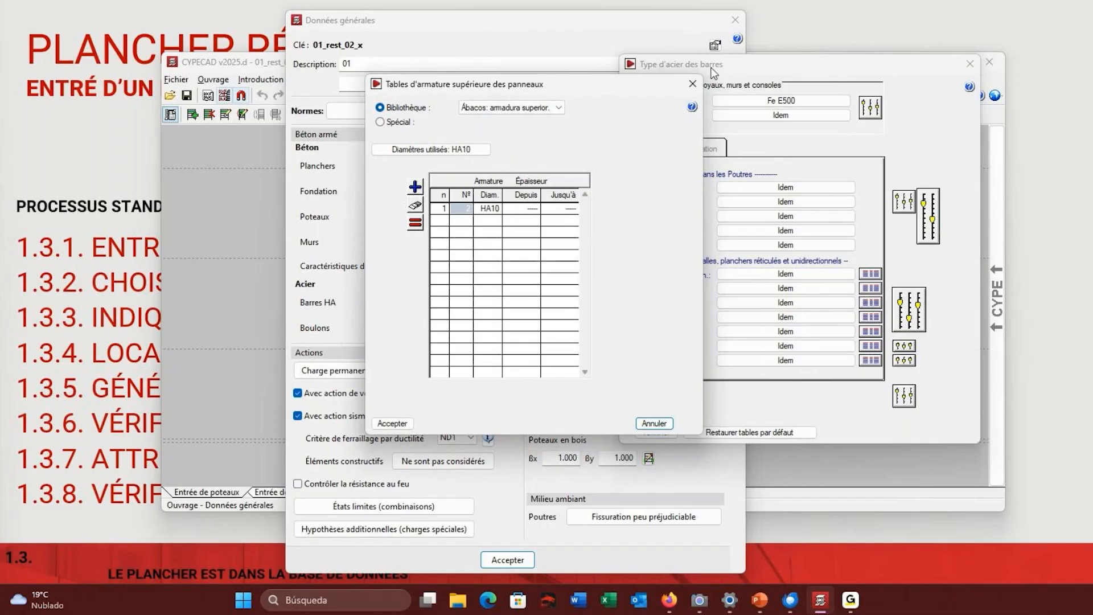
click(692, 85)
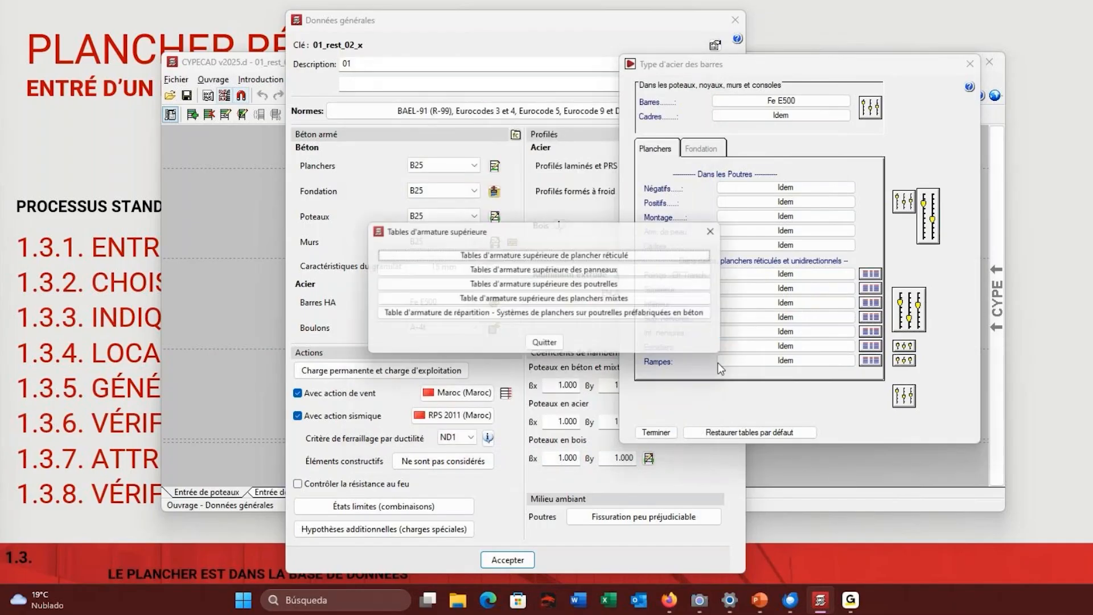
click(546, 346)
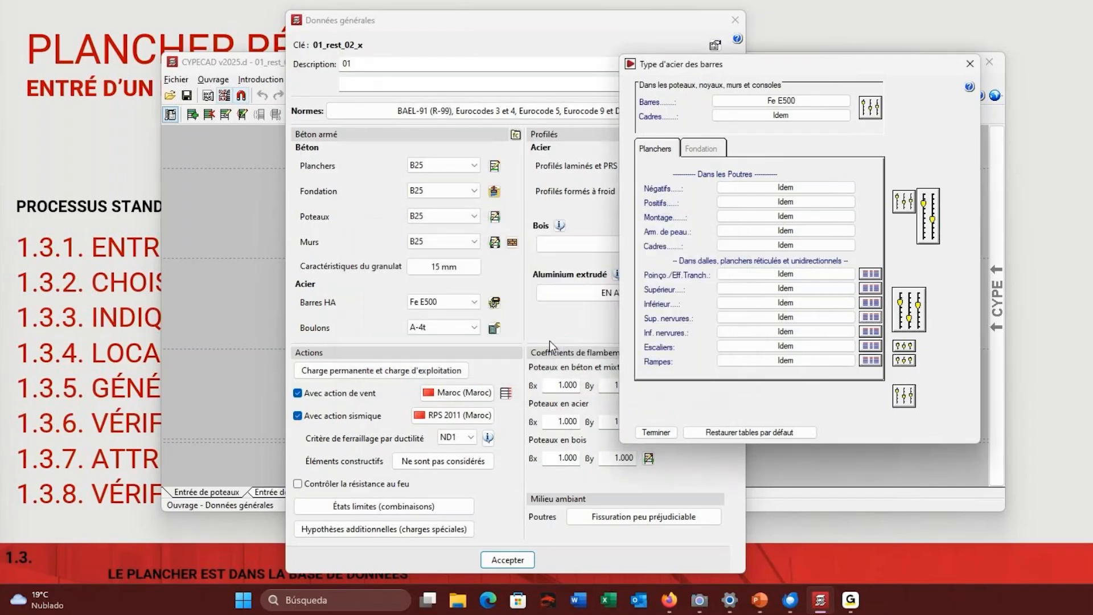
click(967, 64)
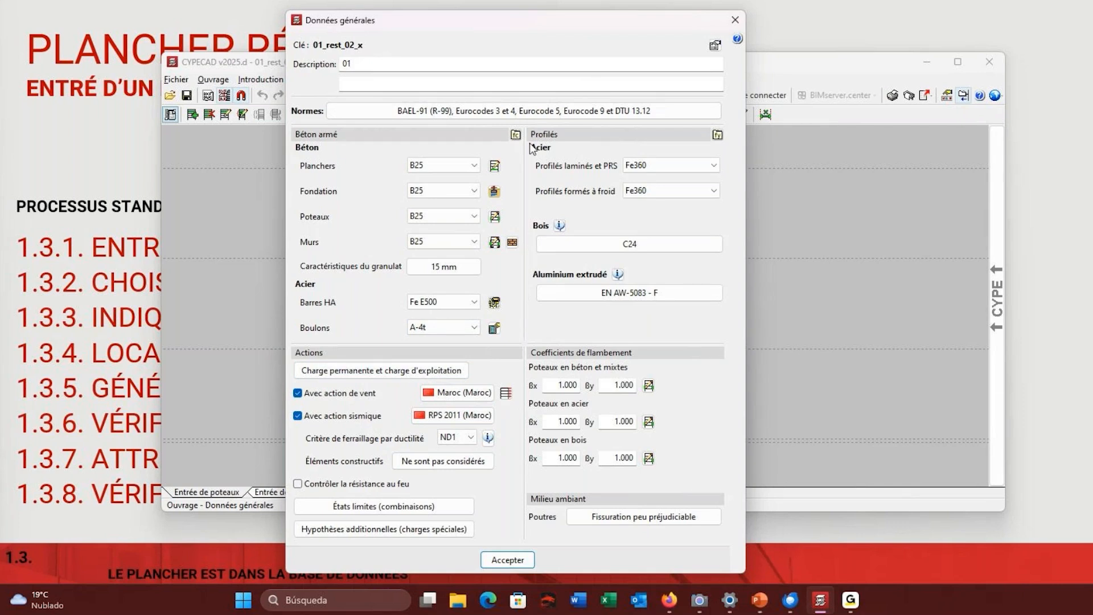
Review the design standards selected for concrete, steel, timber, aluminium and foundations.
click(540, 112)
drag(510, 190, 868, 160)
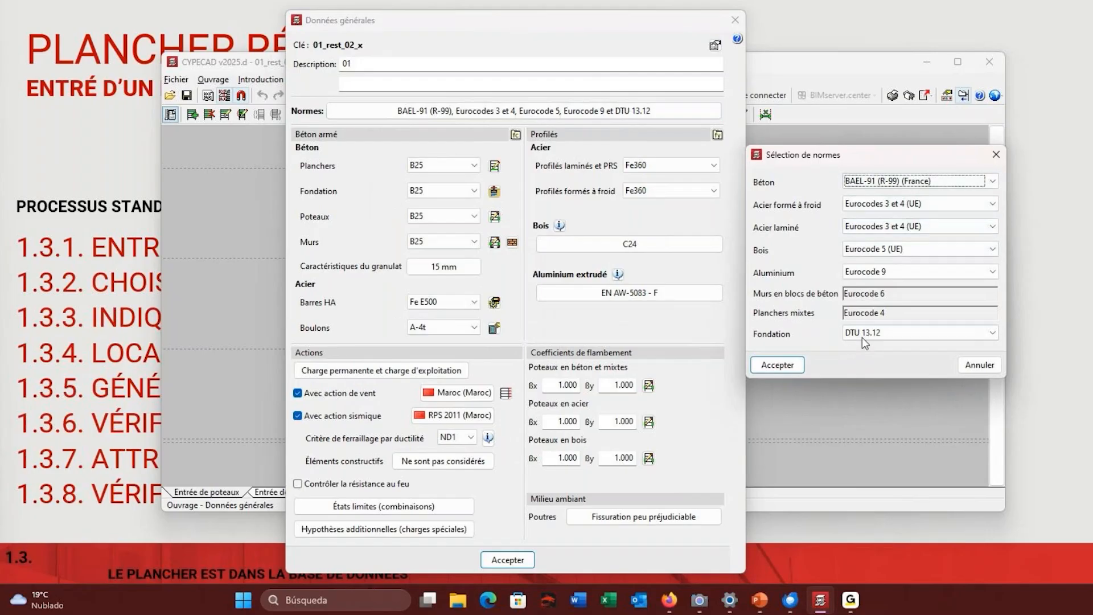
click(979, 365)
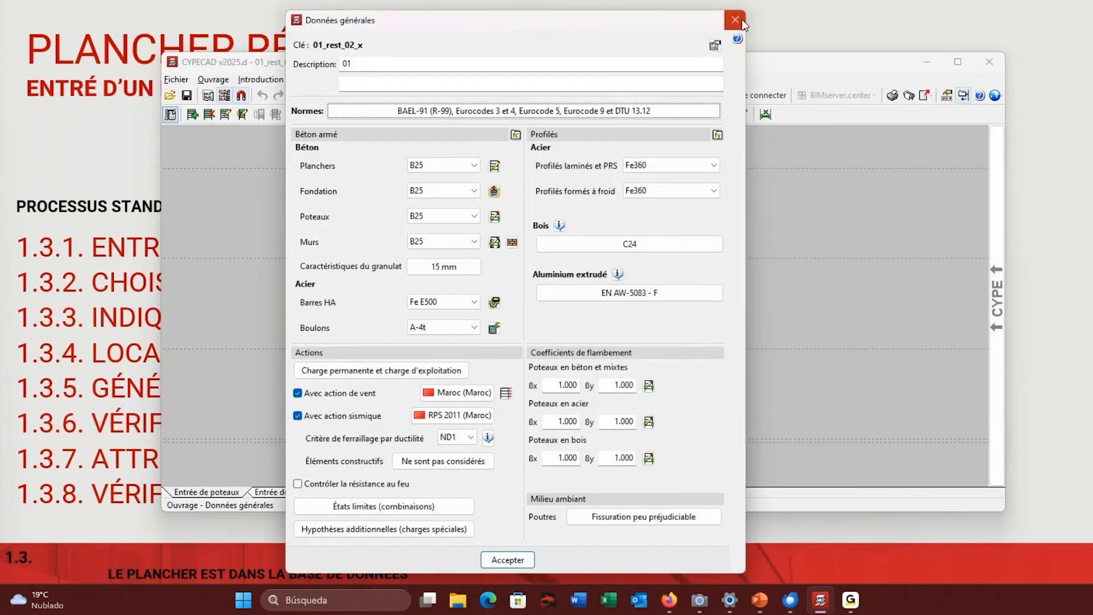
Review the bar steel types for the slabs once more and leave the general data.
click(492, 302)
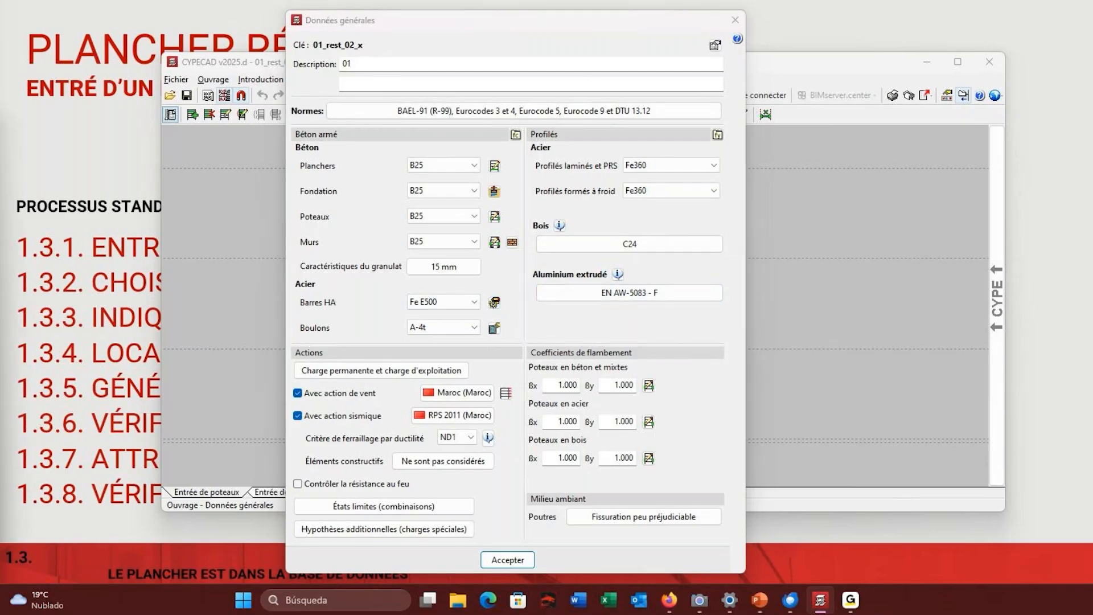
drag(0, 132, 769, 79)
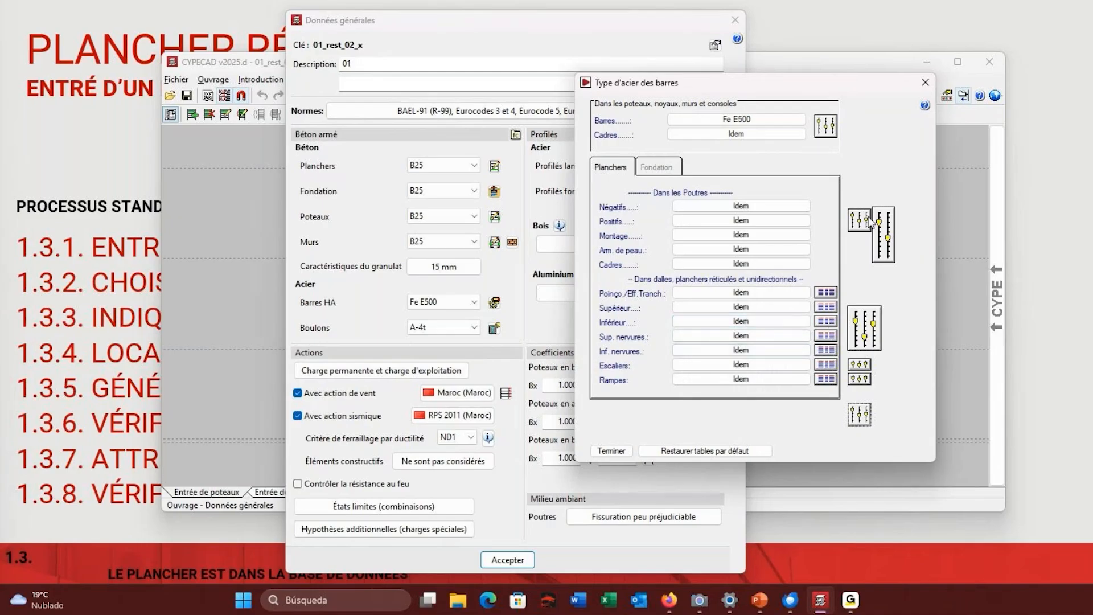
click(925, 82)
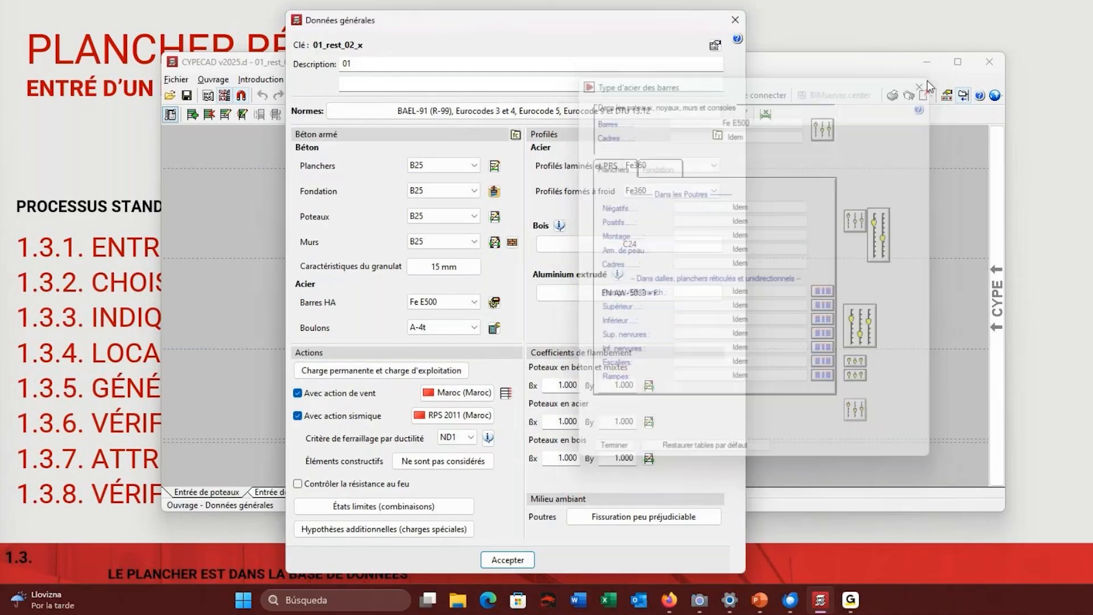
click(734, 20)
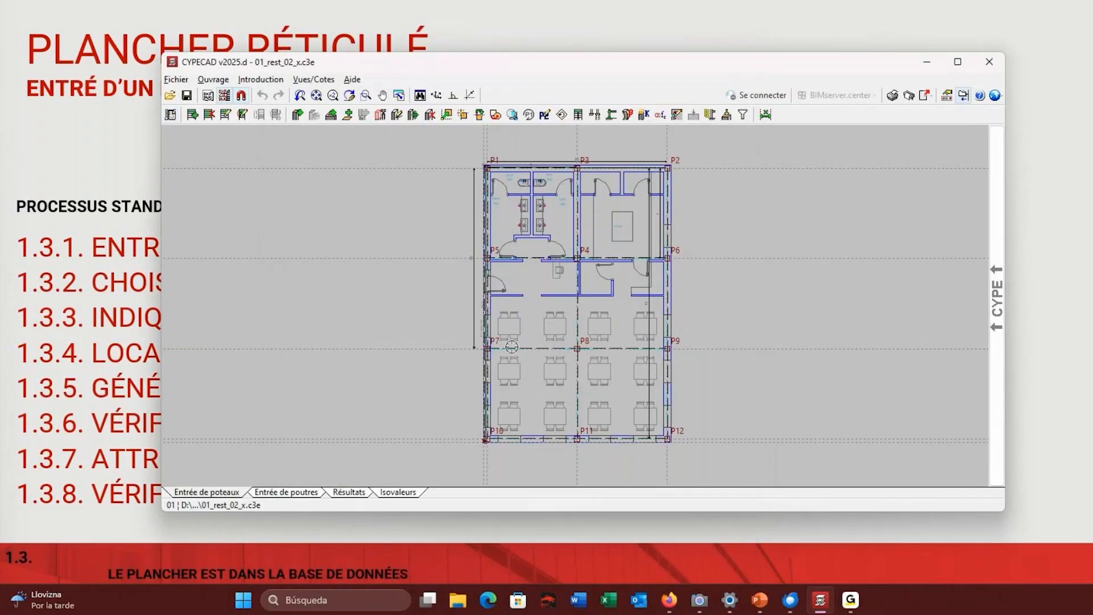
Review the heights and elevations of the levels, and the usage categories and loads of the groups.
click(259, 79)
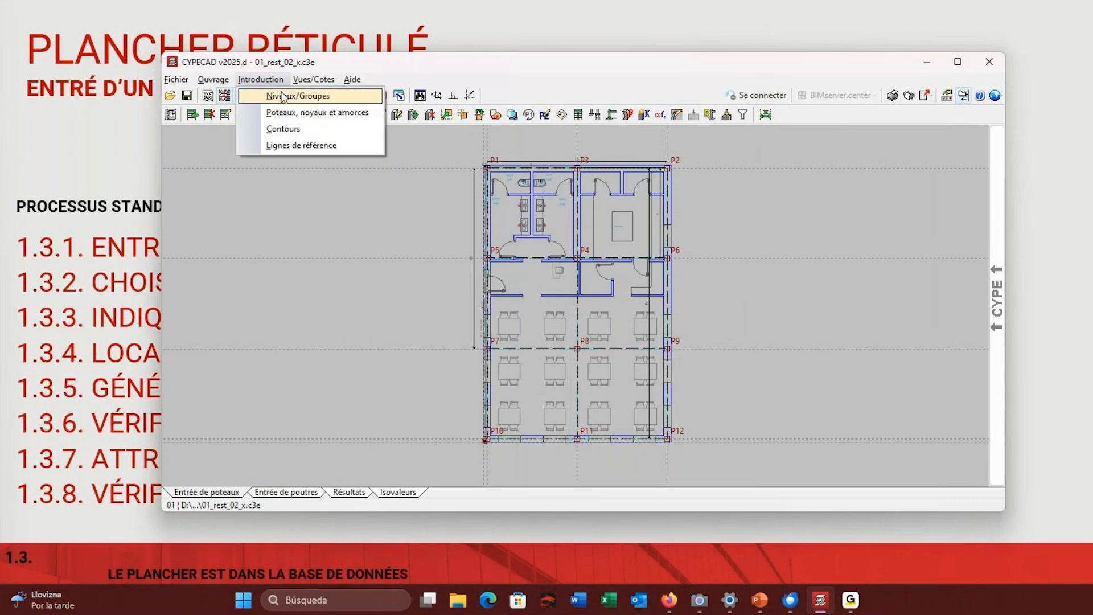
click(283, 95)
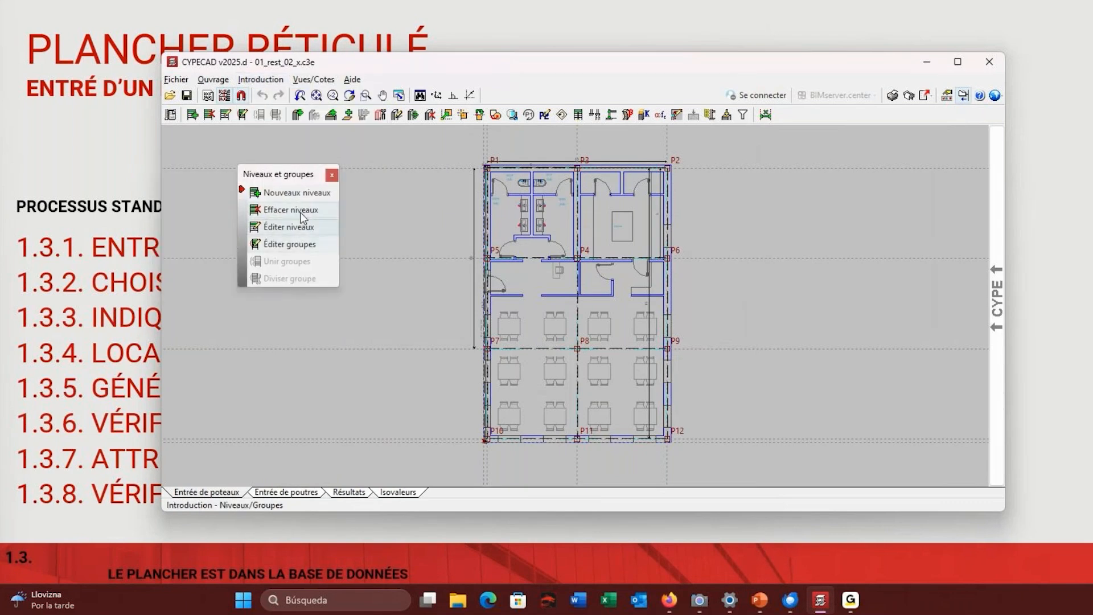
click(300, 226)
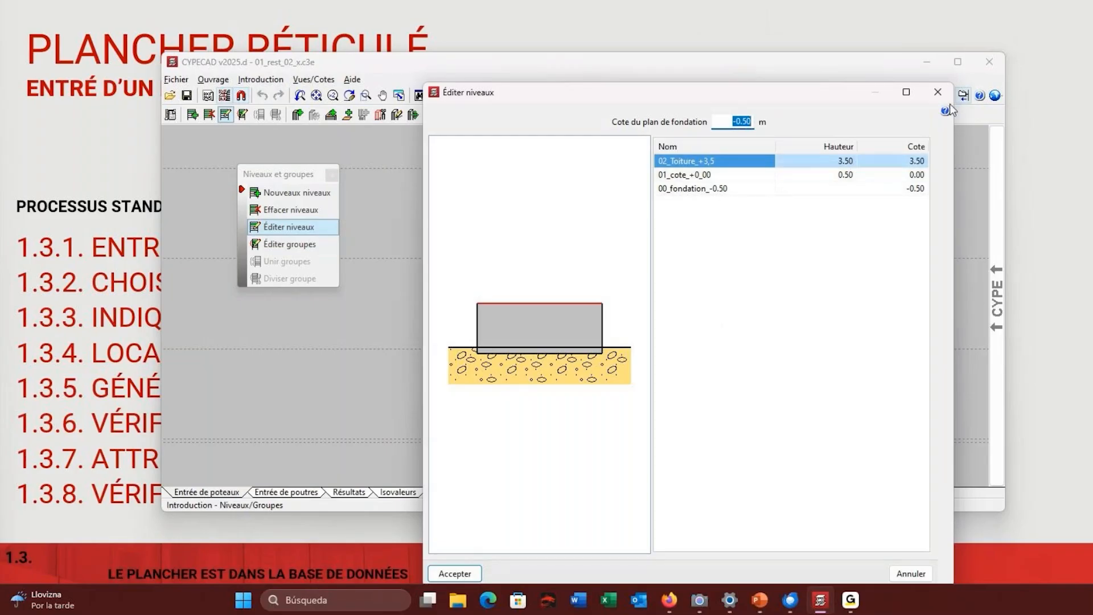
click(938, 91)
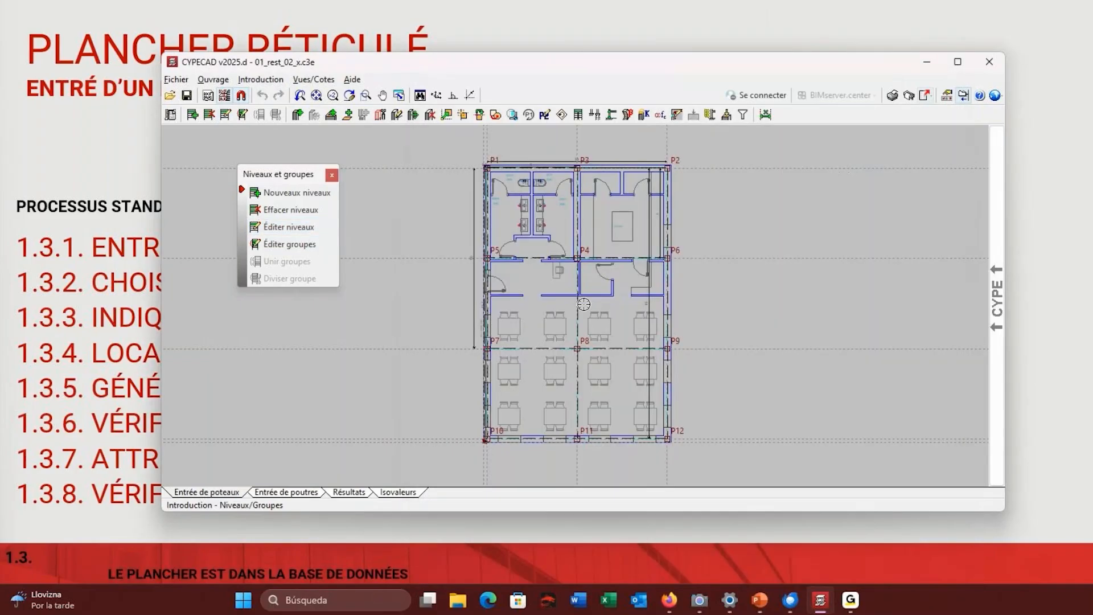
click(289, 243)
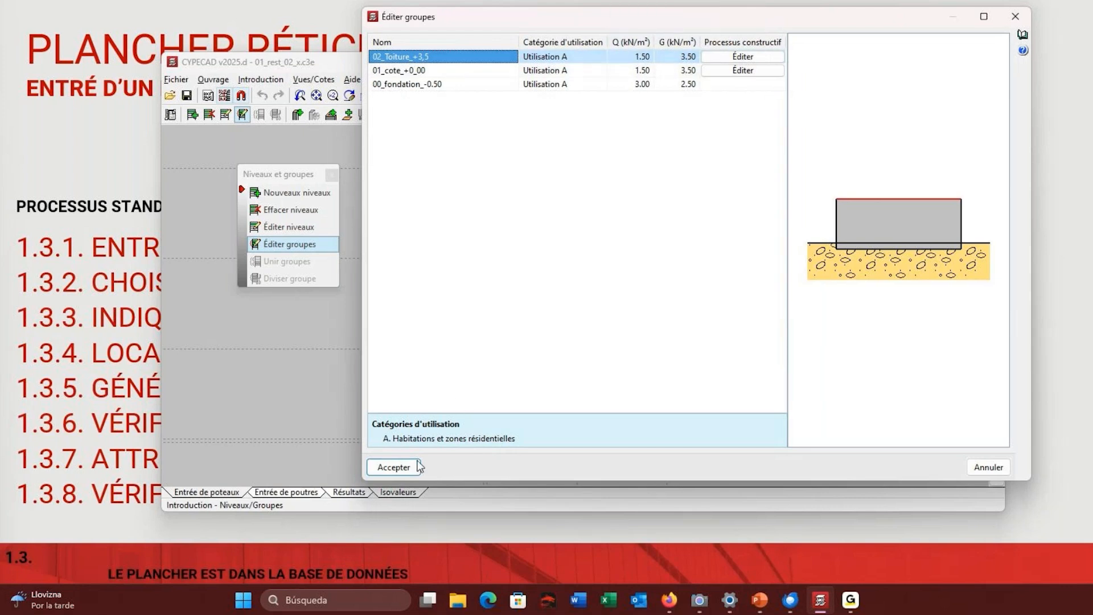
click(394, 468)
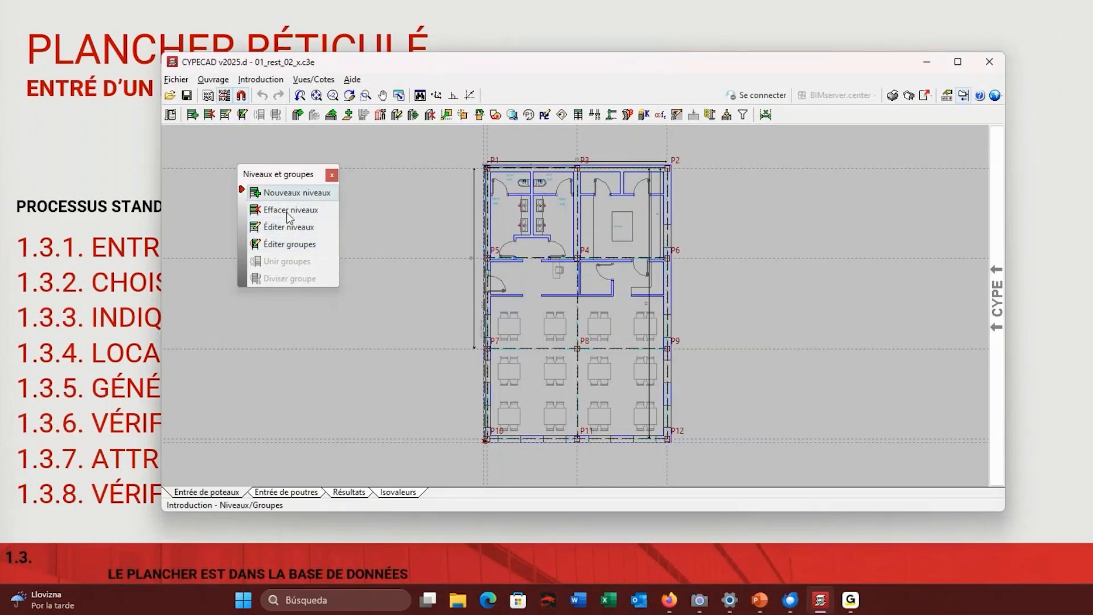
Switch to beam entry and go up to the 02_Toiture_+3,5 group.
click(285, 493)
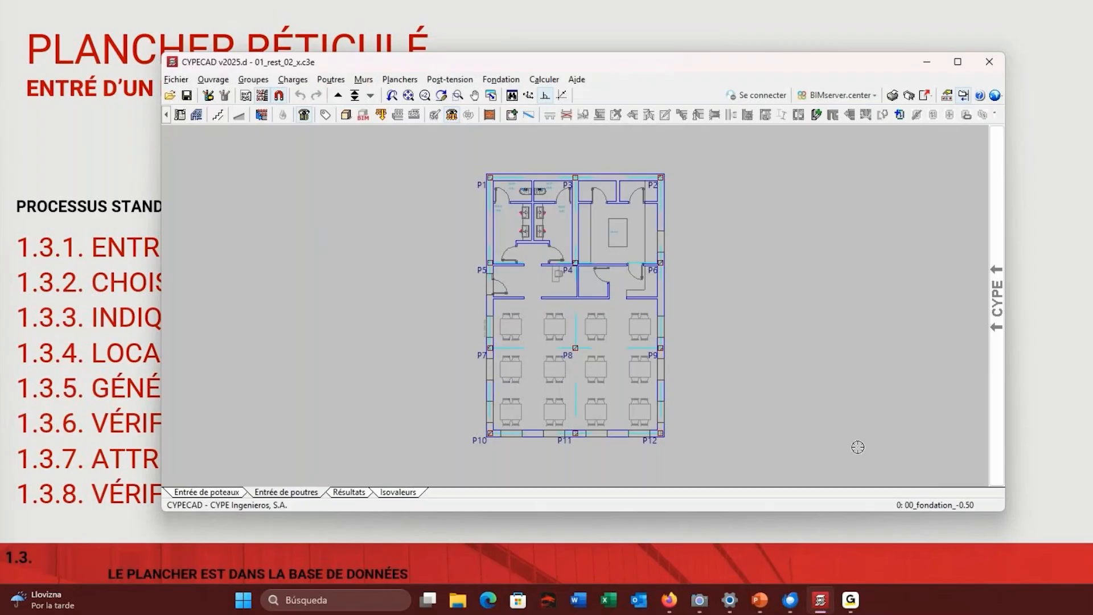
click(338, 95)
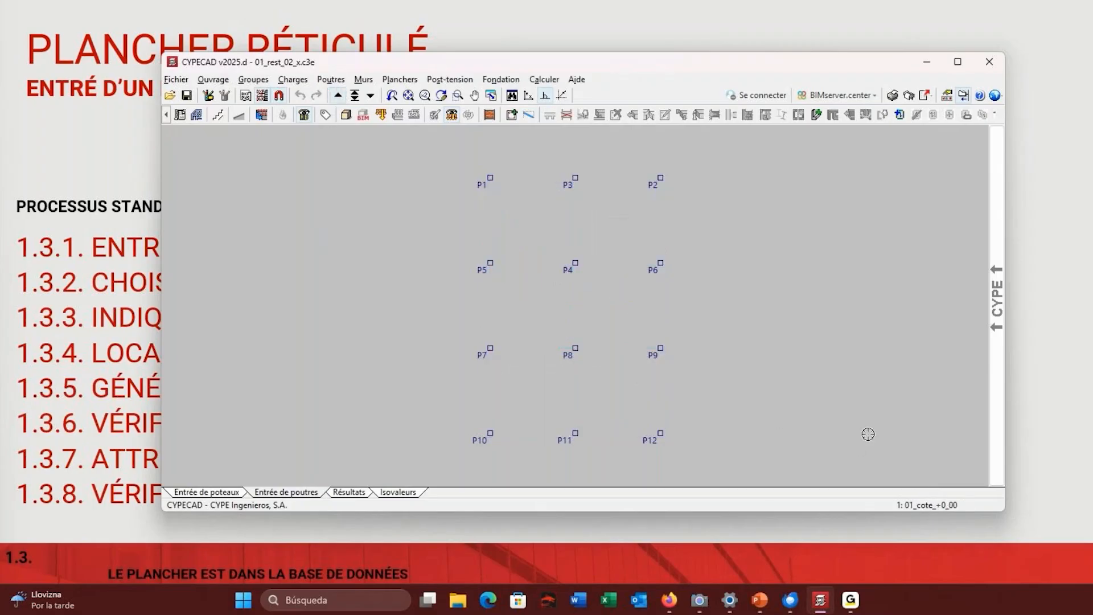
click(338, 95)
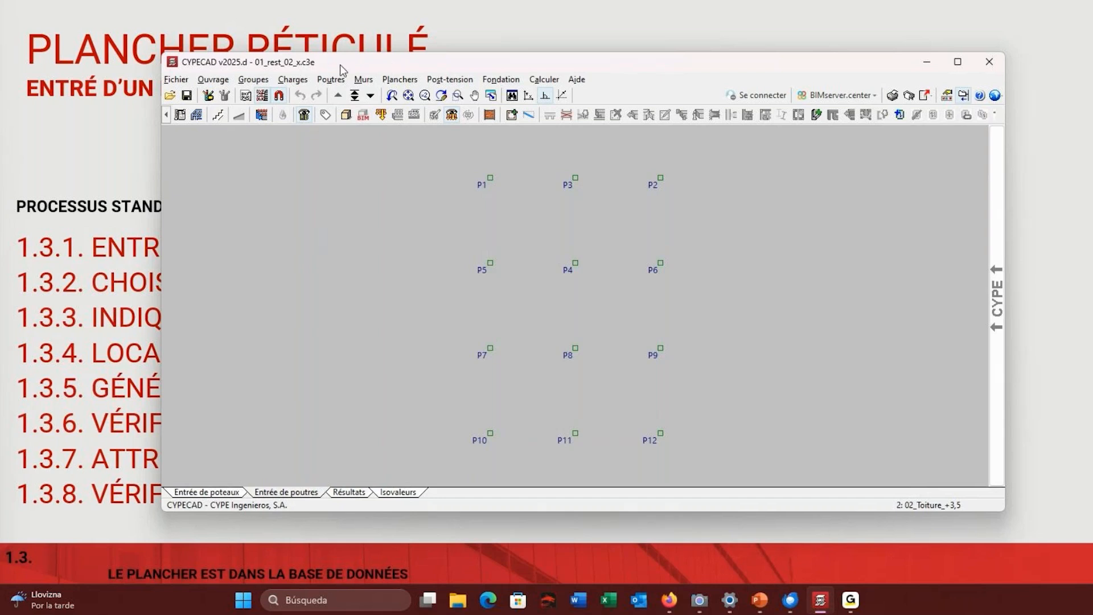
Enter a 30 cm wide flat beam along the first row of columns, from P1 through P3 to P2.
click(331, 80)
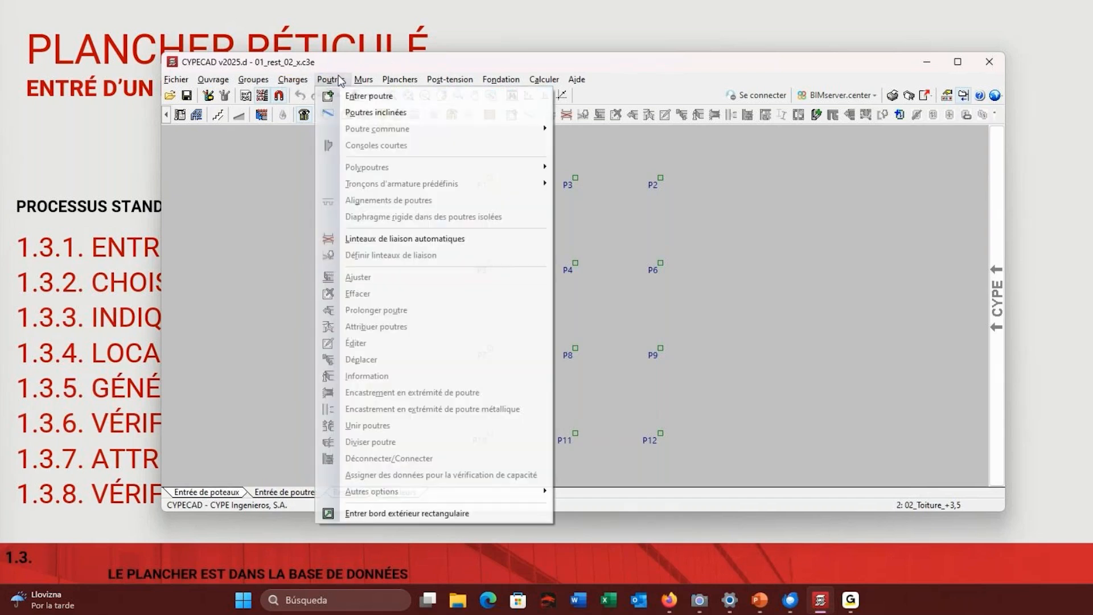
click(355, 98)
right_click(702, 236)
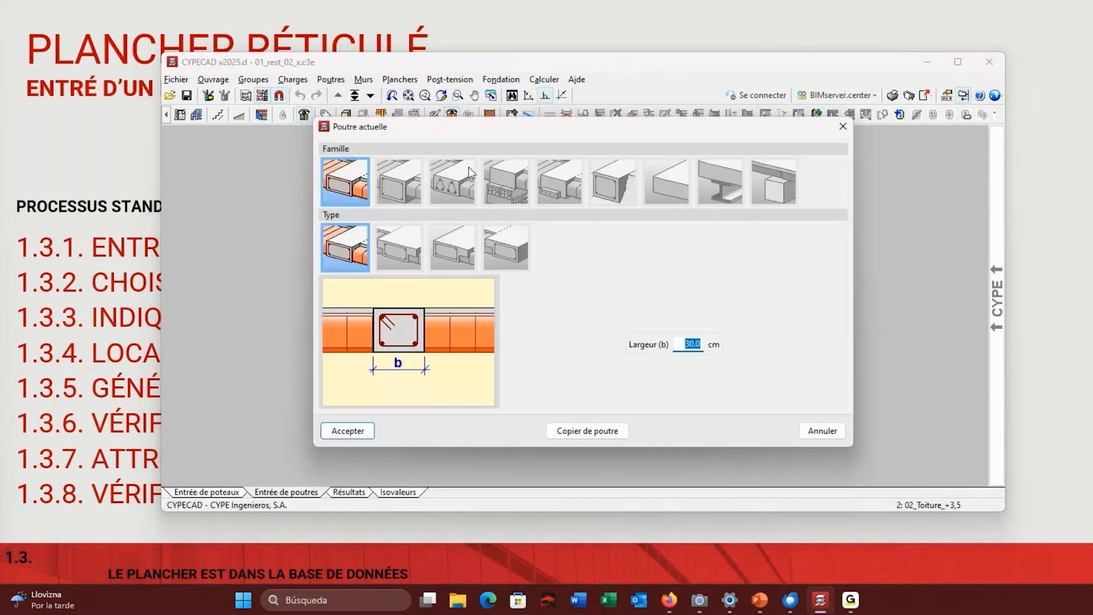
click(353, 435)
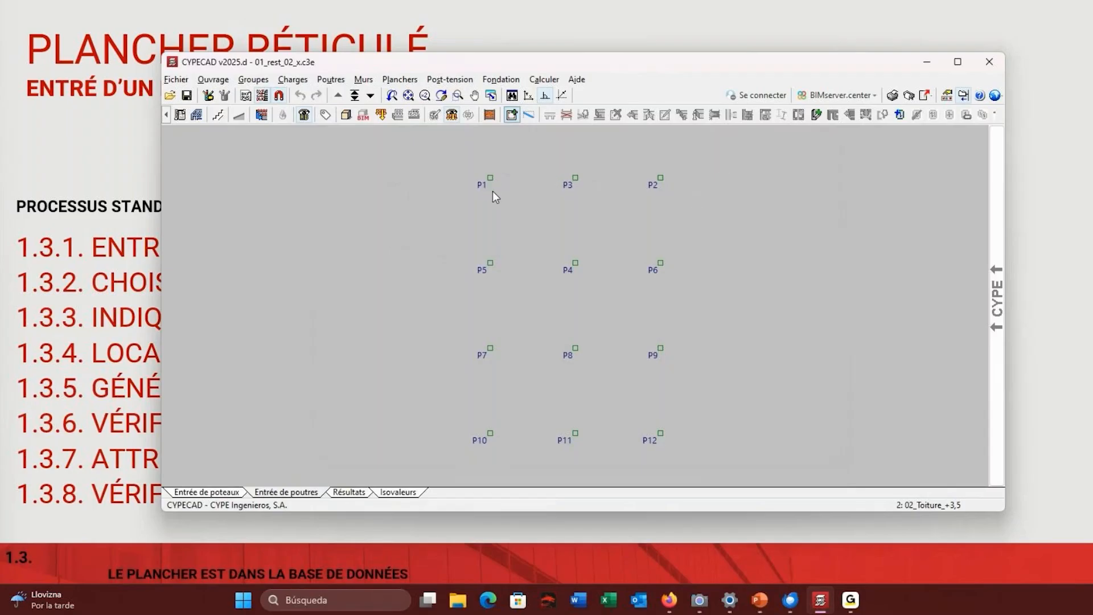
click(490, 178)
click(660, 177)
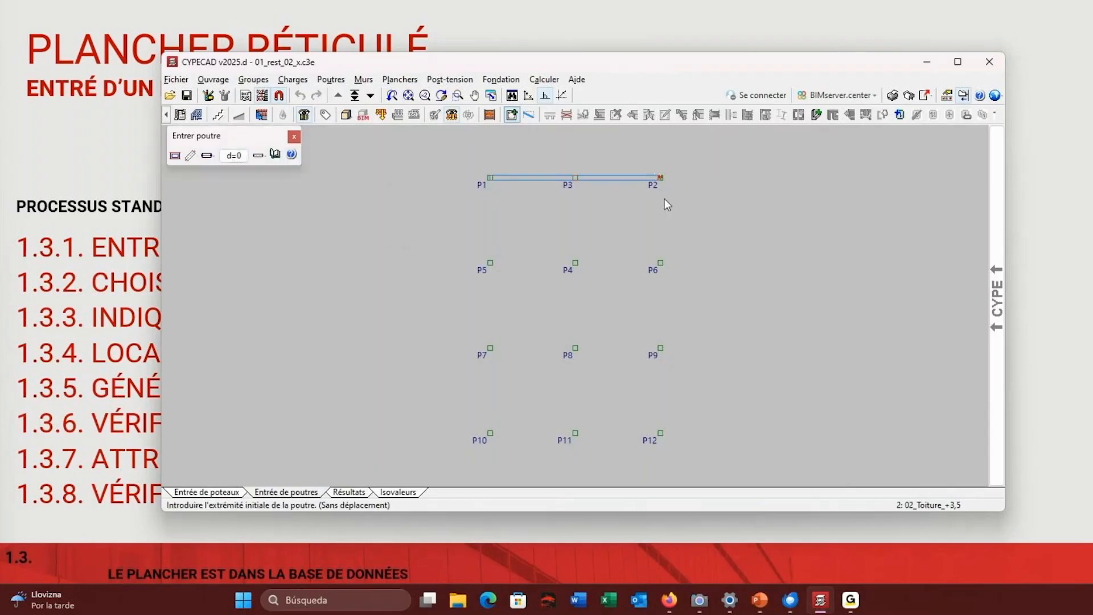
Enter the remaining perimeter beams from P2 to P12, from P12 towards P10, and between P1 and P10.
click(661, 178)
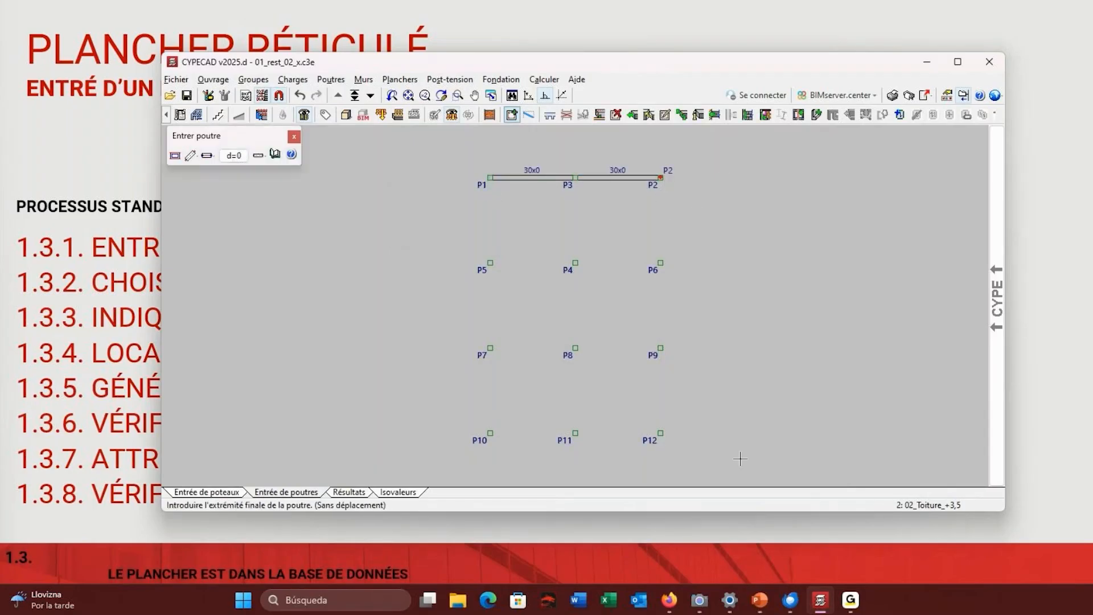
click(661, 432)
click(660, 432)
click(491, 432)
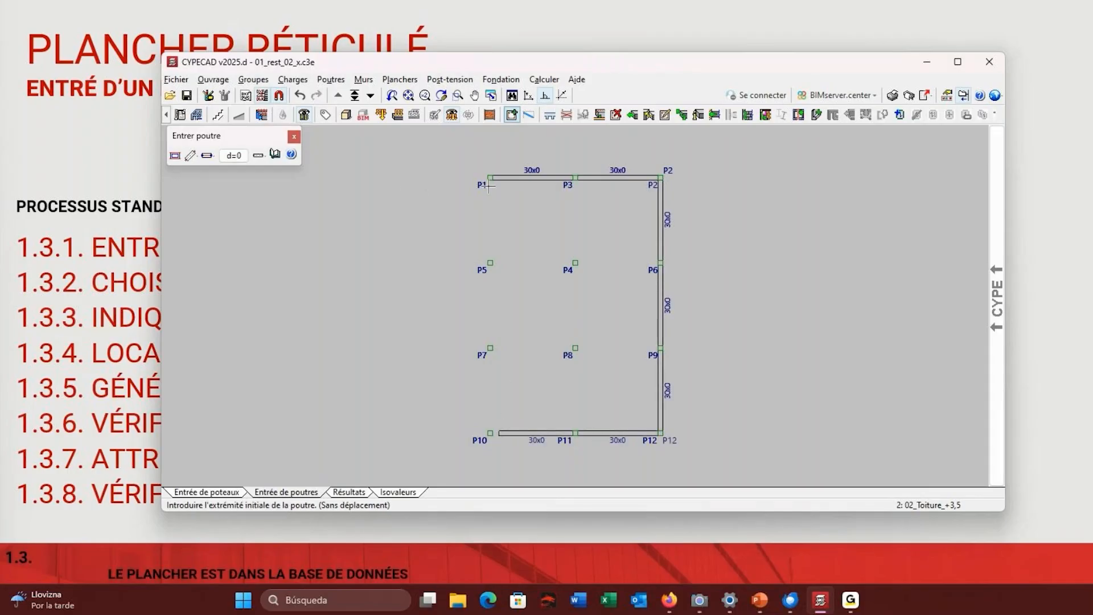
click(491, 178)
click(478, 428)
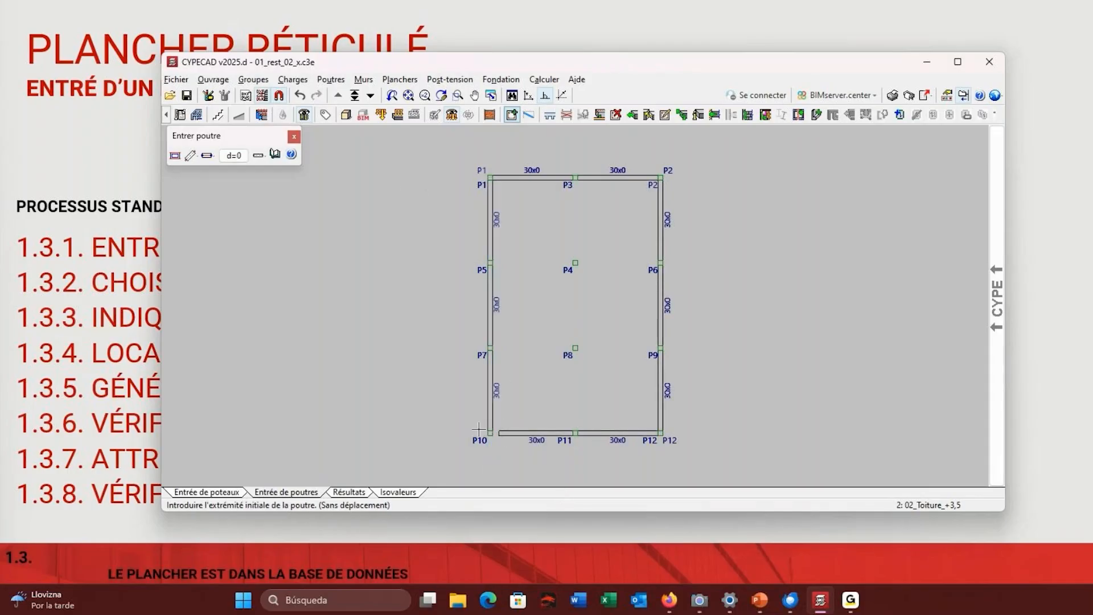
Prolong the beam between P11 and P10 up to column P10, keeping the type of the beam being extended.
click(330, 79)
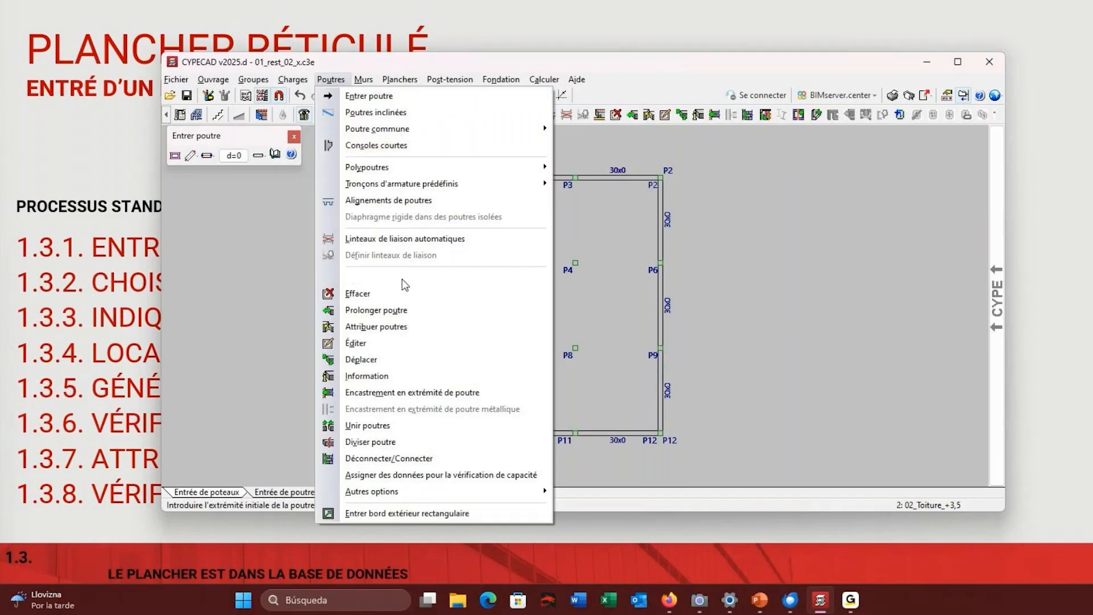
click(401, 324)
key(Escape)
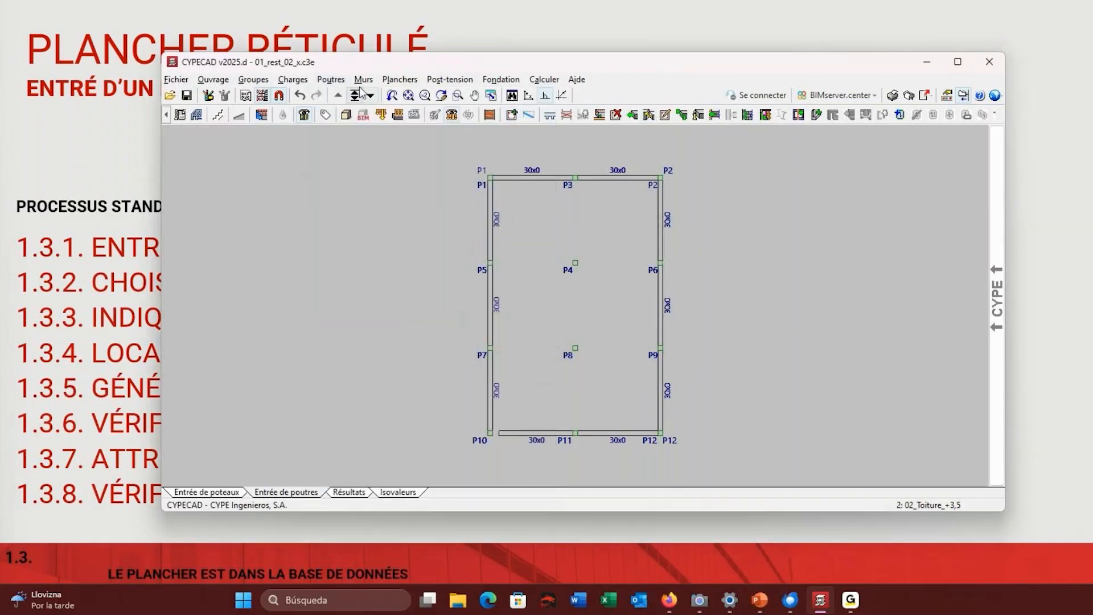
click(333, 80)
click(375, 310)
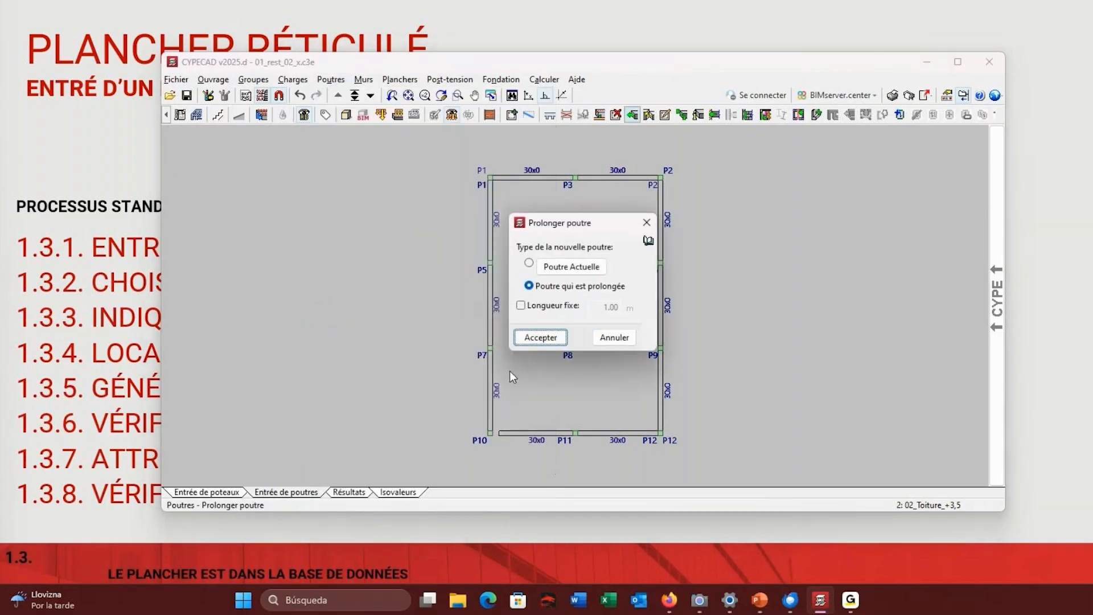
click(542, 337)
click(518, 424)
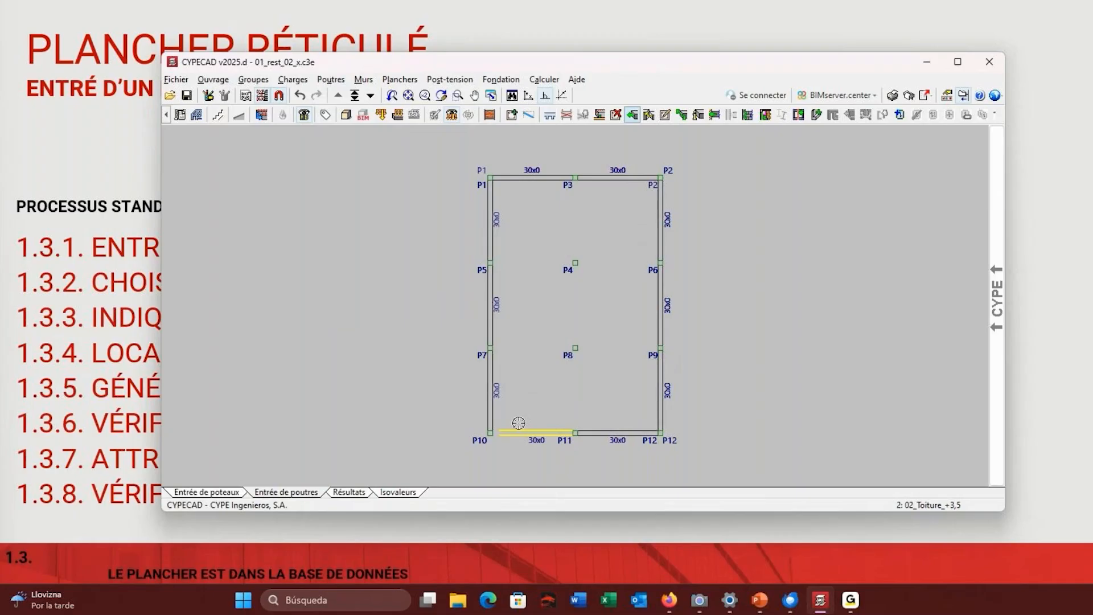
click(489, 433)
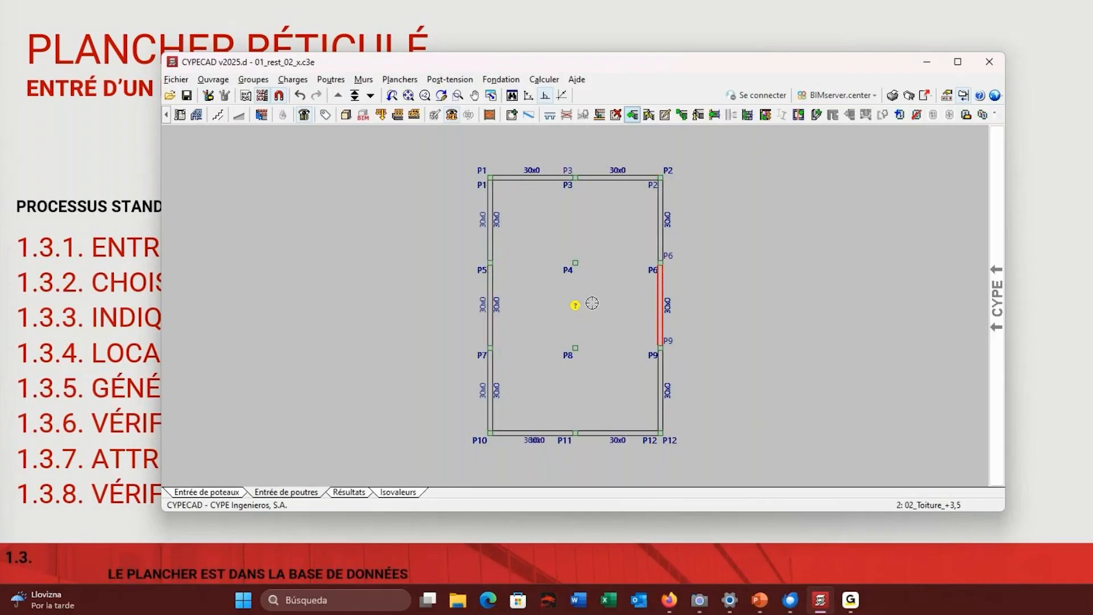
Open the floor management and start entering a floor of the Planchers réticulés type.
click(400, 79)
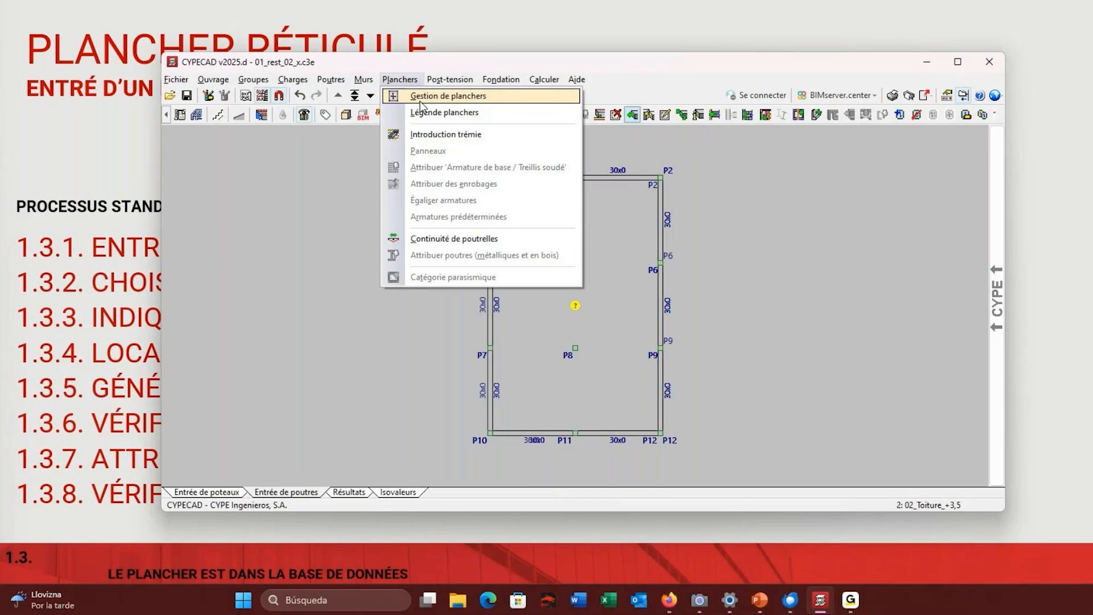
click(423, 97)
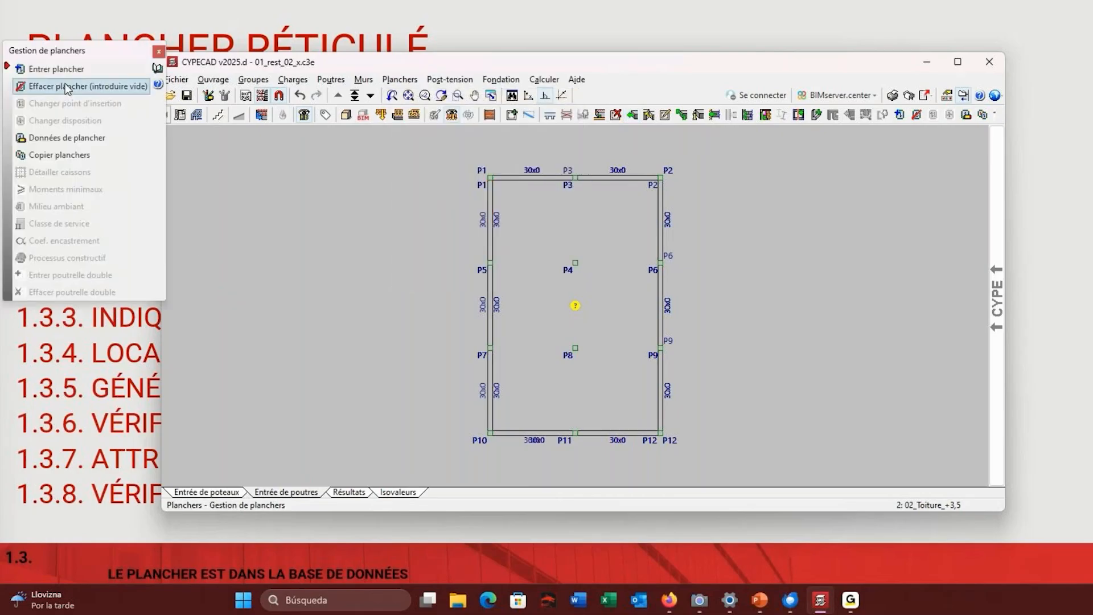
mouse_move(67, 50)
mouse_down()
mouse_move(259, 178)
mouse_move(275, 149)
mouse_up()
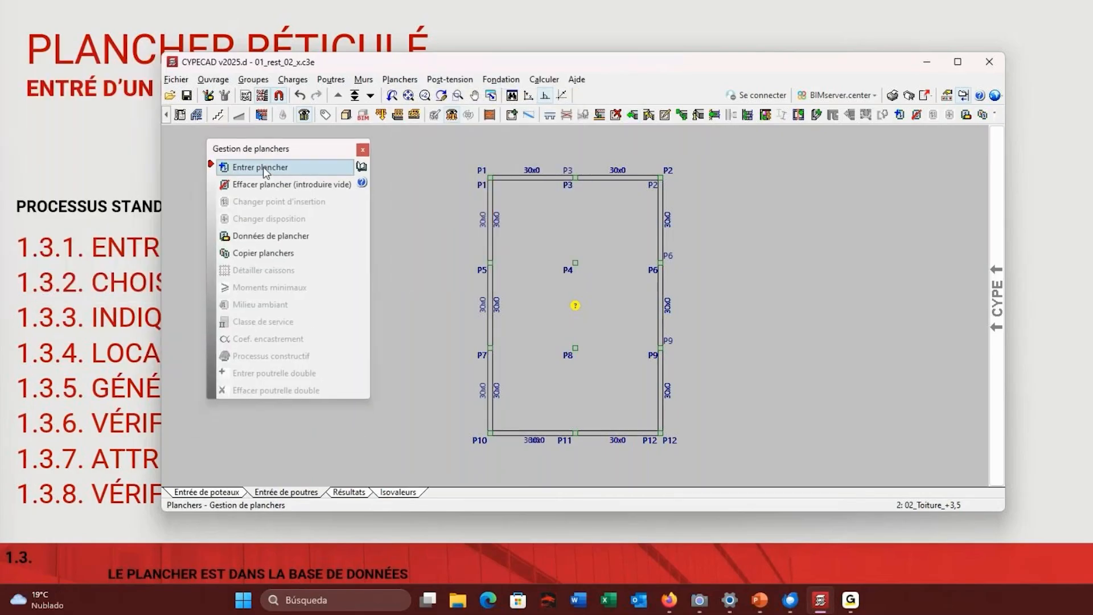
click(263, 166)
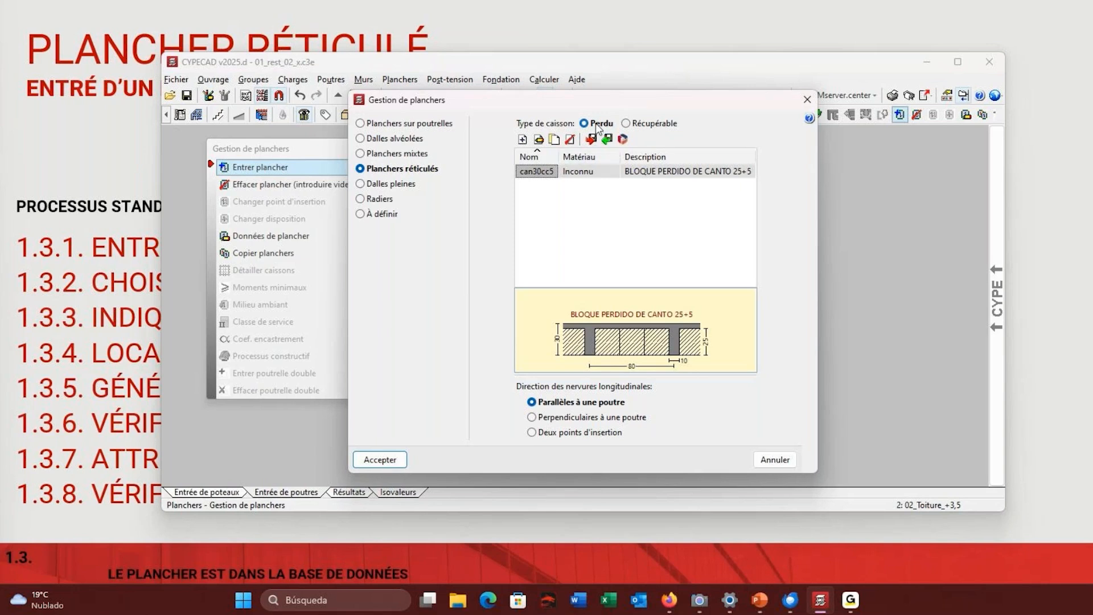
Look at the data of a new waffle slab 01 with recoverable coffers, cancel it and return to lost coffers.
click(637, 124)
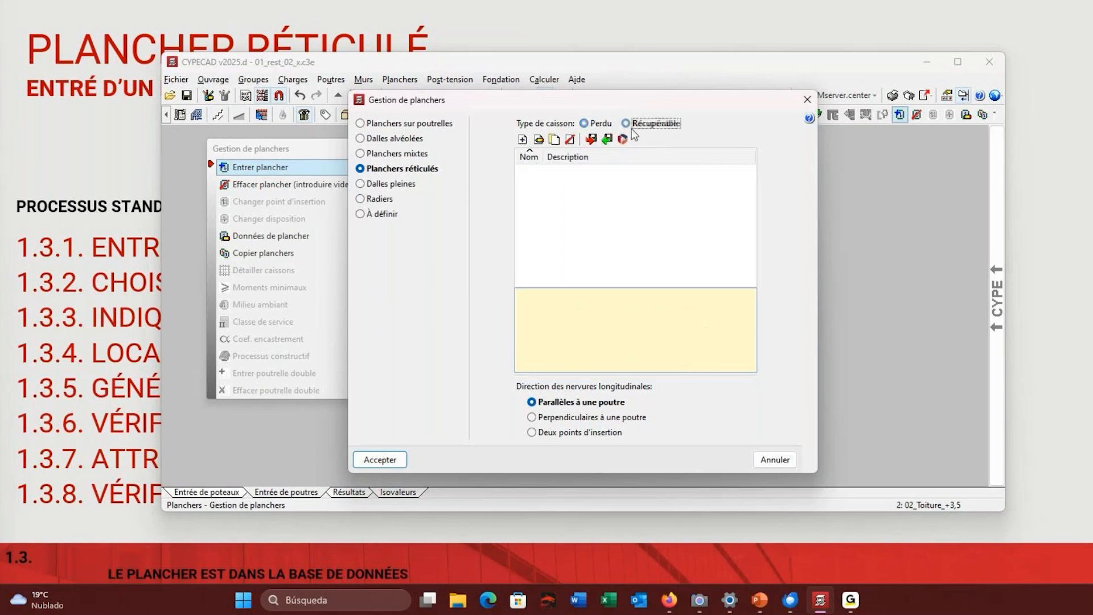
click(523, 139)
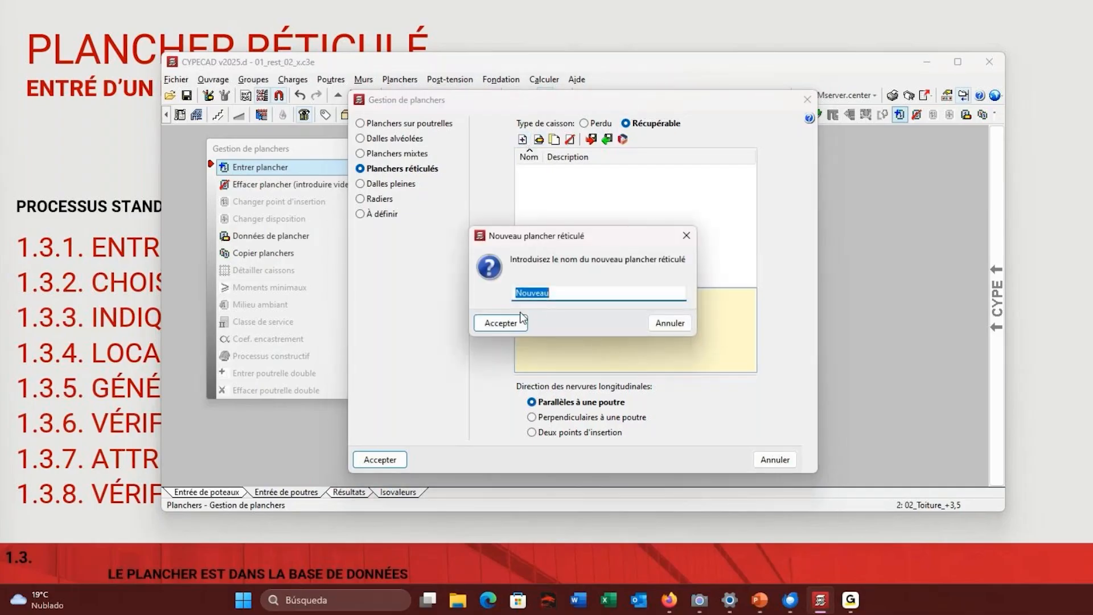
text(01)
click(518, 328)
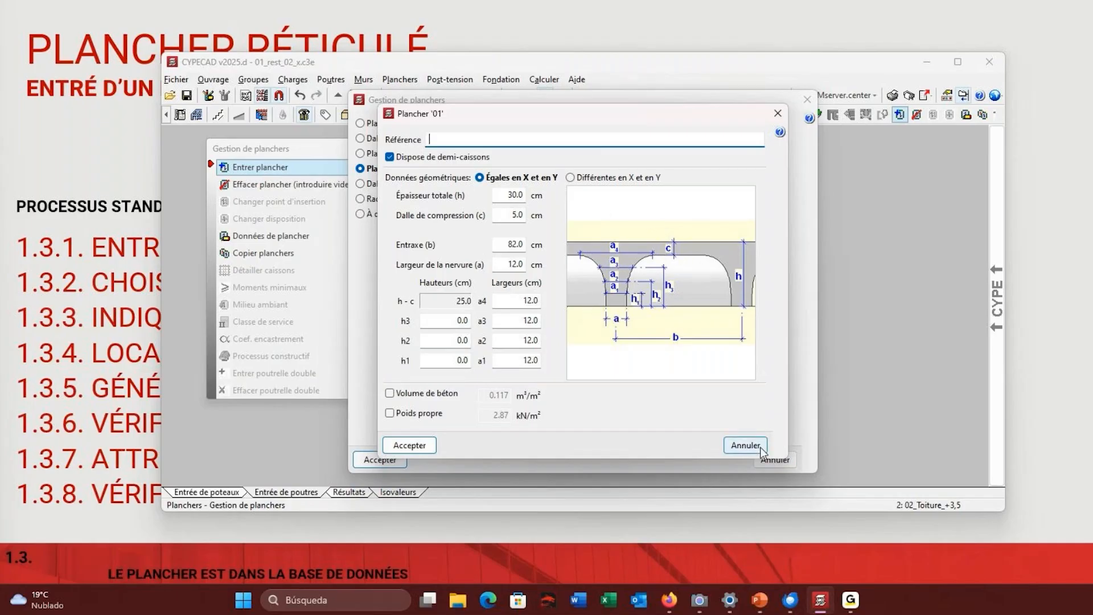
click(745, 445)
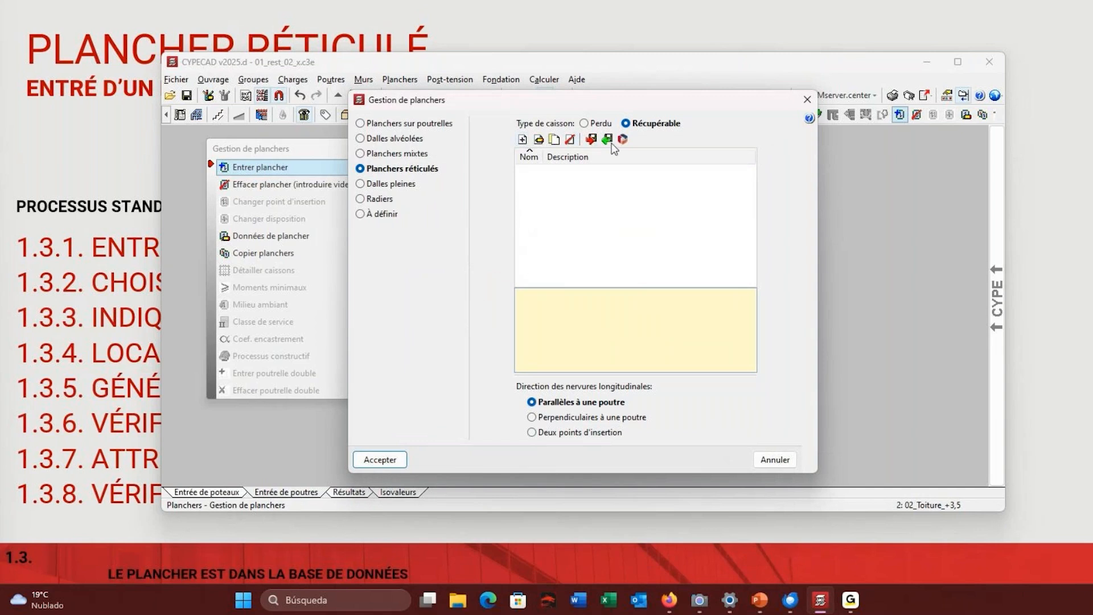
click(584, 123)
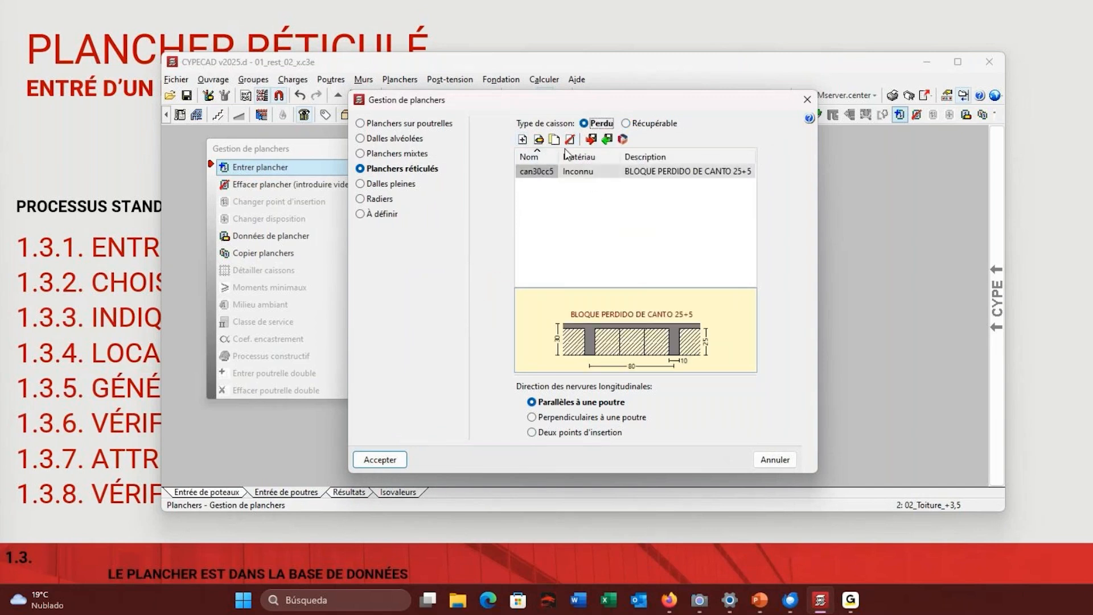
Edit the can30cc5 slab, try three-piece coffers and go through its compression slab, total thickness and rib spacing.
click(538, 139)
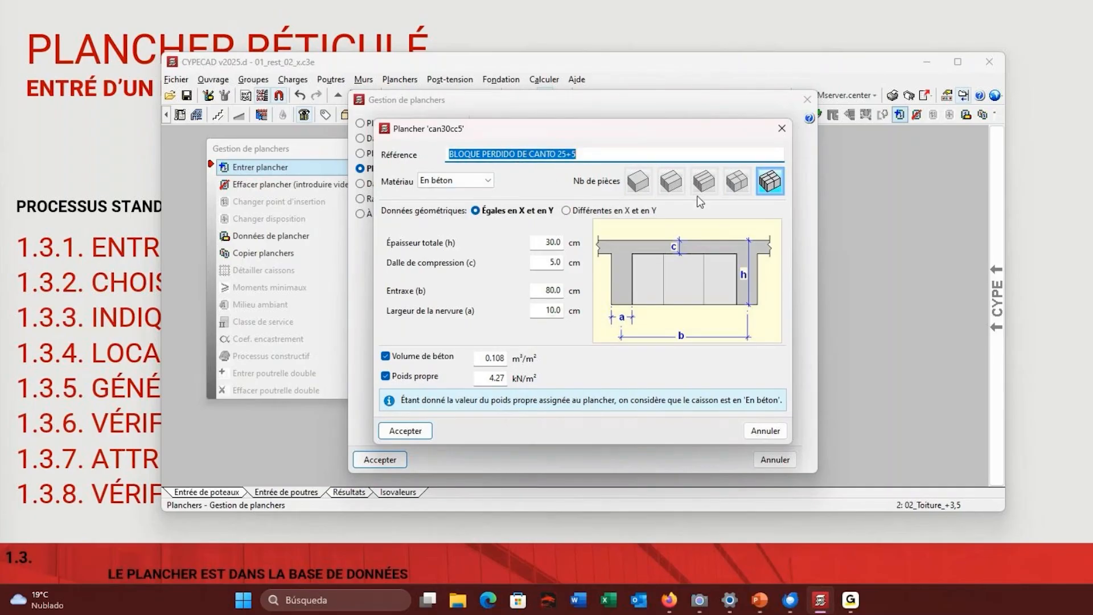
click(703, 181)
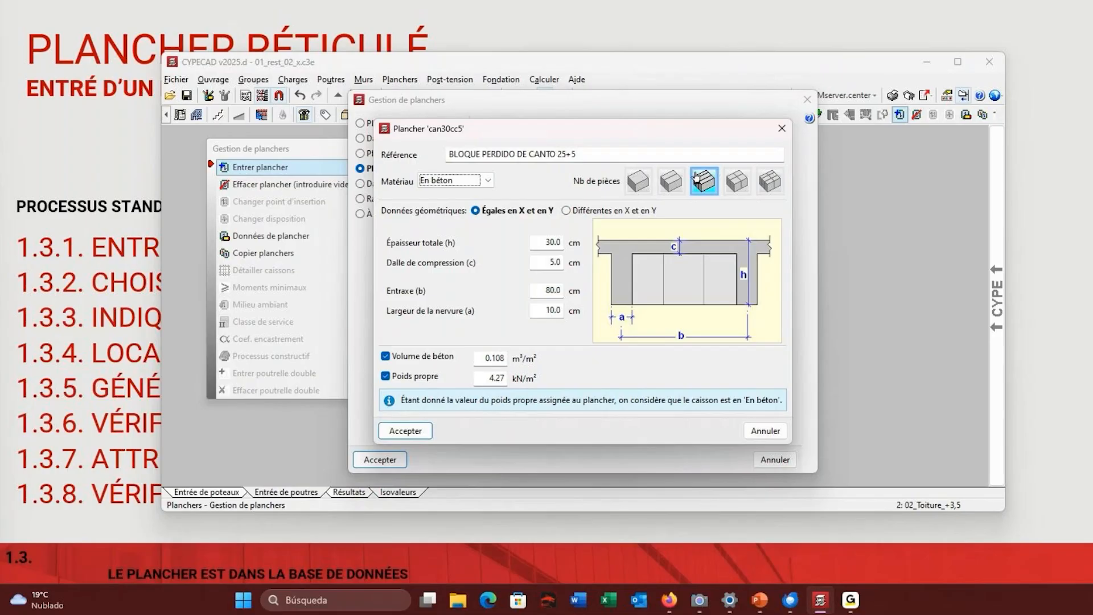
click(539, 261)
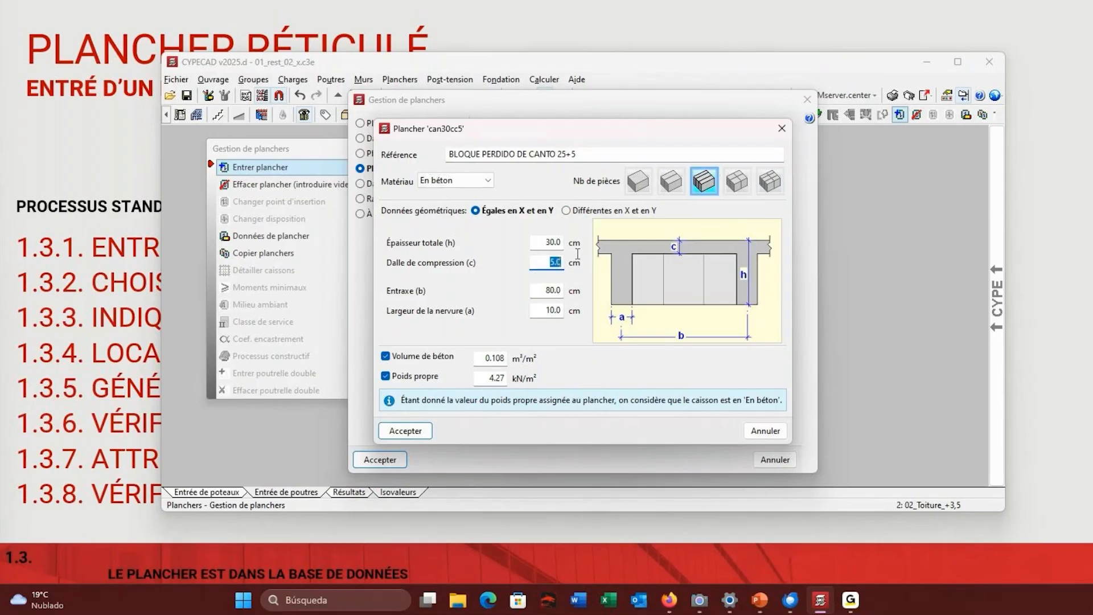
click(544, 240)
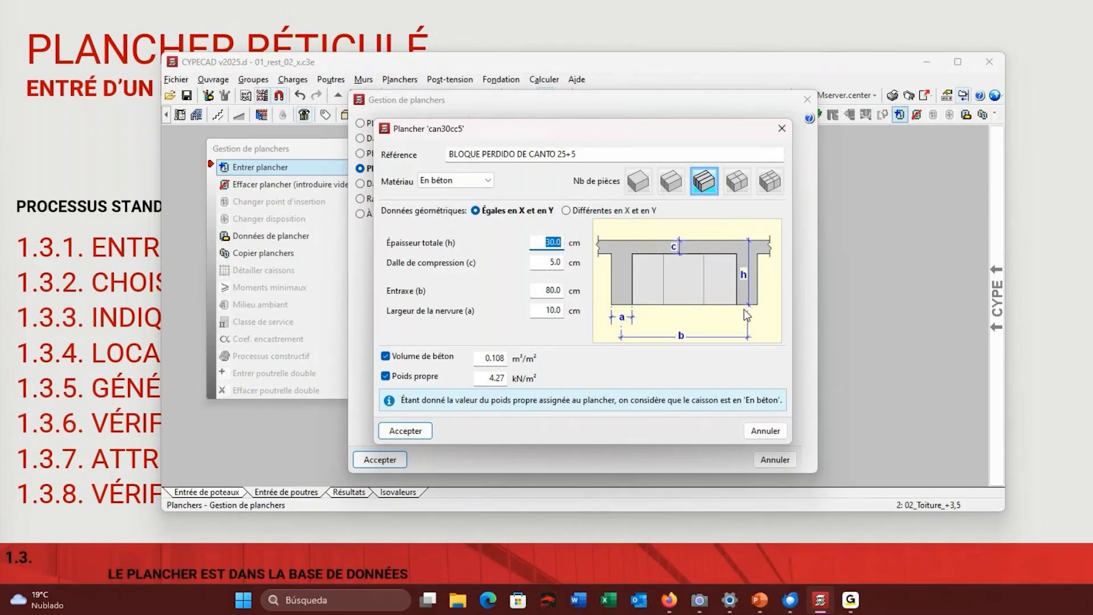
click(545, 288)
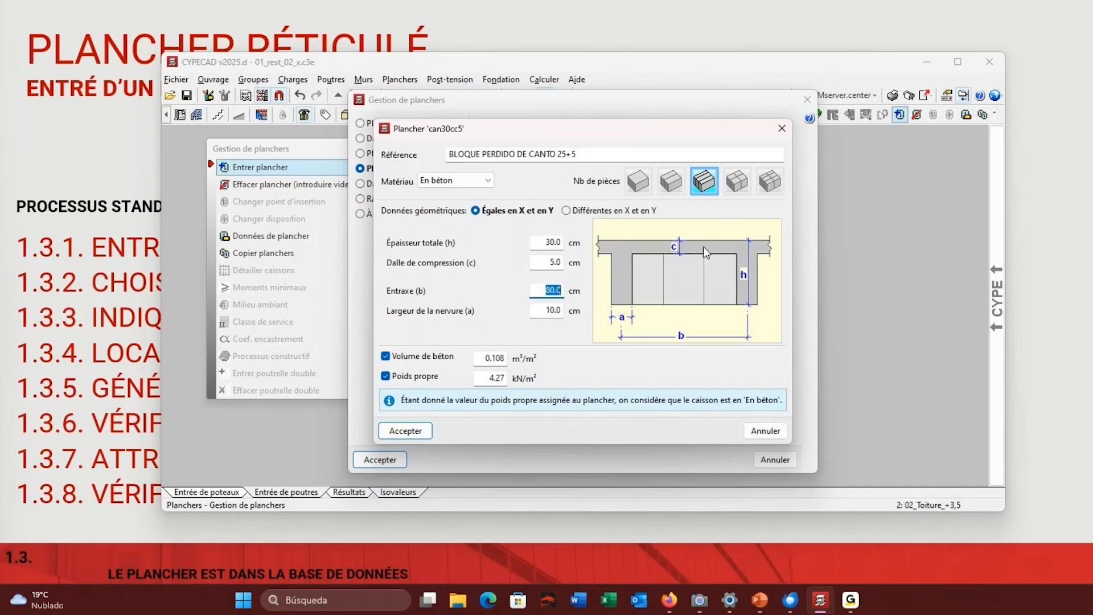
Try different X and Y geometry and a self-weight of 4.5 kN/m² for can30cc5, and cancel the edit.
click(566, 210)
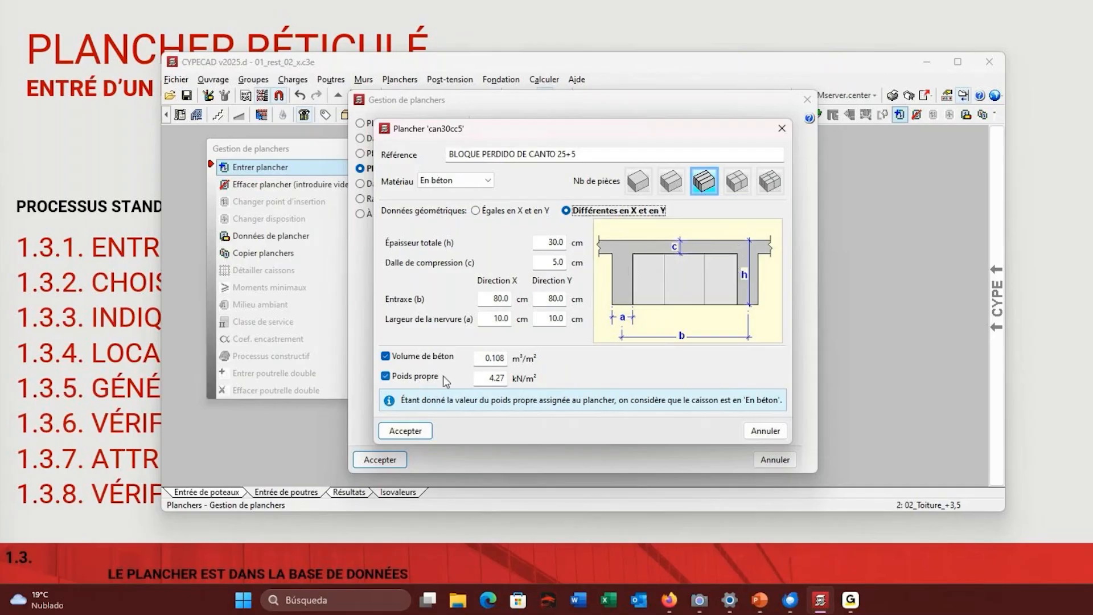
drag(487, 378, 539, 382)
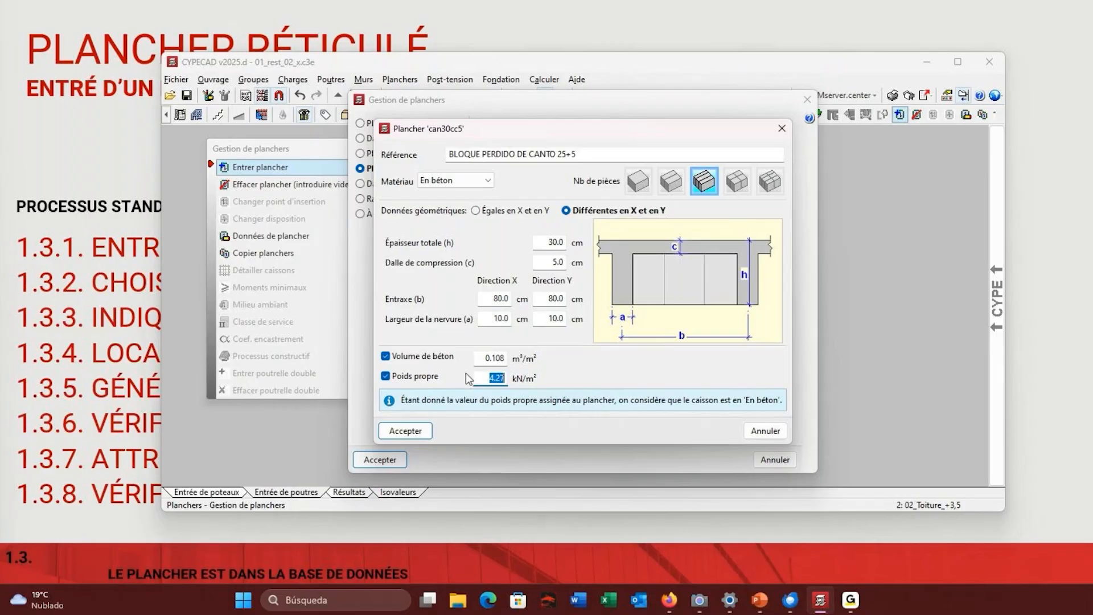
click(405, 376)
click(424, 376)
click(483, 379)
drag(483, 379, 609, 374)
text(4.5)
click(488, 357)
click(752, 434)
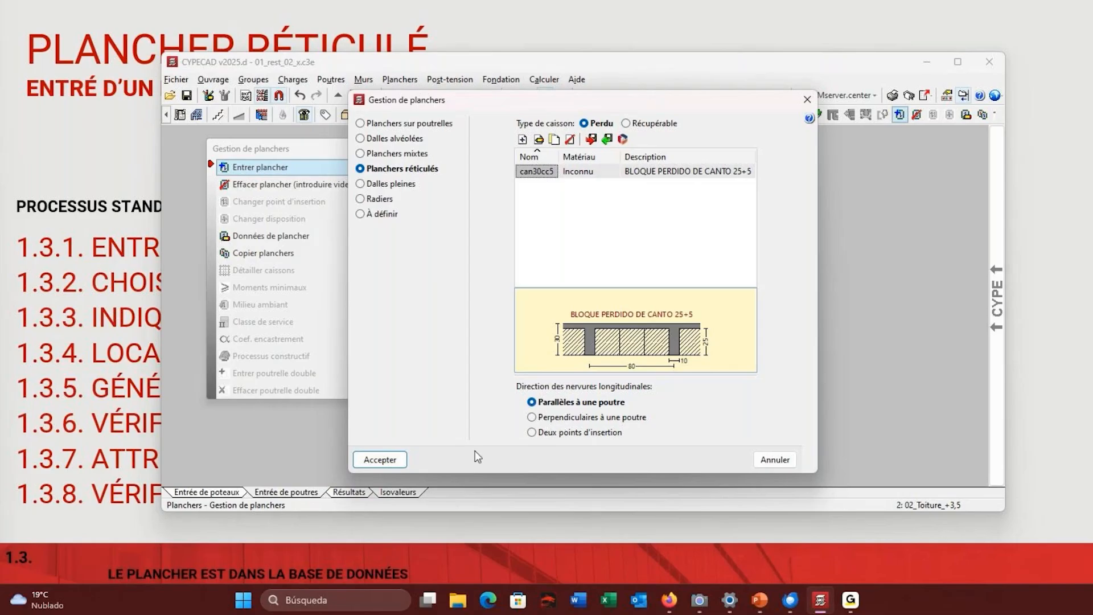
Place the can30cc5 waffle slab inside the perimeter beams, with its longitudinal ribs parallel to the P1–P5 beam.
click(397, 462)
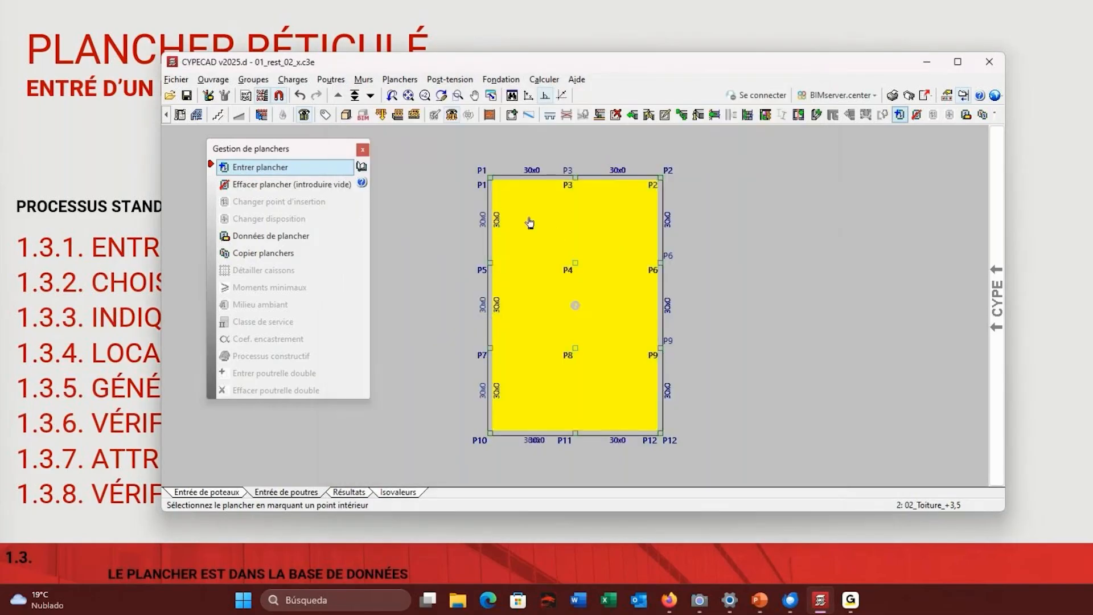
click(502, 204)
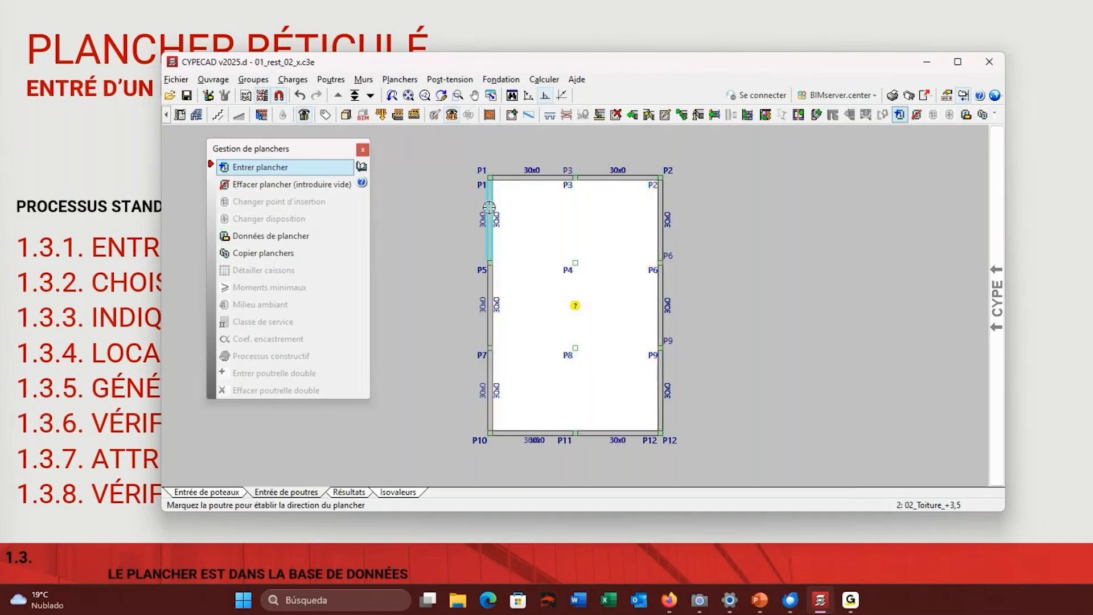
click(490, 203)
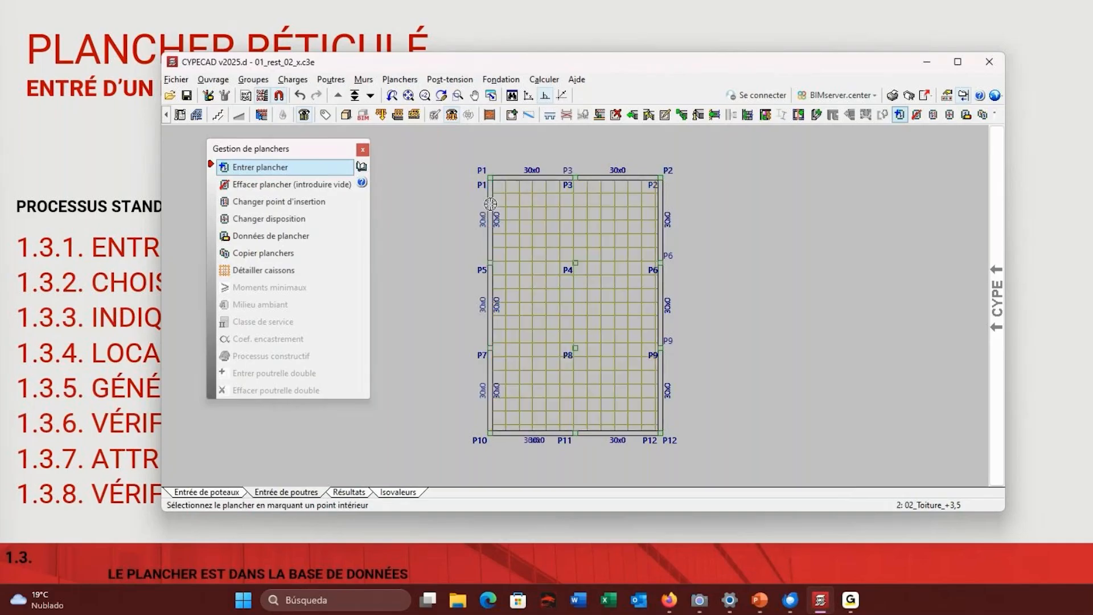
Display the 00_RDC DXF-DWG background plan over the roof slab.
scroll(617, 208, up, 2)
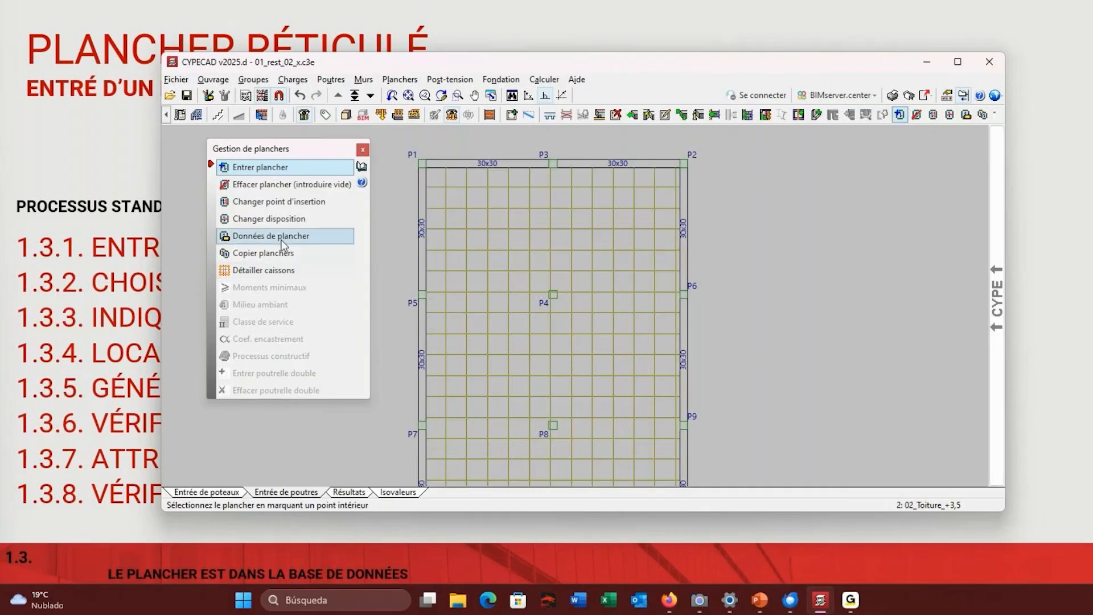
click(263, 96)
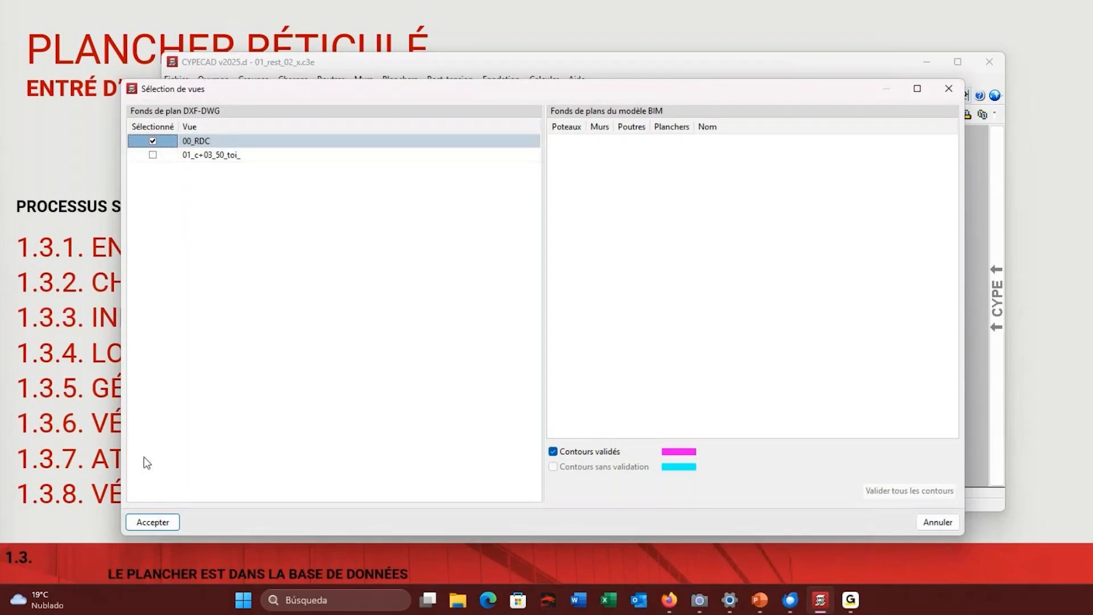
click(142, 518)
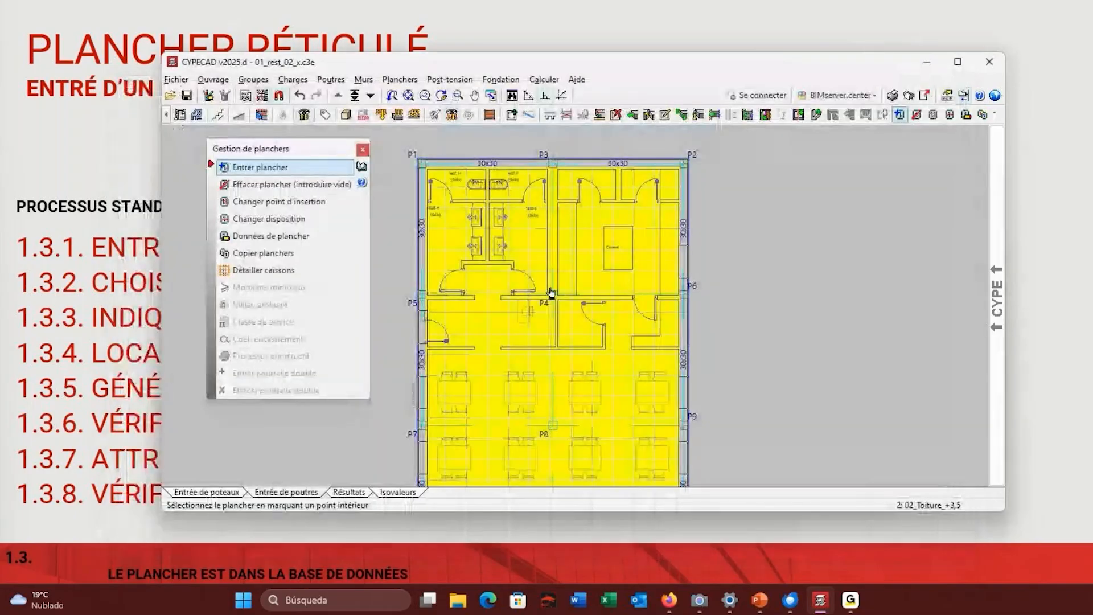
Change the waffle slab's insertion point to the axis between columns P4 and P8, and close the slab management tools.
scroll(545, 313, down, 2)
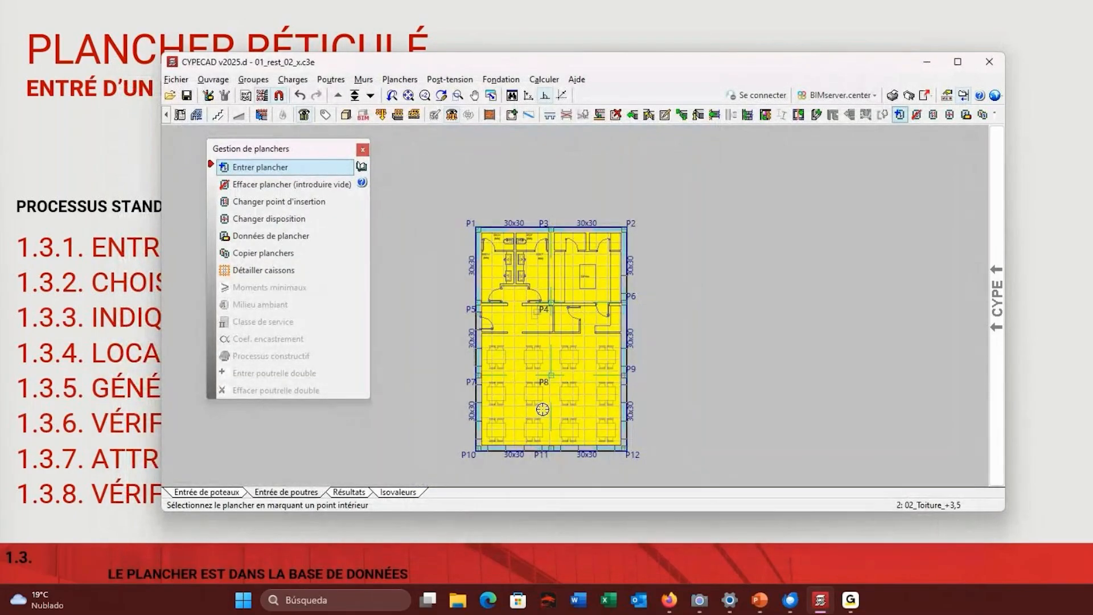
scroll(543, 414, up, 2)
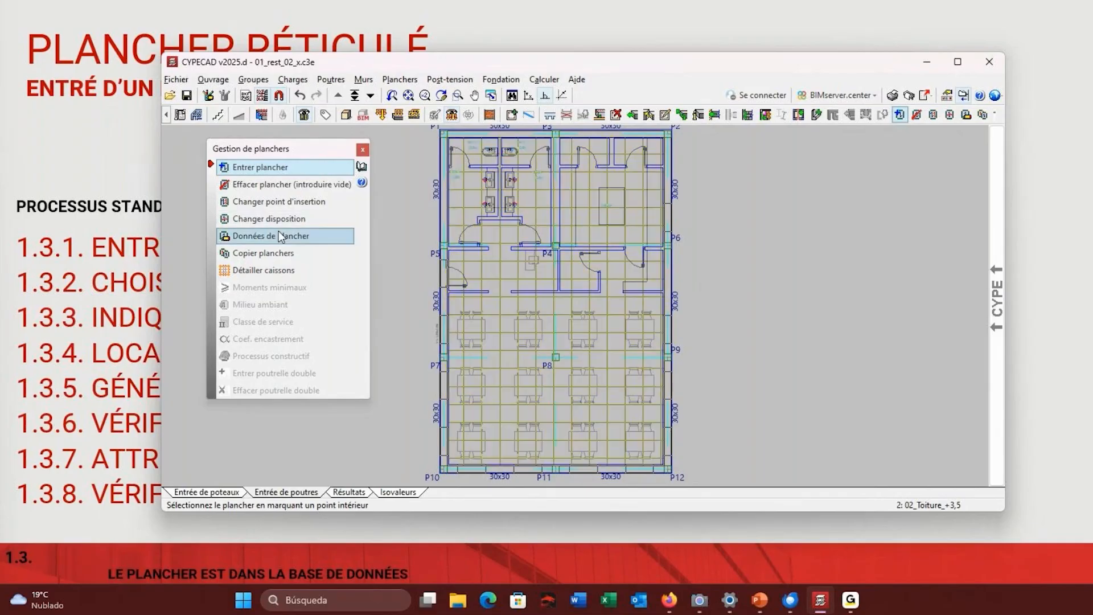
click(262, 201)
click(590, 321)
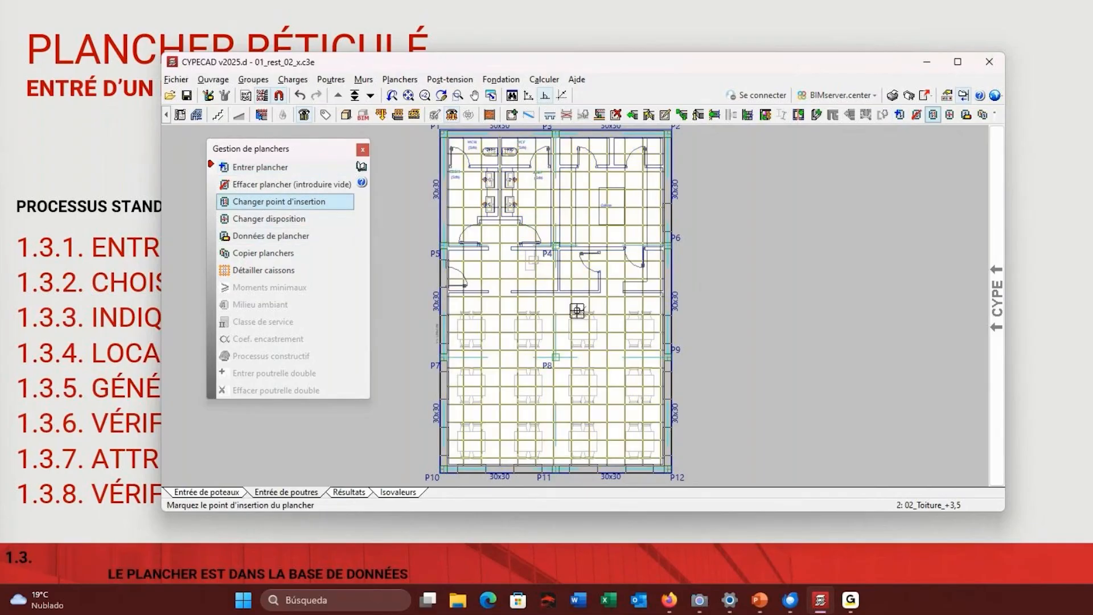
click(554, 305)
scroll(556, 330, up, 3)
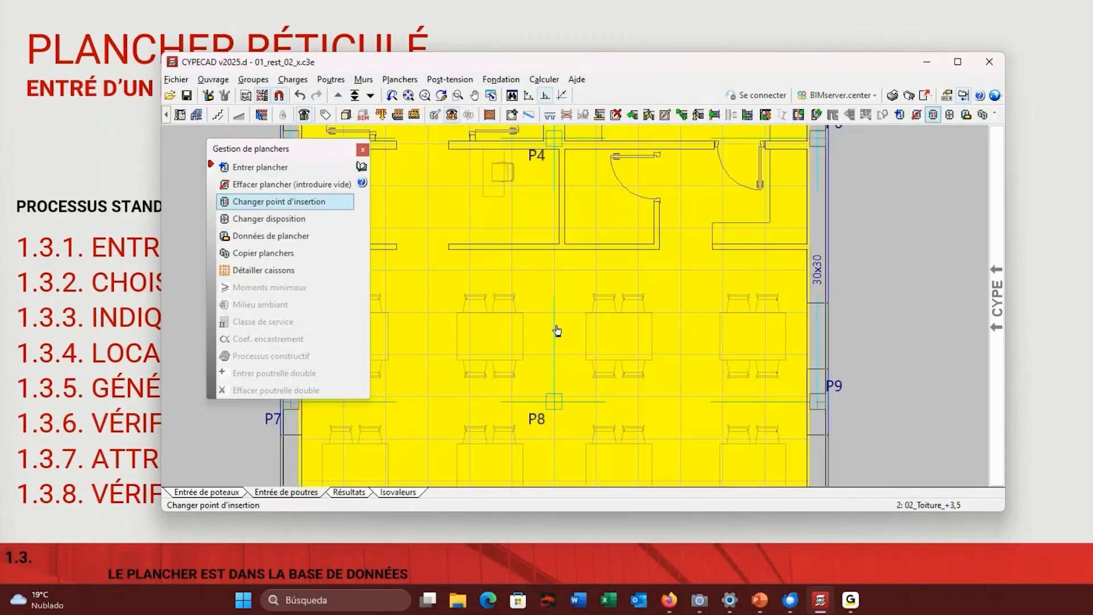
scroll(639, 323, down, 2)
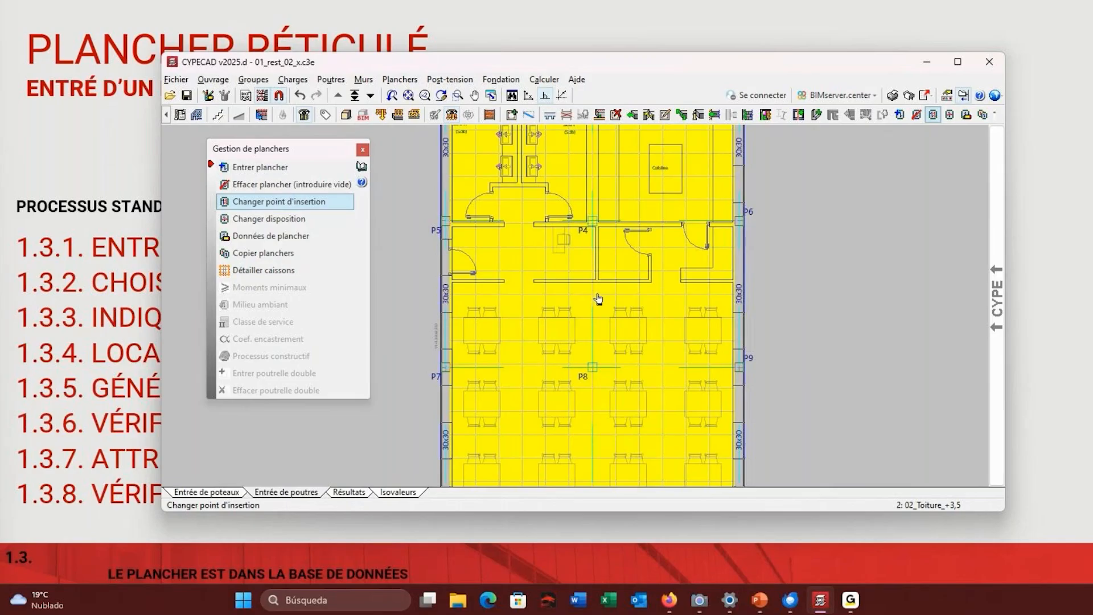
scroll(597, 287, down, 4)
scroll(596, 252, up, 3)
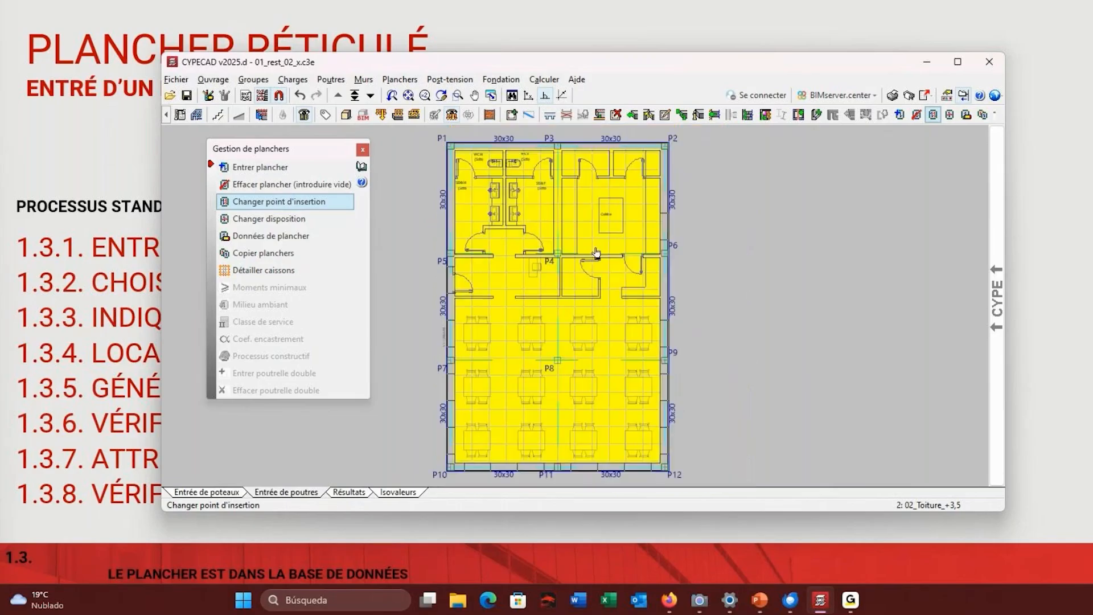
click(362, 149)
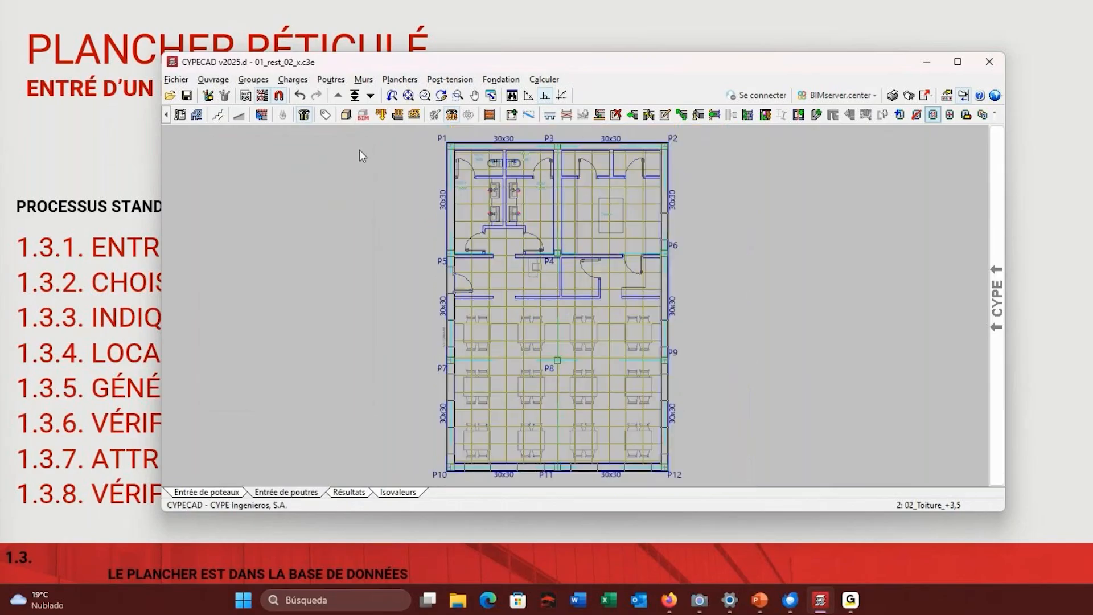
Hide both DXF-DWG background plans, 00_RDC and 01_c+03_50_toi_, leaving only the roof structure displayed.
click(268, 95)
click(152, 141)
click(153, 155)
click(153, 141)
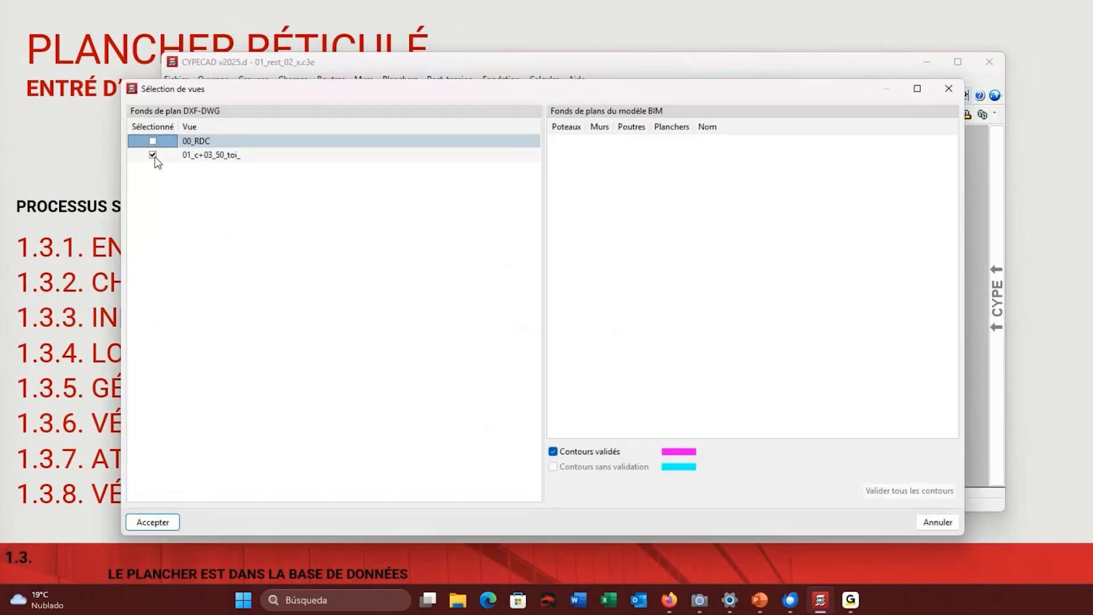
click(153, 155)
click(153, 522)
scroll(695, 232, up, 2)
scroll(670, 231, down, 3)
scroll(585, 349, up, 2)
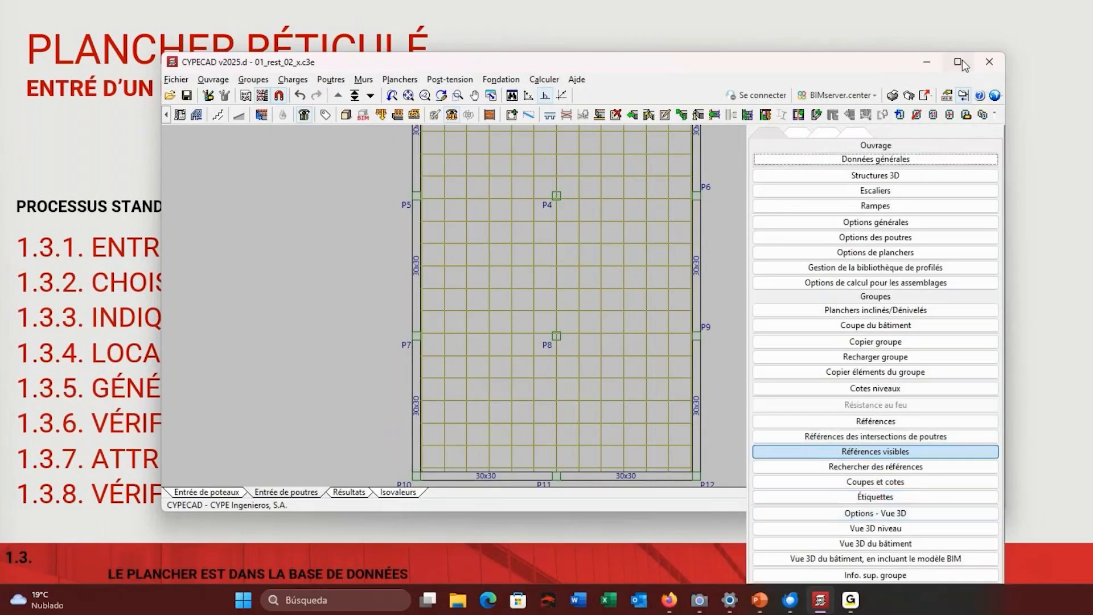
Move and enlarge the program window so that it fills nearly the whole screen above the taskbar.
drag(854, 64, 927, 14)
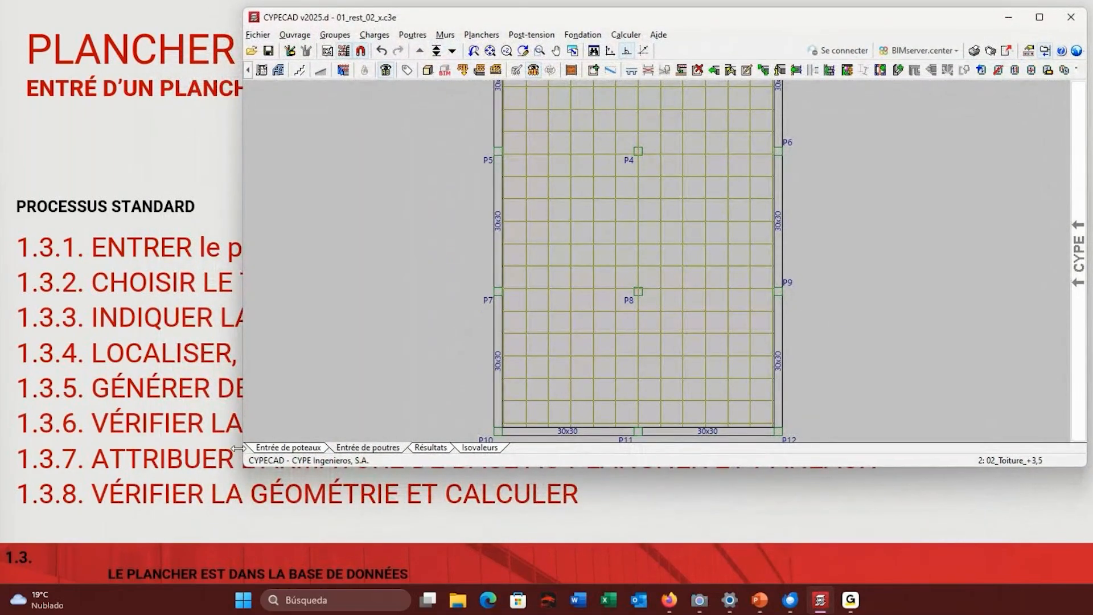
mouse_move(238, 448)
mouse_down()
mouse_move(118, 401)
mouse_move(16, 302)
mouse_up()
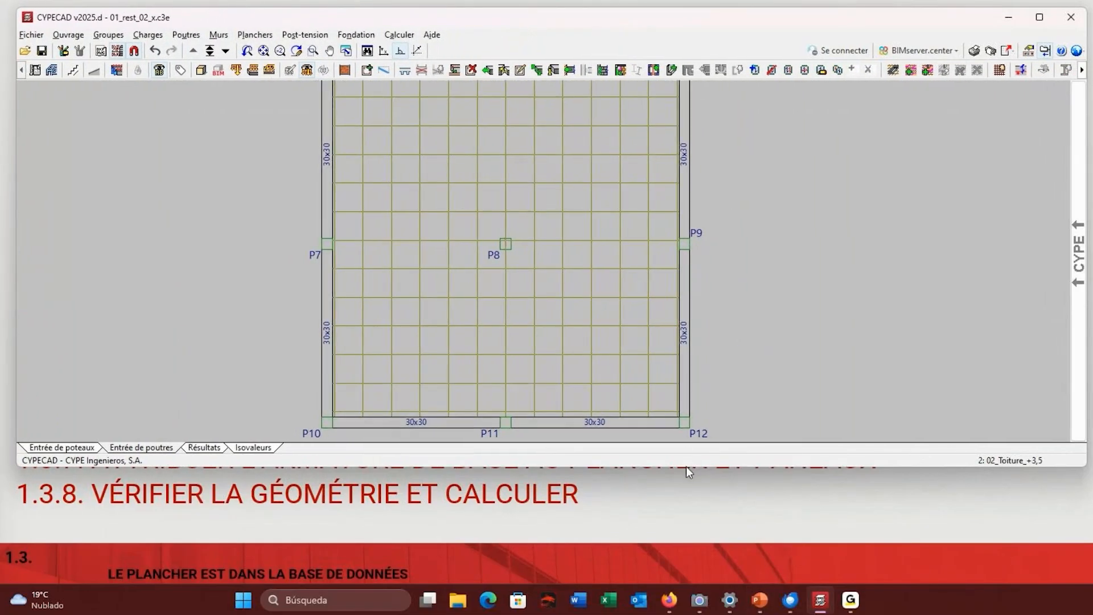
mouse_move(686, 466)
mouse_down()
mouse_move(679, 571)
mouse_move(677, 562)
mouse_up()
Accept the panel generation settings with a 40-degree vision angle and generate the solid panels around the roof slab's columns.
scroll(665, 416, down, 2)
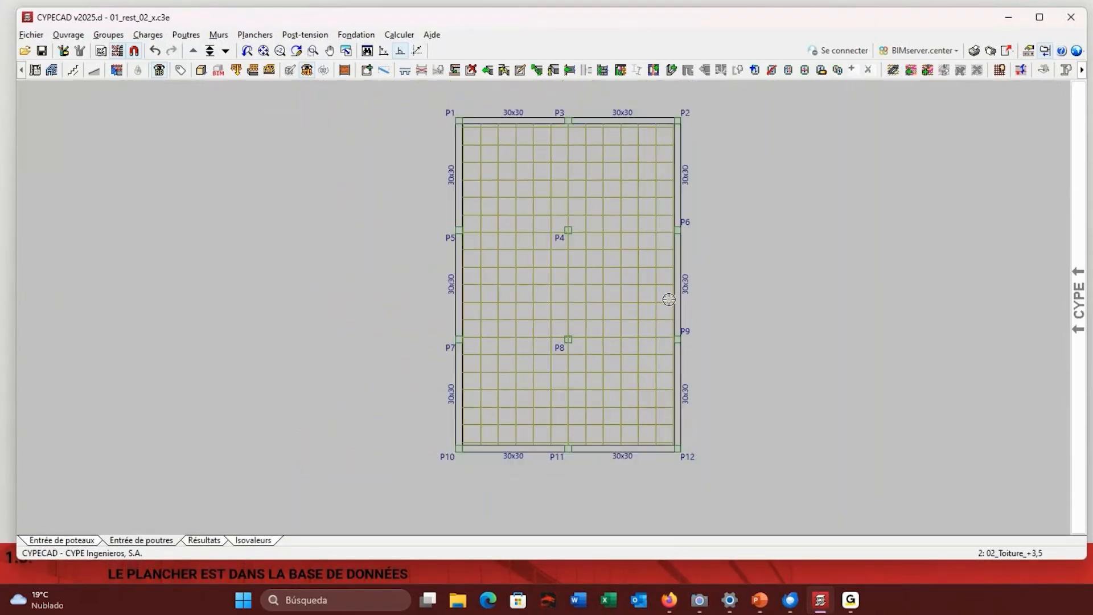
scroll(666, 252, up, 2)
scroll(575, 313, down, 3)
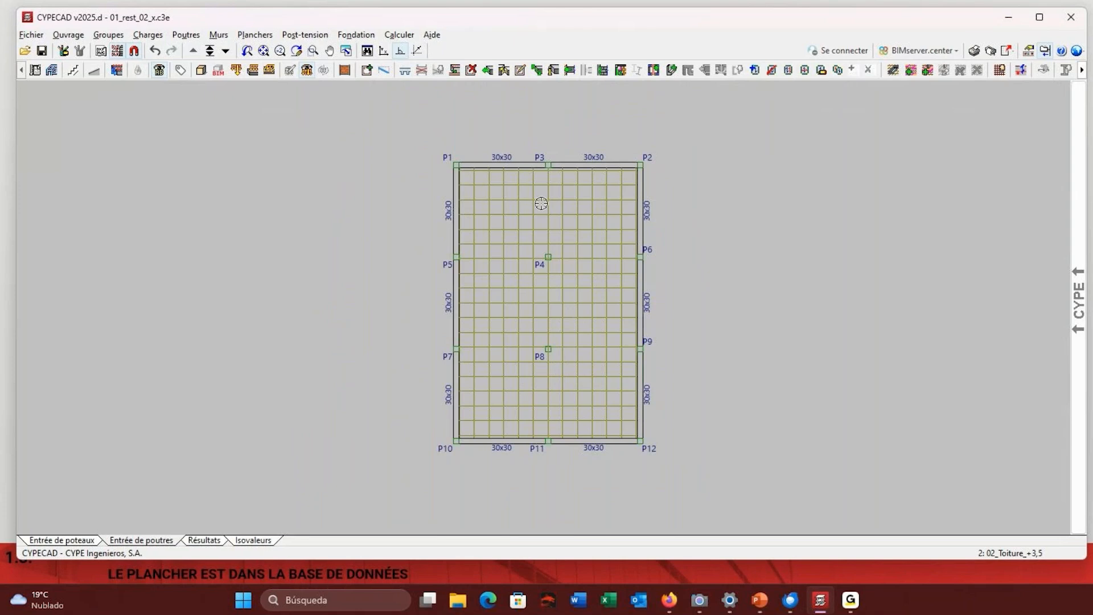
click(251, 35)
click(267, 105)
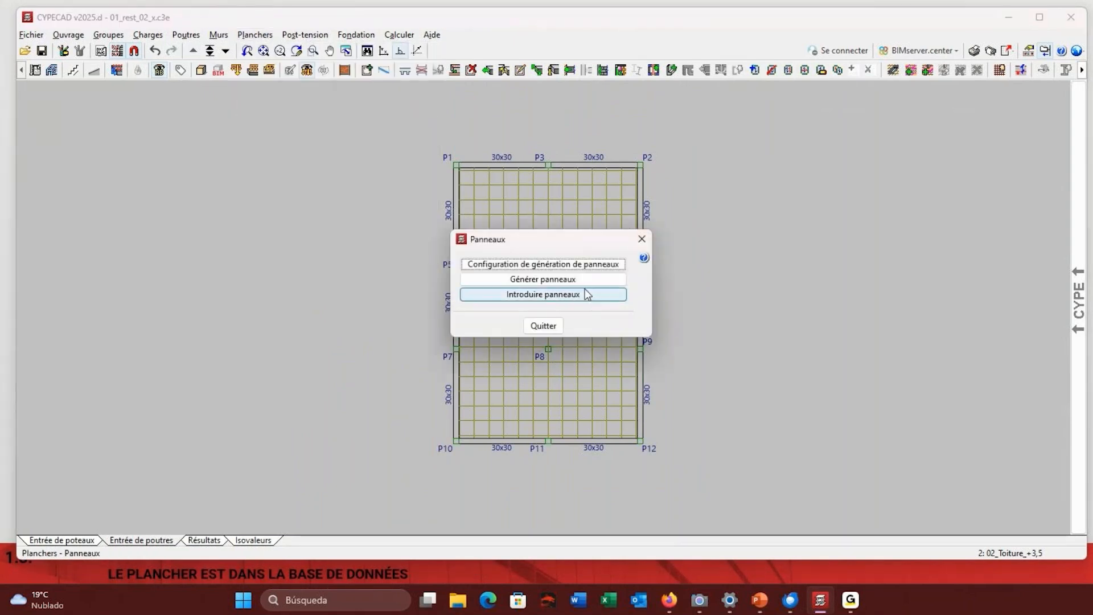
click(585, 264)
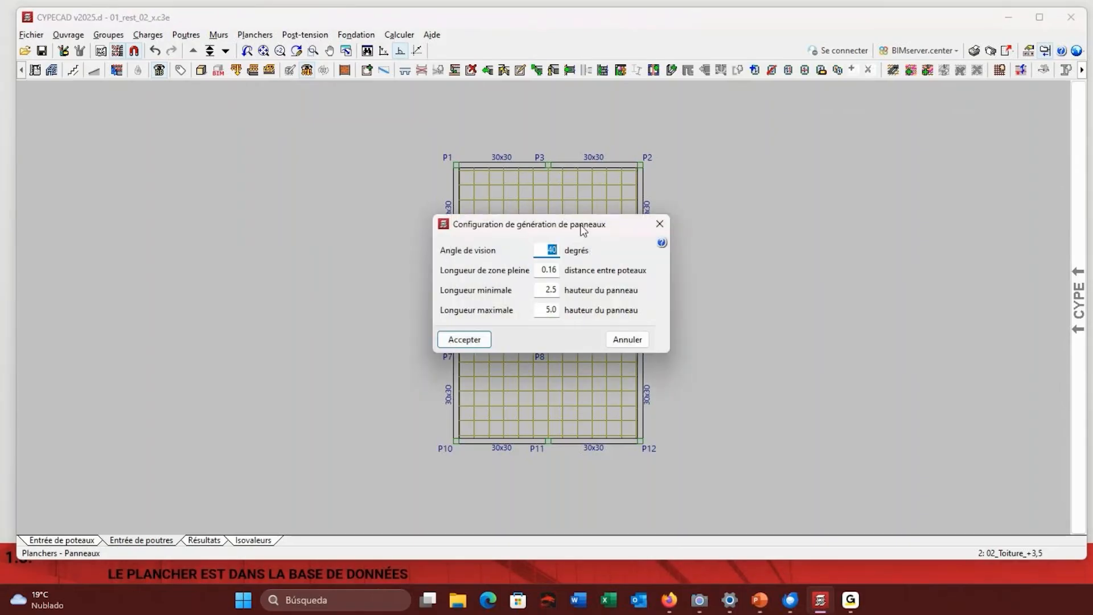
click(481, 343)
click(538, 292)
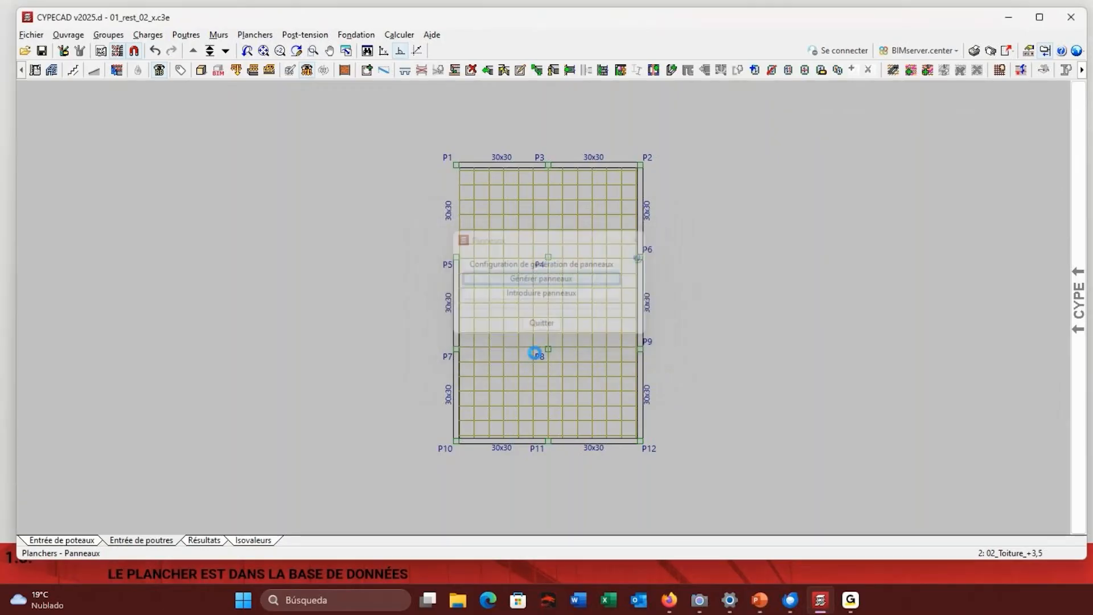
click(538, 356)
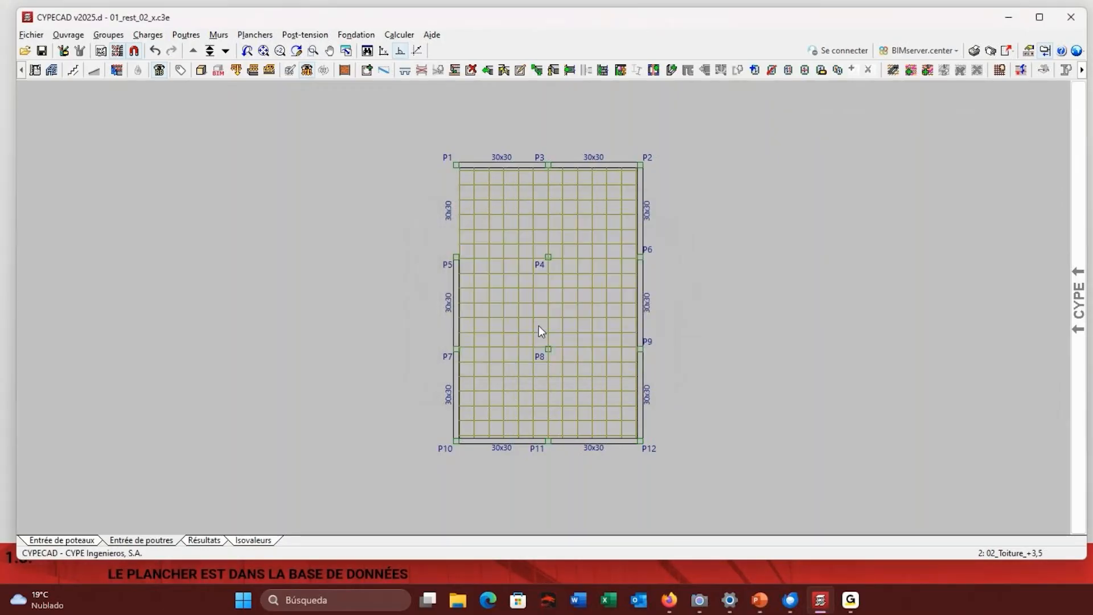
scroll(539, 326, up, 3)
scroll(341, 251, down, 2)
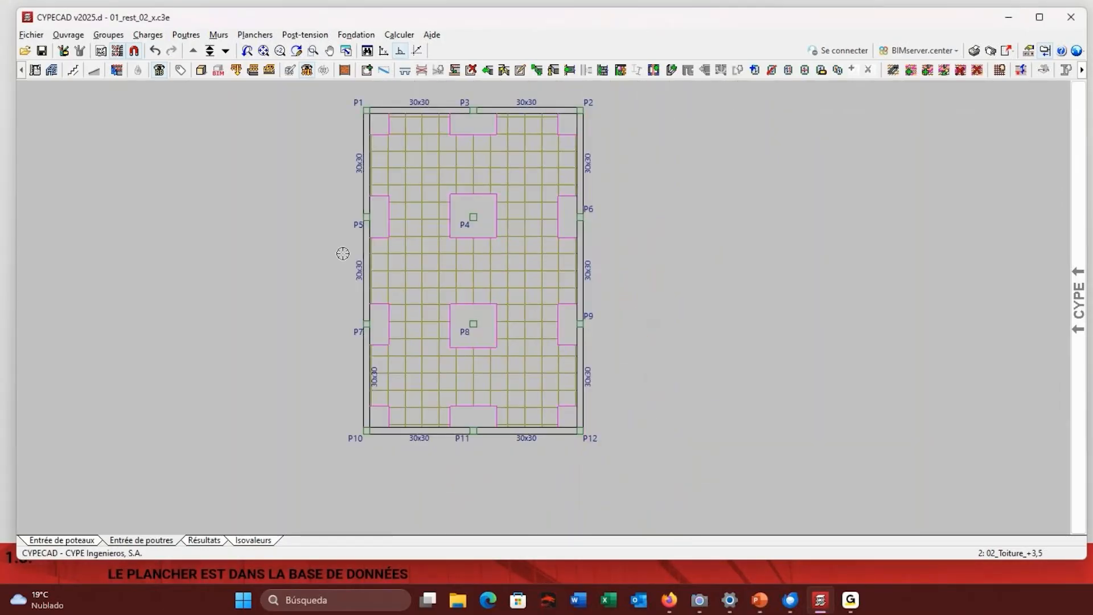
Try moving a corner of the solid panel at column P6, undo the change and leave the panel commands.
click(254, 34)
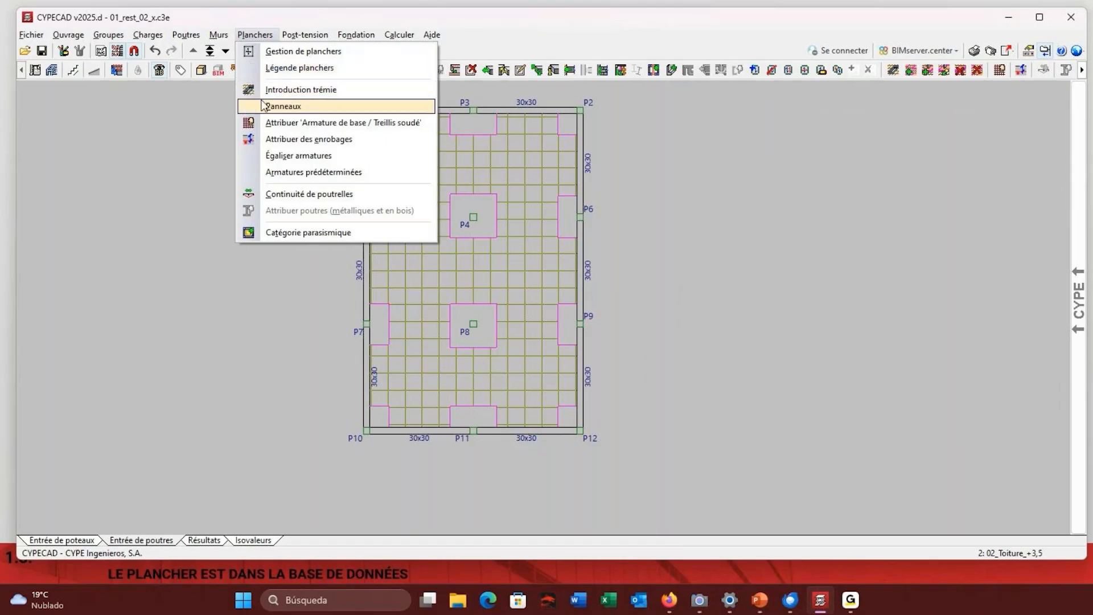
click(283, 106)
click(541, 279)
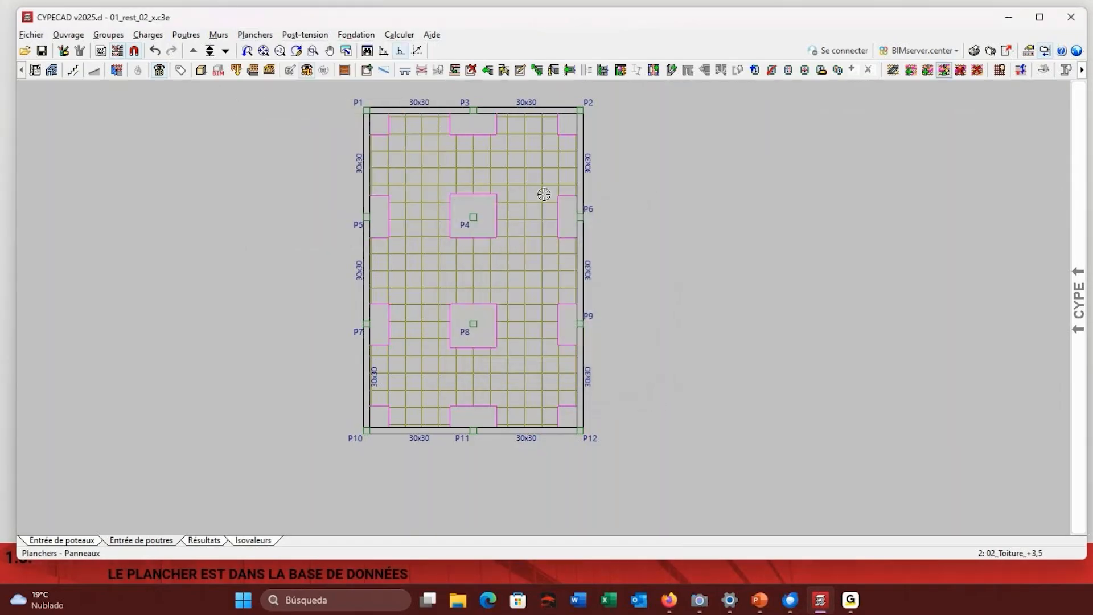
click(551, 198)
click(550, 183)
click(155, 50)
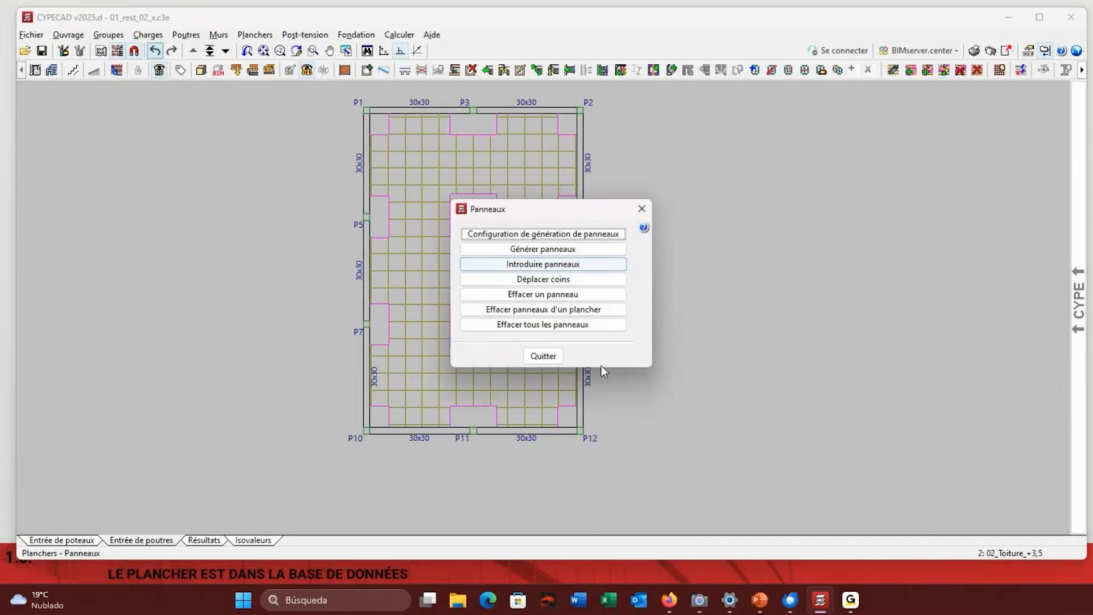
click(546, 357)
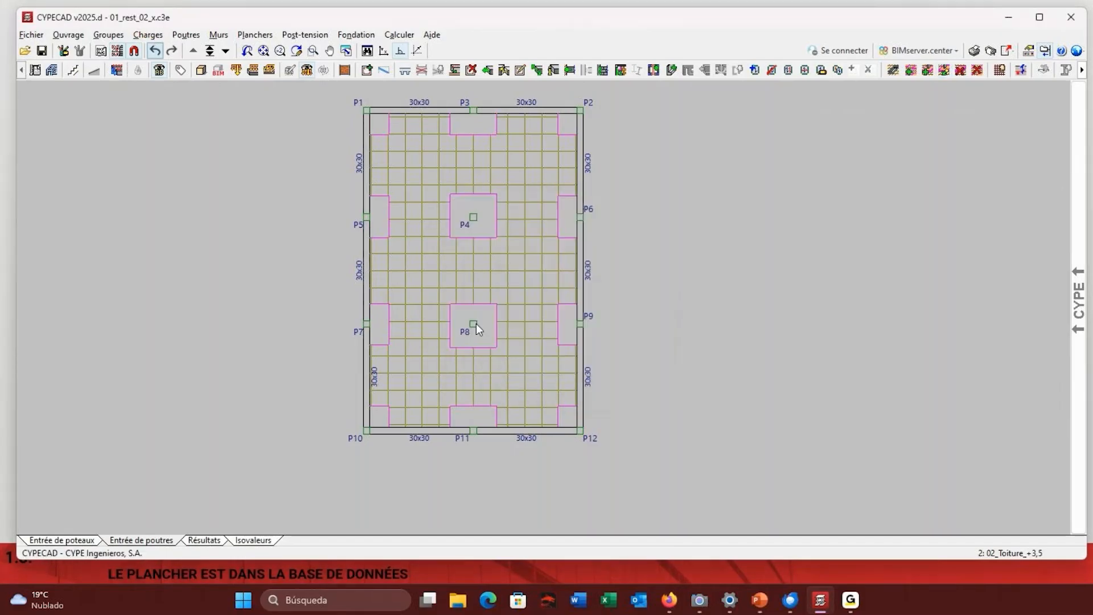
Select the waffle slab for base reinforcement and set its lower longitudinal and transversal bars to 1HA10.
click(254, 34)
click(279, 129)
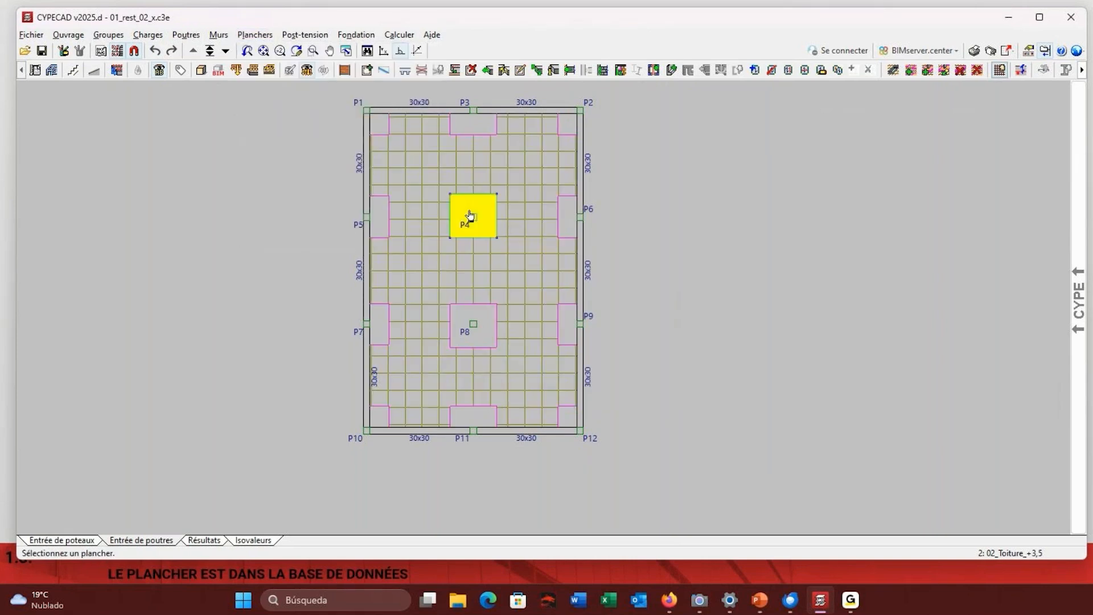
click(449, 162)
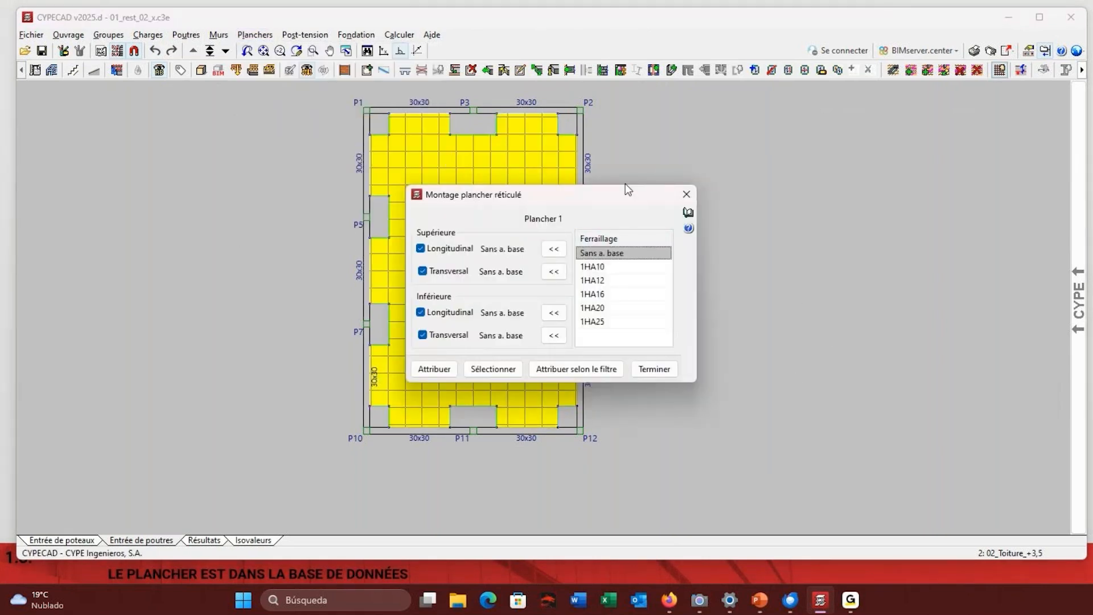
drag(624, 198, 961, 113)
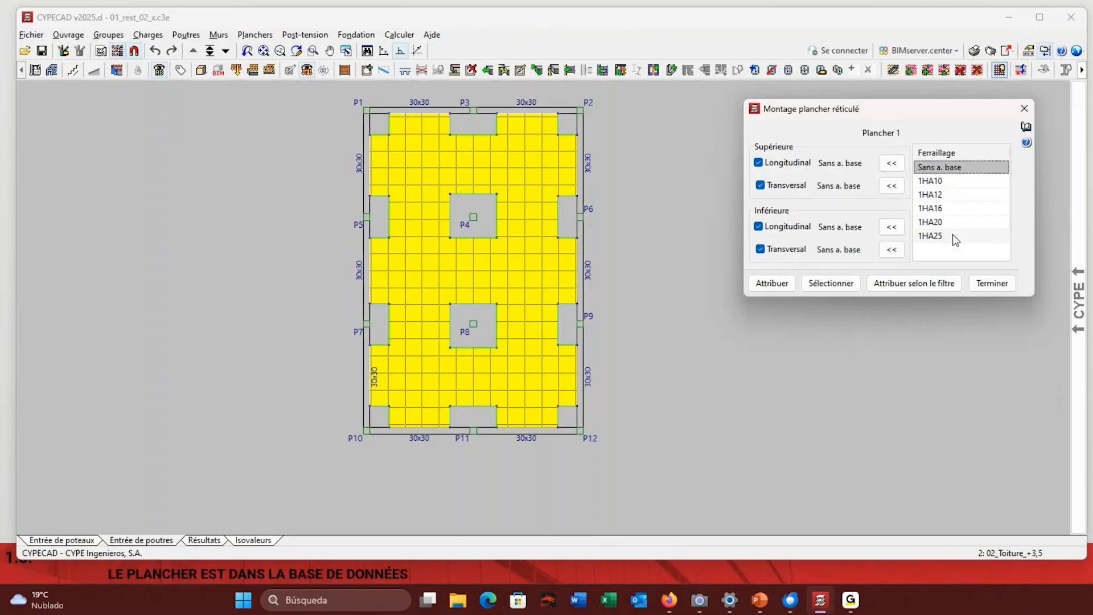
click(942, 182)
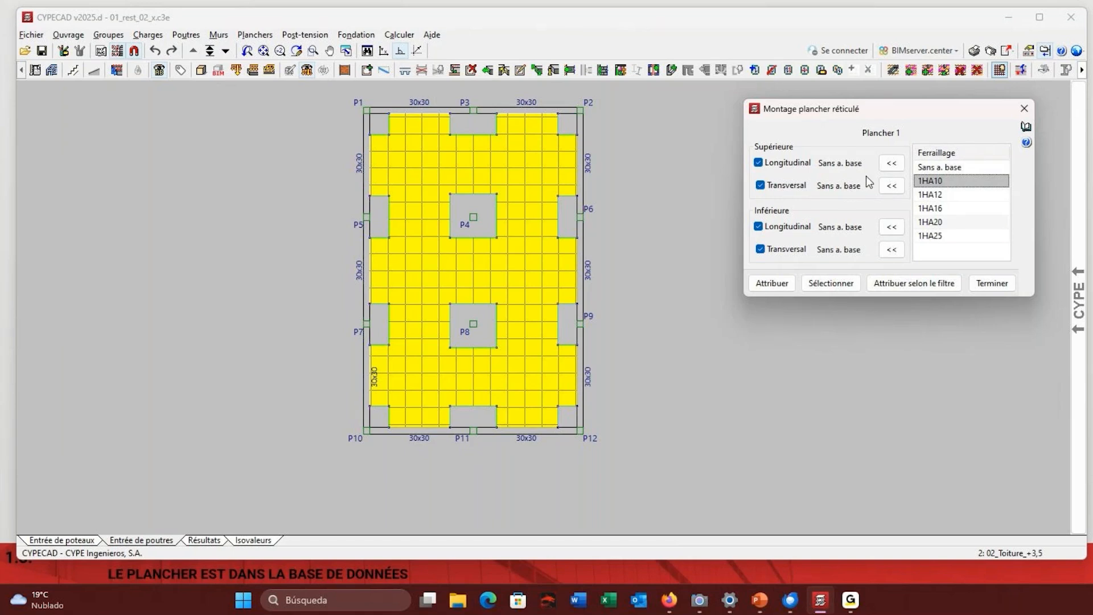
click(891, 227)
click(891, 249)
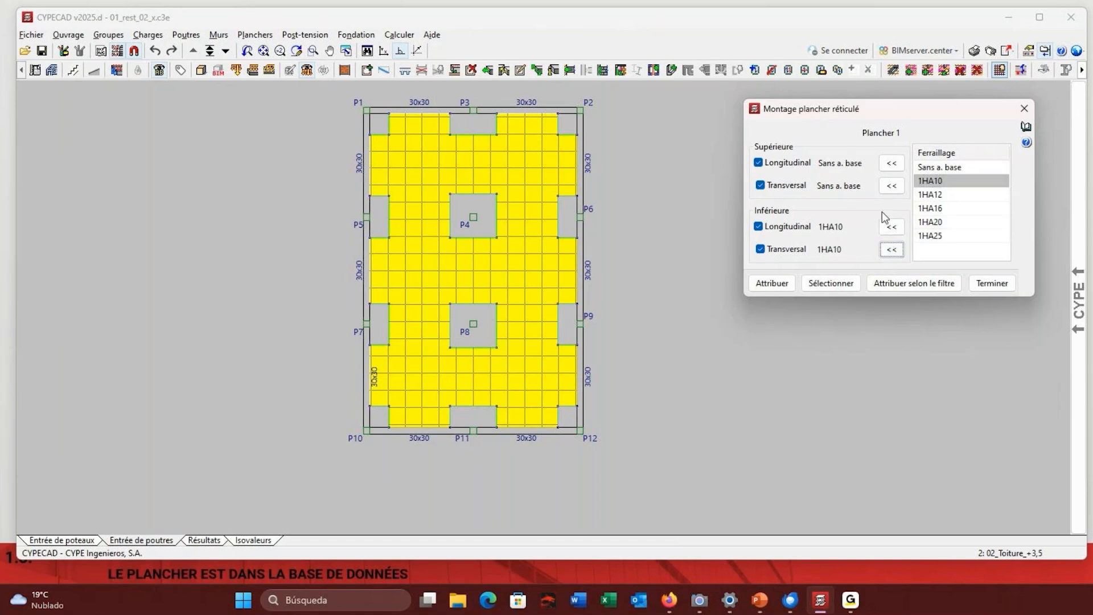
Try 1HA10 for the upper longitudinal and transversal bars, and set both back to Sans a. base.
click(891, 186)
click(891, 164)
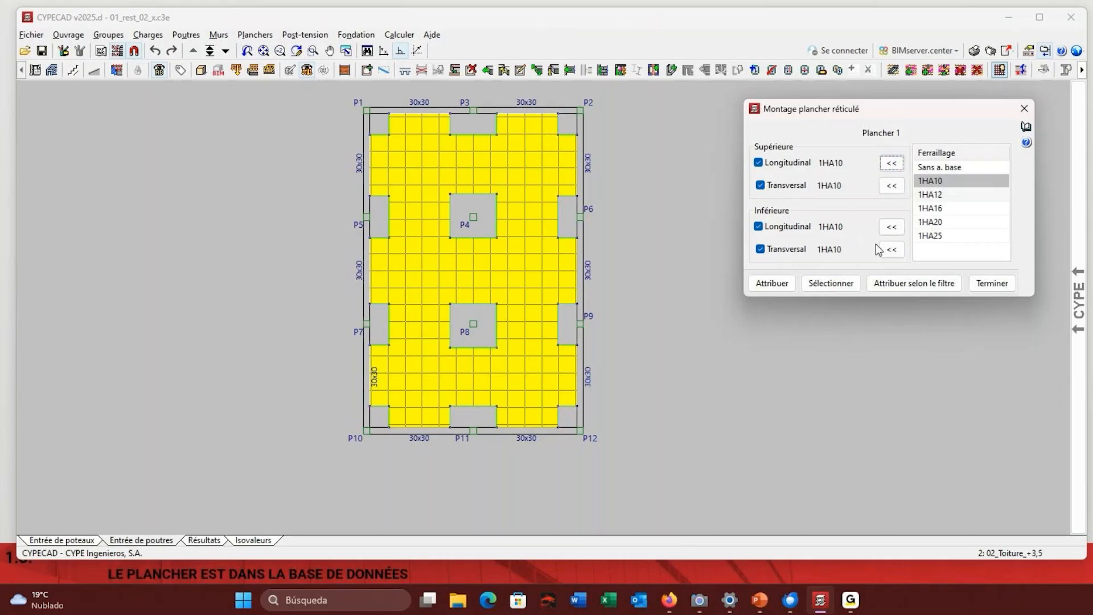
click(924, 168)
click(889, 186)
click(890, 164)
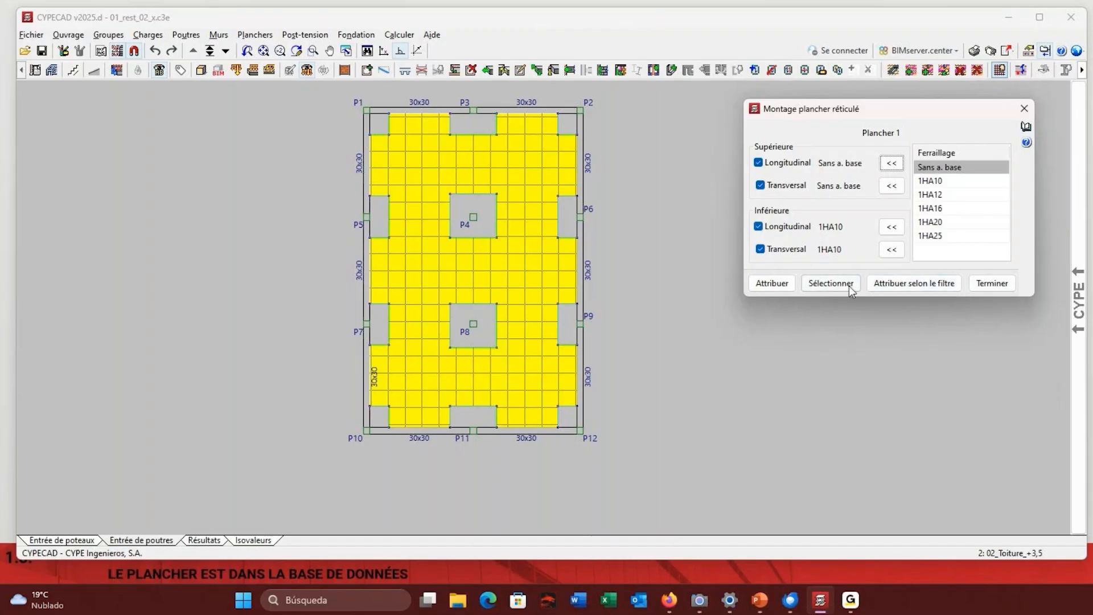
Assign the chosen base reinforcement to the waffle slab and finish the assignment.
click(777, 283)
click(467, 273)
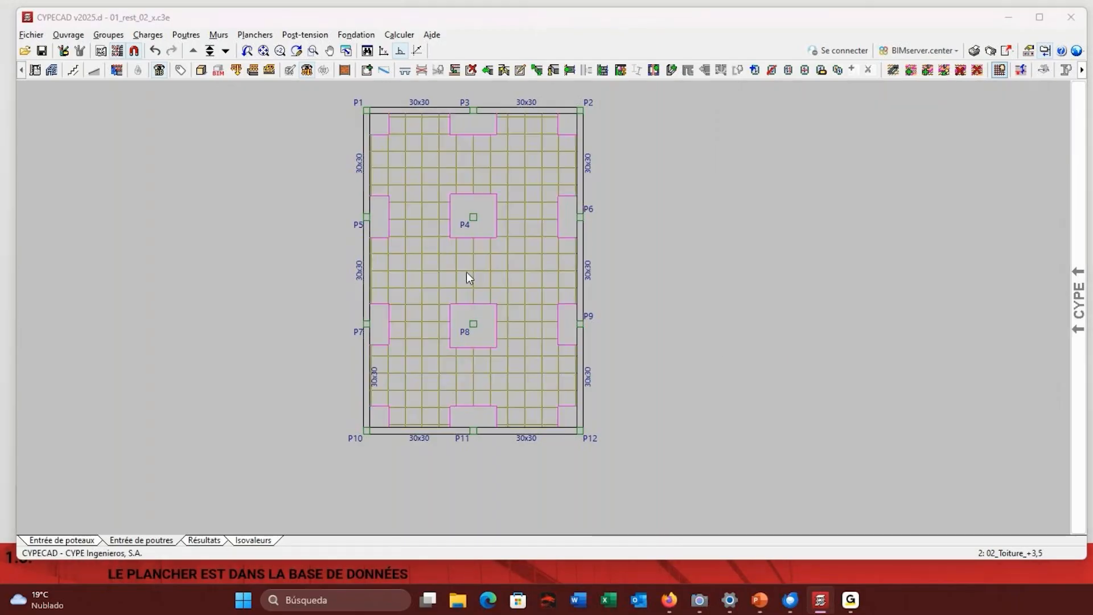
right_click(466, 277)
click(672, 372)
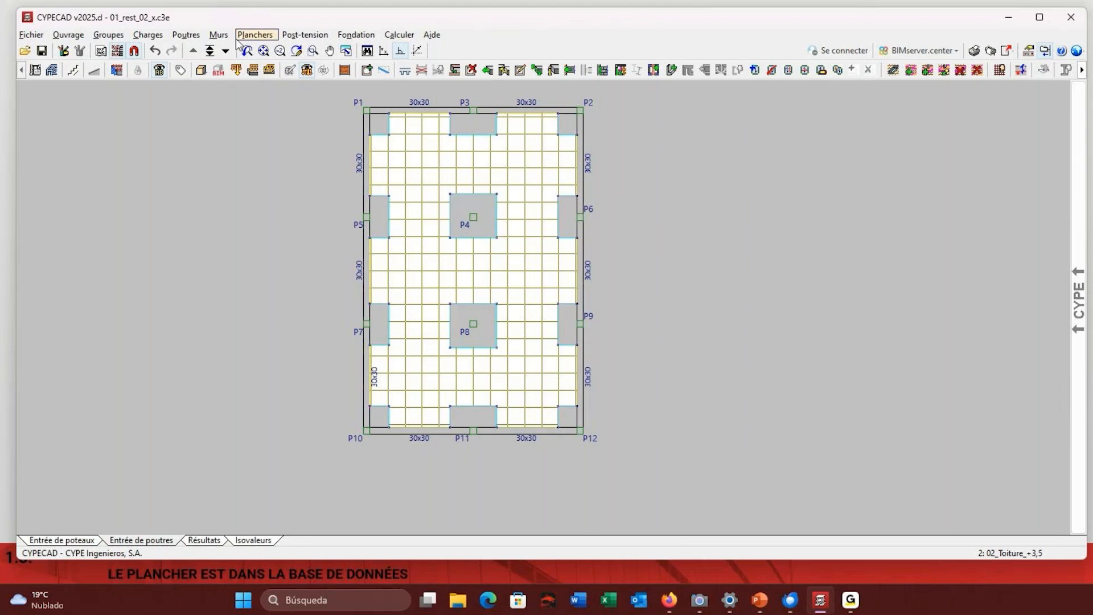
Display the data of the roof's waffle slab to check its type, level and base reinforcement.
click(268, 35)
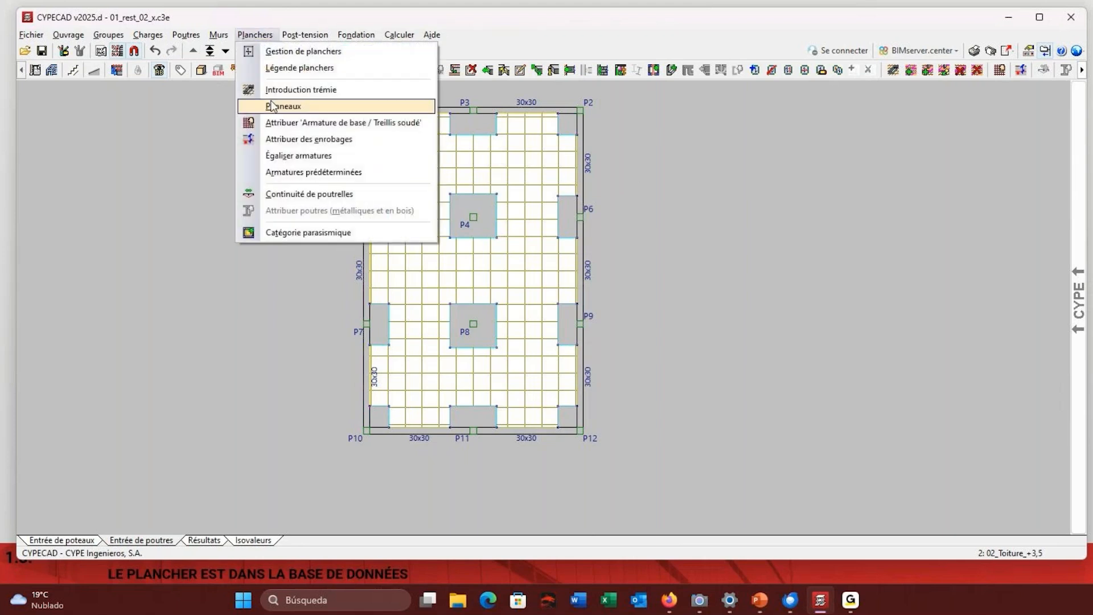
click(285, 51)
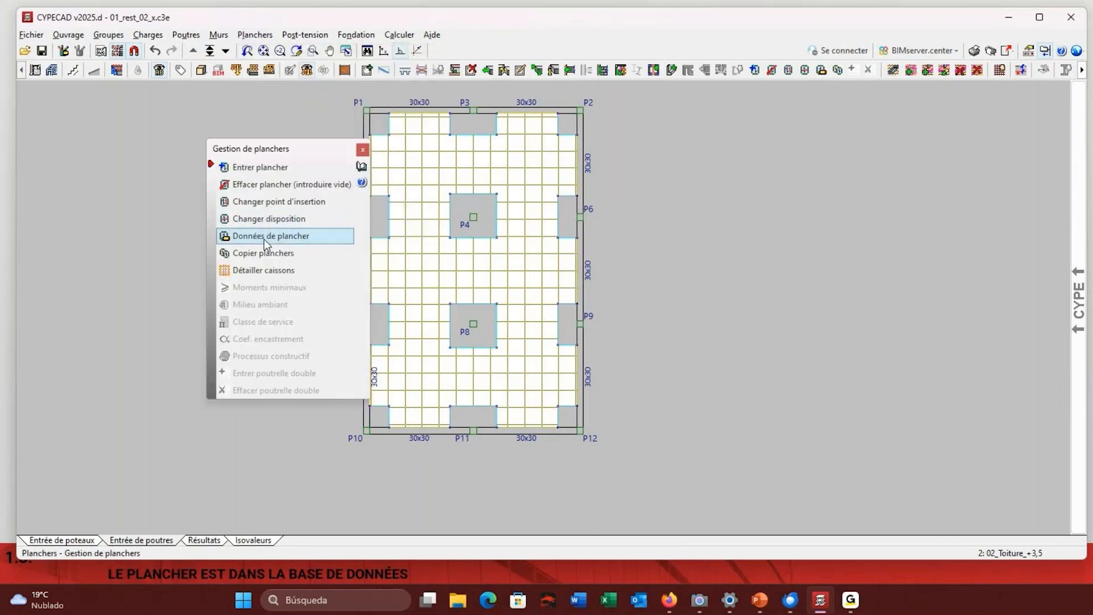
click(264, 238)
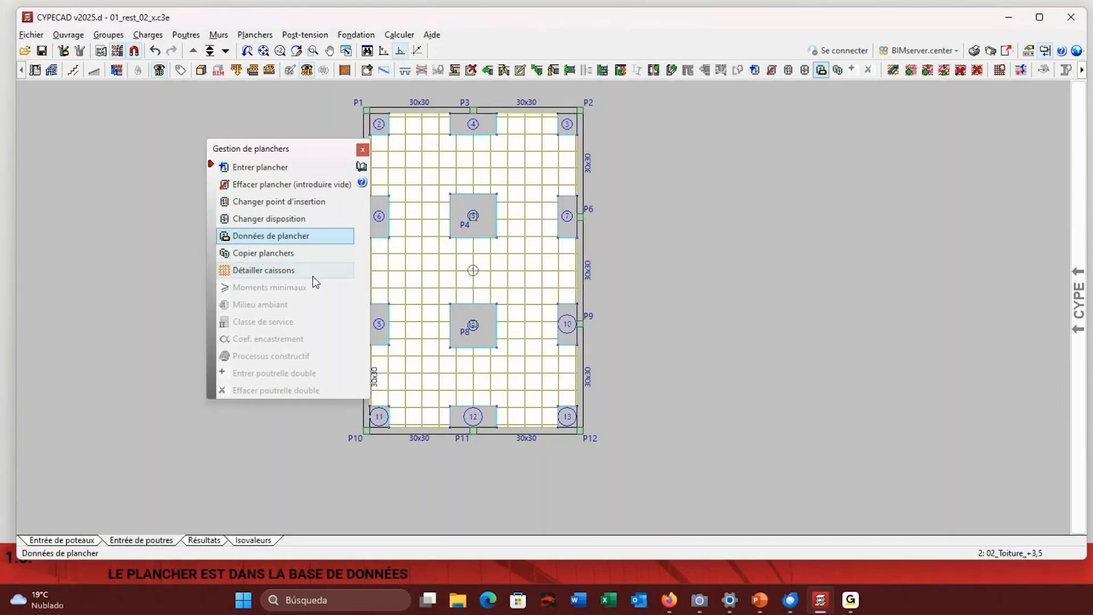
click(397, 241)
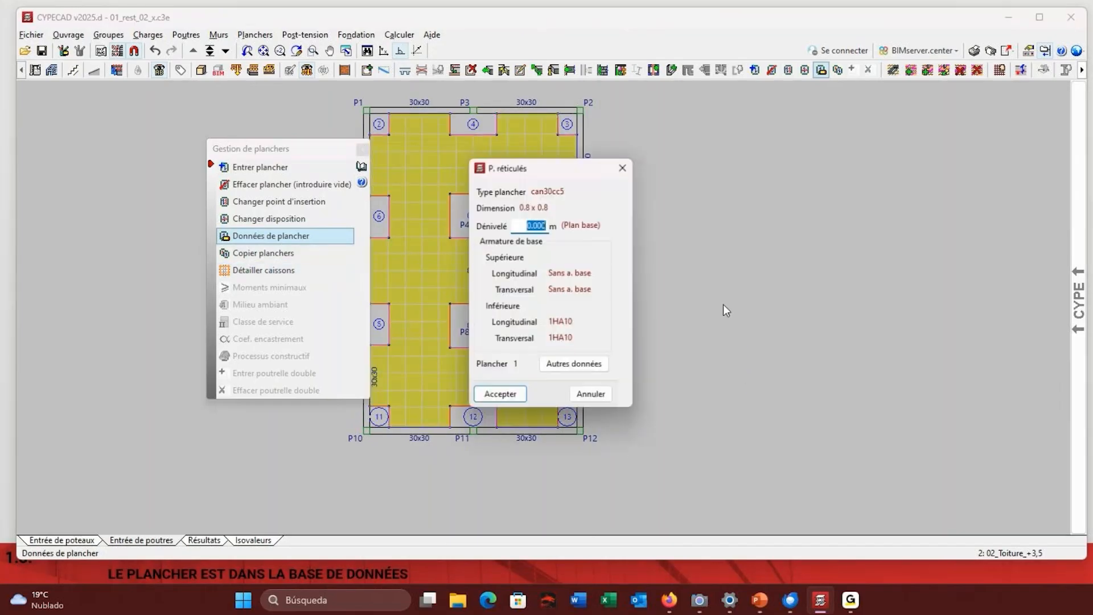
Close the waffle slab's data and check the drop and base reinforcement of the solid panel around column P4.
drag(590, 173, 940, 143)
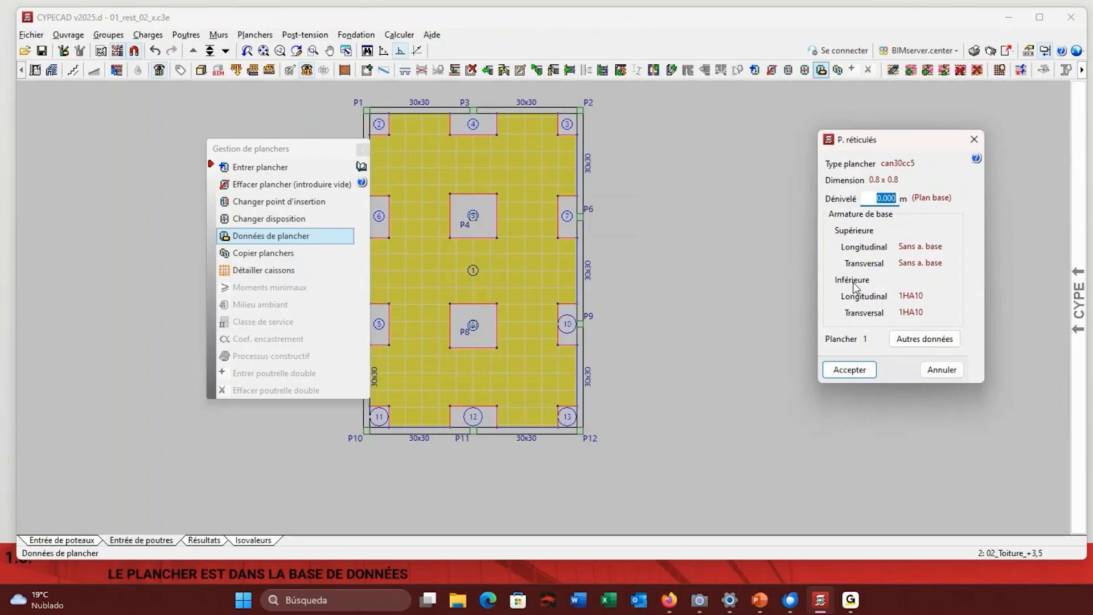
click(941, 370)
drag(303, 143, 171, 96)
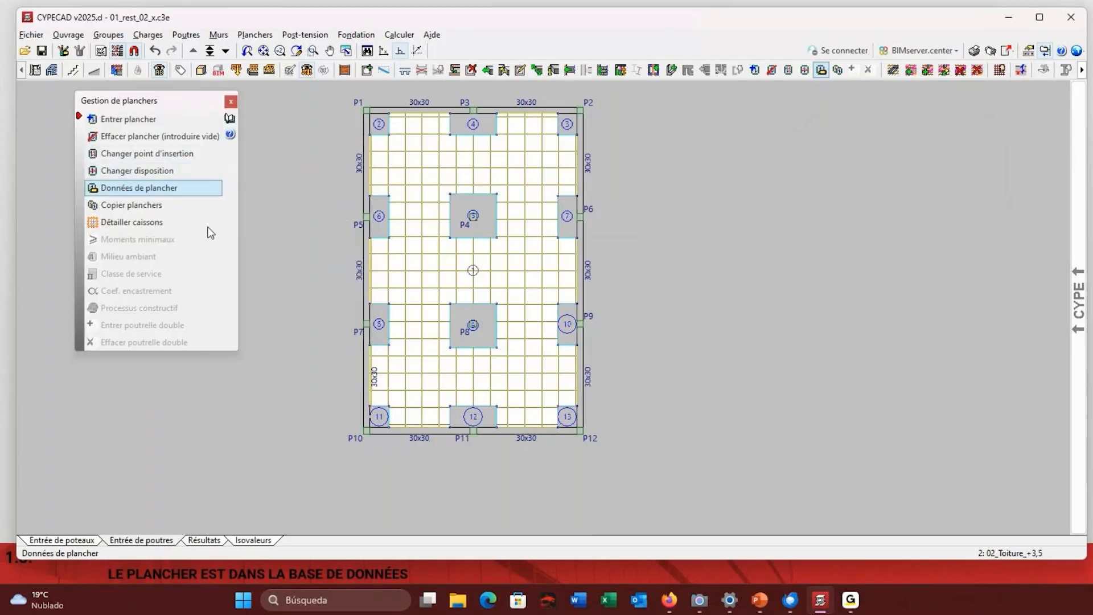
click(476, 222)
drag(525, 171, 887, 98)
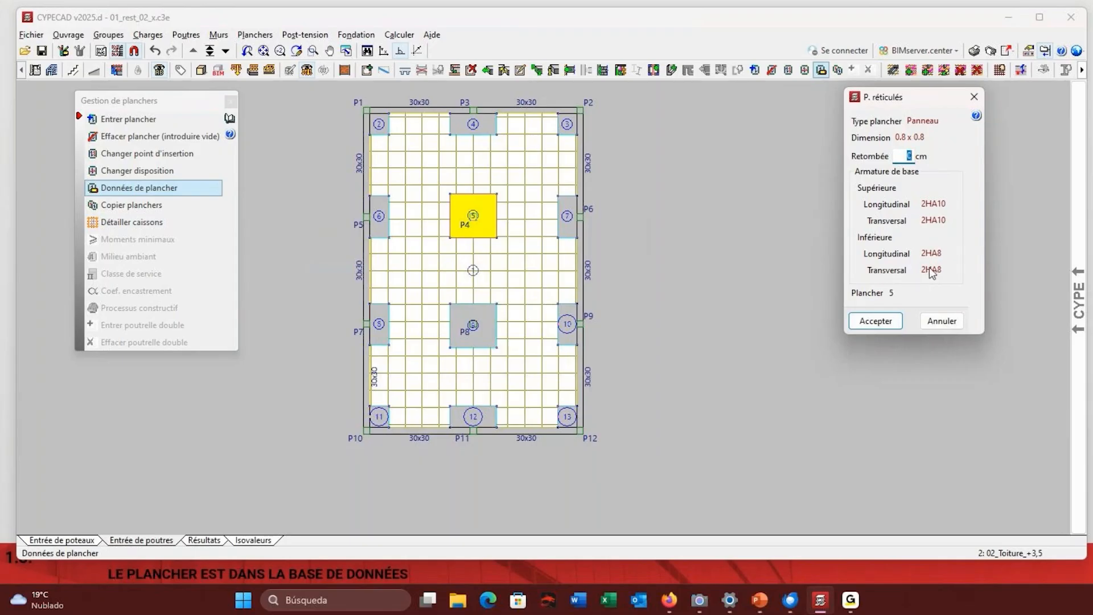
click(937, 321)
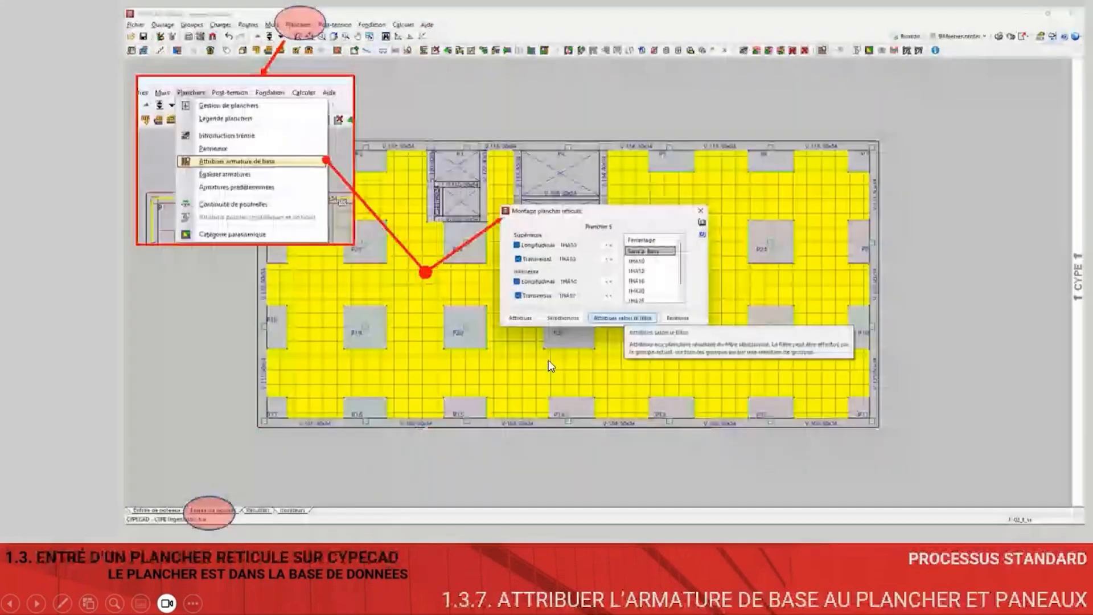
scroll(548, 359, up, 10)
scroll(548, 360, up, 2)
scroll(548, 360, down, 1)
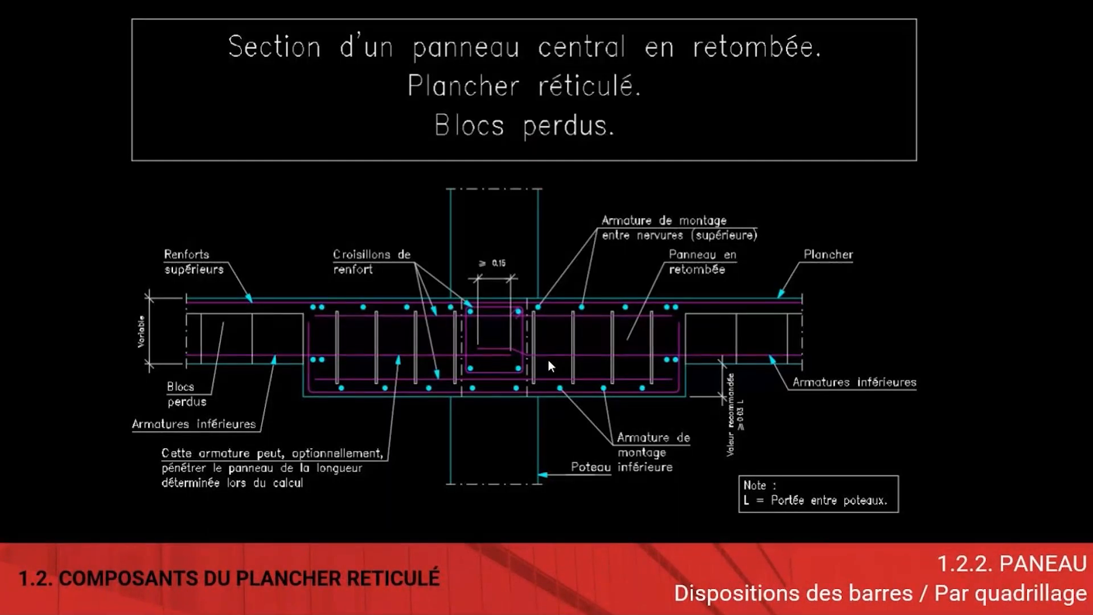
scroll(548, 359, down, 1)
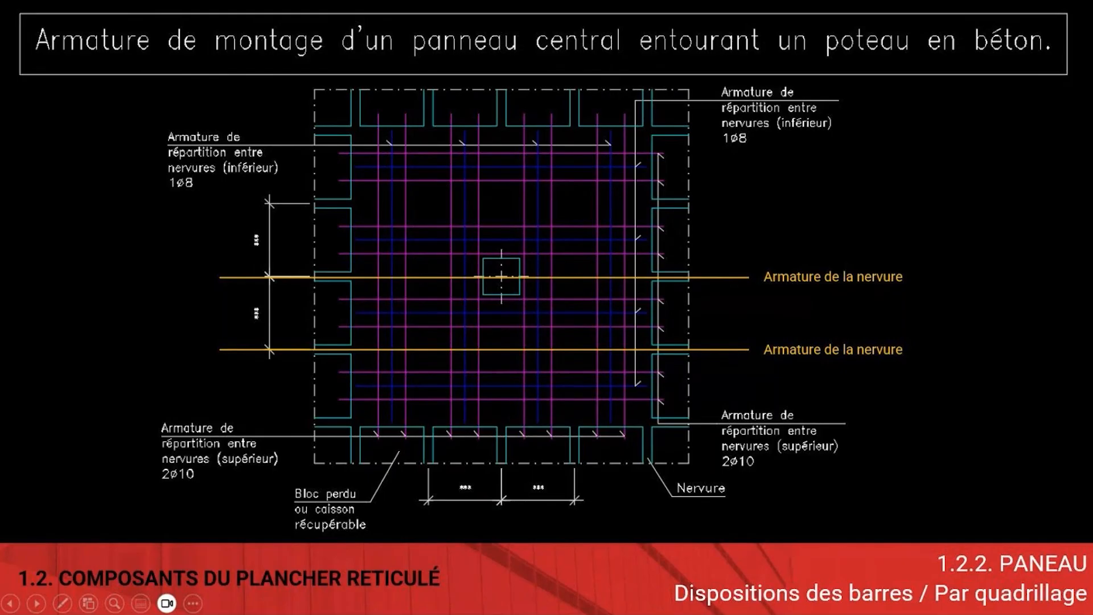
key(alt+Tab)
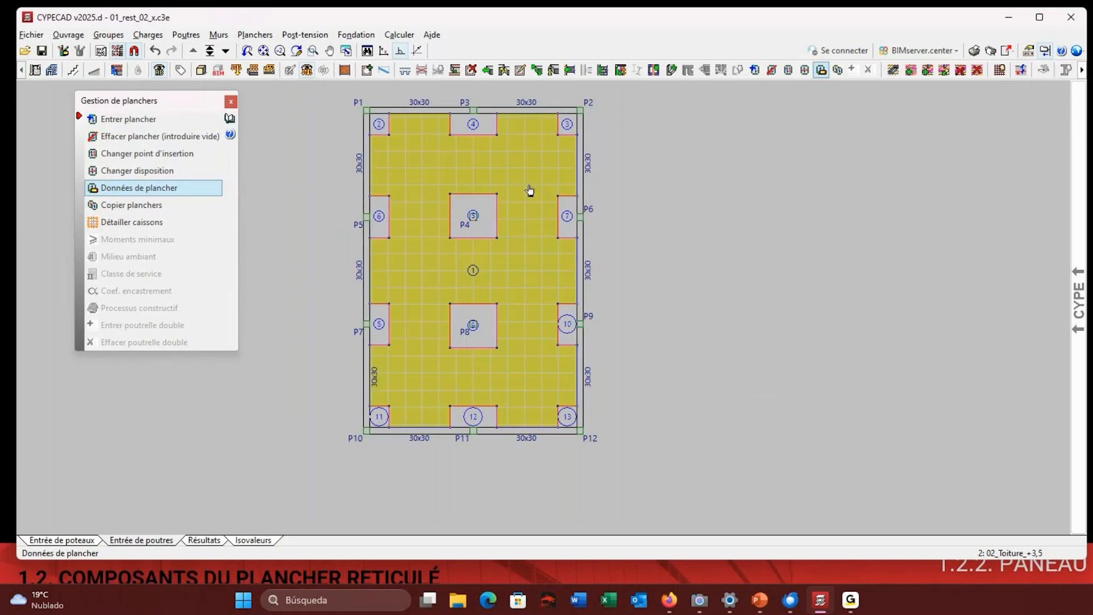
Verify the geometry of the current group and calculate the structure without dimensioning the foundation.
click(399, 34)
click(453, 151)
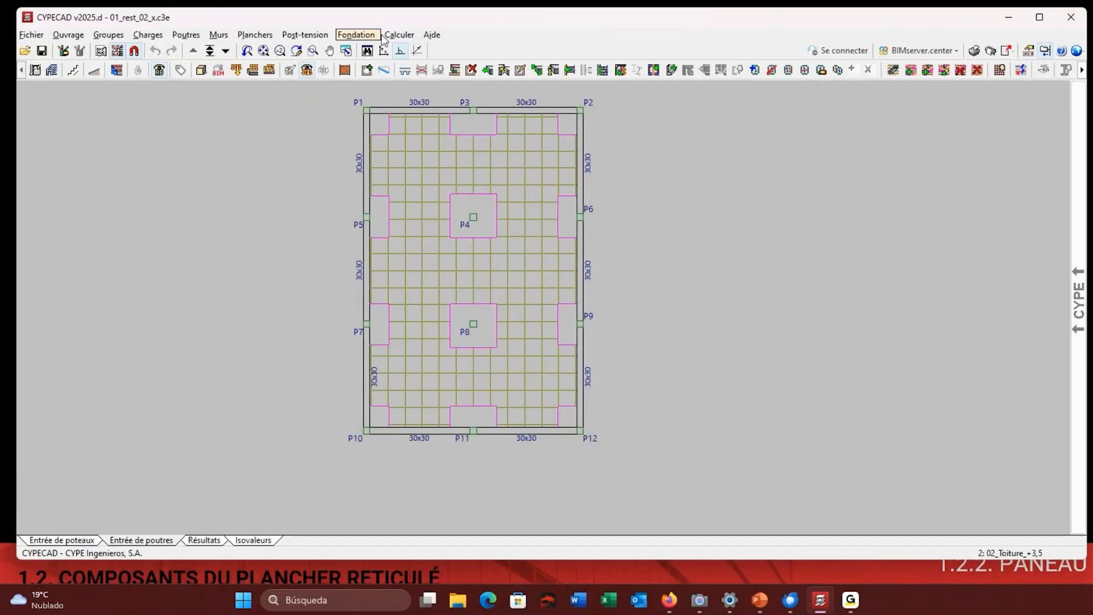
click(412, 35)
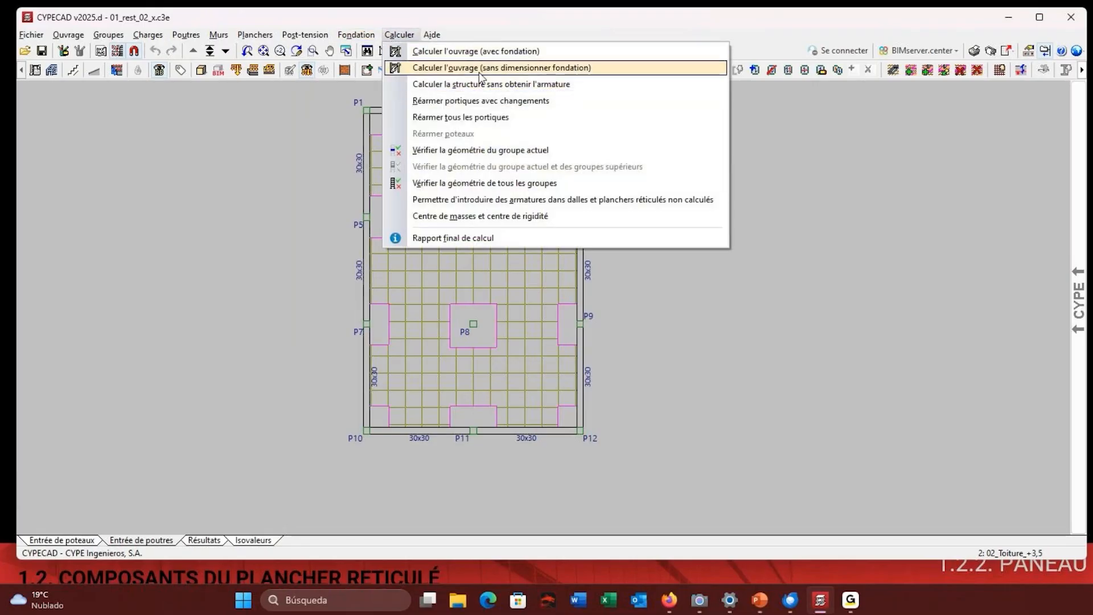
click(471, 69)
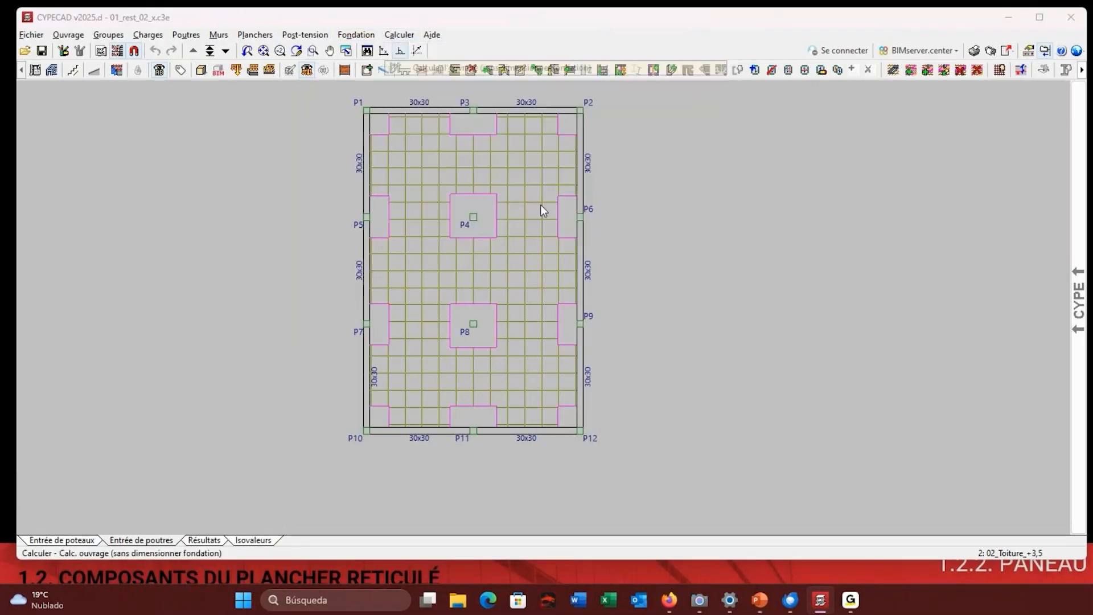
click(151, 462)
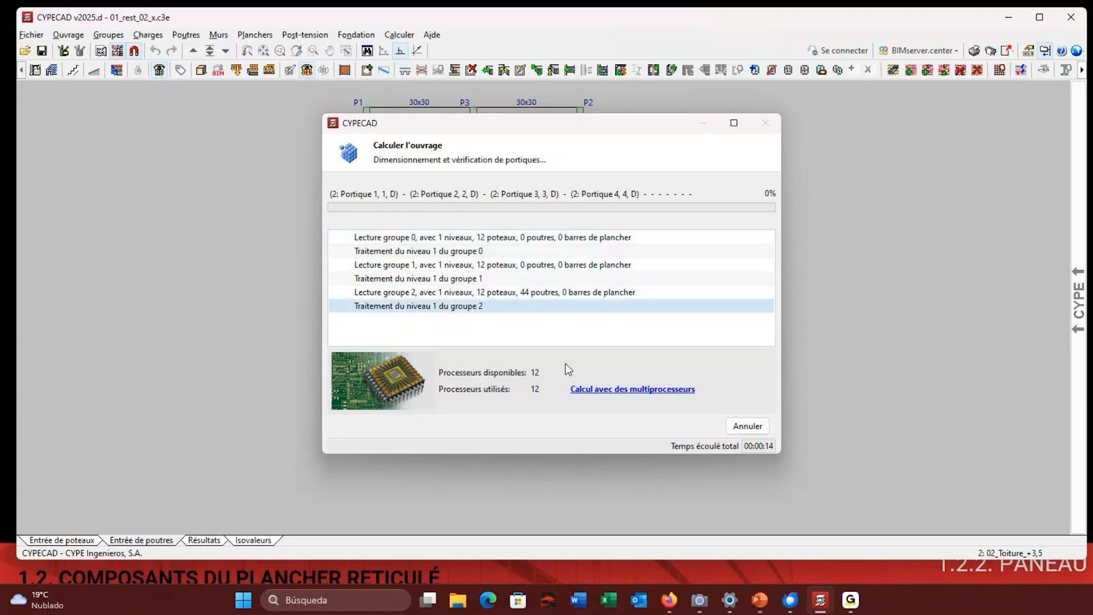
drag(619, 125, 898, 103)
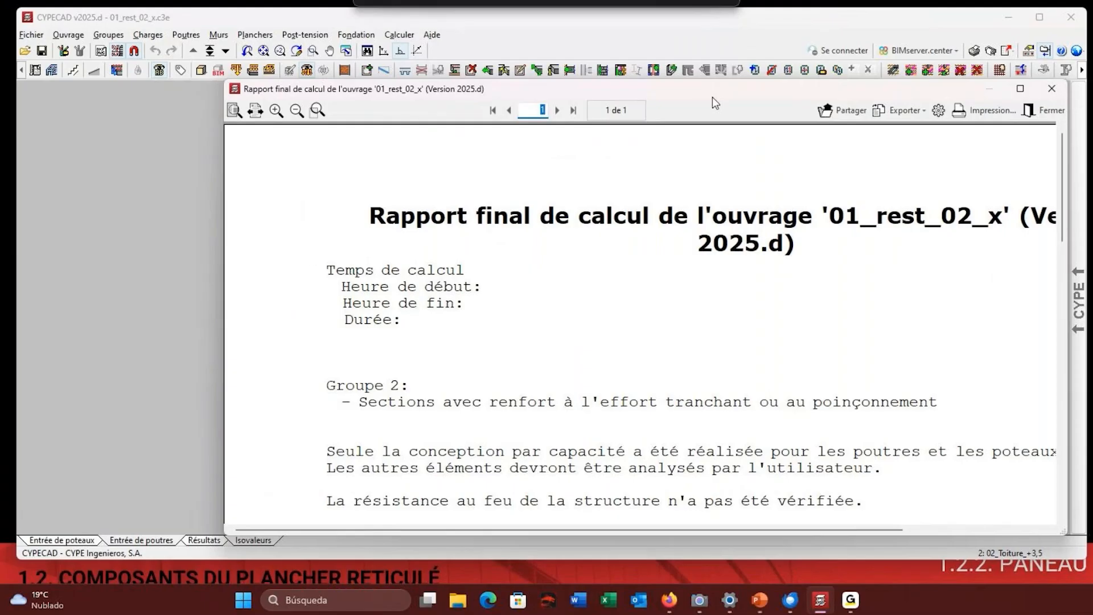
Read through the final calculation report and close it.
scroll(568, 332, down, 7)
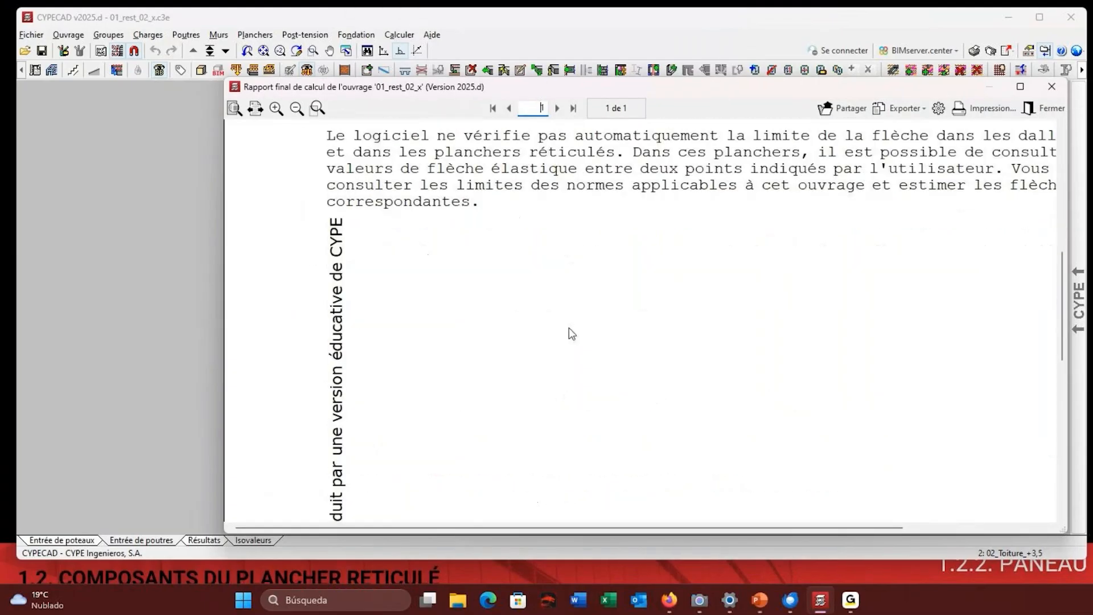
scroll(674, 206, up, 5)
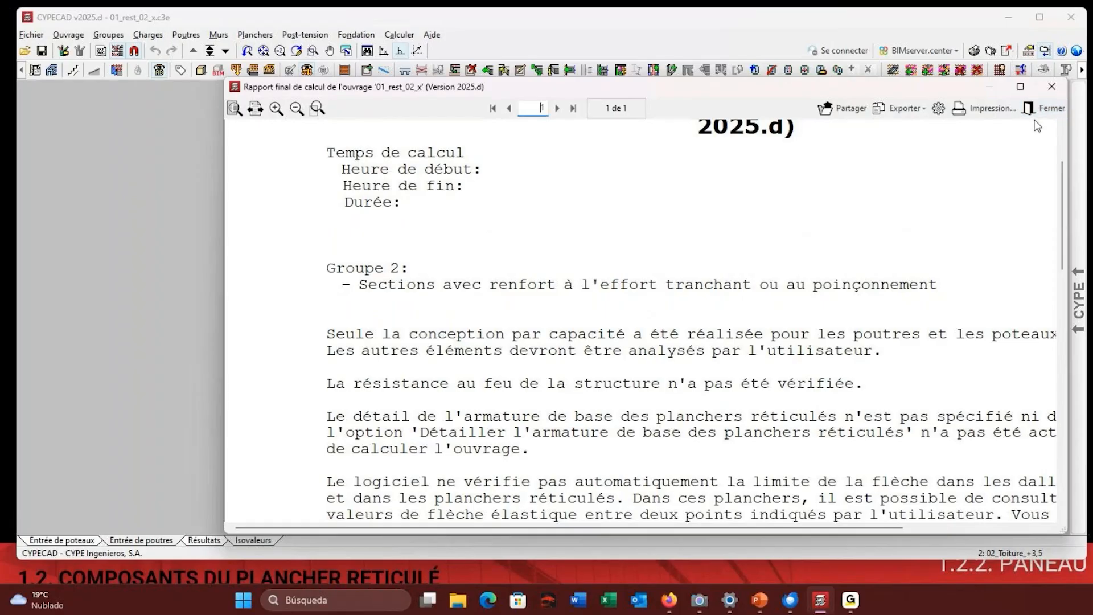
click(1047, 105)
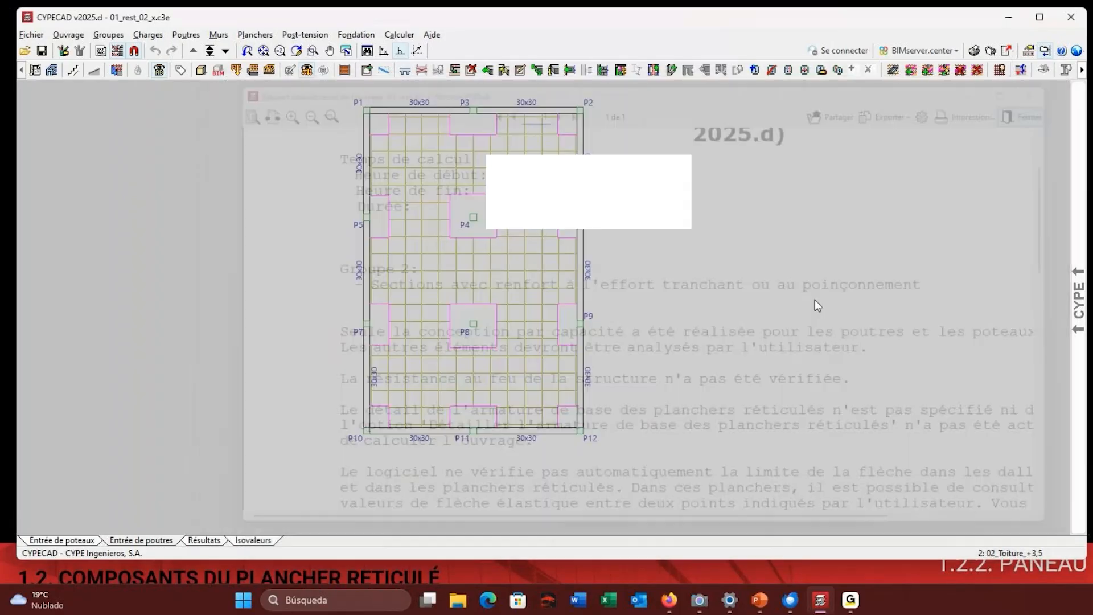
In the roof's calculation results, show longitudinal slab reinforcement and hide the transversal and shear reinforcement.
click(200, 540)
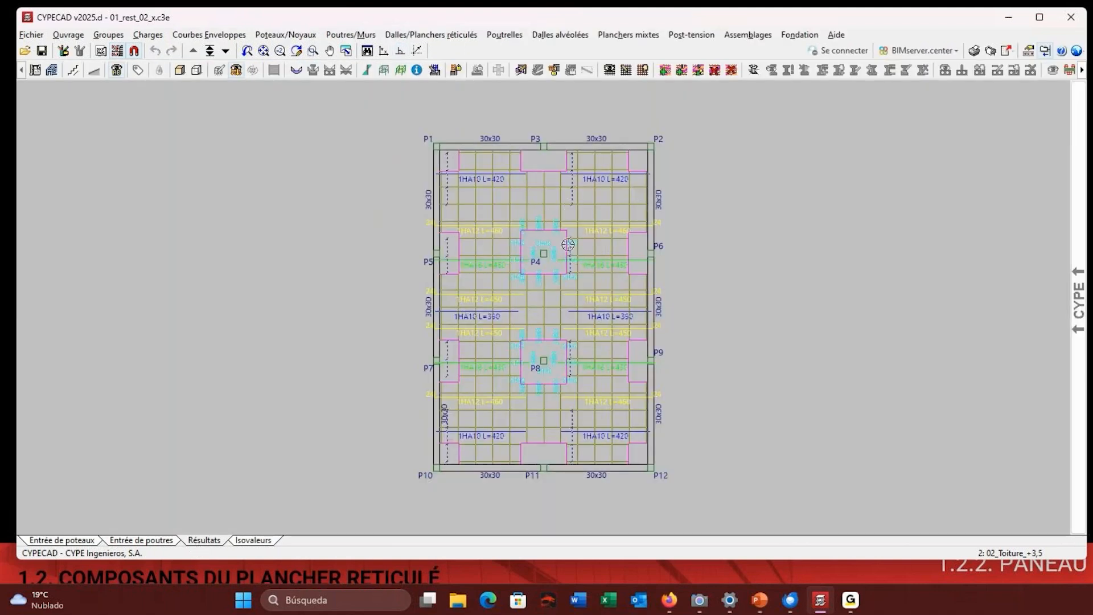
scroll(568, 245, up, 1)
click(417, 35)
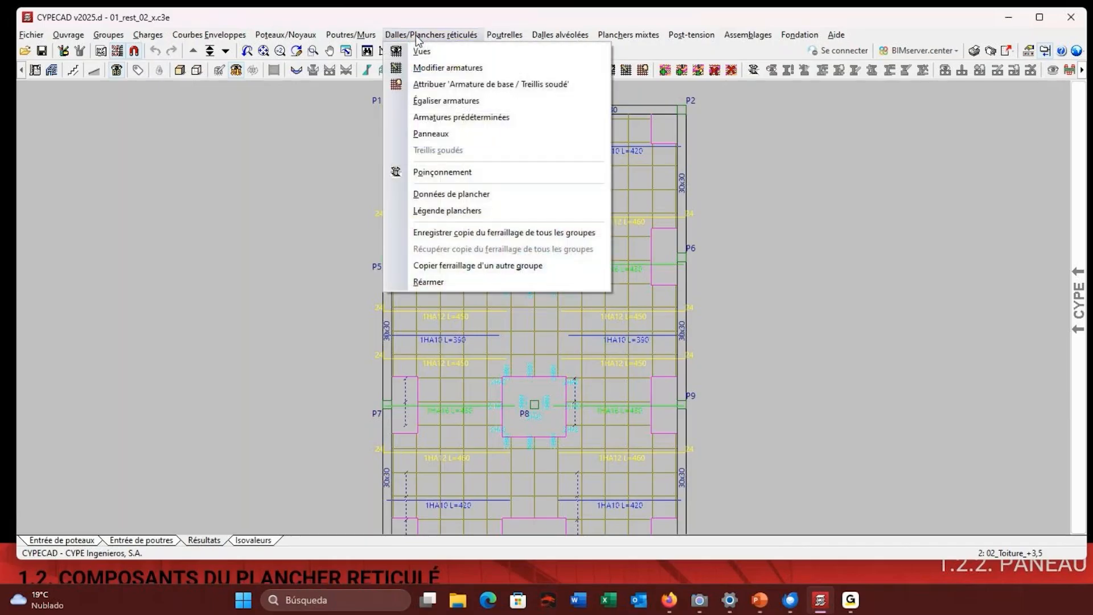
click(418, 51)
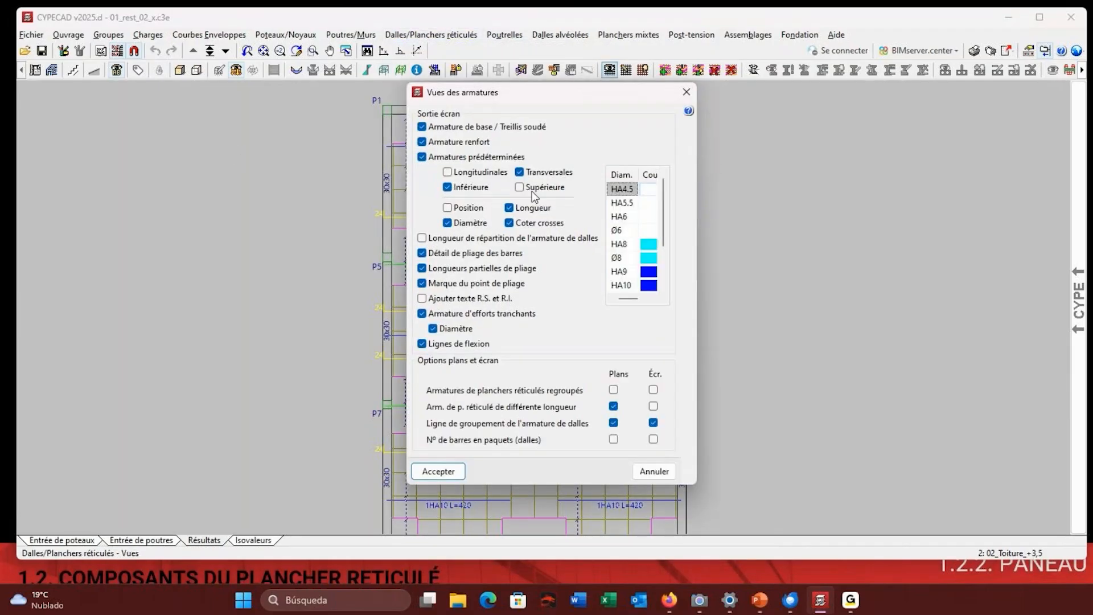
click(479, 172)
click(520, 172)
click(422, 313)
click(439, 474)
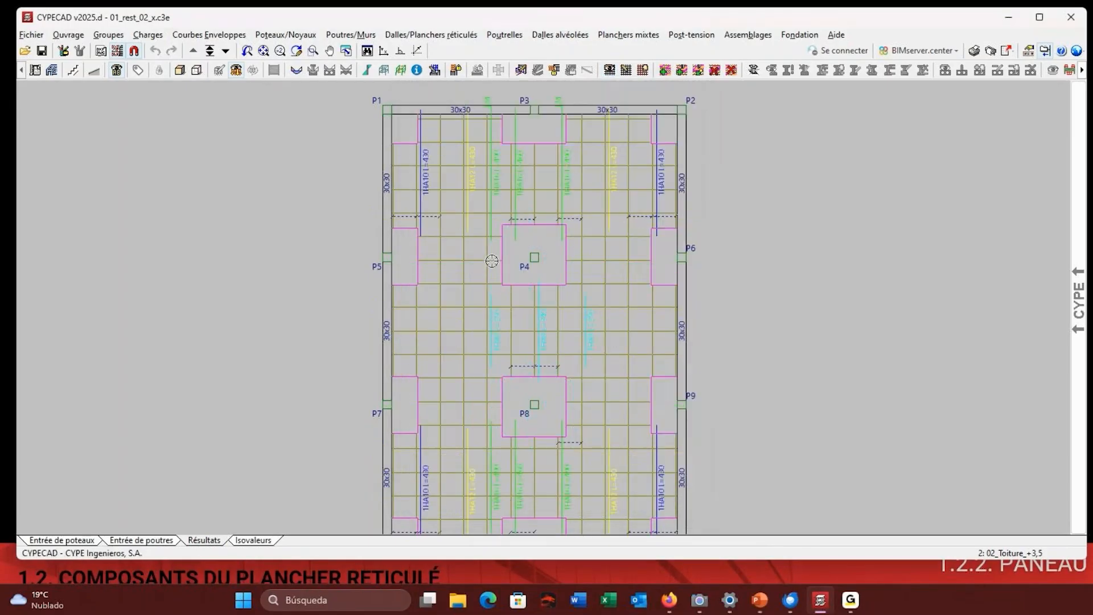
scroll(491, 273, down, 2)
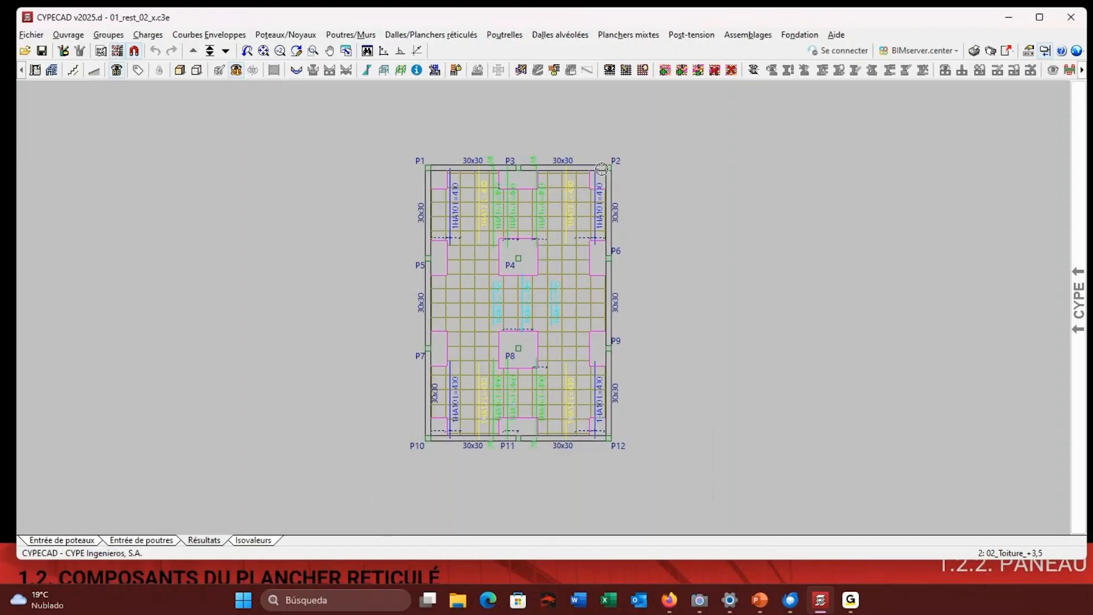
Open the options for slabs, waffle slabs and one-way slabs from the bar steel settings in the project's general data.
click(62, 539)
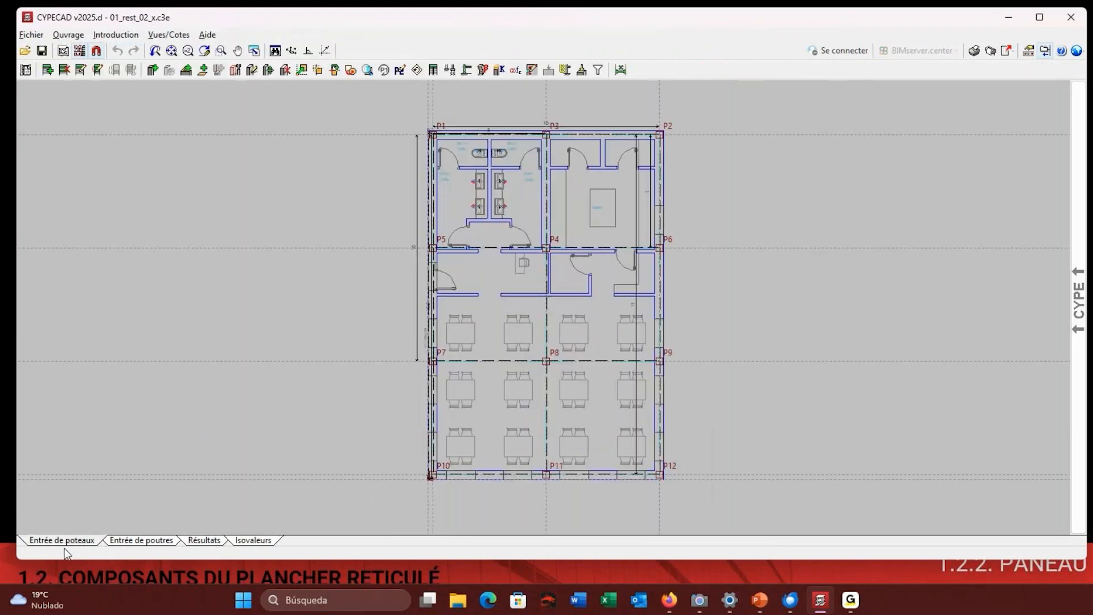
click(78, 36)
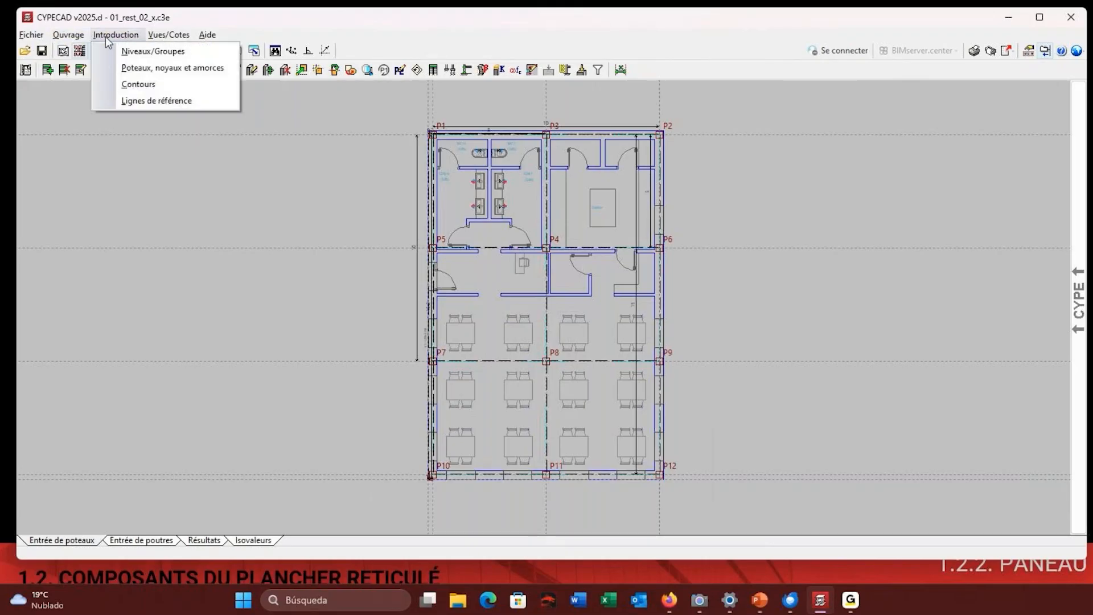
click(86, 51)
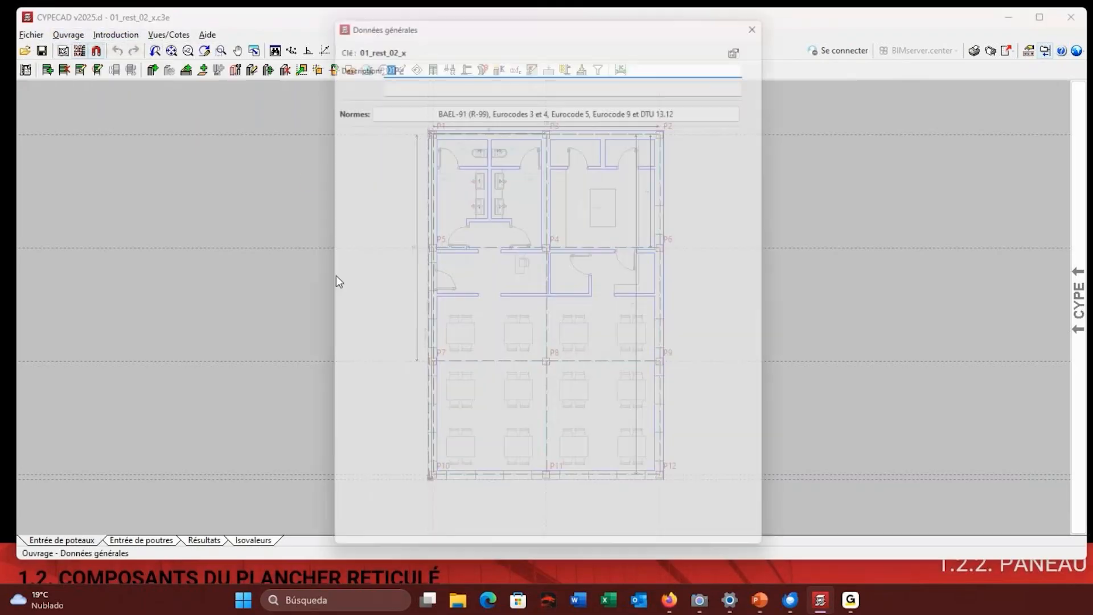
click(530, 294)
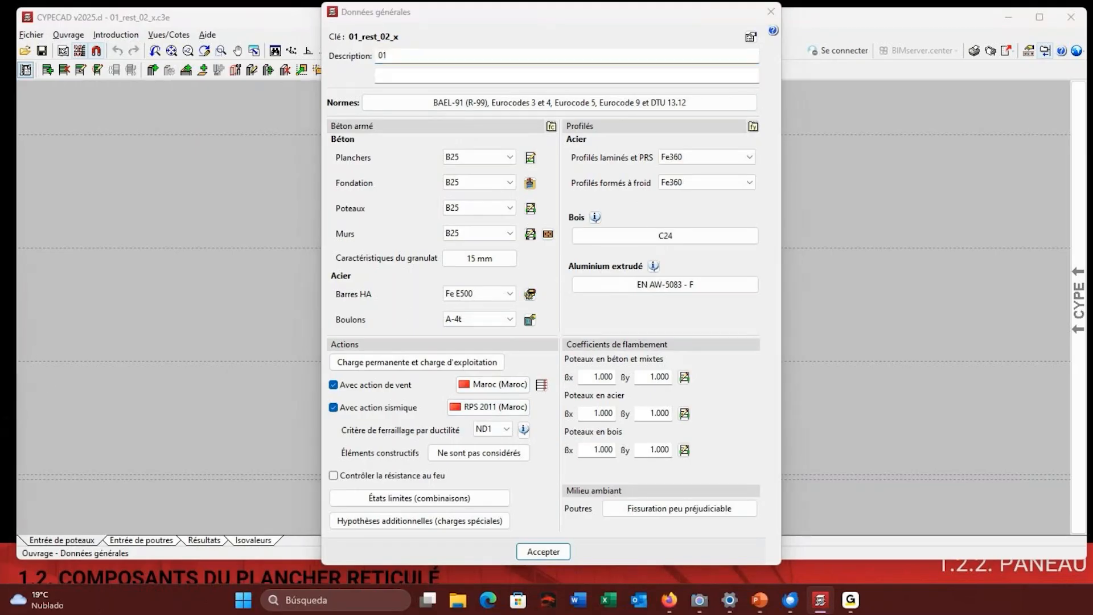
drag(899, 40, 907, 79)
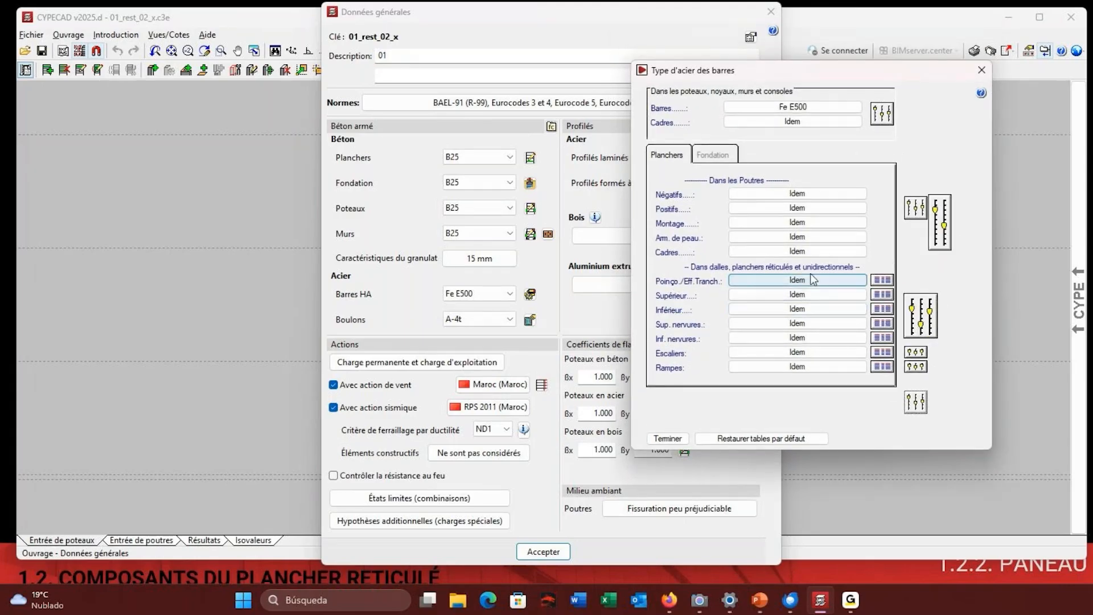
click(920, 322)
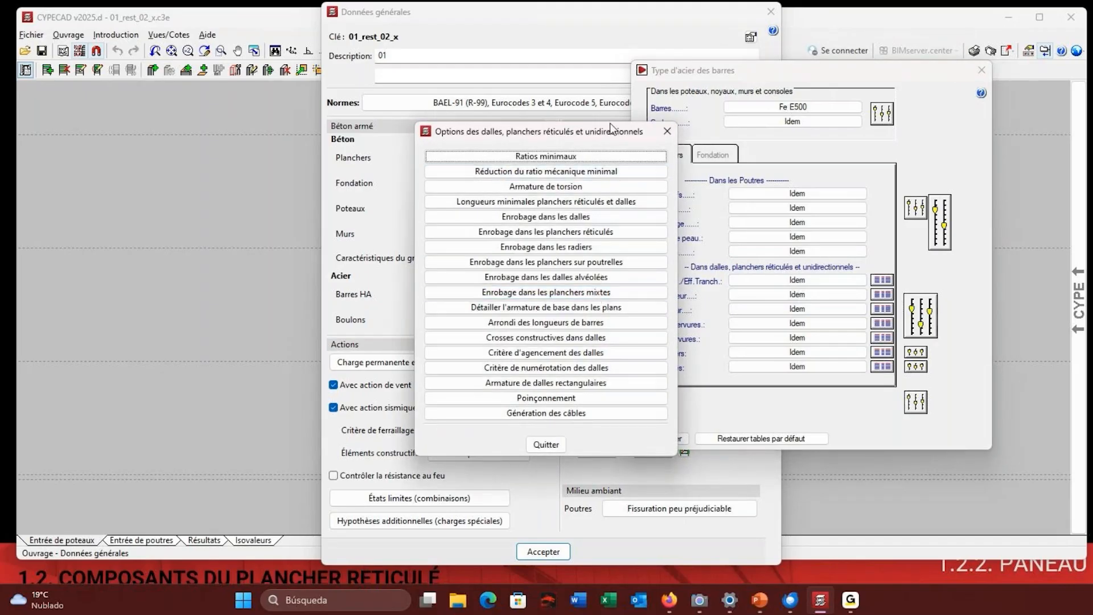
drag(612, 136, 288, 61)
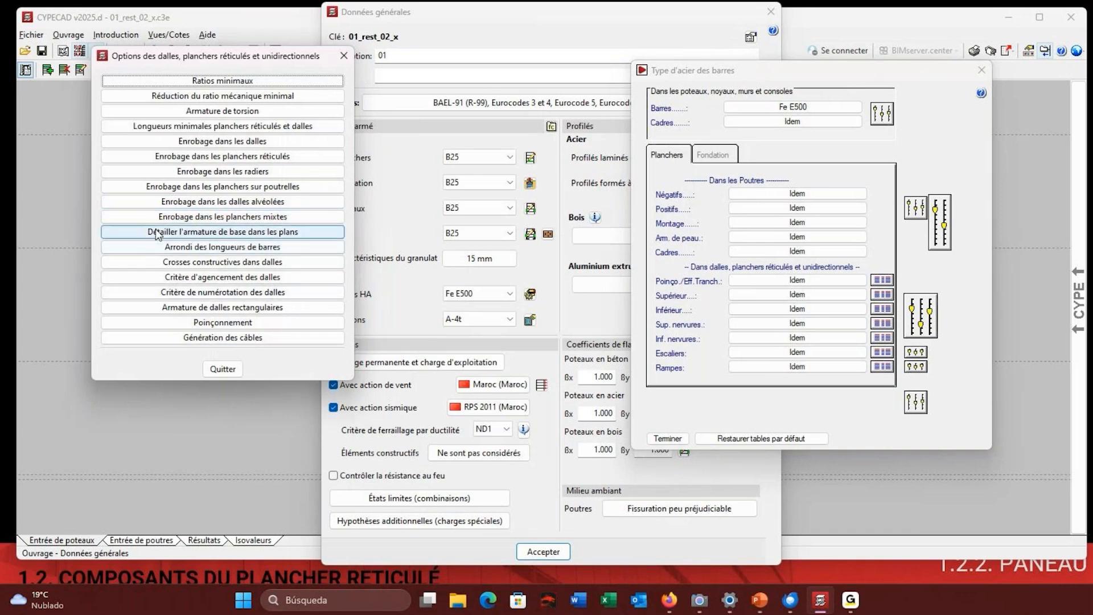
Enable detailing of the waffle slabs' base reinforcement, save it as the default option, and close the general data.
click(222, 232)
drag(583, 196, 299, 85)
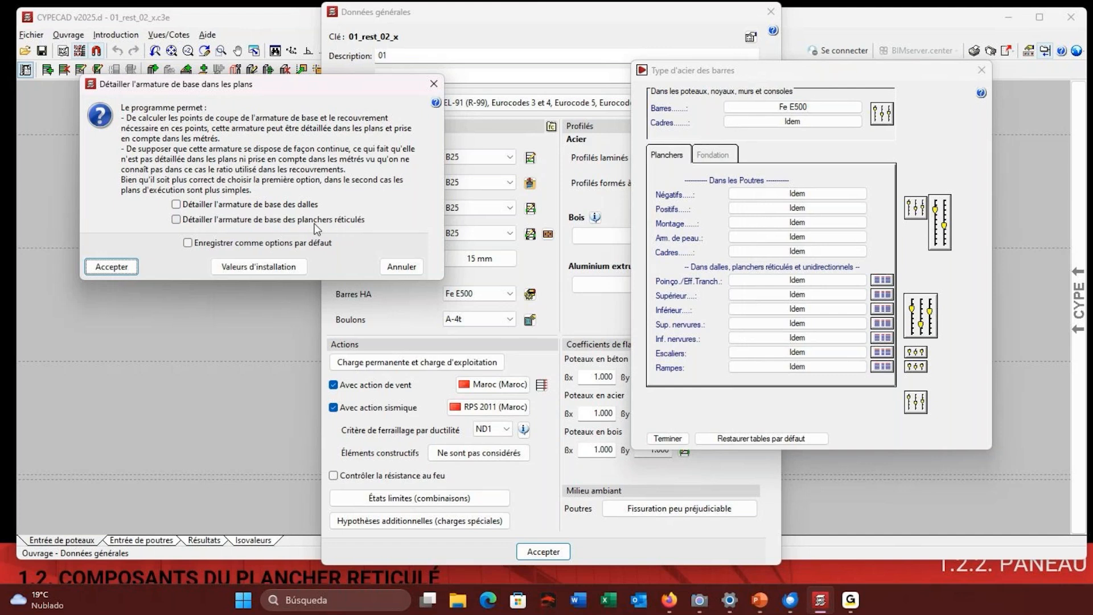
click(196, 224)
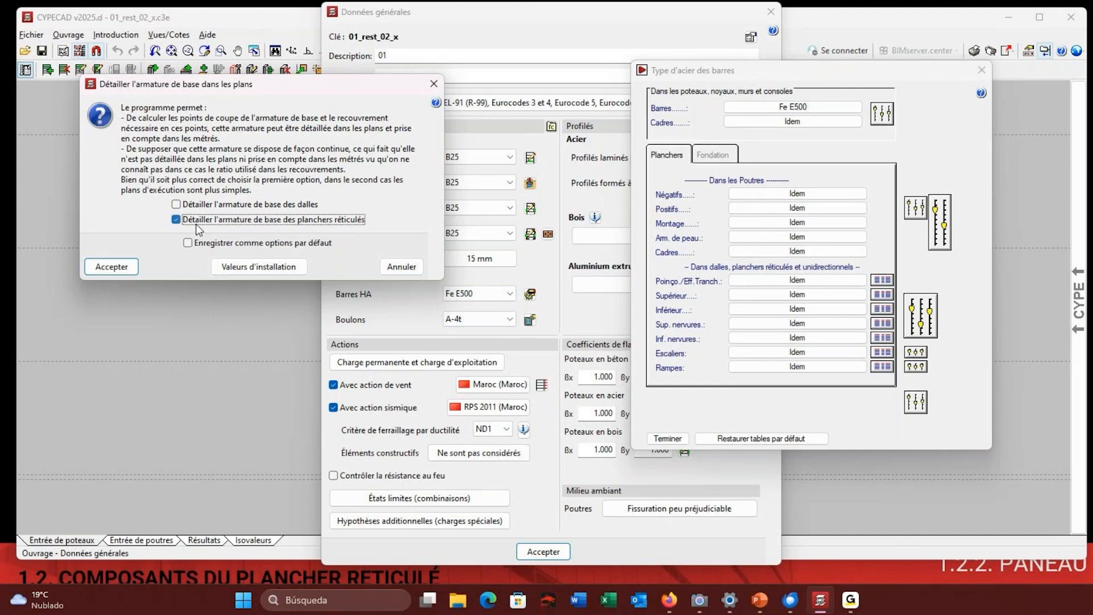
click(231, 244)
click(136, 266)
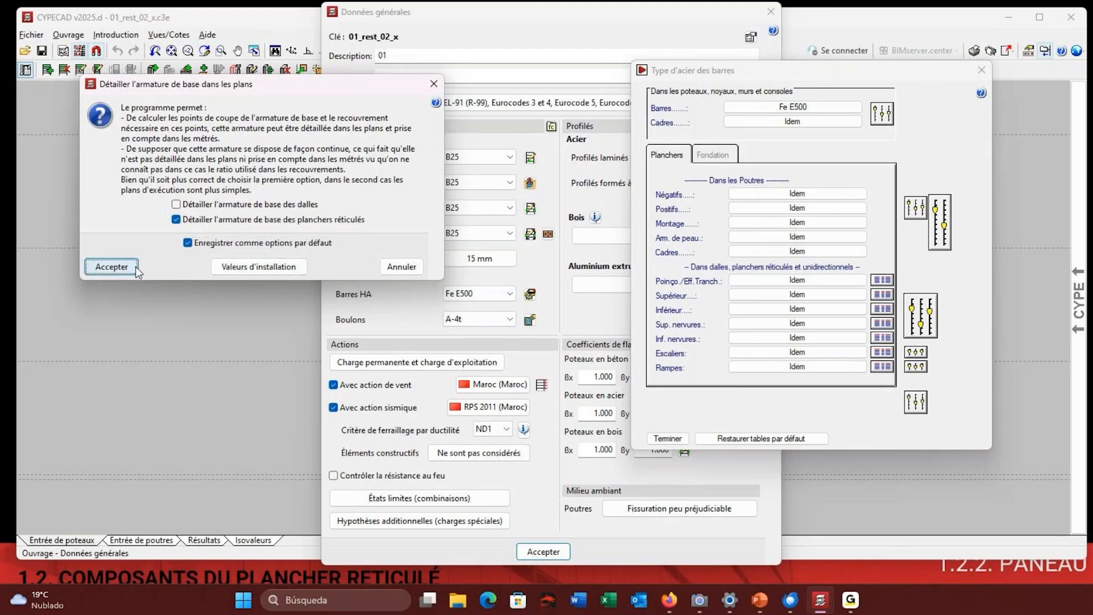
click(546, 444)
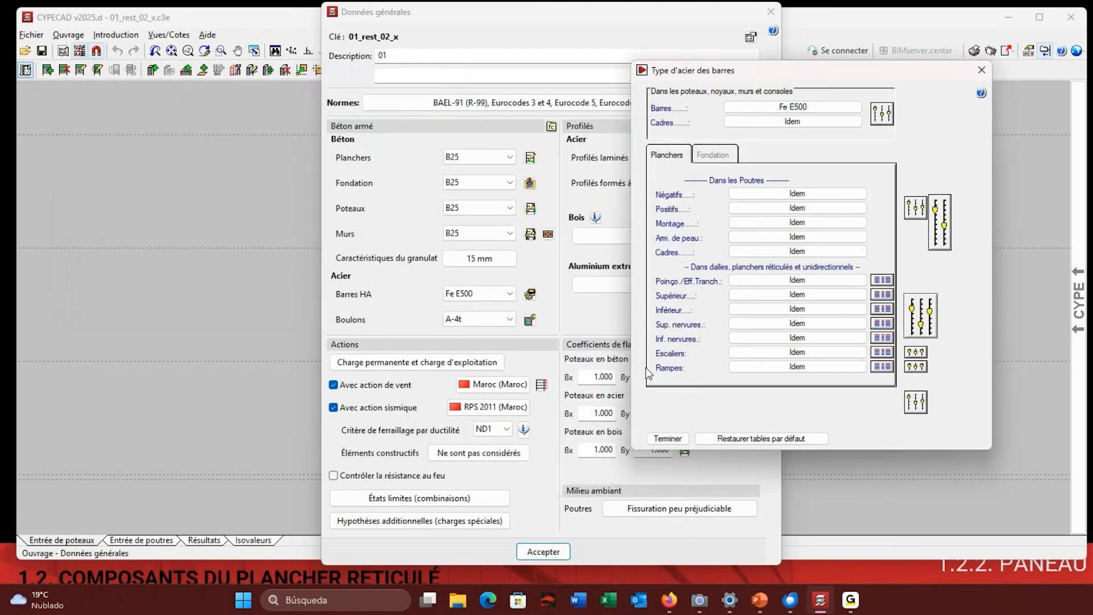
click(773, 11)
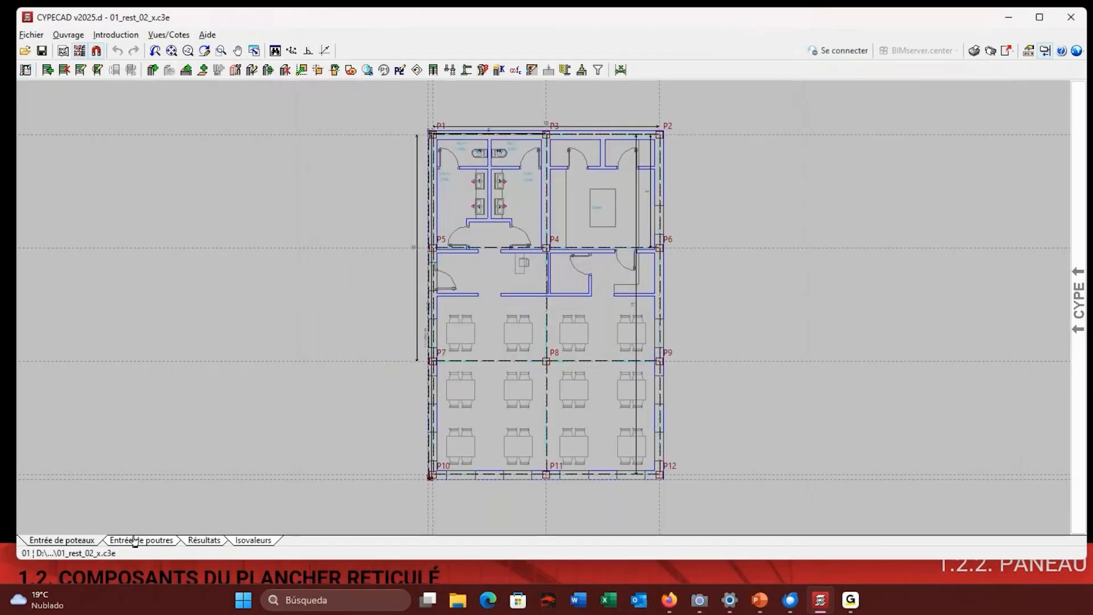
Examine the roof waffle slab's longitudinal reinforcement in the existing calculation results.
click(196, 541)
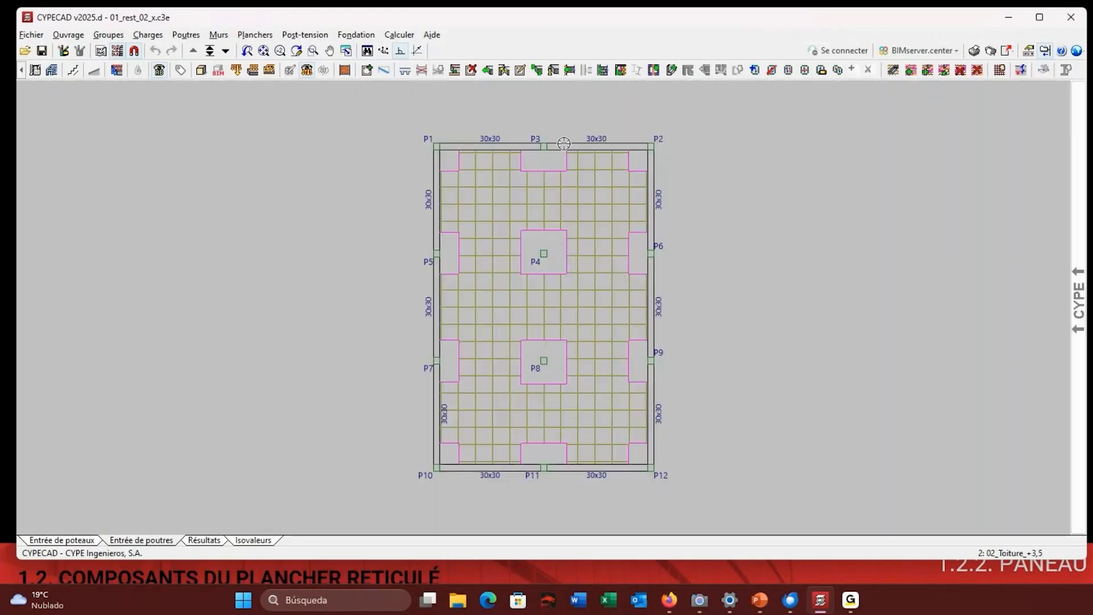
click(205, 540)
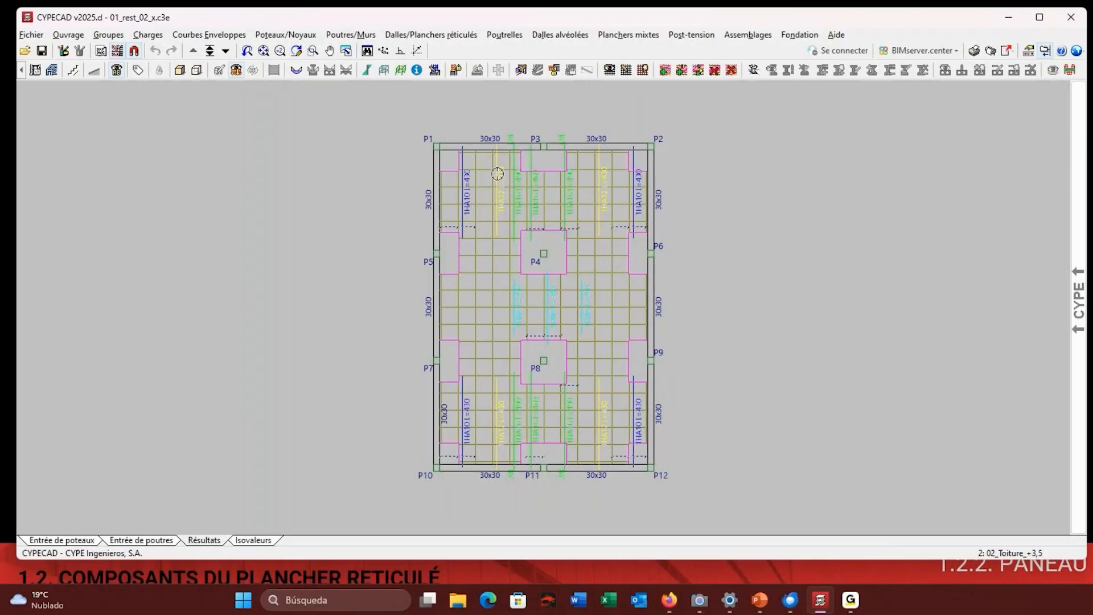
click(408, 35)
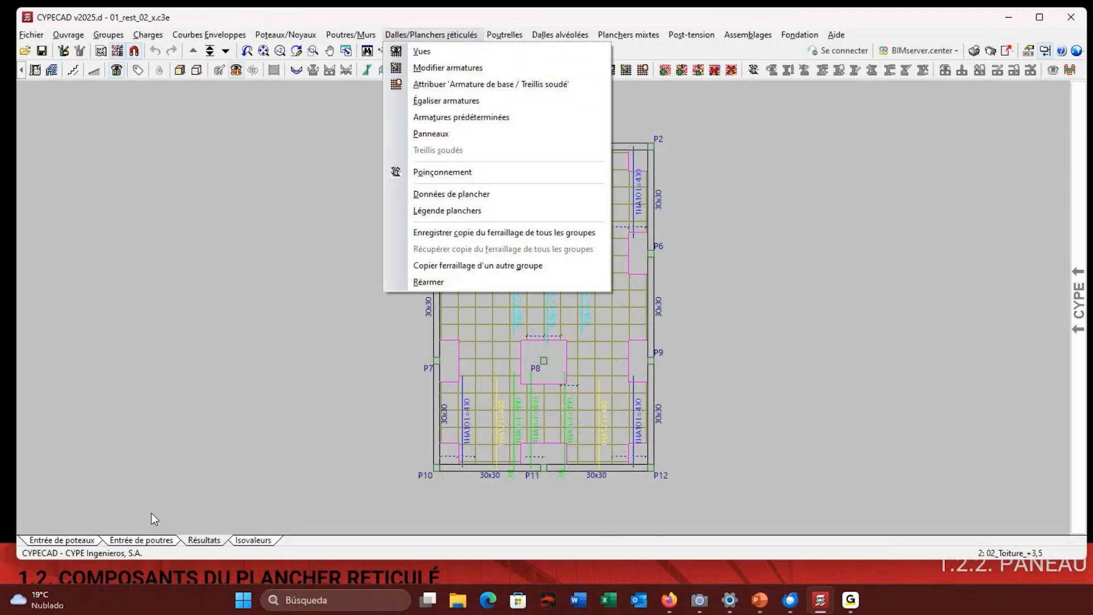
Open the floor data of the roof's central waffle slab to check its base reinforcement, and close it without changes.
click(142, 542)
click(255, 35)
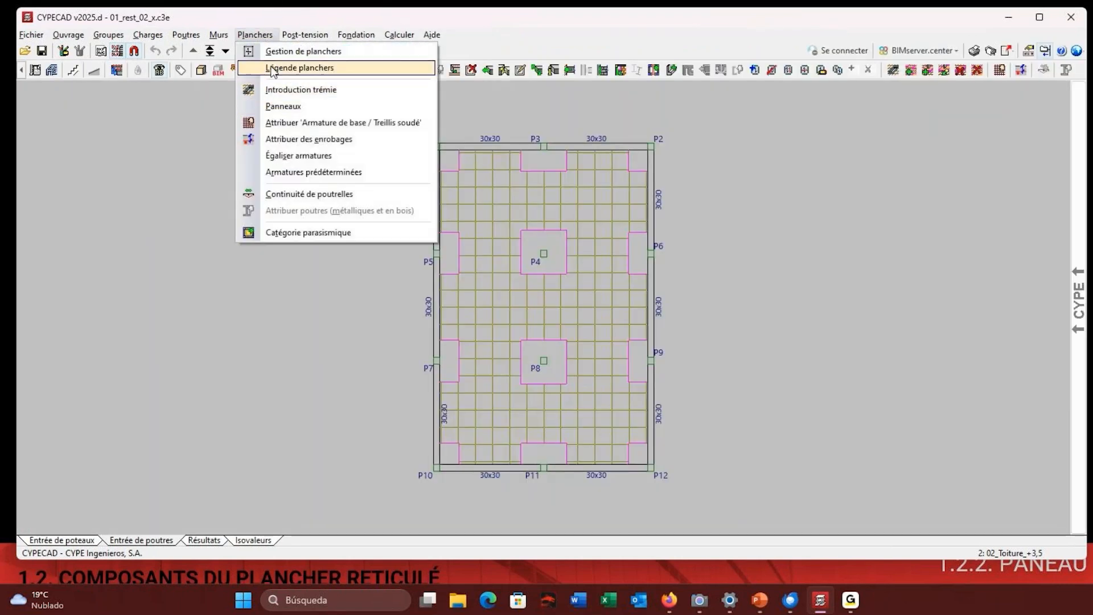
click(285, 51)
click(247, 230)
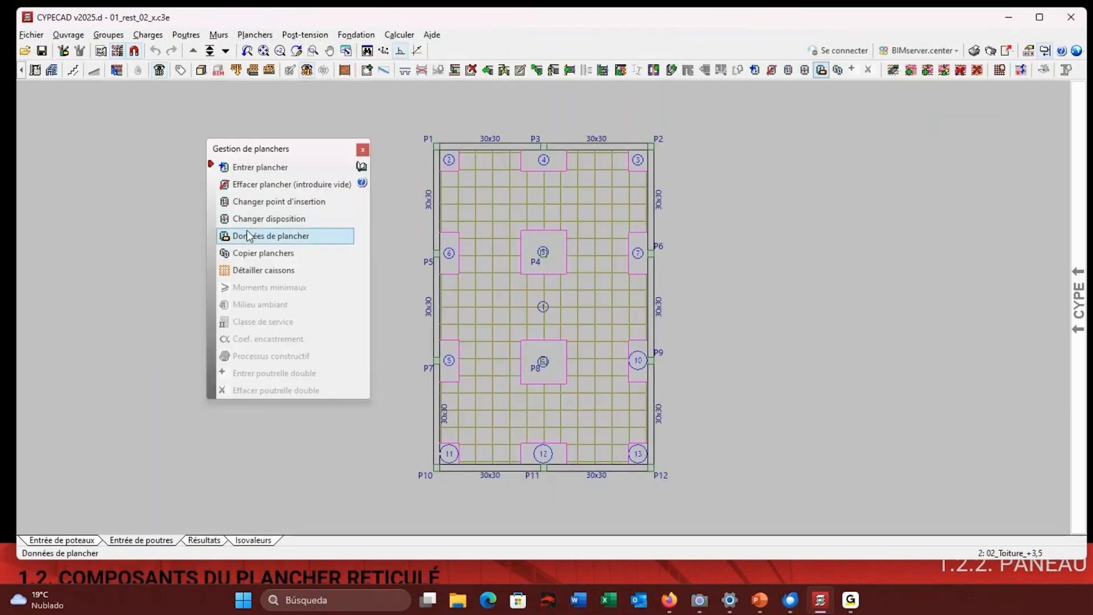
click(574, 309)
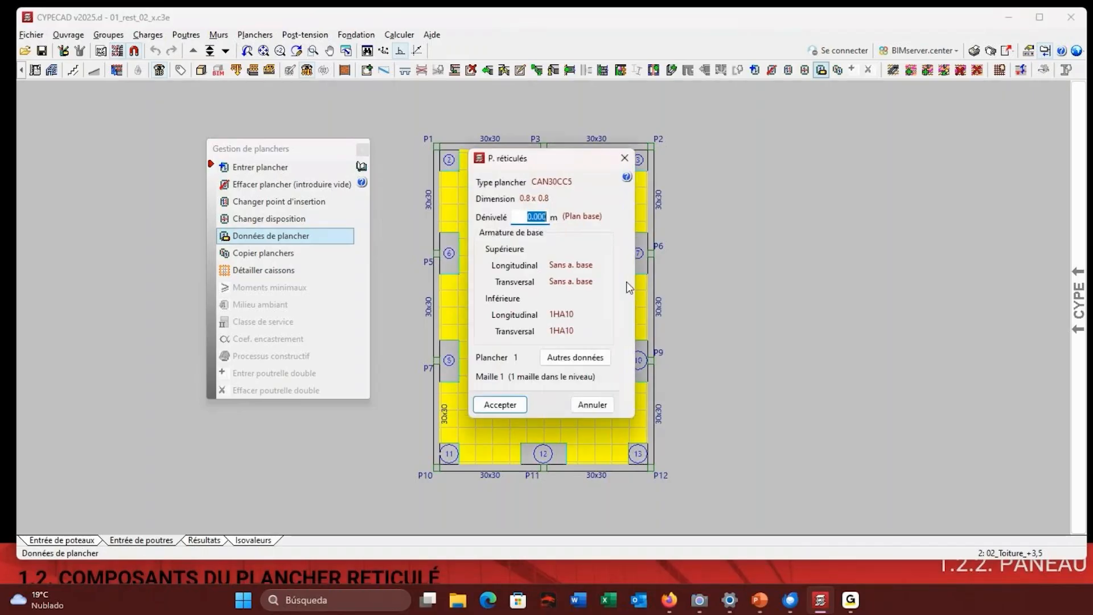
click(624, 159)
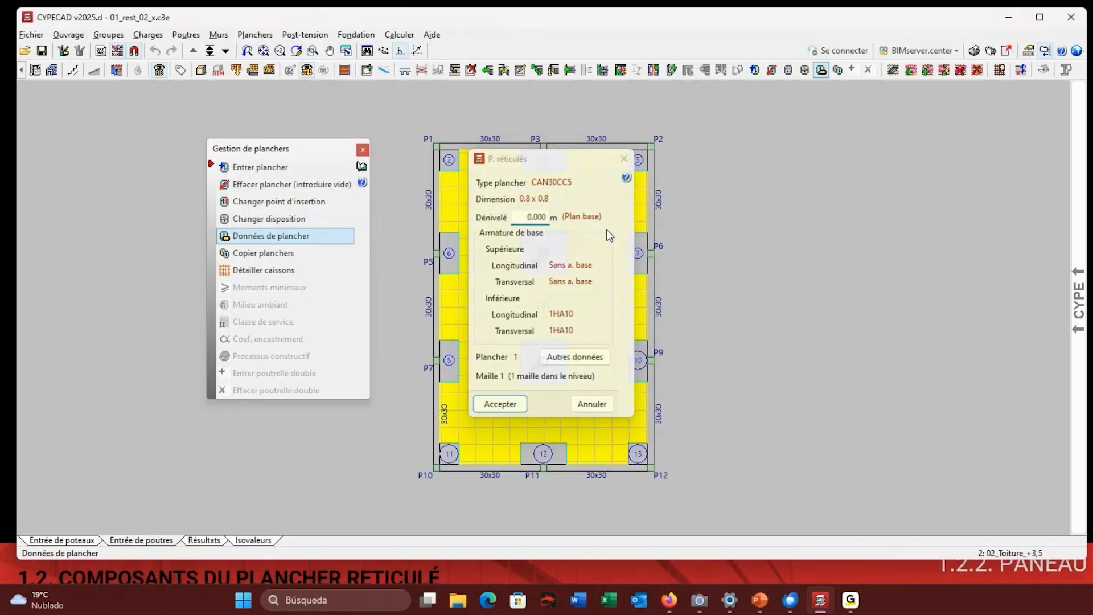
click(363, 150)
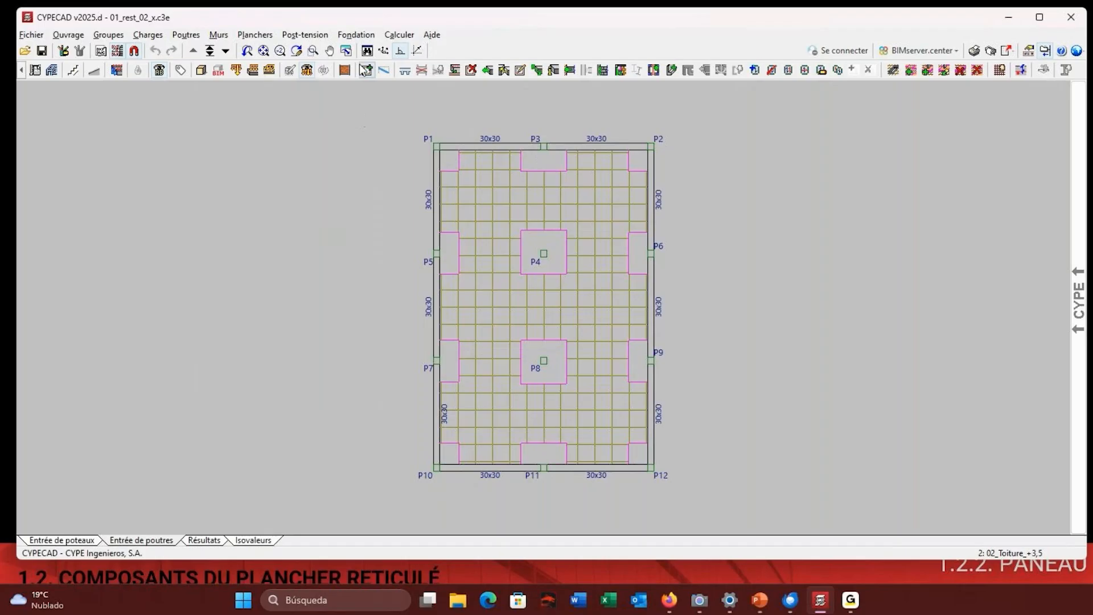
Recalculate the structure with the sizing options as they are, and close the final calculation report.
click(399, 35)
click(454, 69)
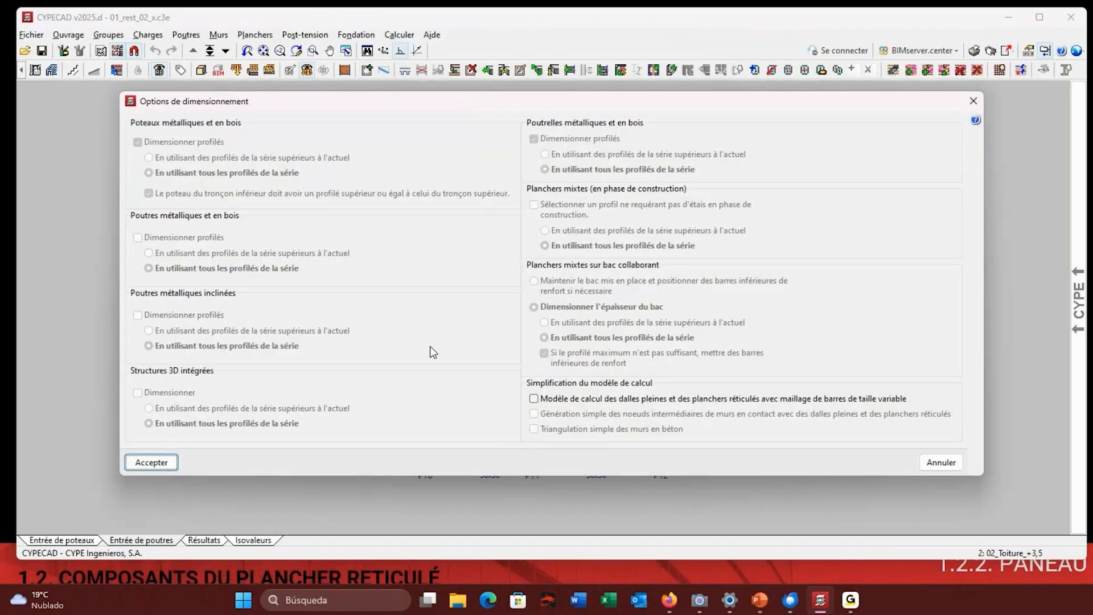
click(171, 462)
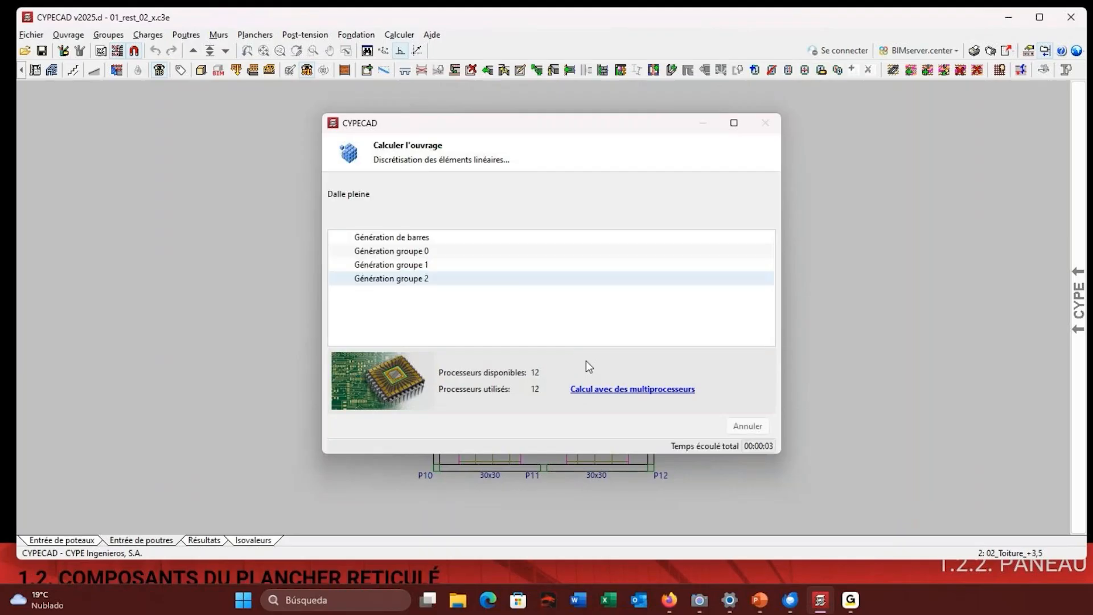
drag(603, 130, 893, 104)
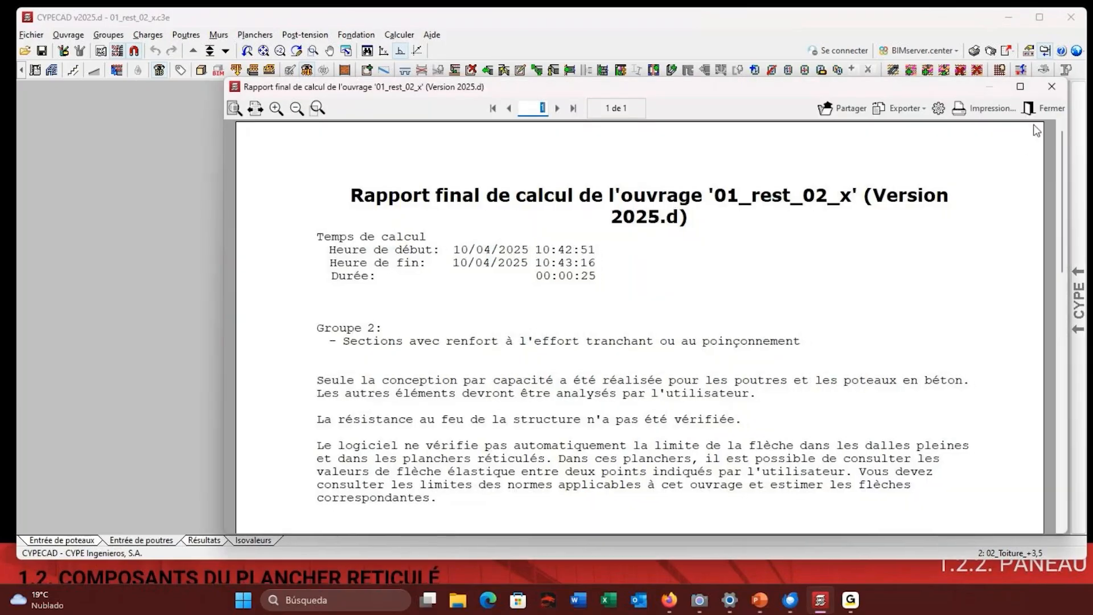
click(1042, 108)
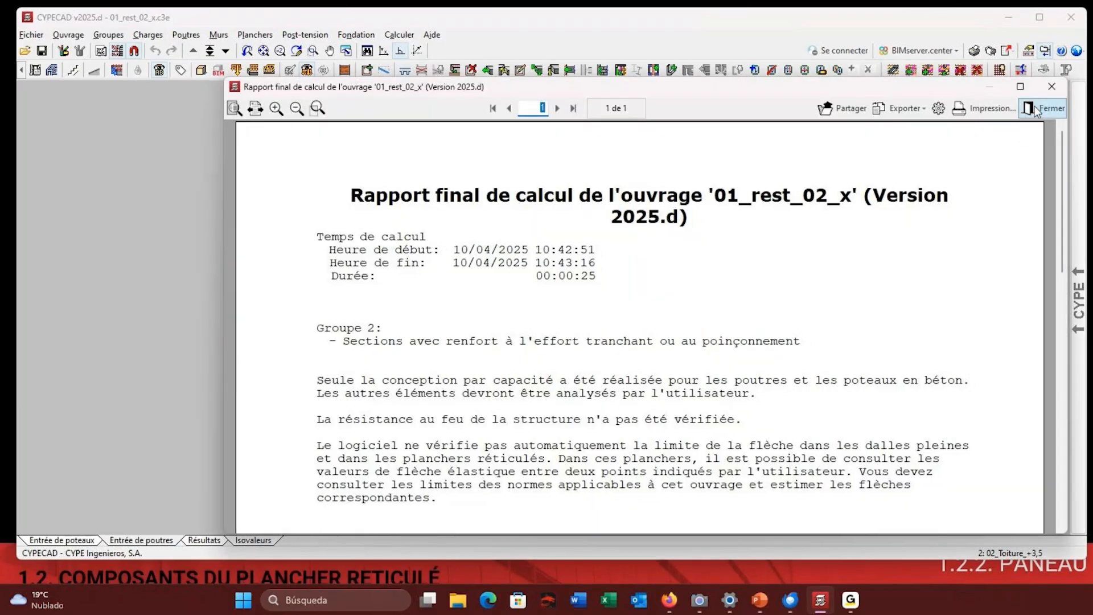
Examine the roof slab's recalculated longitudinal reinforcement, checking the detailed base bars and added bars around columns P3, P4 and P8.
click(203, 540)
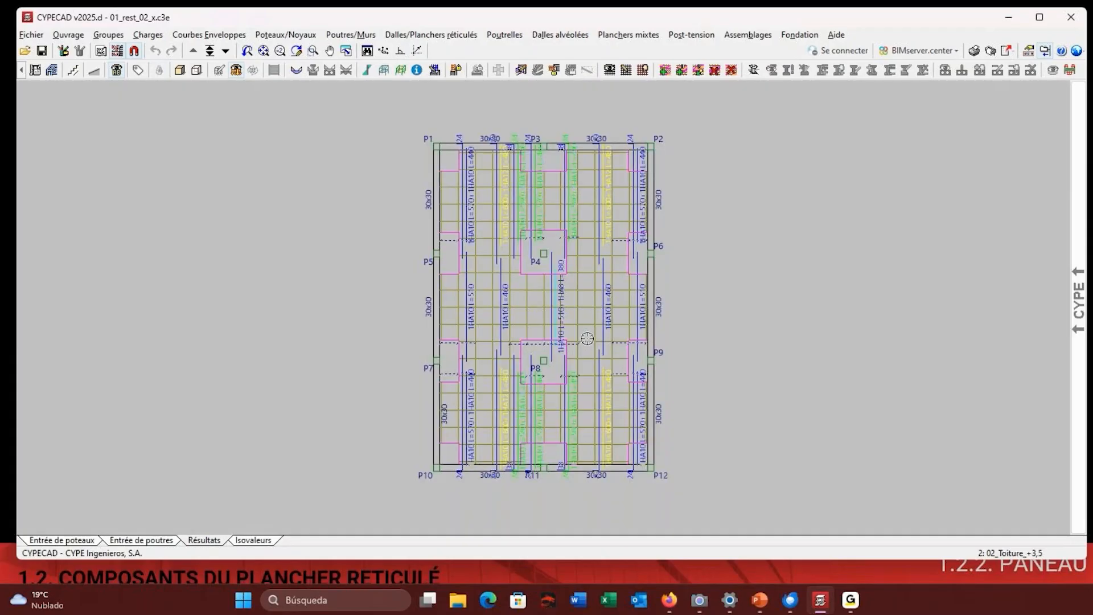
scroll(609, 272, up, 1)
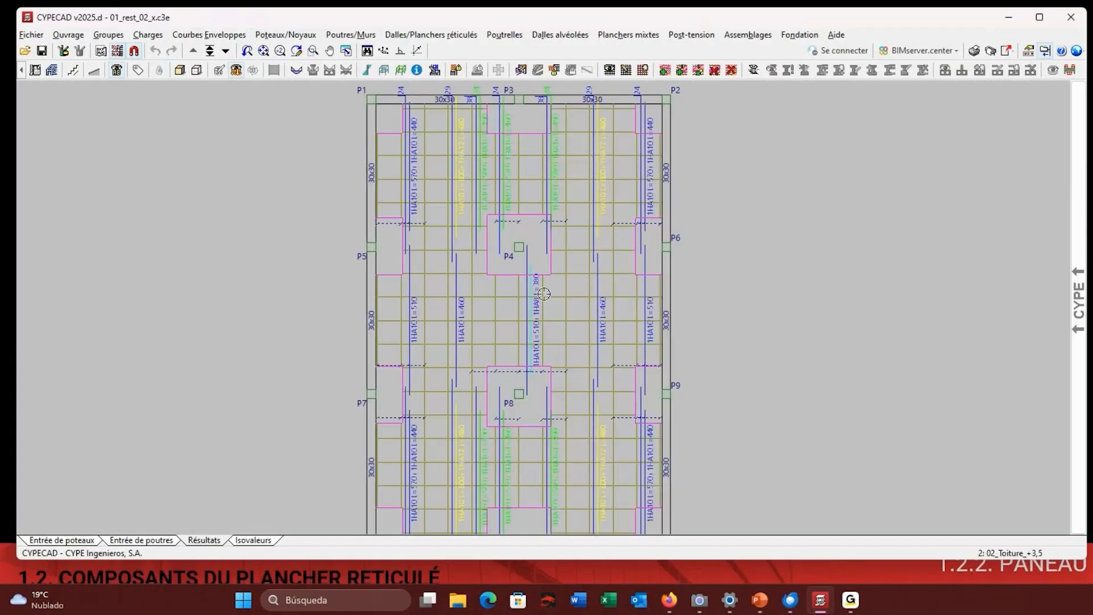
scroll(466, 118, up, 1)
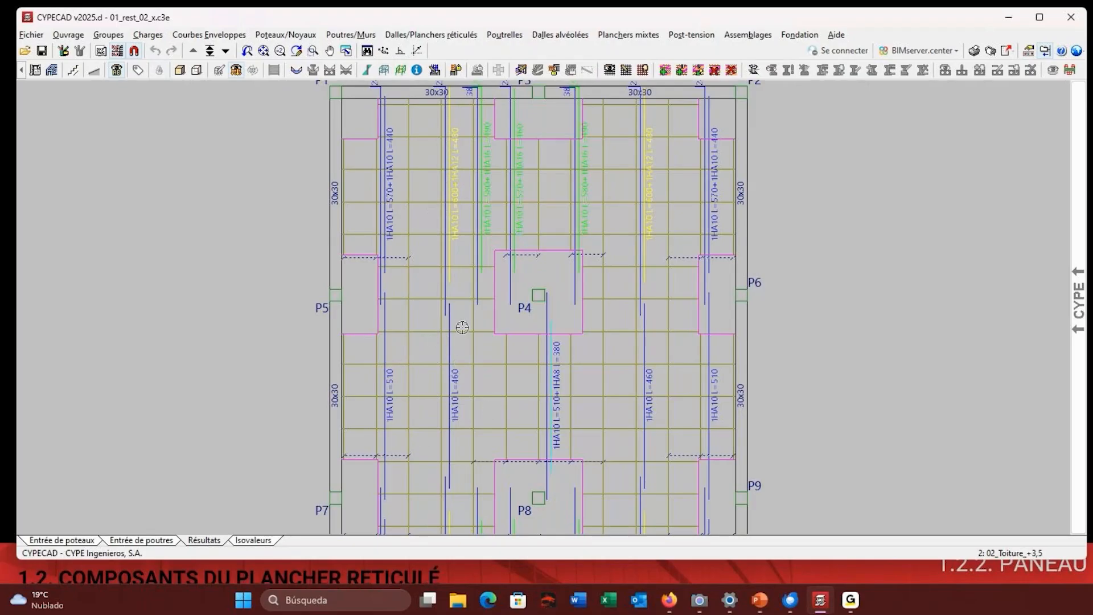
scroll(446, 344, up, 2)
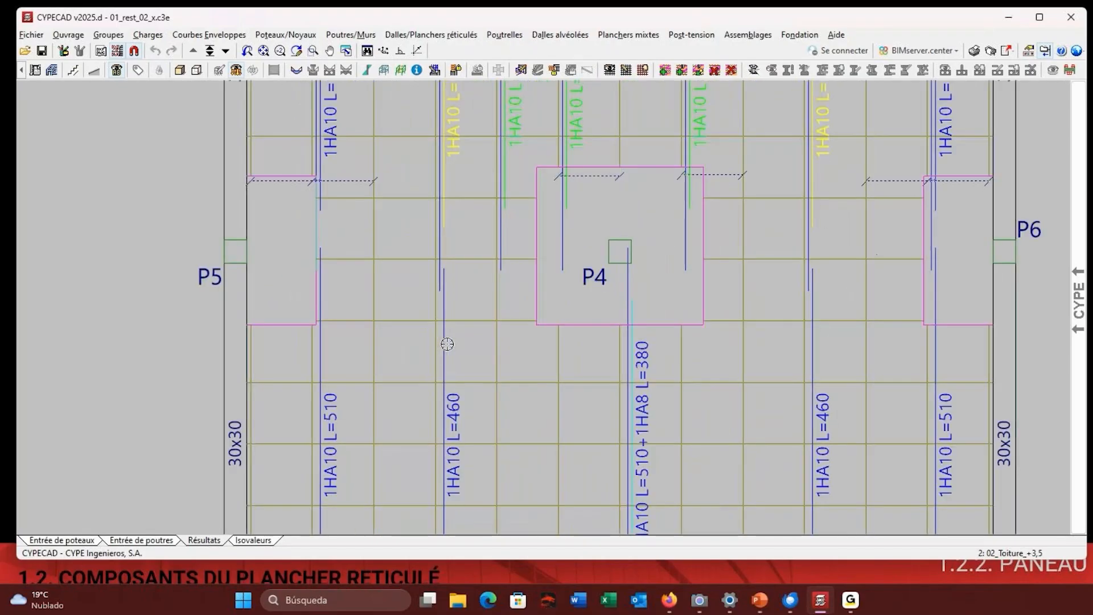
scroll(483, 210, down, 3)
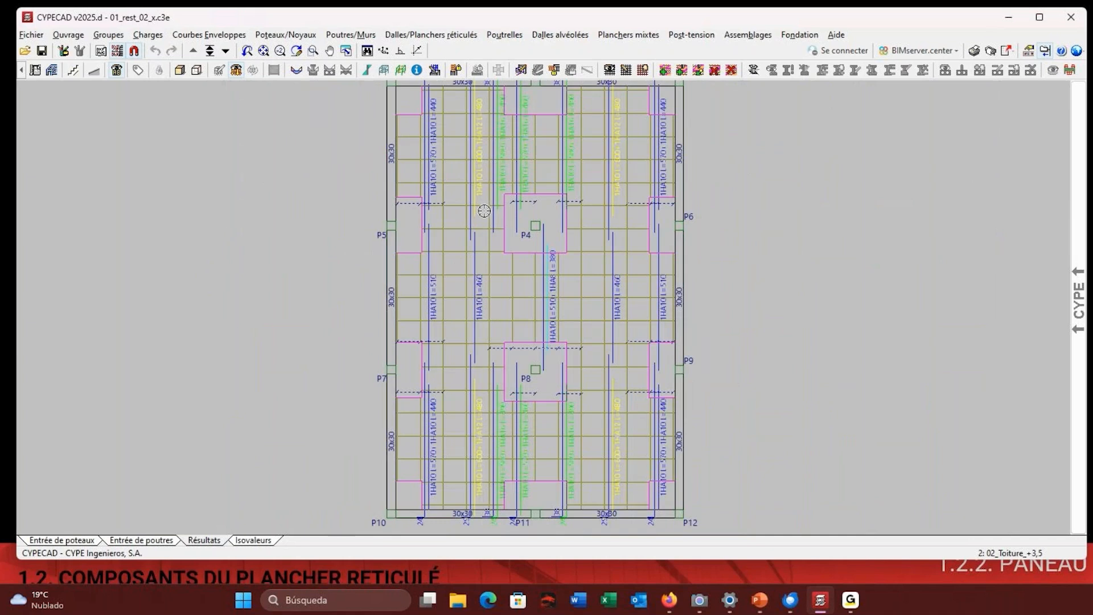
scroll(515, 317, up, 2)
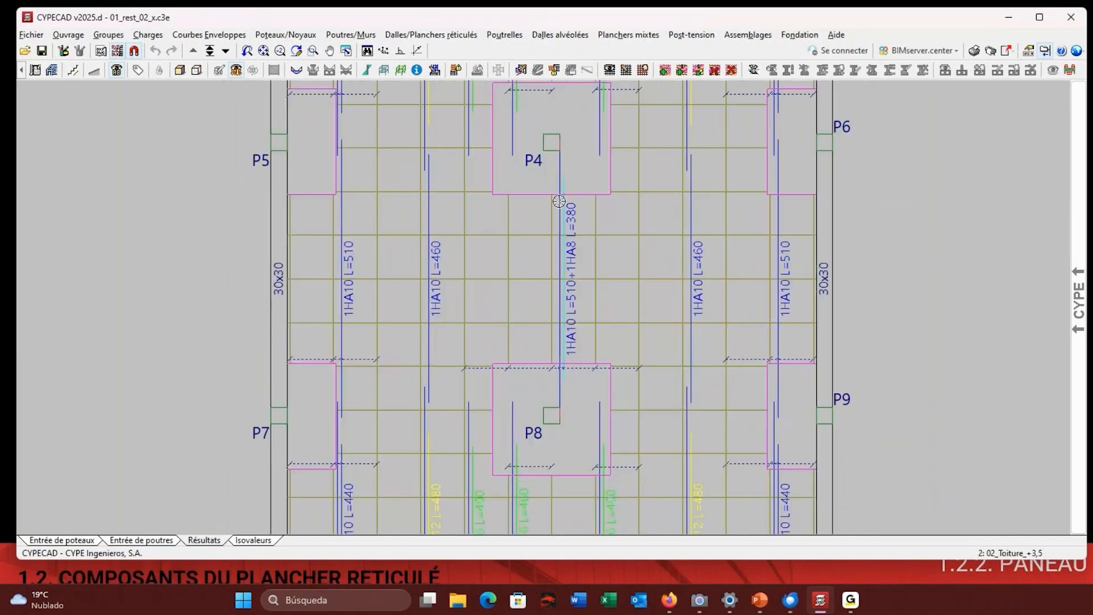
scroll(540, 281, down, 2)
scroll(483, 344, down, 2)
scroll(483, 202, up, 2)
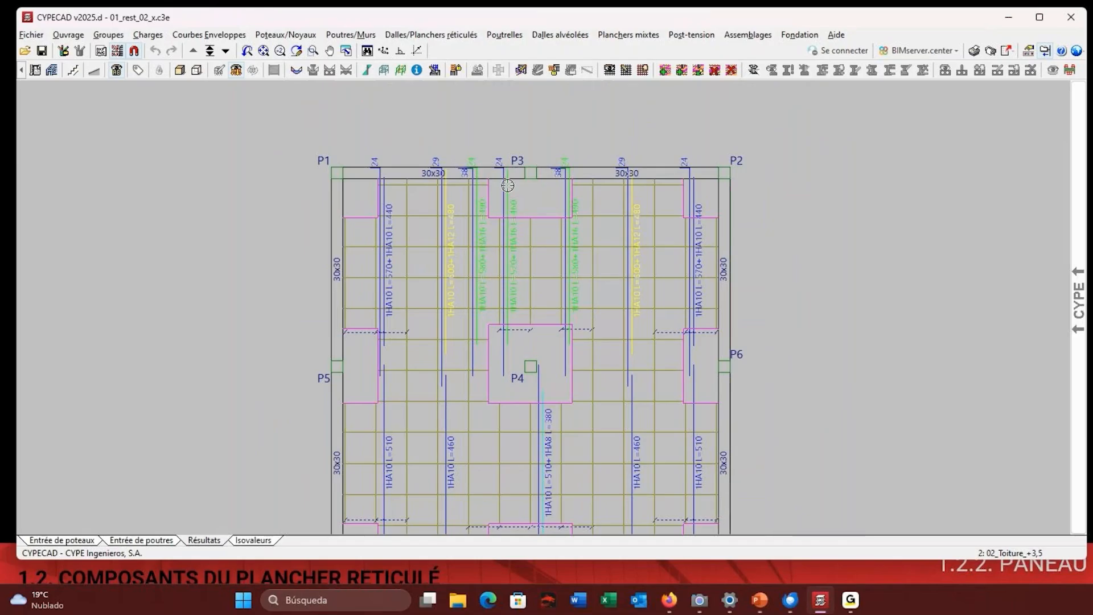
scroll(505, 280, up, 1)
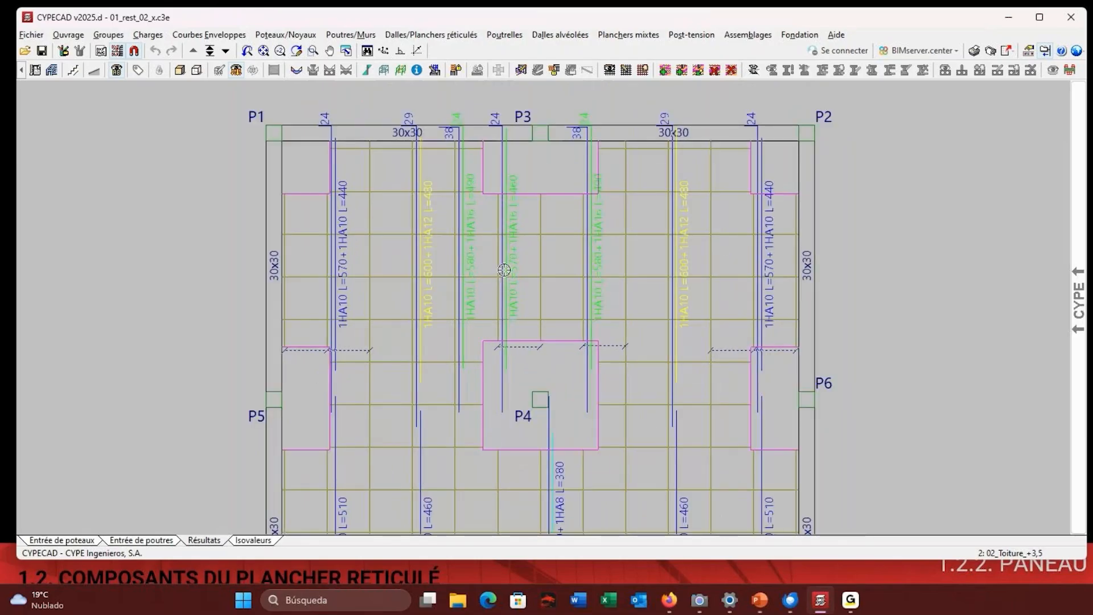
scroll(496, 134, down, 3)
Display the roof slab's transversal reinforcement instead of the longitudinal reinforcement and inspect the bars between the columns.
click(401, 36)
click(423, 53)
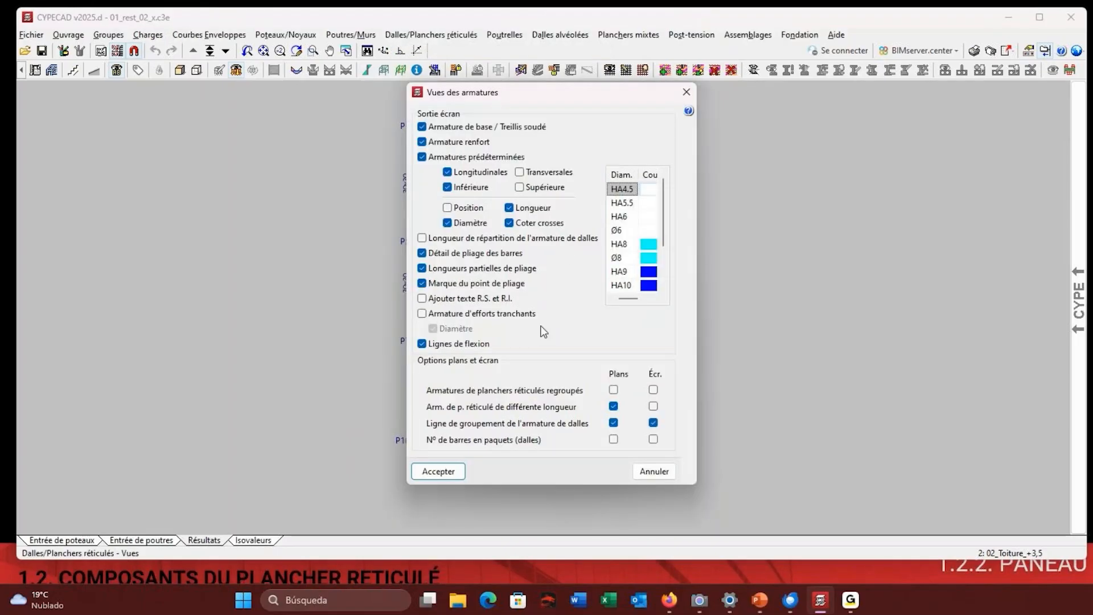
click(519, 172)
click(494, 172)
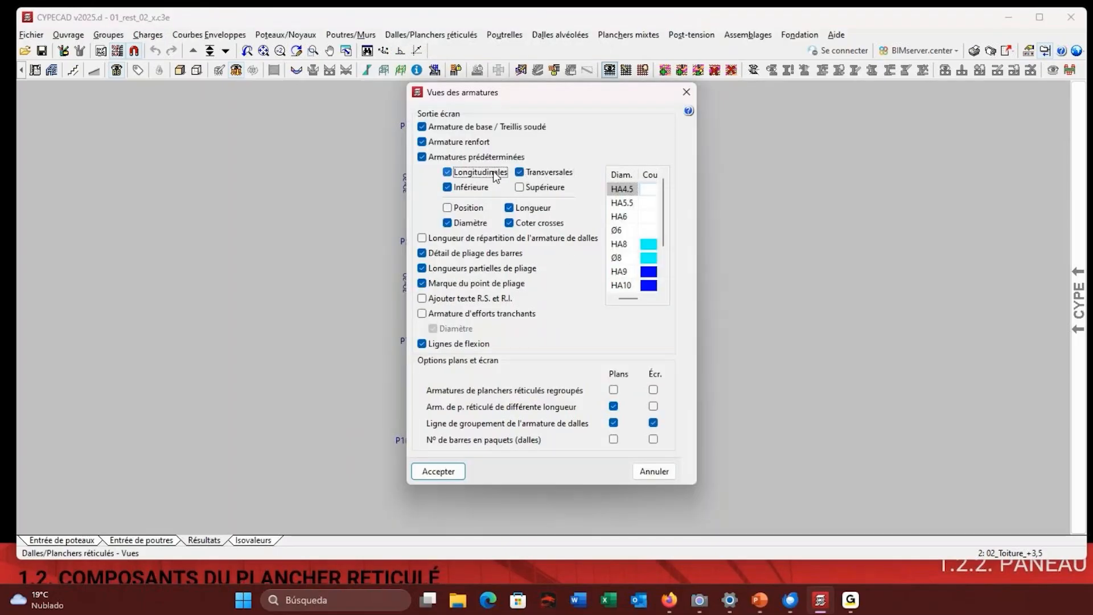
click(463, 471)
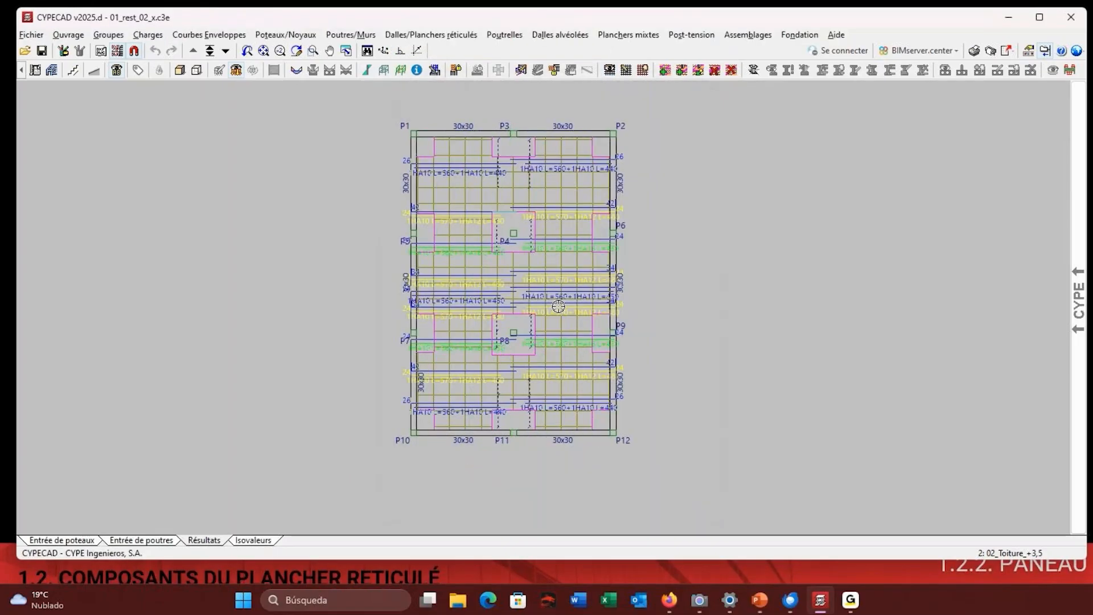
scroll(545, 223, up, 2)
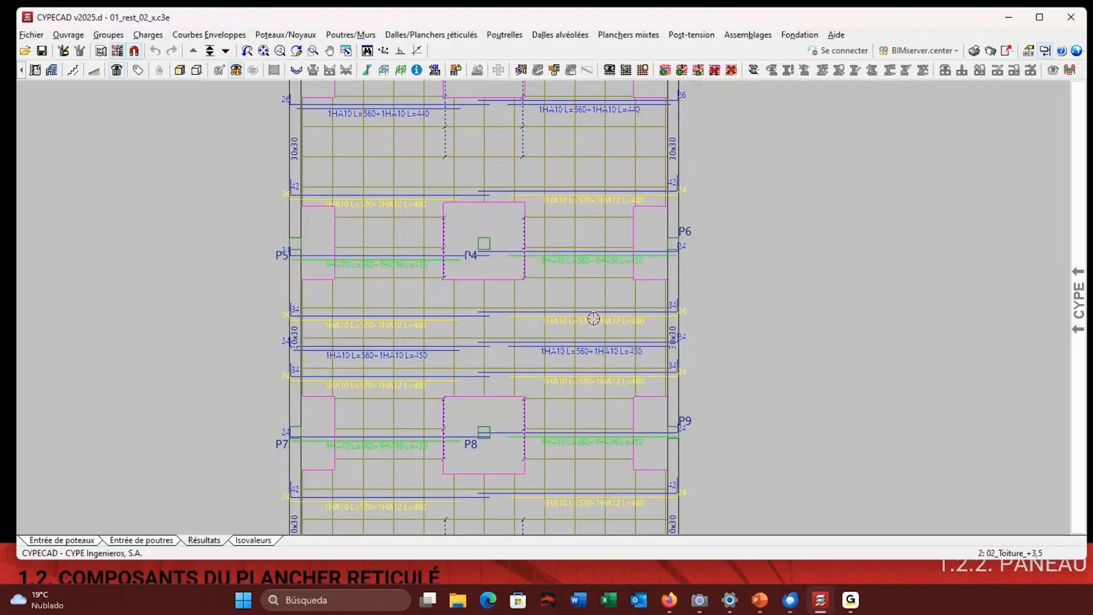
scroll(593, 319, down, 3)
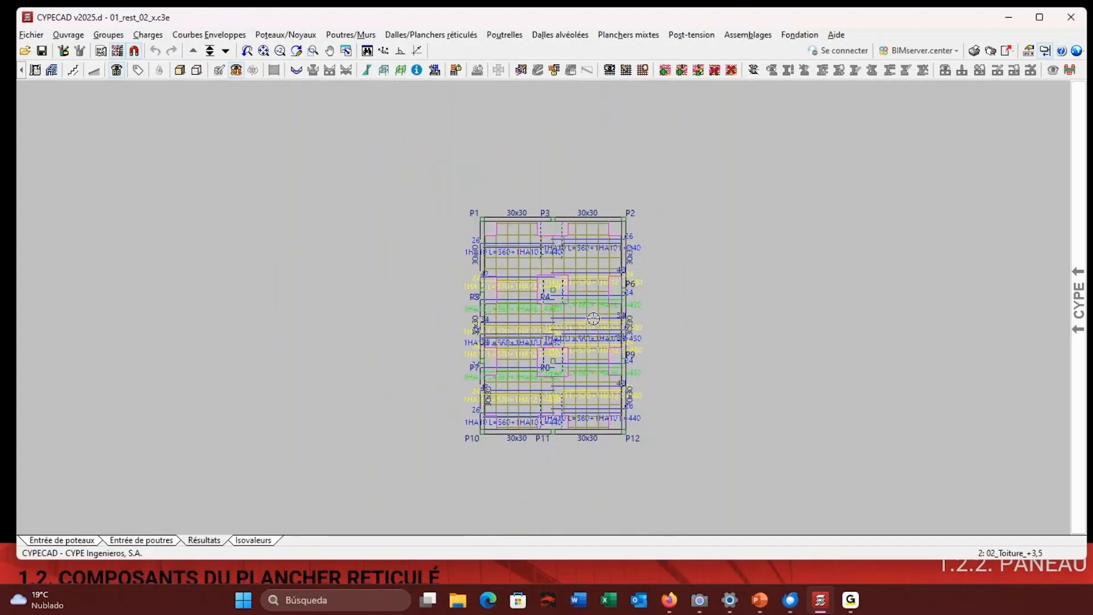
scroll(593, 318, up, 3)
scroll(594, 300, down, 2)
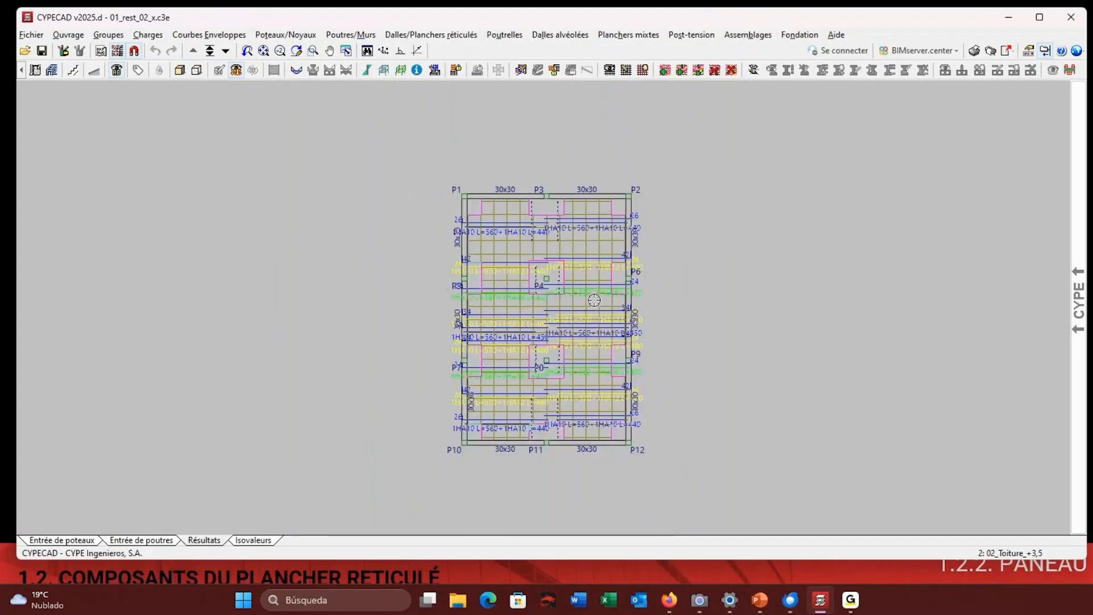
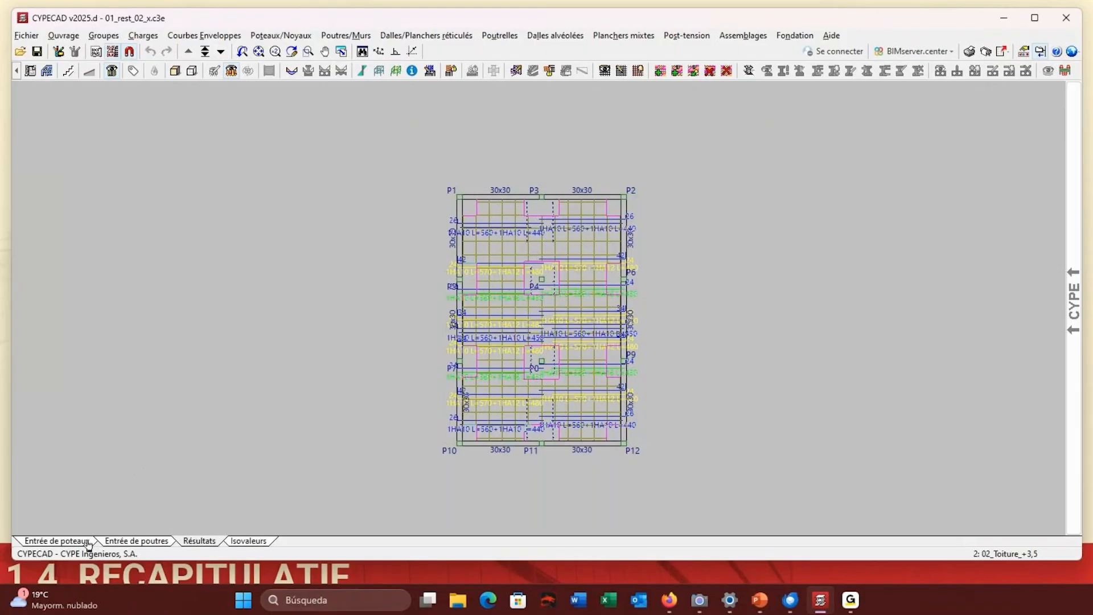
Open the options for detailing base reinforcement in the drawings from the bar steel settings in the project's general data.
click(80, 541)
click(63, 35)
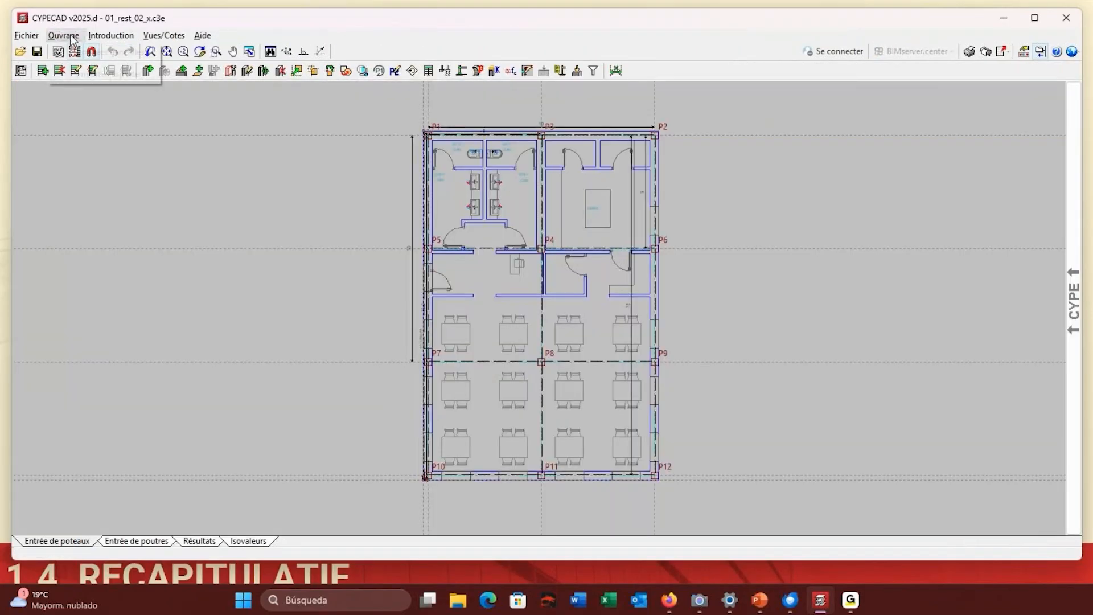
click(80, 53)
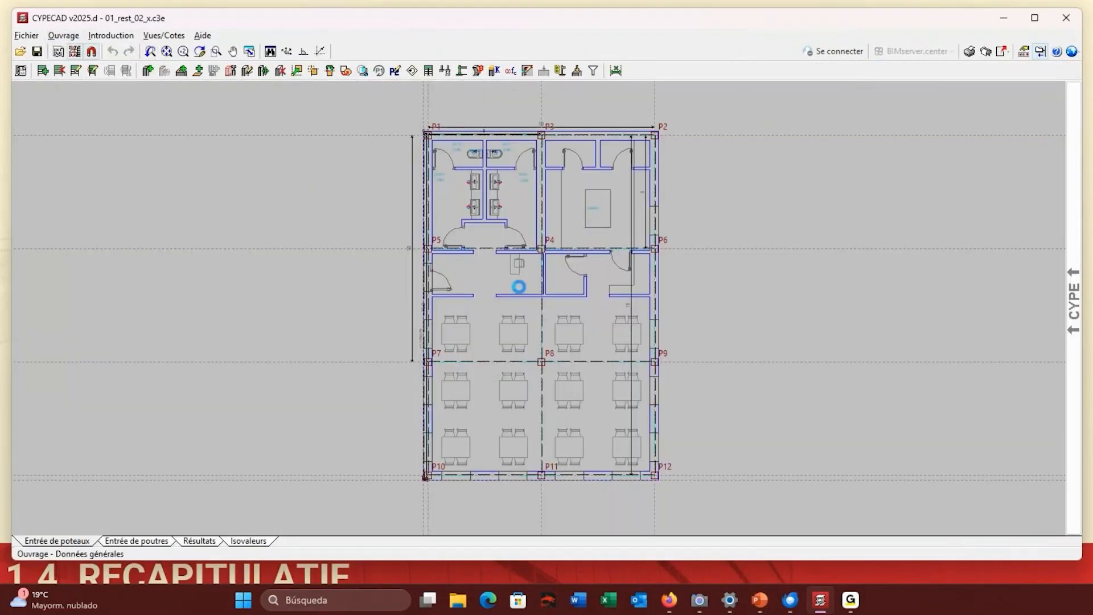
click(525, 291)
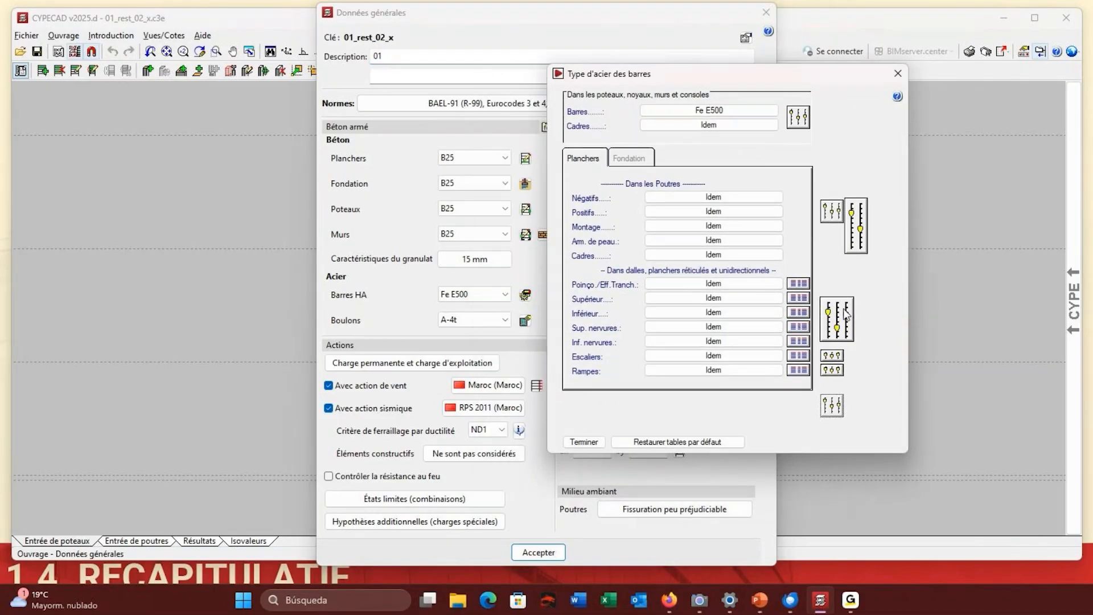
click(803, 312)
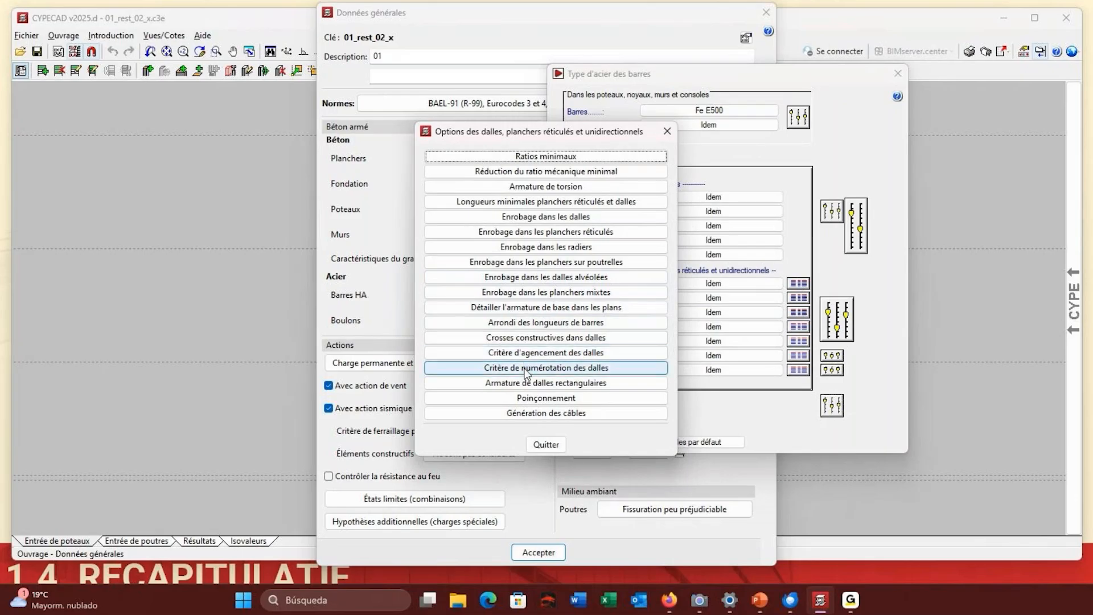
click(530, 308)
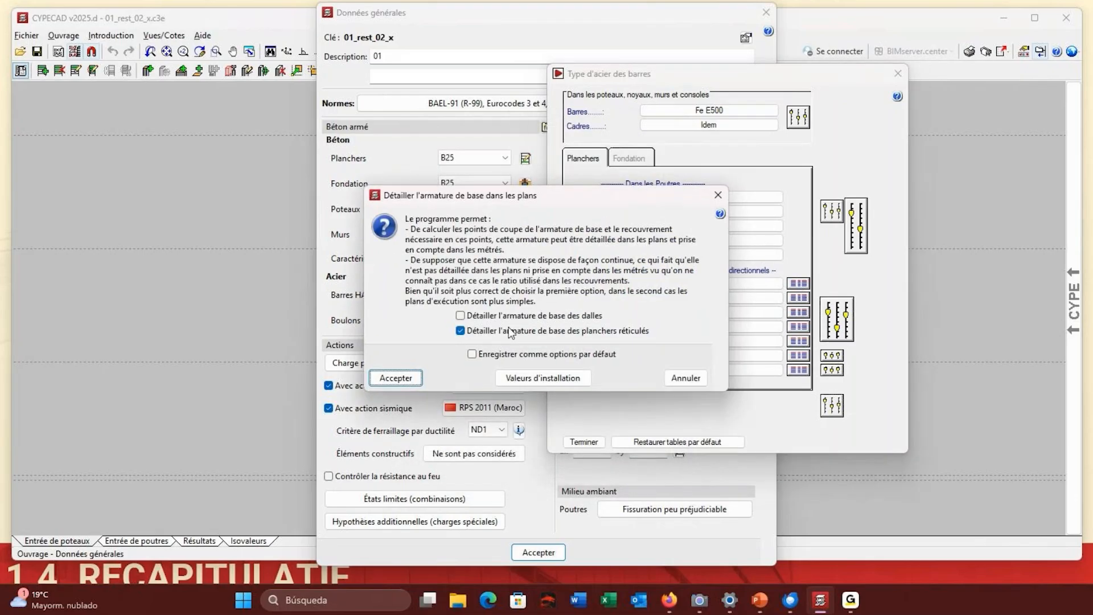
Turn off detailing of the base reinforcement of waffle slabs in the drawings, and close the bar steel and general data settings.
click(504, 330)
click(507, 316)
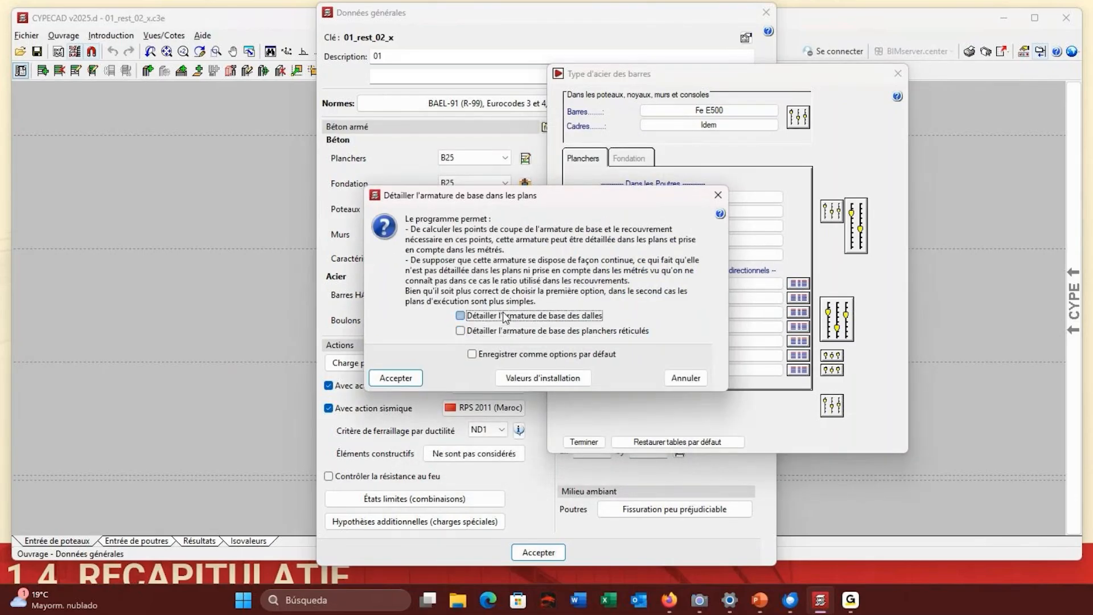
click(398, 378)
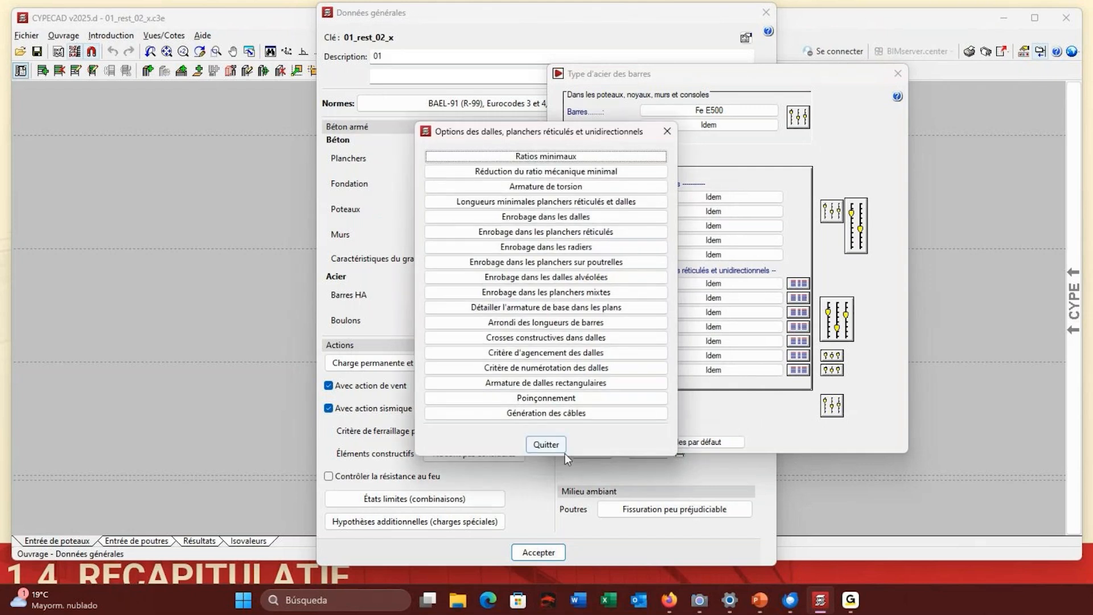
click(562, 451)
click(585, 442)
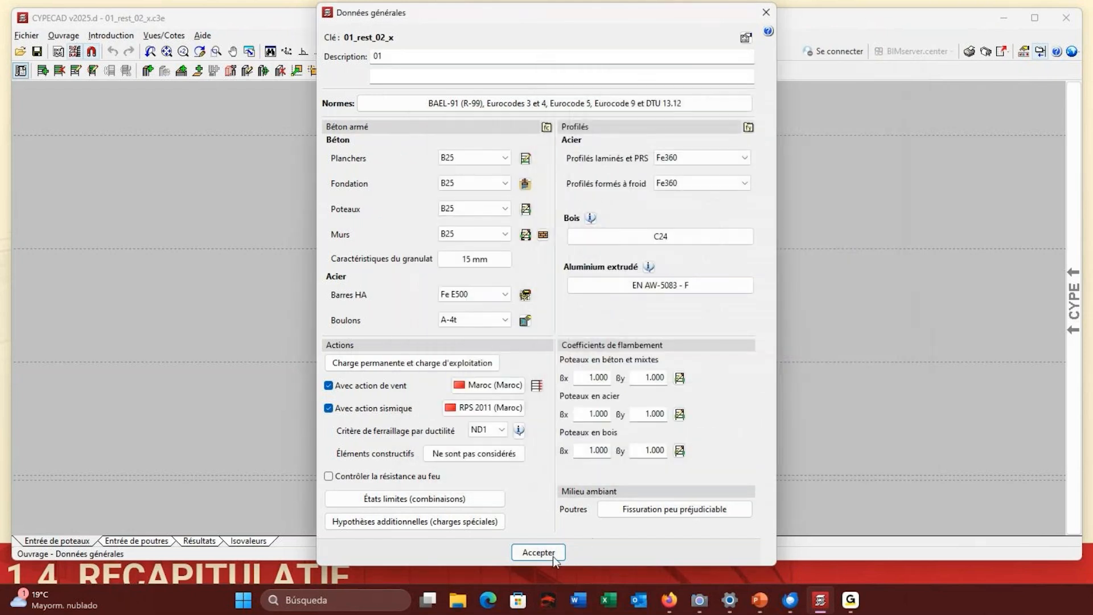
click(538, 552)
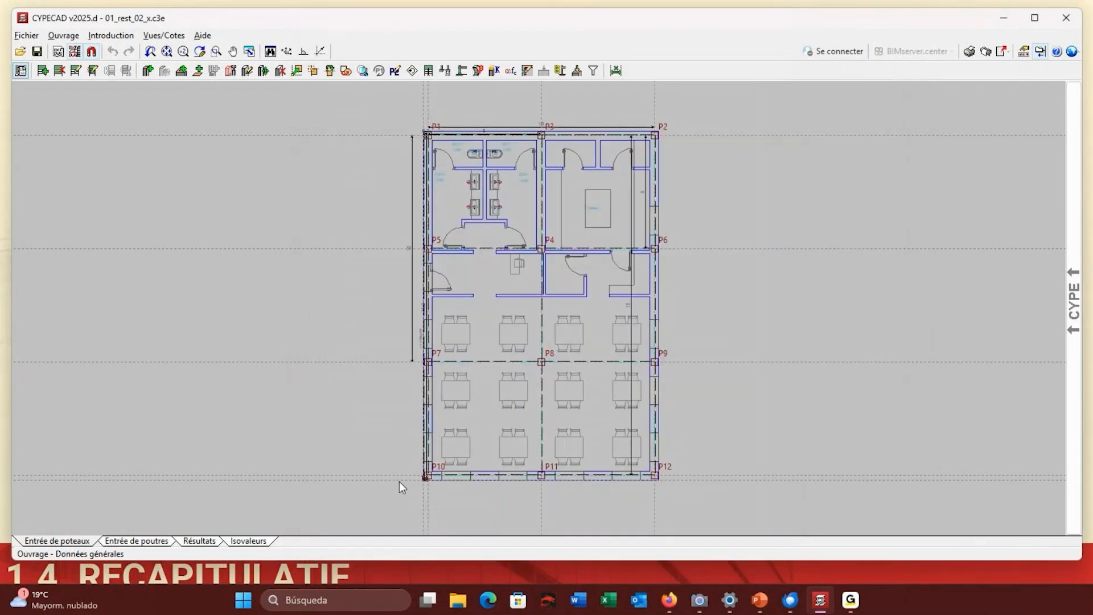
Recalculate the structure without sizing the foundation, keeping the sizing options as they are, and close the final calculation report.
click(162, 543)
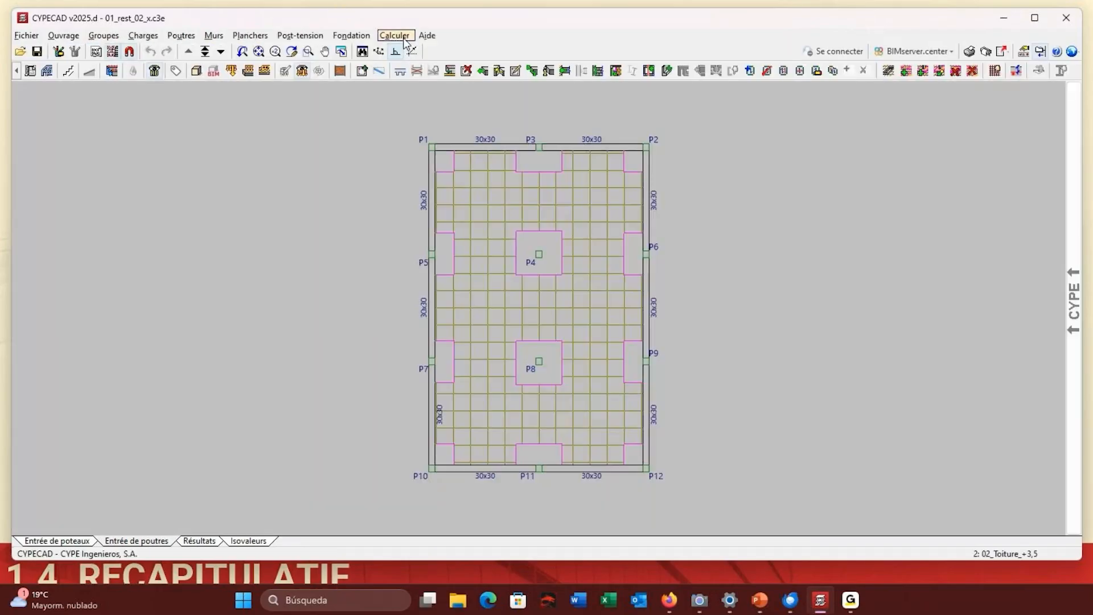
click(405, 37)
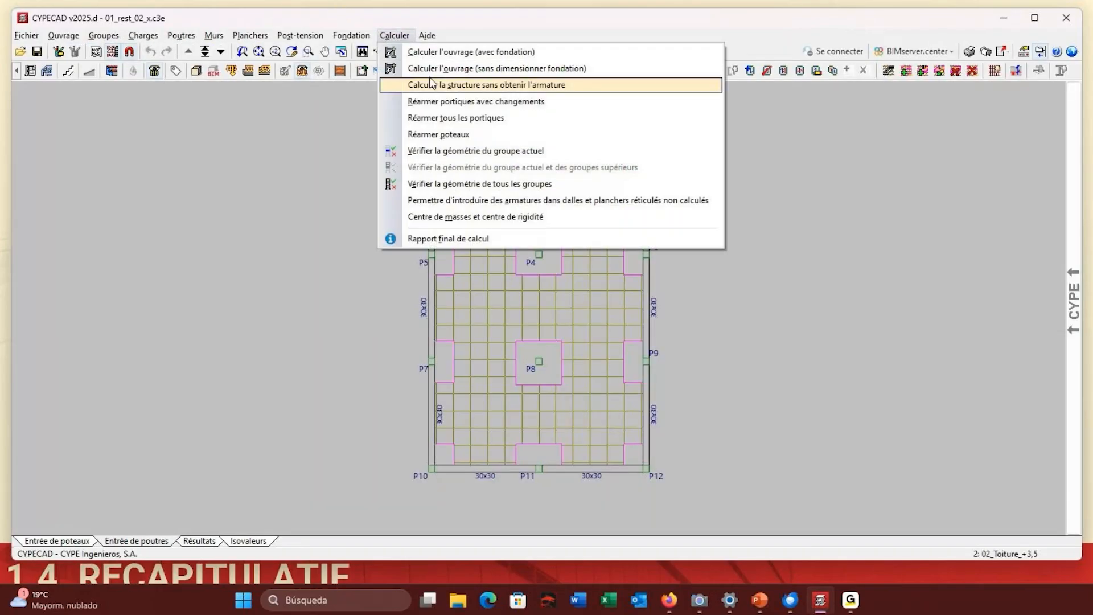
click(444, 66)
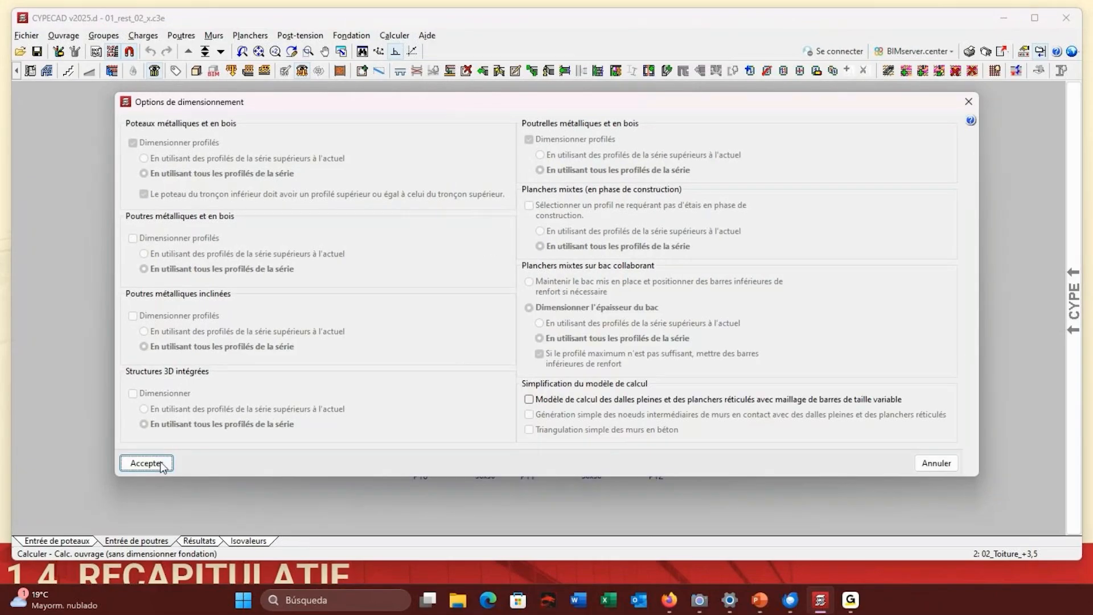
click(161, 464)
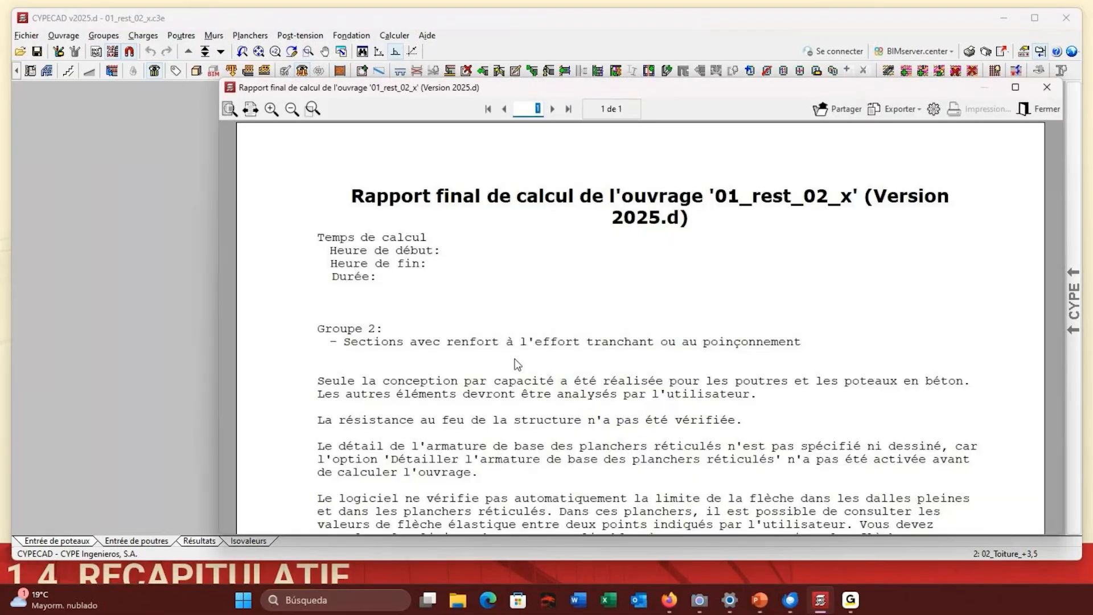
click(1037, 108)
Display the roof slab's displacement isovalues and start the deflection between two points tool, moving its settings clear of the plan.
click(192, 542)
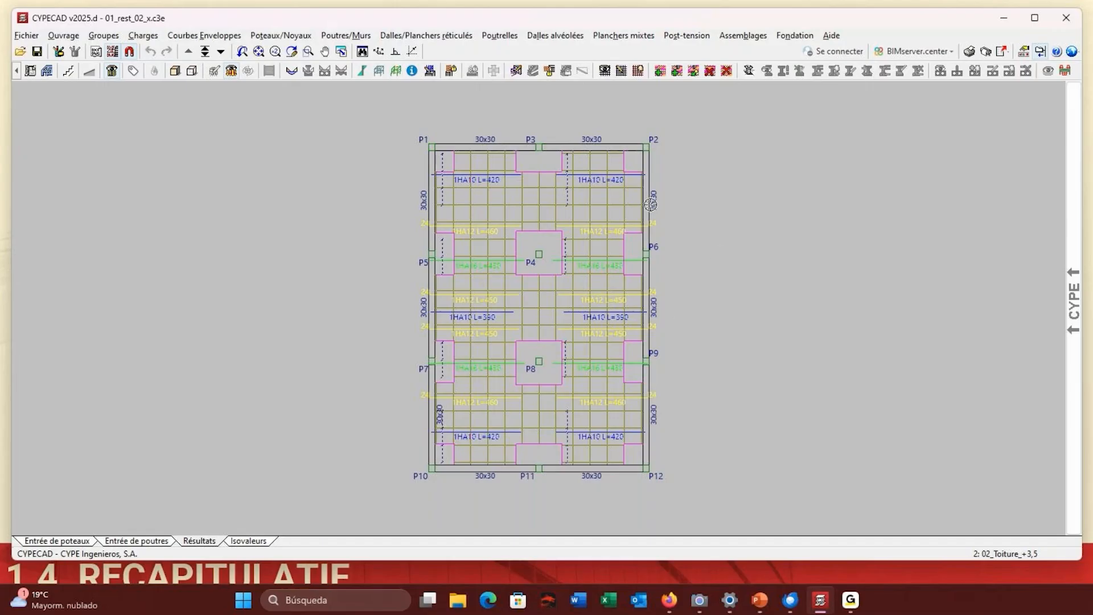
click(239, 547)
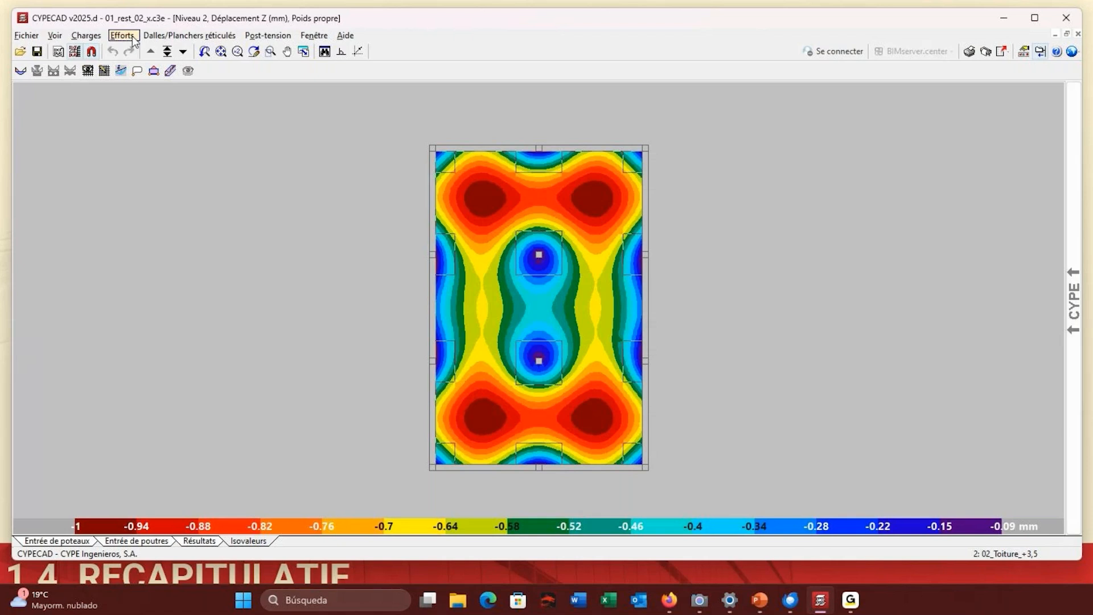
click(121, 71)
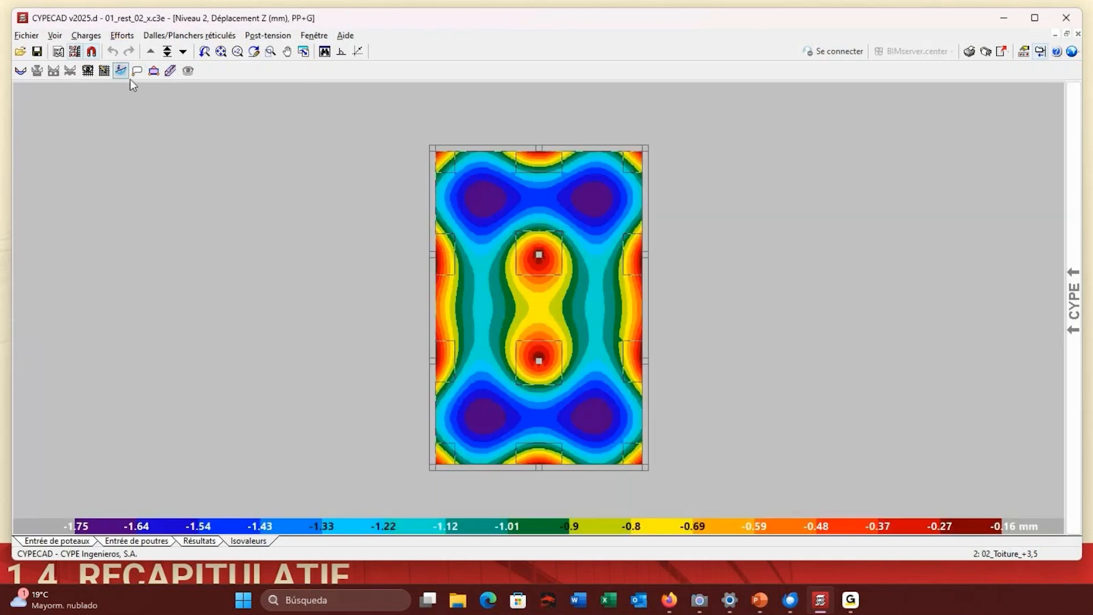
click(51, 39)
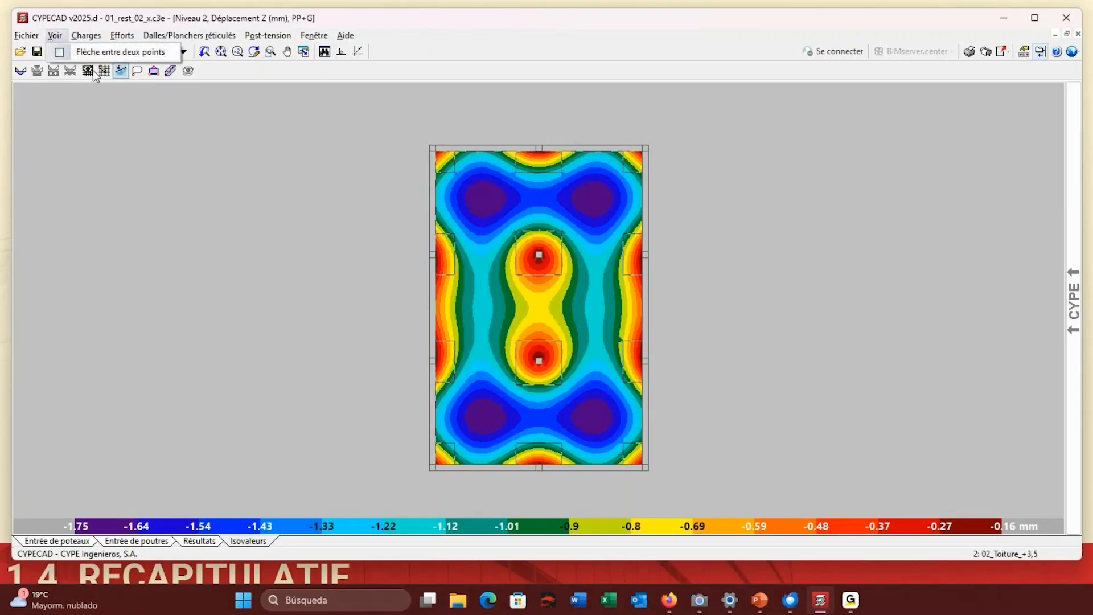
click(93, 54)
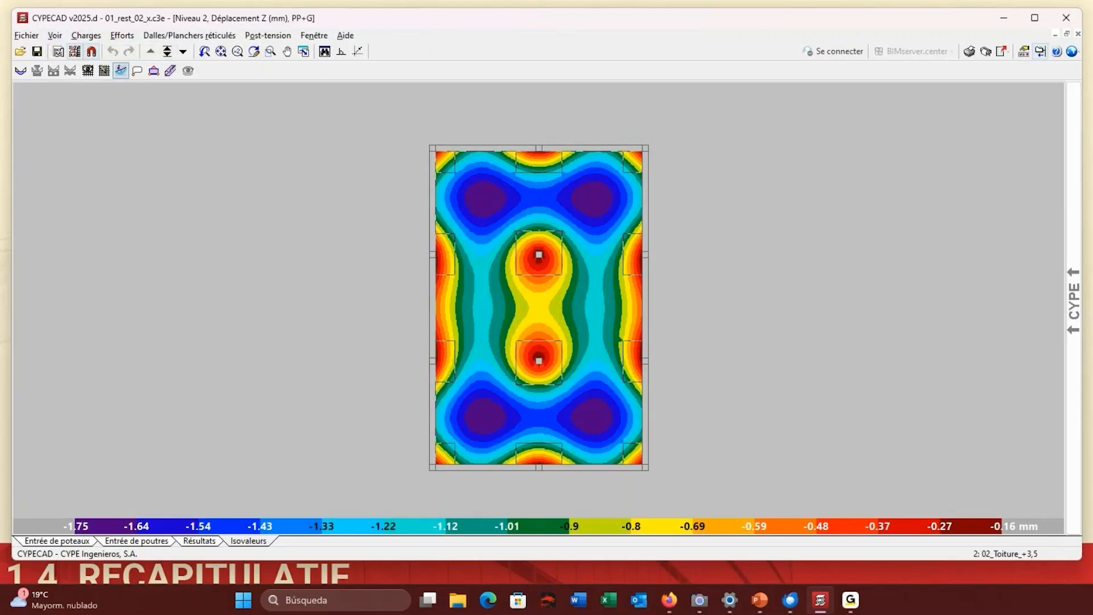
drag(209, 161, 99, 117)
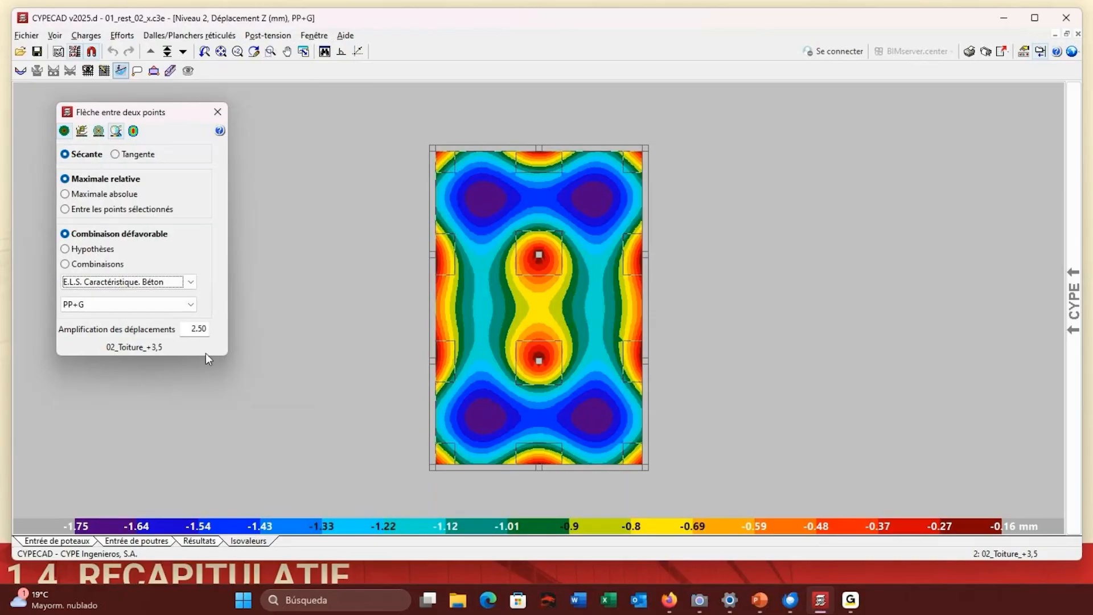
Measure the secant deflection from the slab corner at P1 to column P4 for PP+G+Qa, with a displacement amplification of 3.
click(189, 330)
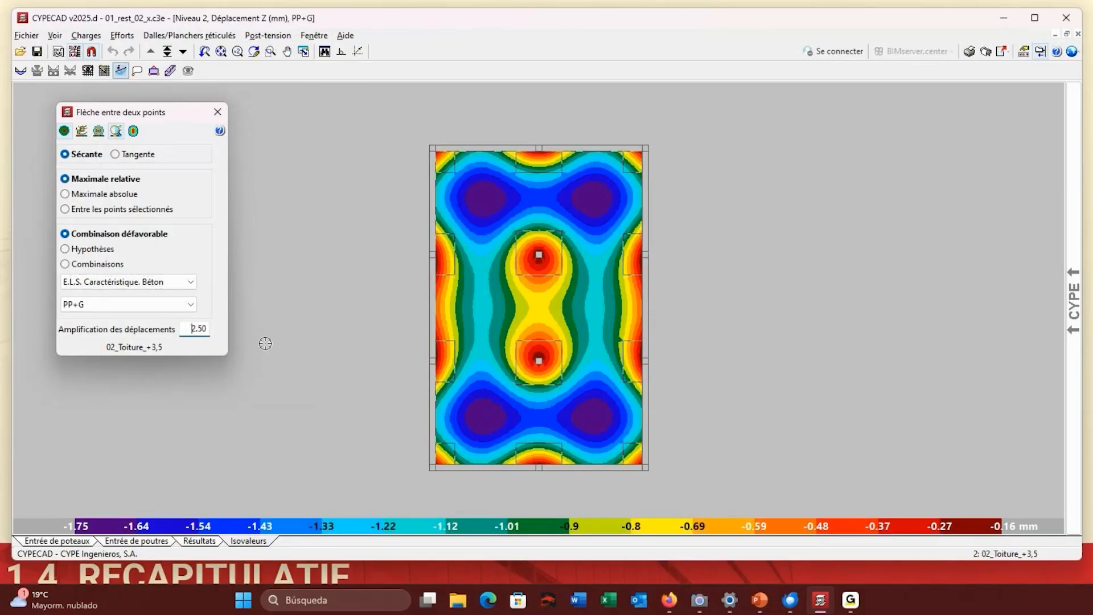
double_click(189, 331)
text(3)
click(164, 305)
scroll(142, 342, up, 3)
click(134, 320)
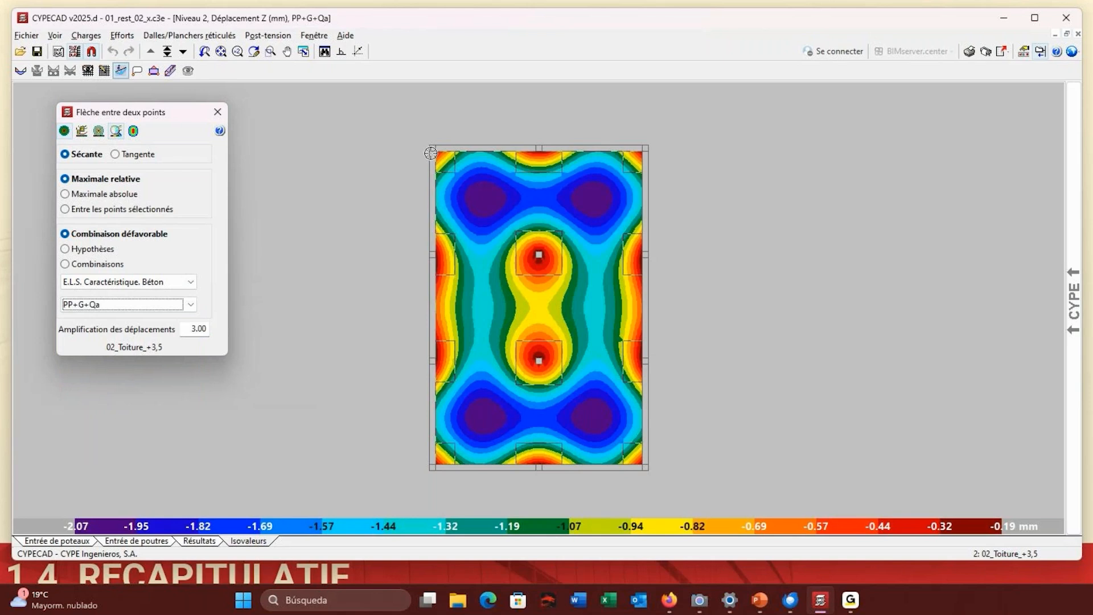
click(436, 152)
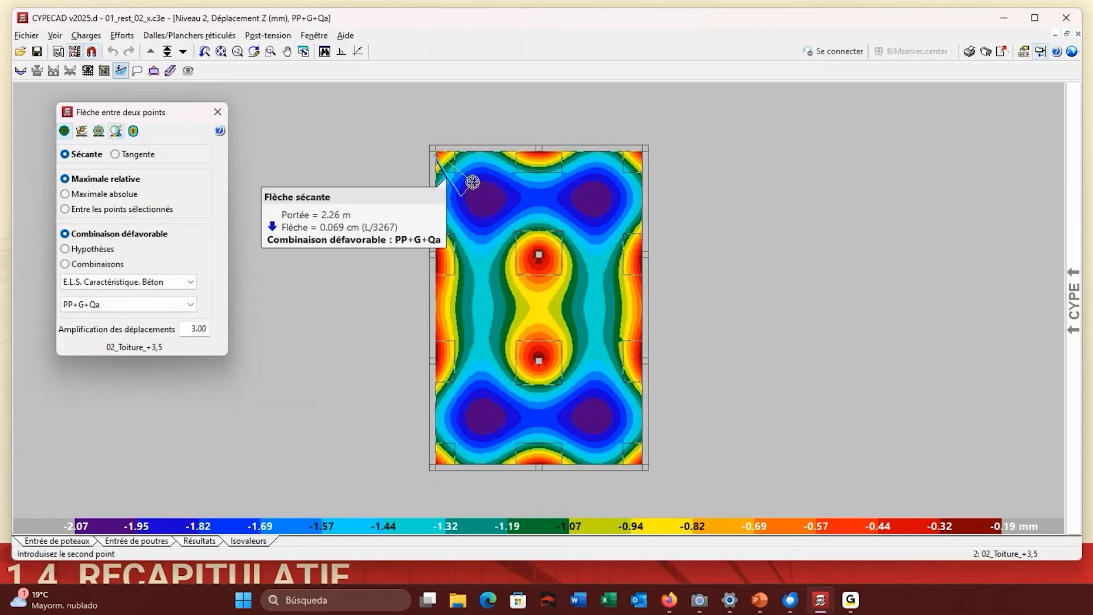
click(538, 253)
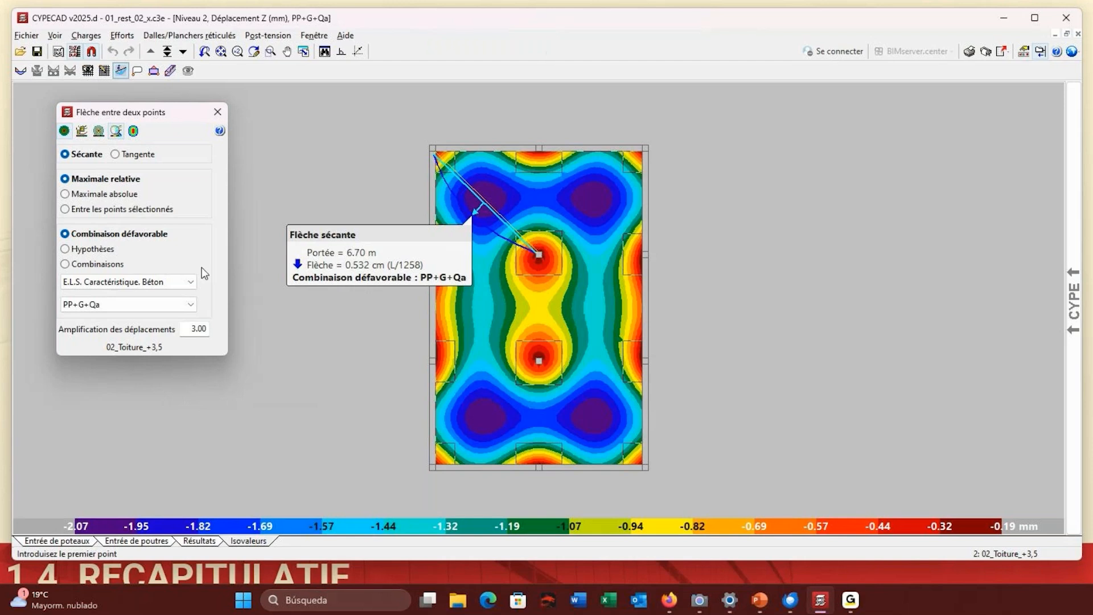
Set the displacement amplification to 3.5 and view the displacements for PP+G+V(+X), returning to the PP+G+Qa combination.
click(203, 327)
drag(203, 327, 200, 336)
text(5)
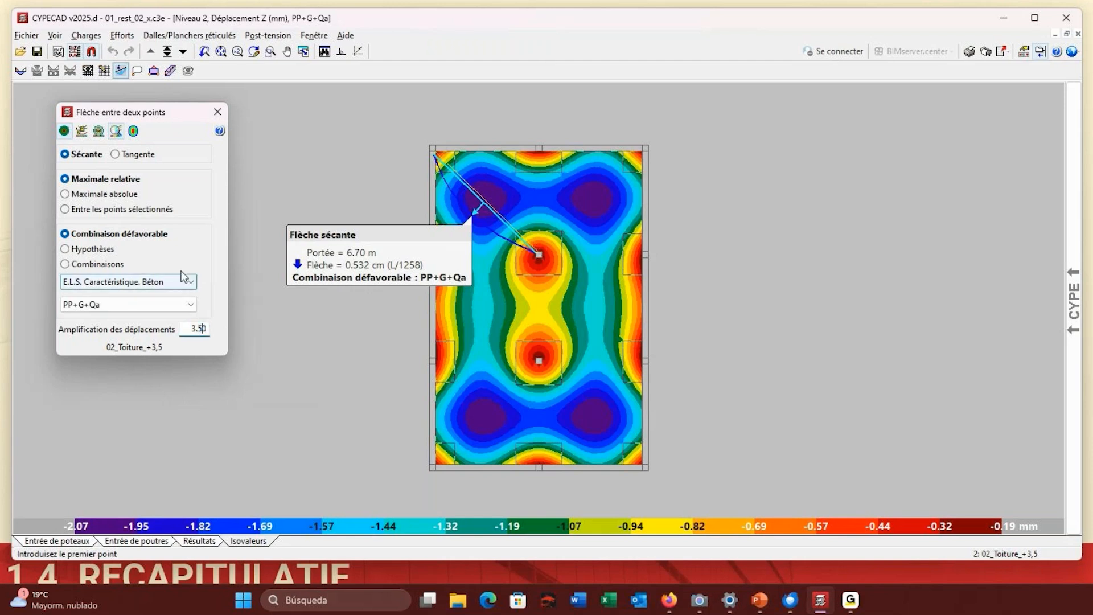
click(179, 304)
click(164, 339)
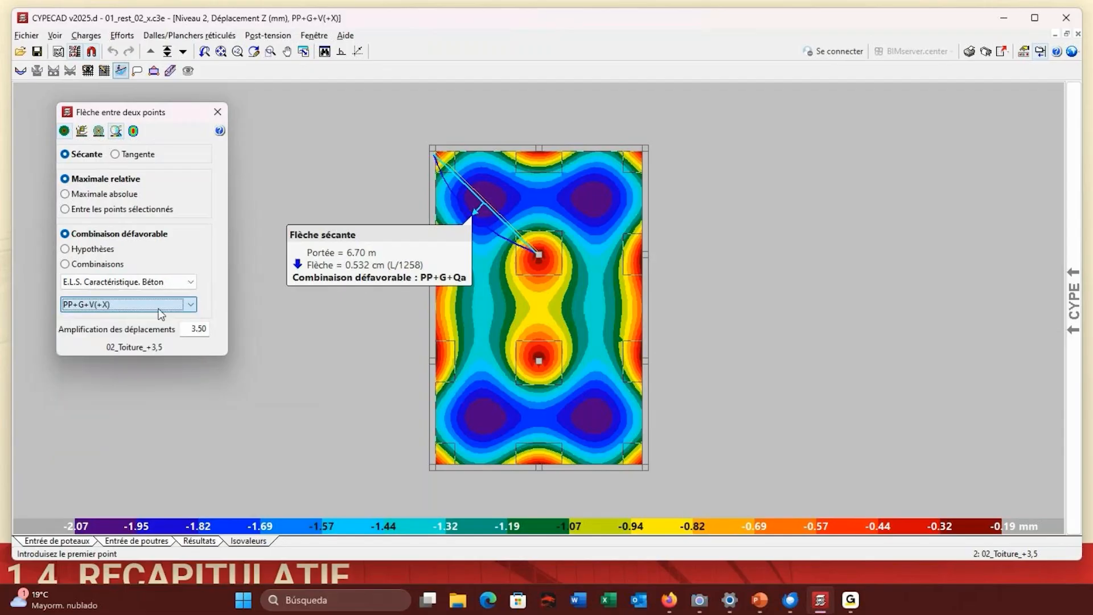
click(163, 305)
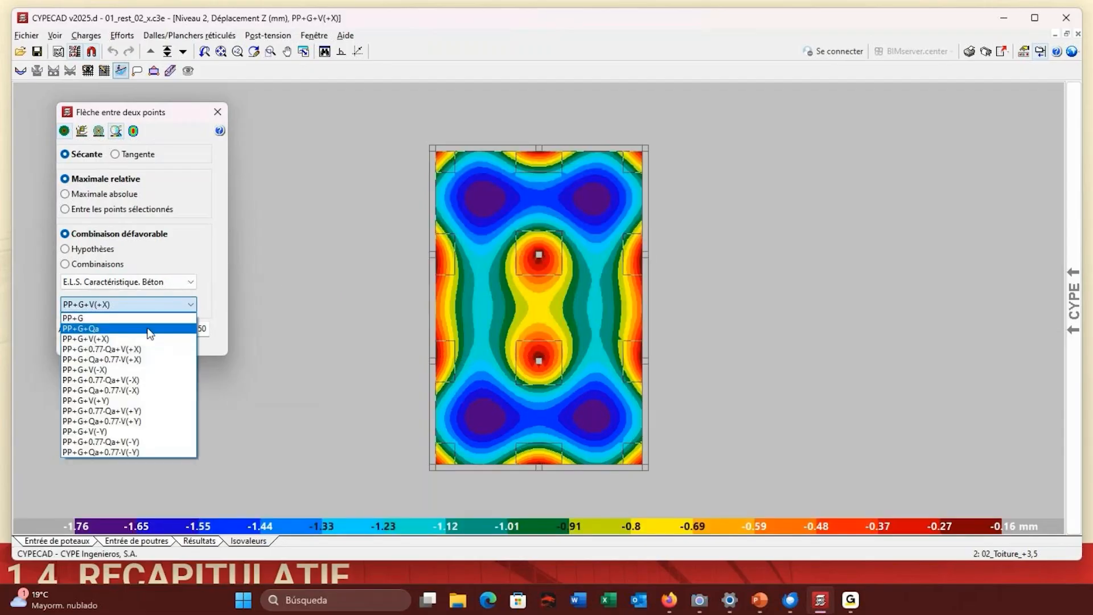
click(165, 319)
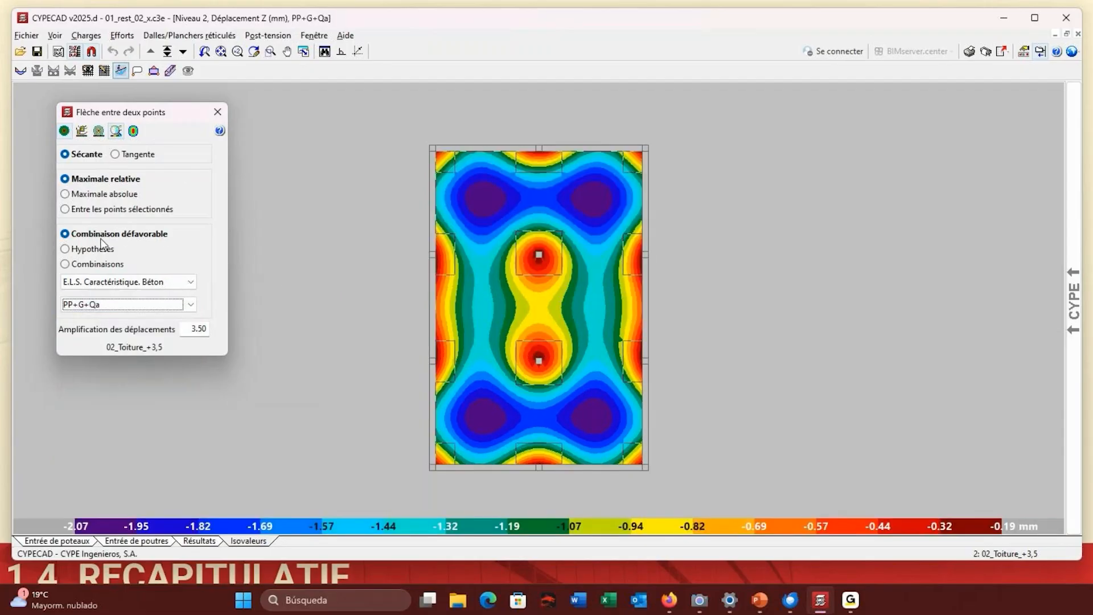
Measure the secant deflection from the slab corner at P1 to the opposite edge near column P6.
click(434, 152)
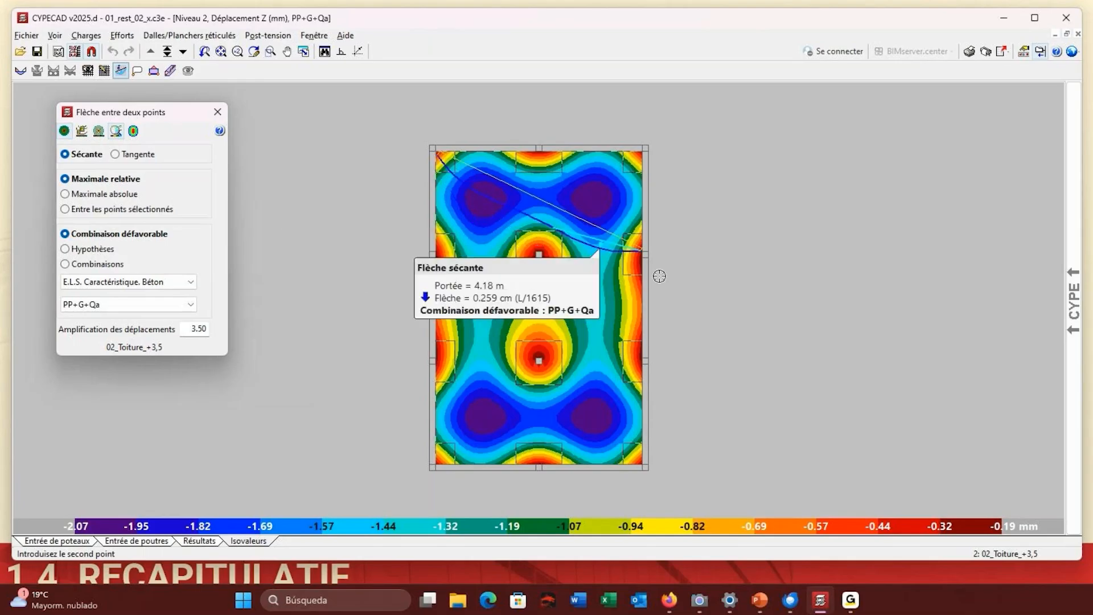
mouse_move(1068, 132)
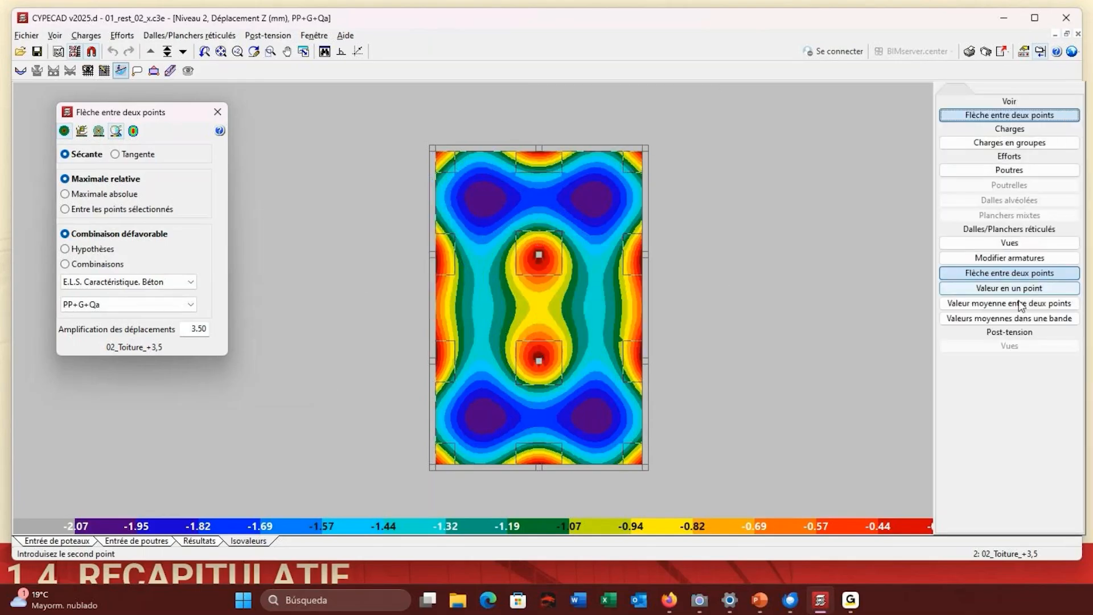
click(760, 279)
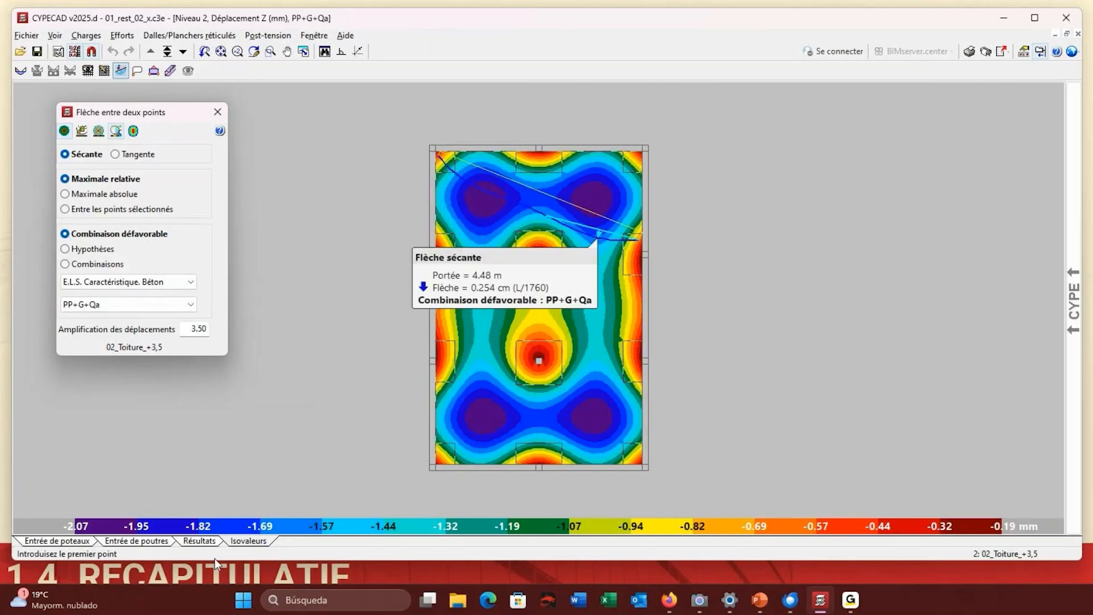
Open the final calculation report from the results, read its notes on base reinforcement detailing and deflection limits, and close it.
click(209, 545)
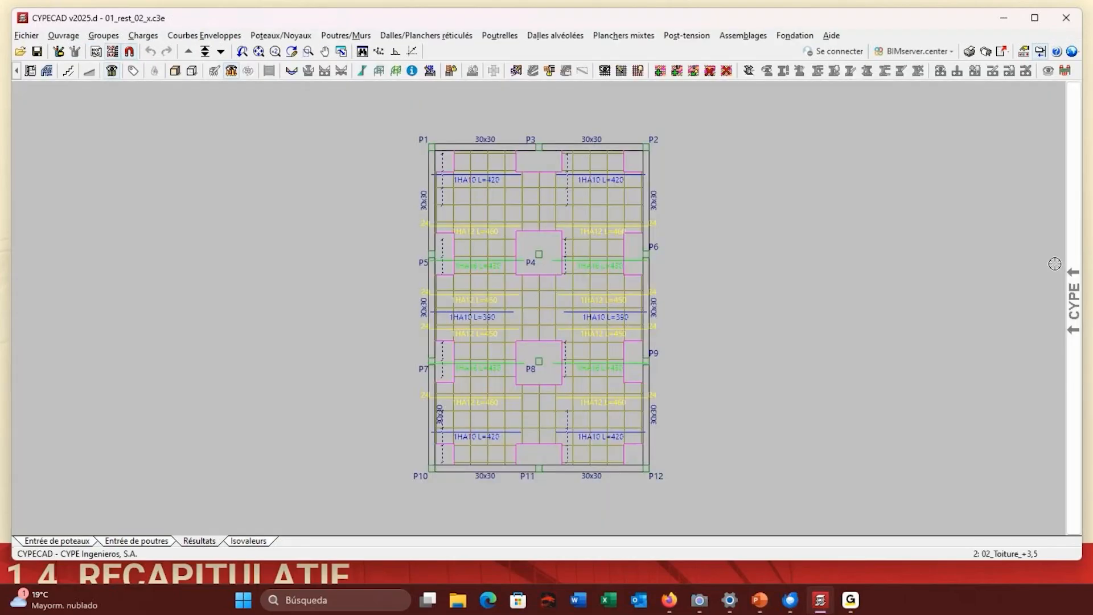
mouse_move(1079, 235)
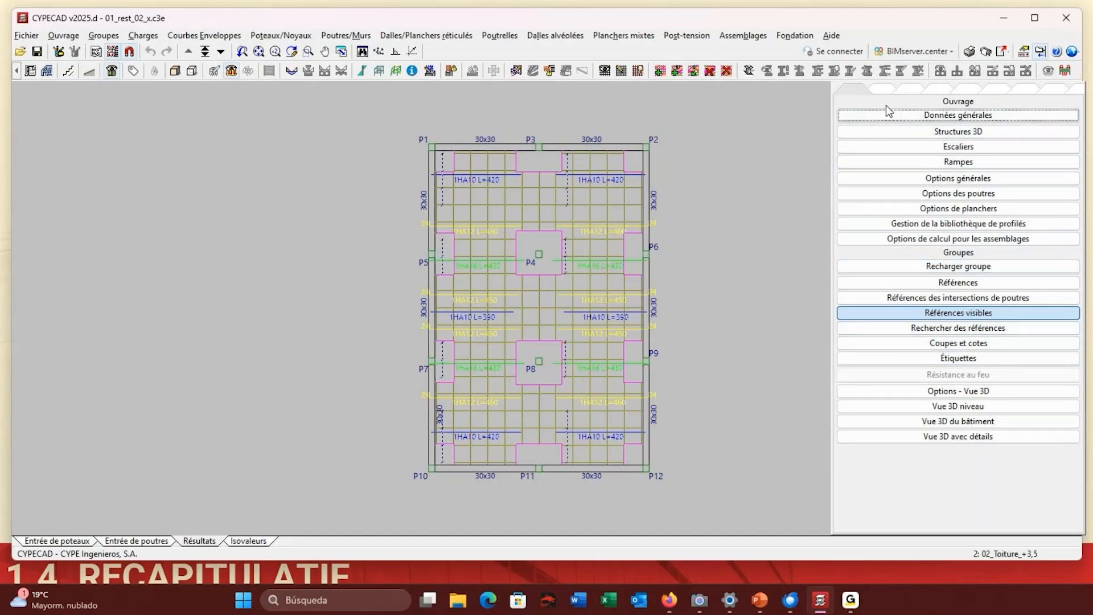
click(885, 90)
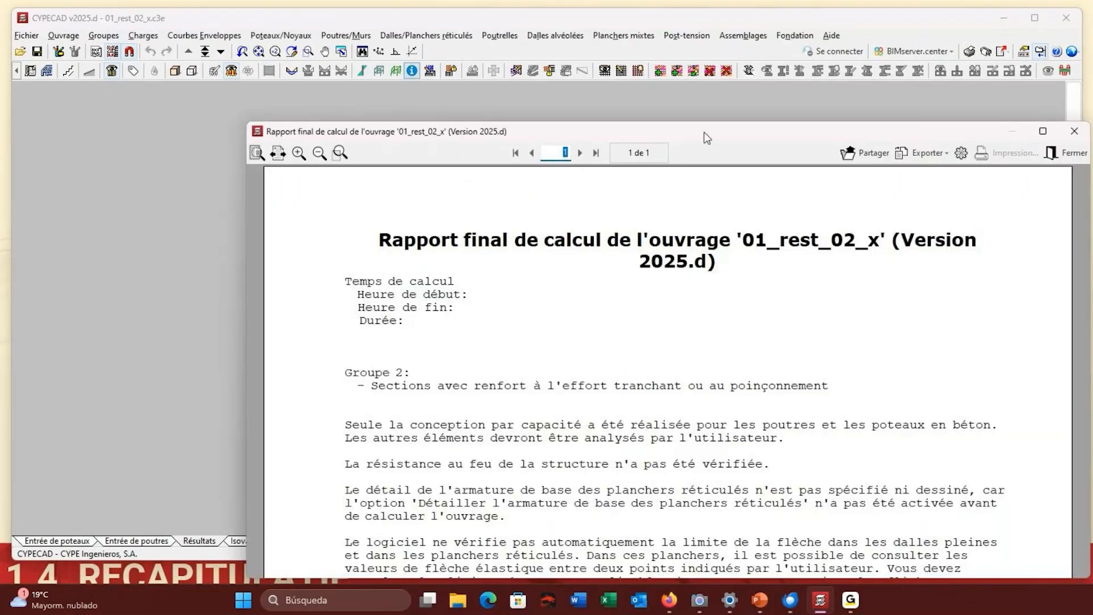
drag(706, 138, 719, 40)
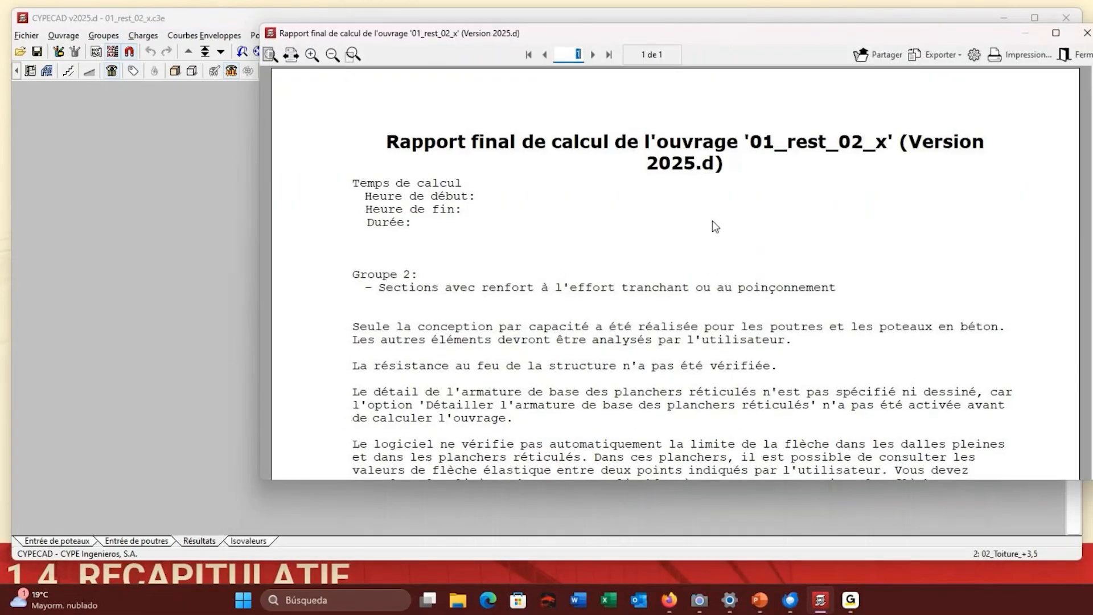
scroll(712, 227, down, 3)
drag(353, 325, 1011, 401)
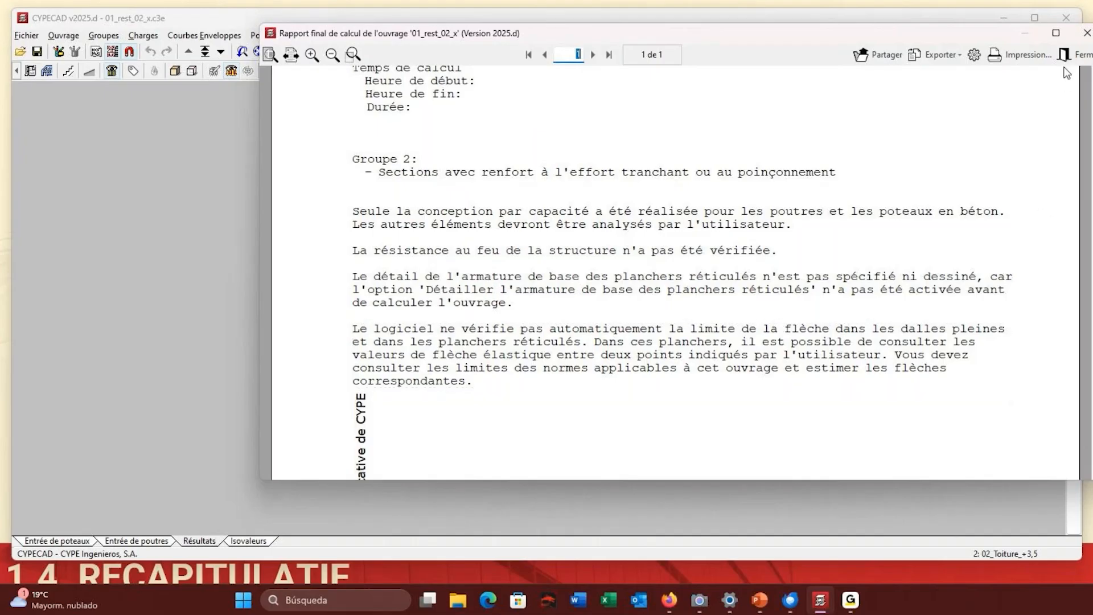
click(1068, 68)
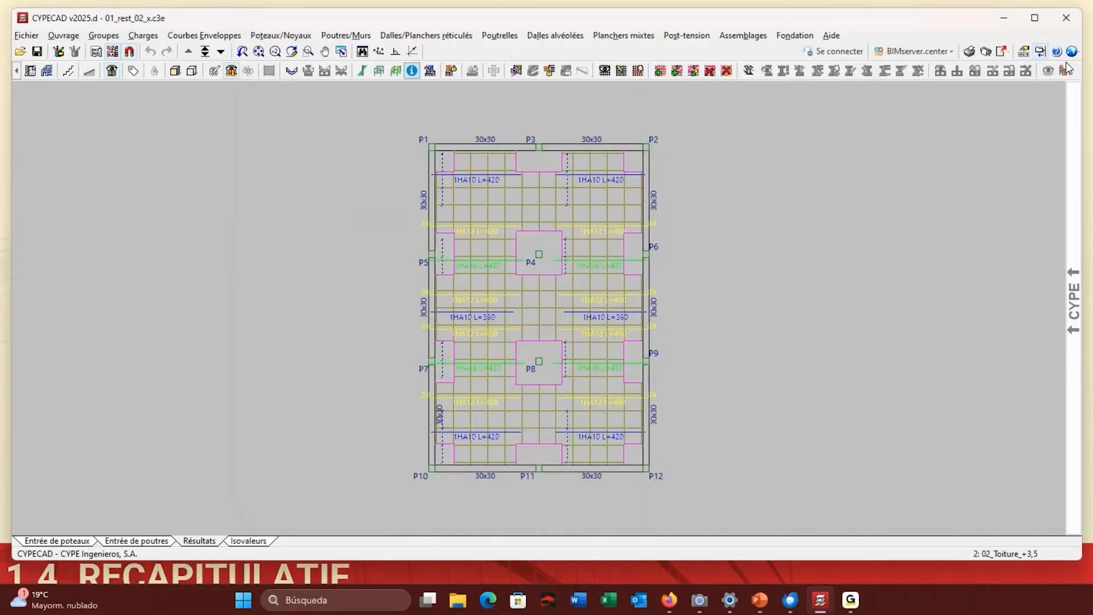
Return to the roof's displacement isovalues and look through the slab reinforcement view options and the available force diagrams without changing anything.
click(248, 541)
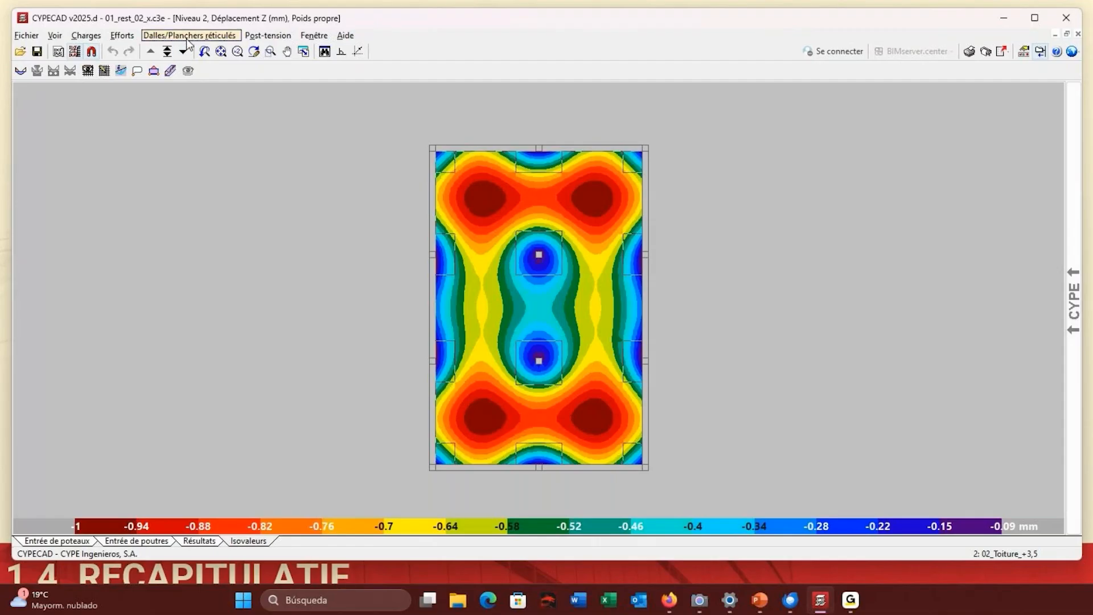
click(188, 36)
click(186, 53)
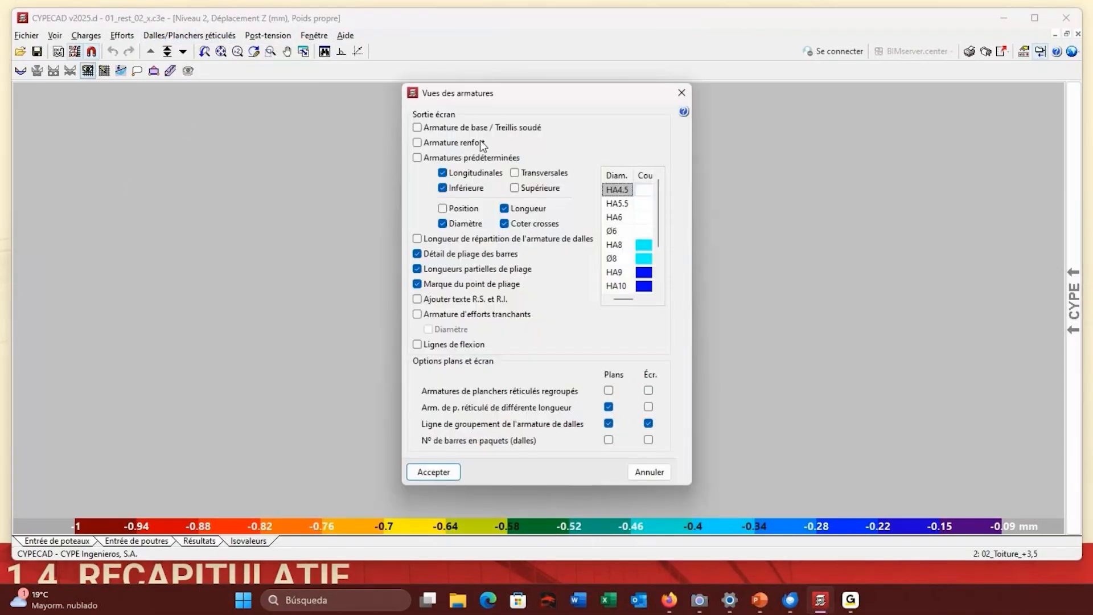
click(649, 471)
click(120, 36)
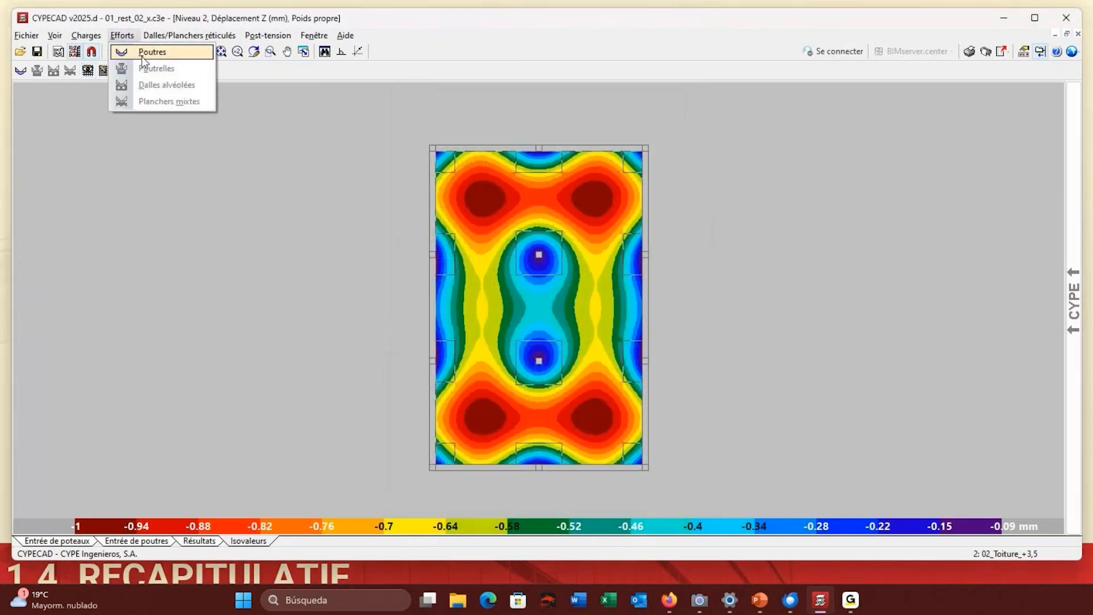
click(172, 138)
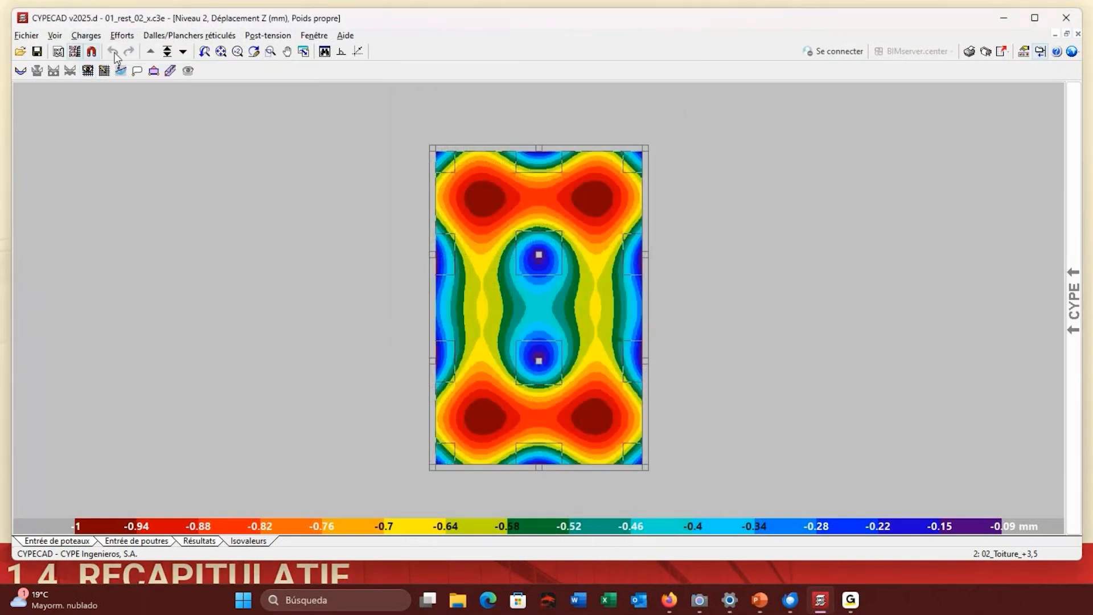
Review the two-point deflection settings and the beam force diagram options, leaving both without changes.
click(199, 36)
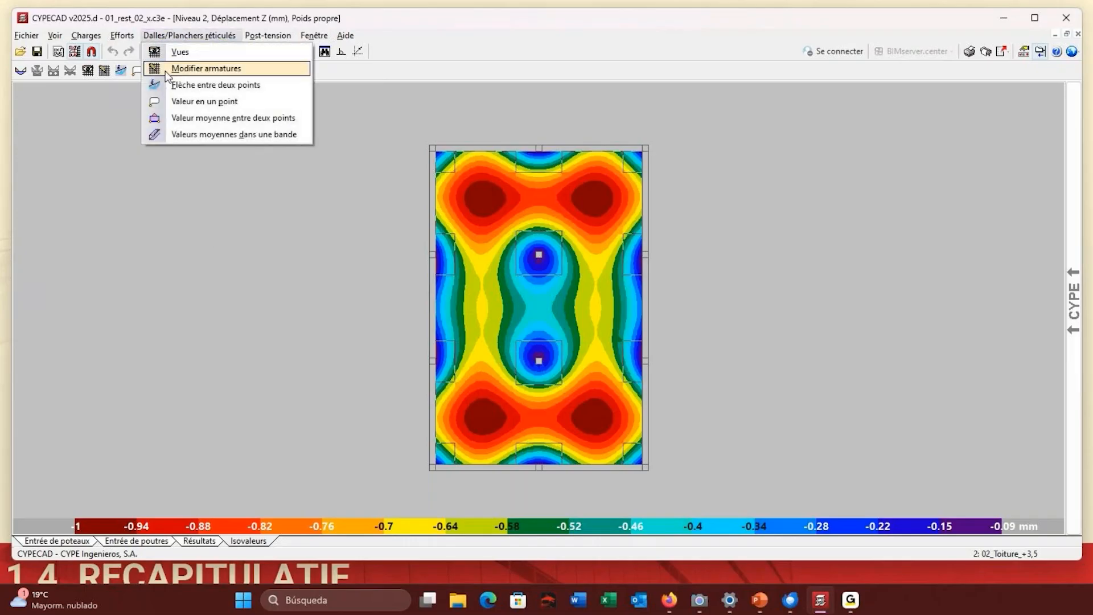
click(173, 272)
click(53, 33)
click(52, 31)
click(120, 71)
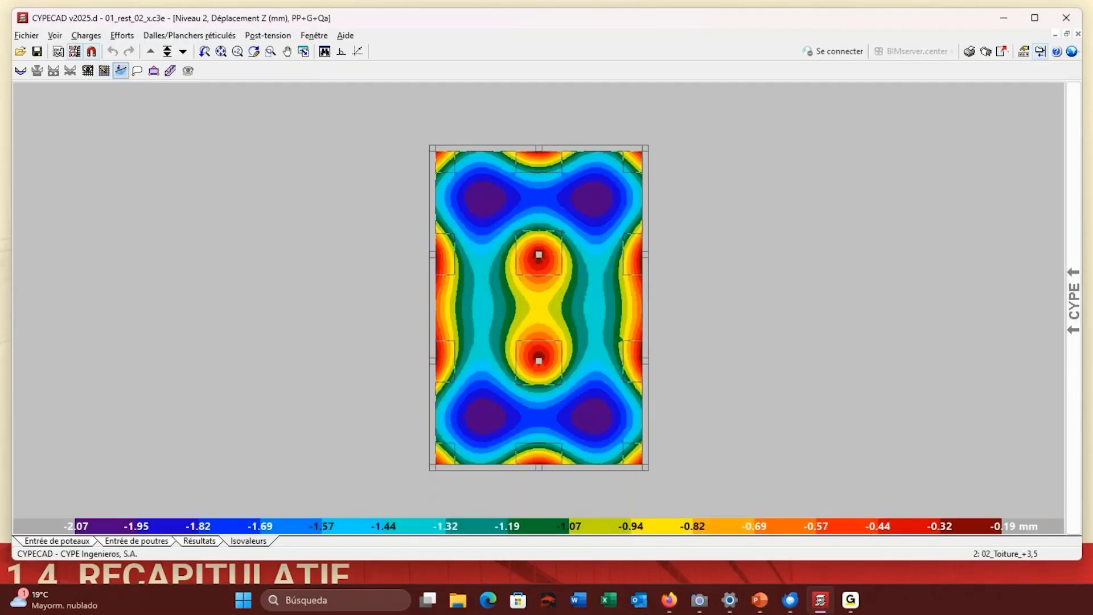
drag(256, 10, 65, 113)
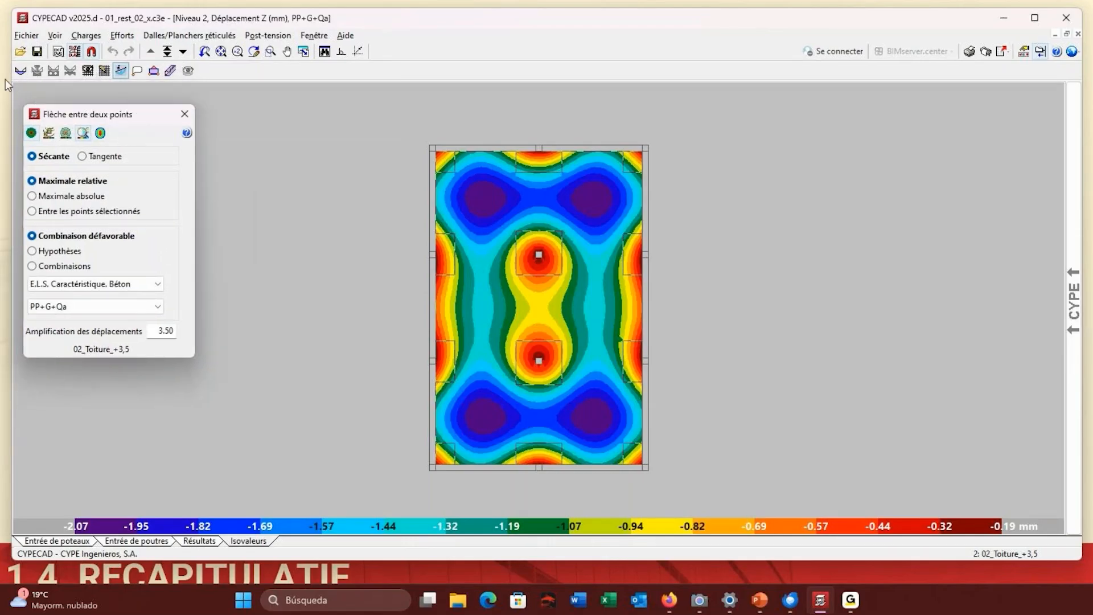
click(16, 65)
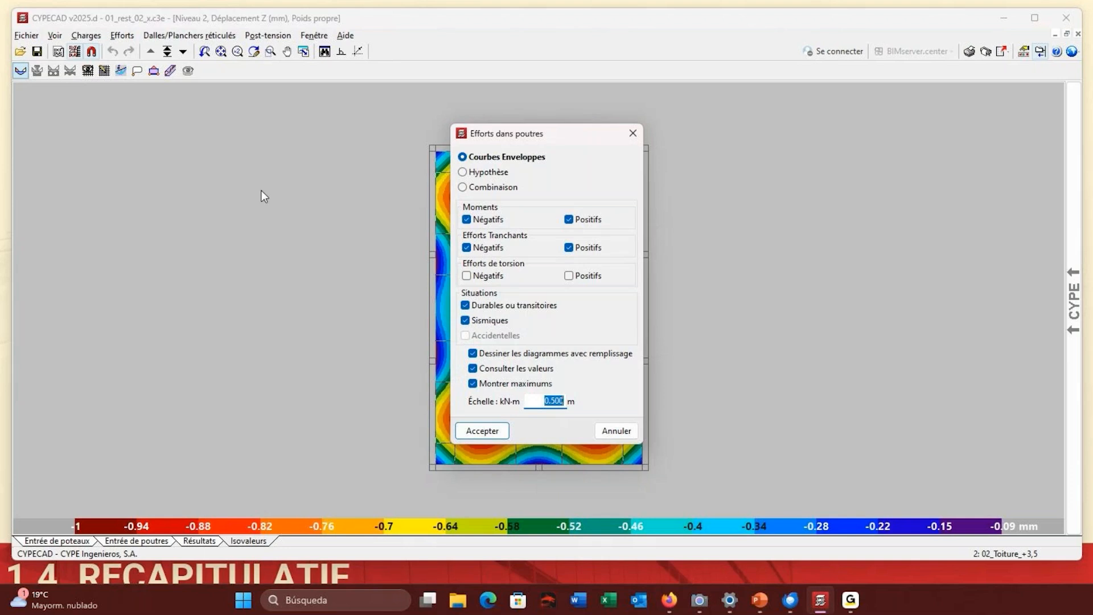
click(617, 431)
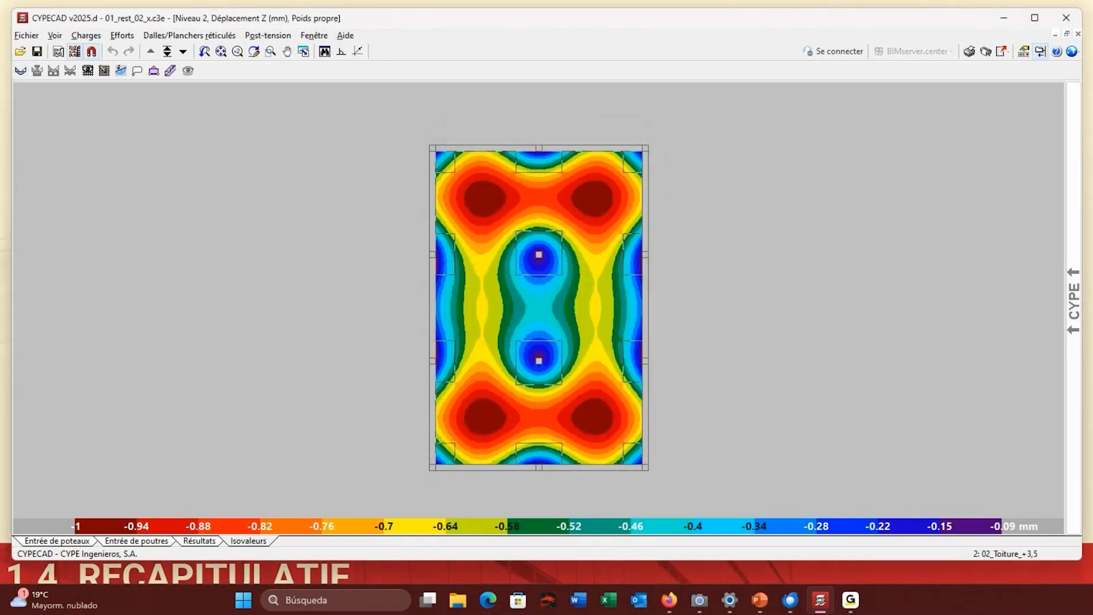
Display the roof slab's reinforcement ratio isovalues for the lower face in direction X and close the isovalue settings.
drag(0, 0, 179, 100)
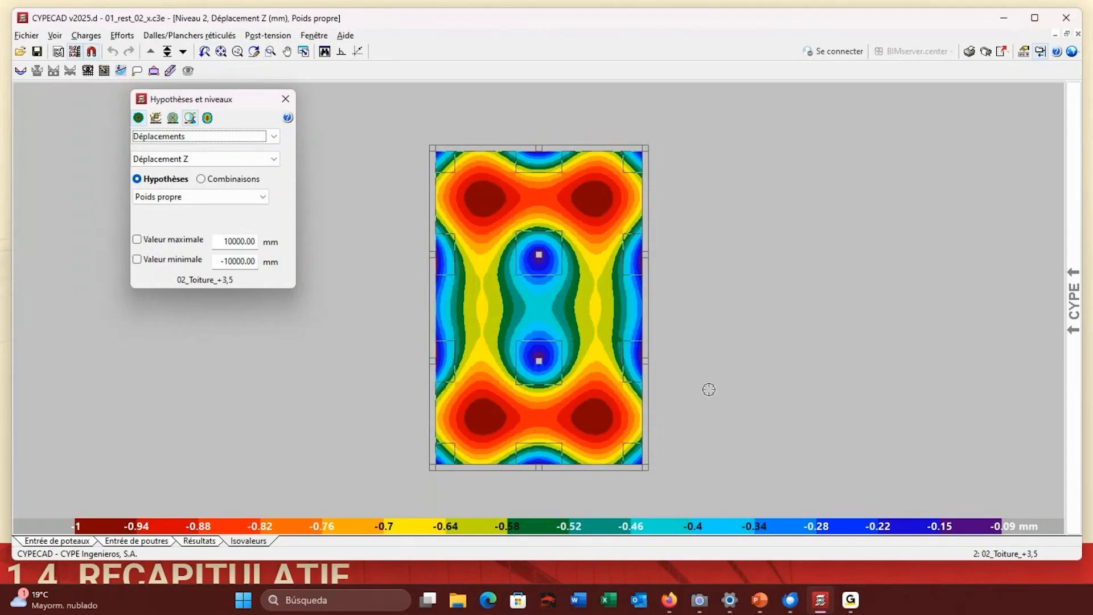
click(249, 134)
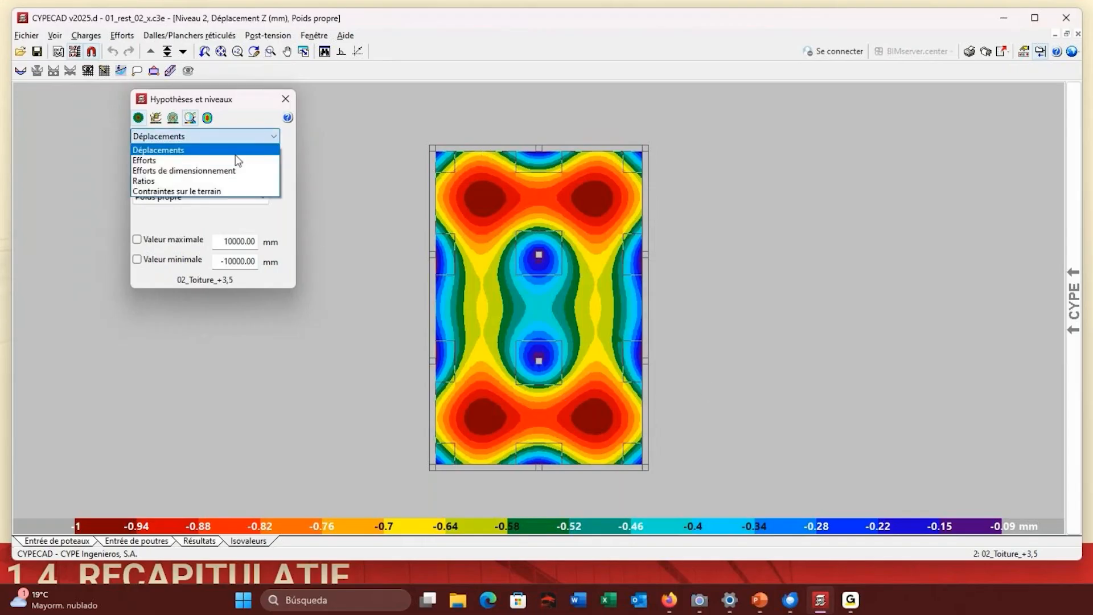
click(170, 181)
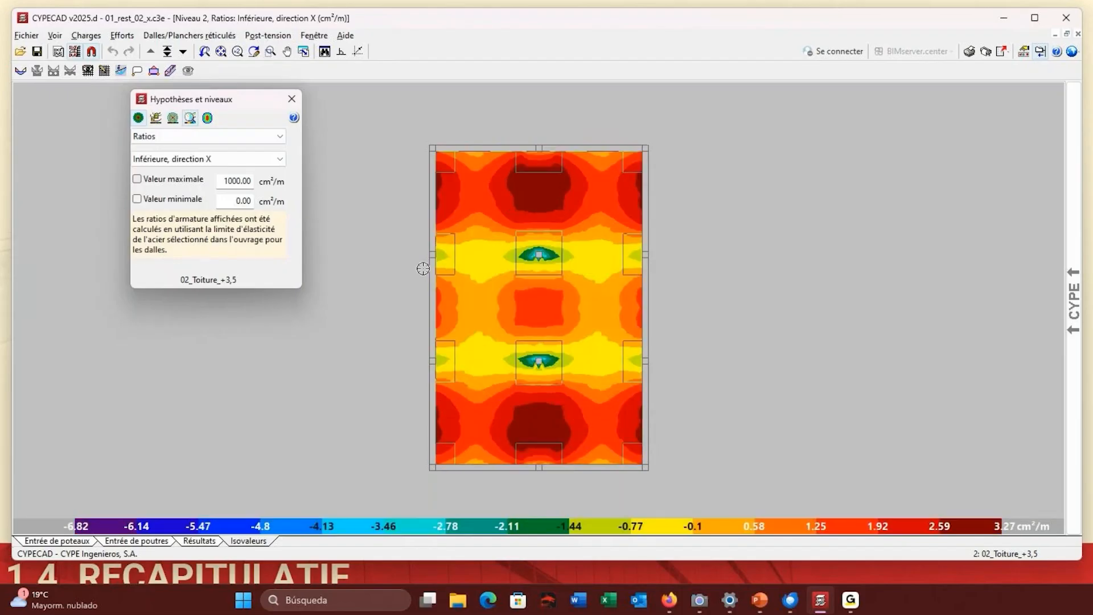
click(291, 99)
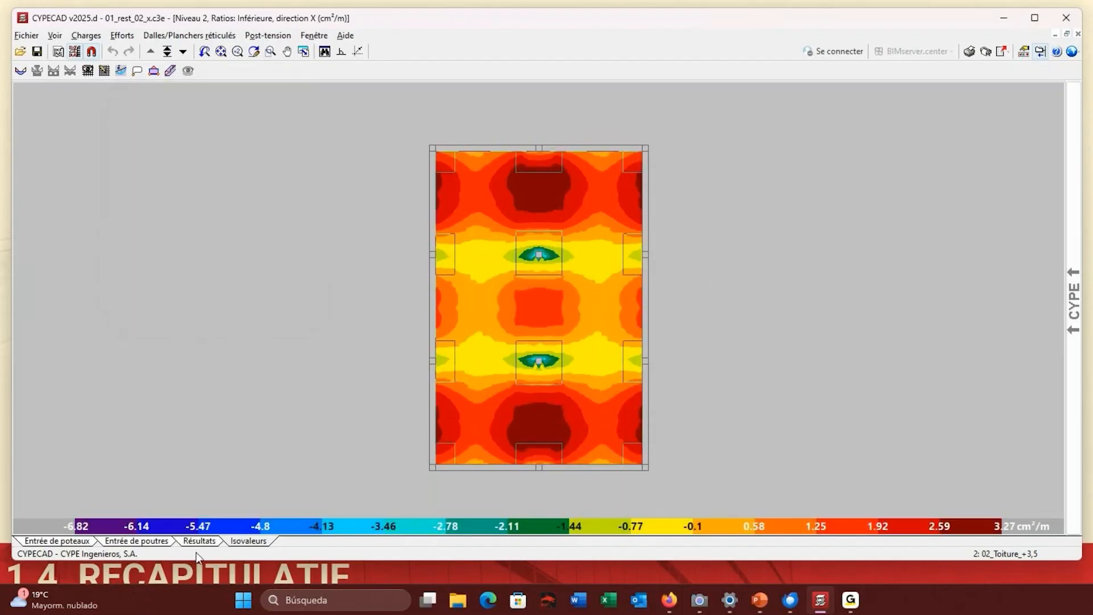
Return to the roof results, examine the punching shear view and its available operations, and close it.
click(196, 543)
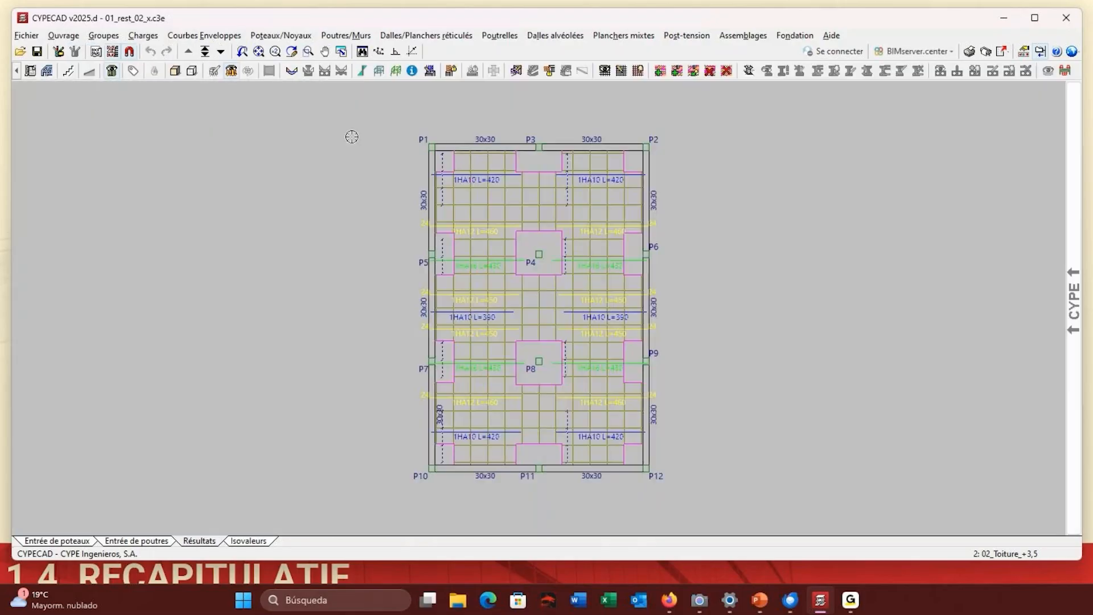
click(424, 35)
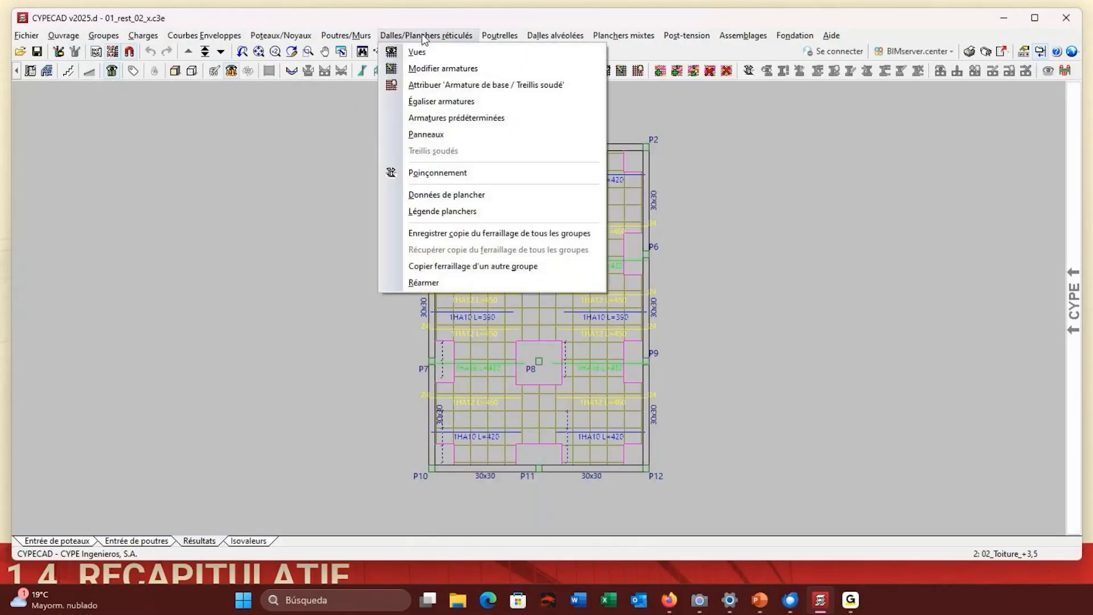
click(428, 173)
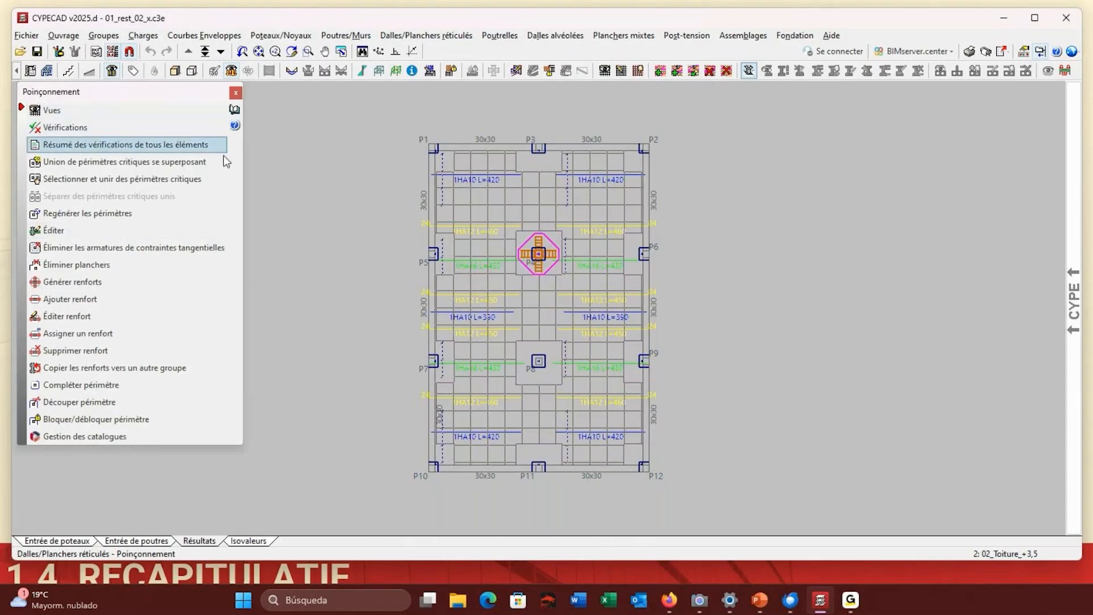
click(236, 93)
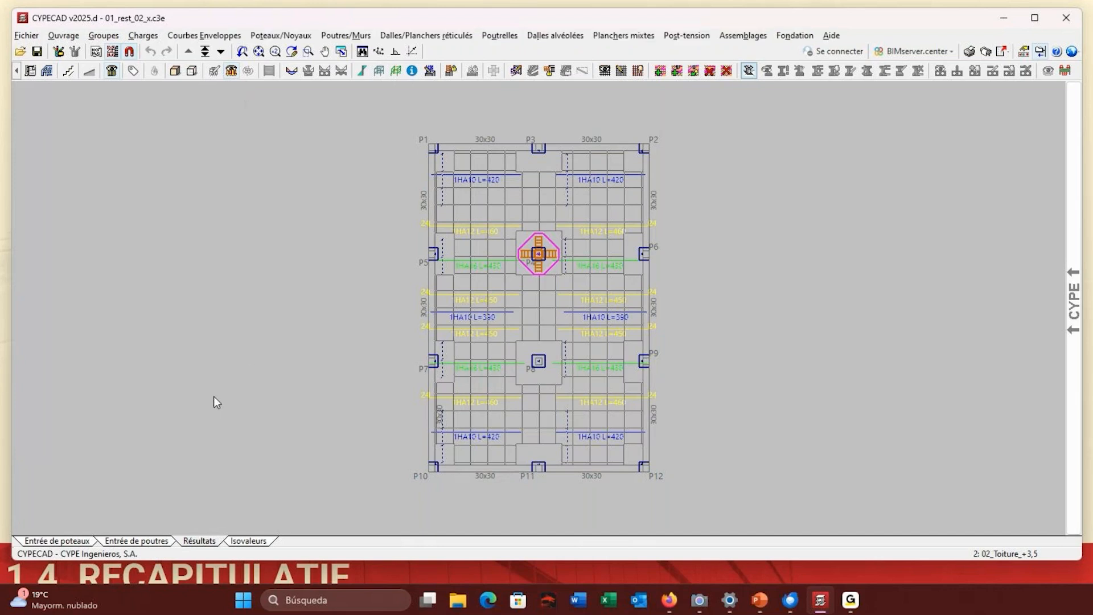
In the beam input view, add a rectangular 15 kN/m² surface load under the permanent loads hypothesis around column P4.
click(147, 542)
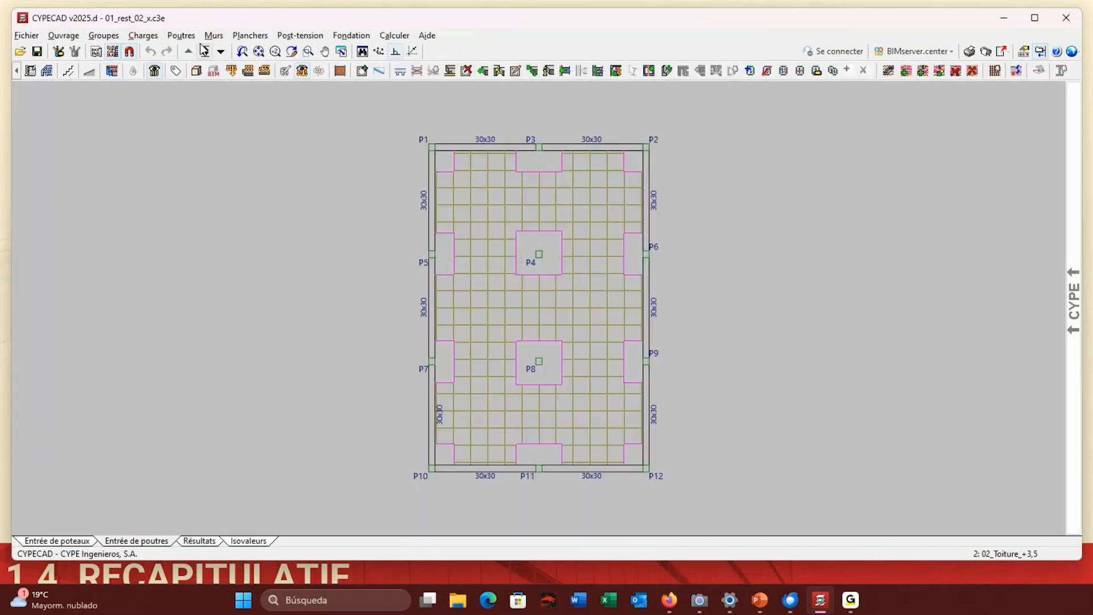
click(142, 36)
click(184, 58)
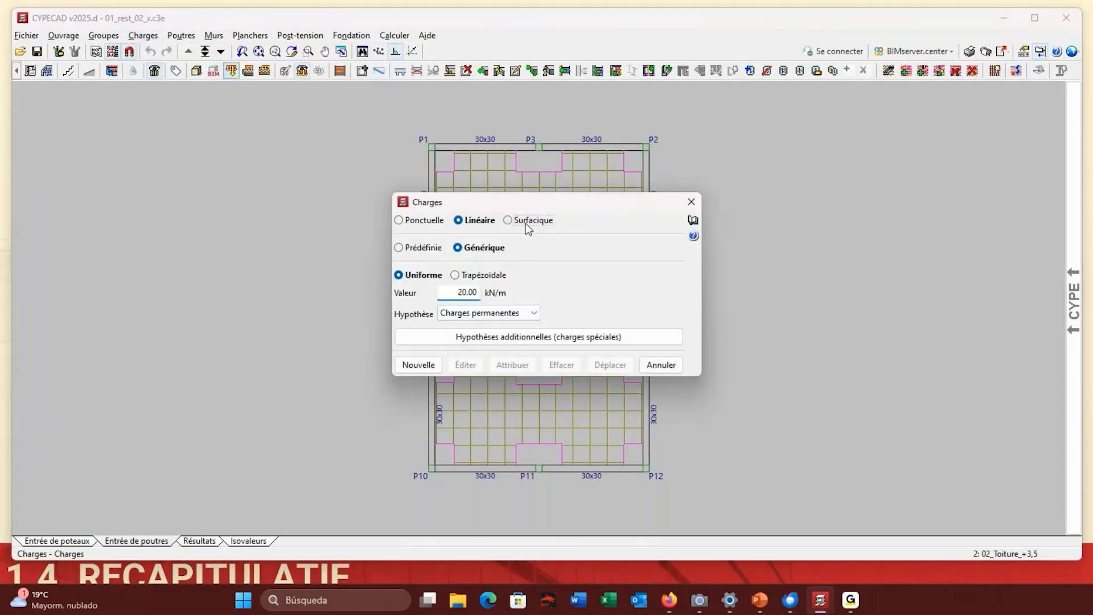
click(525, 222)
click(462, 279)
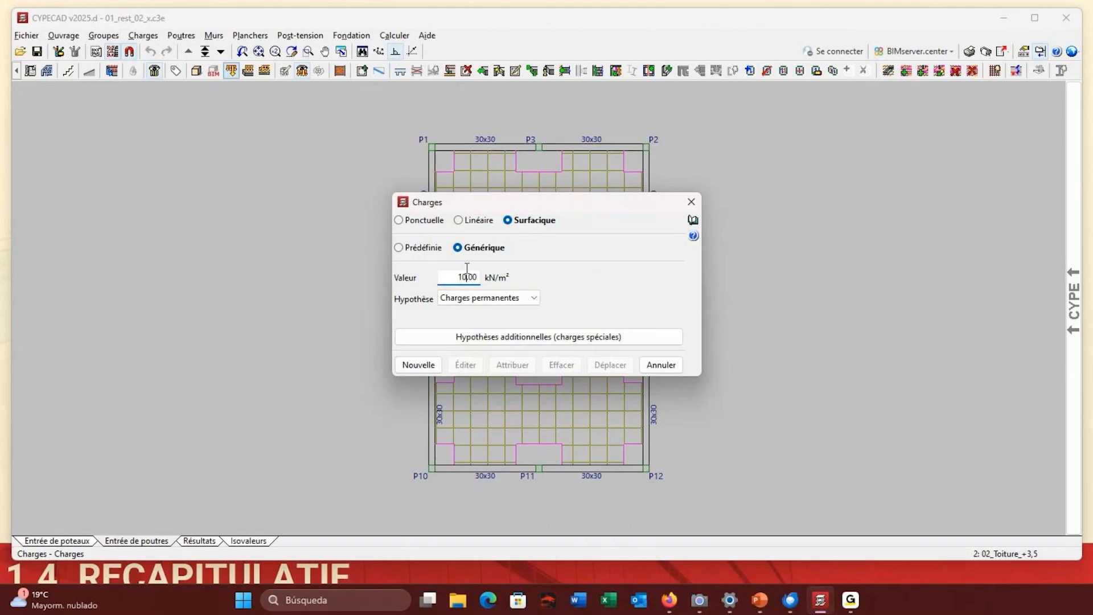
text(5)
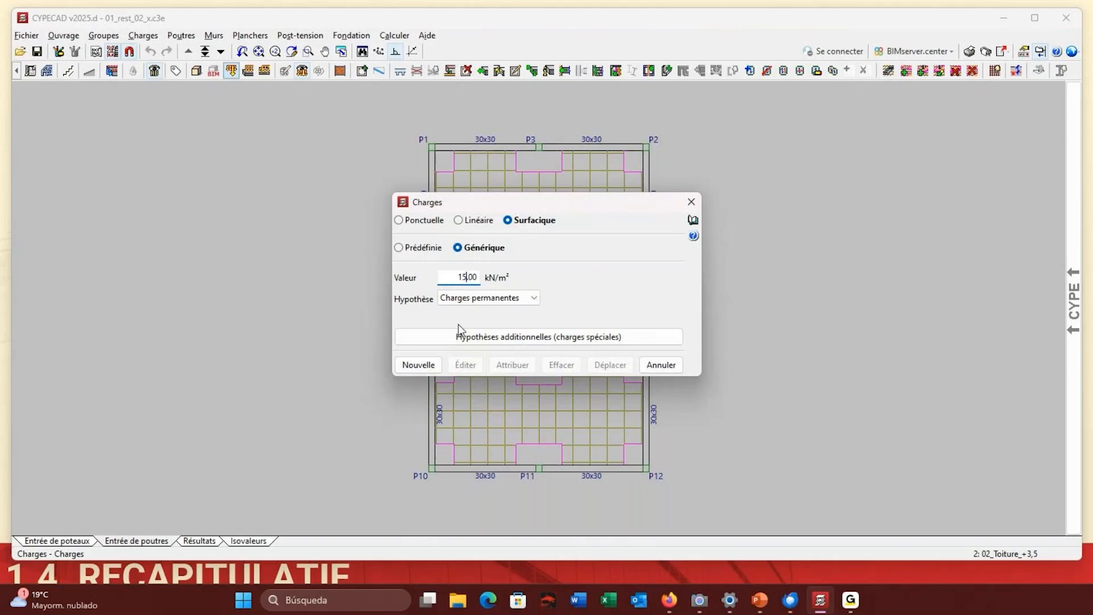
click(421, 367)
click(511, 220)
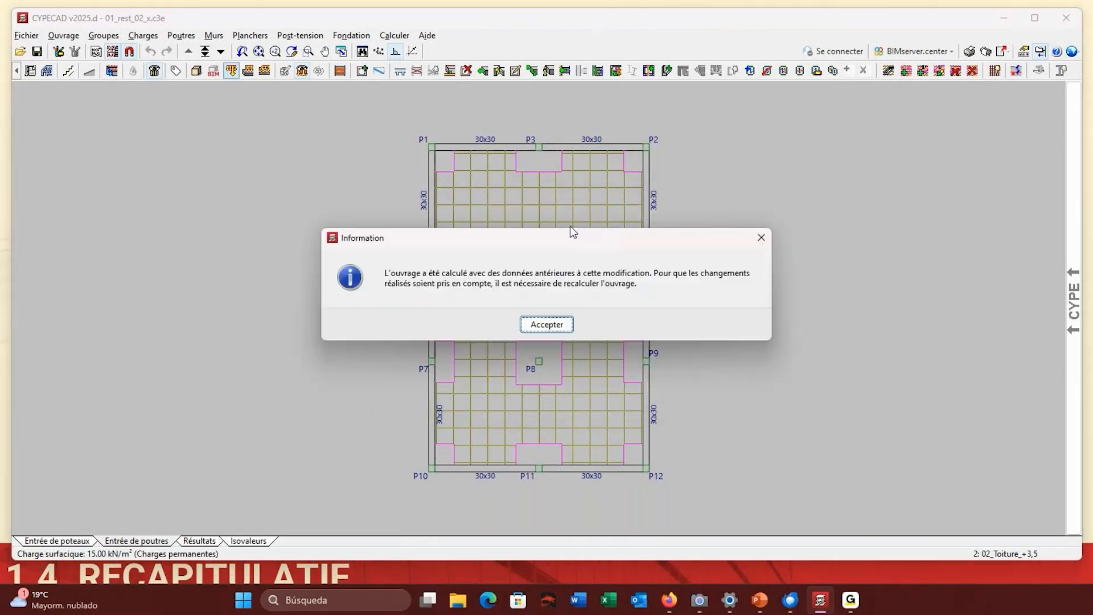
click(539, 325)
click(581, 227)
click(578, 284)
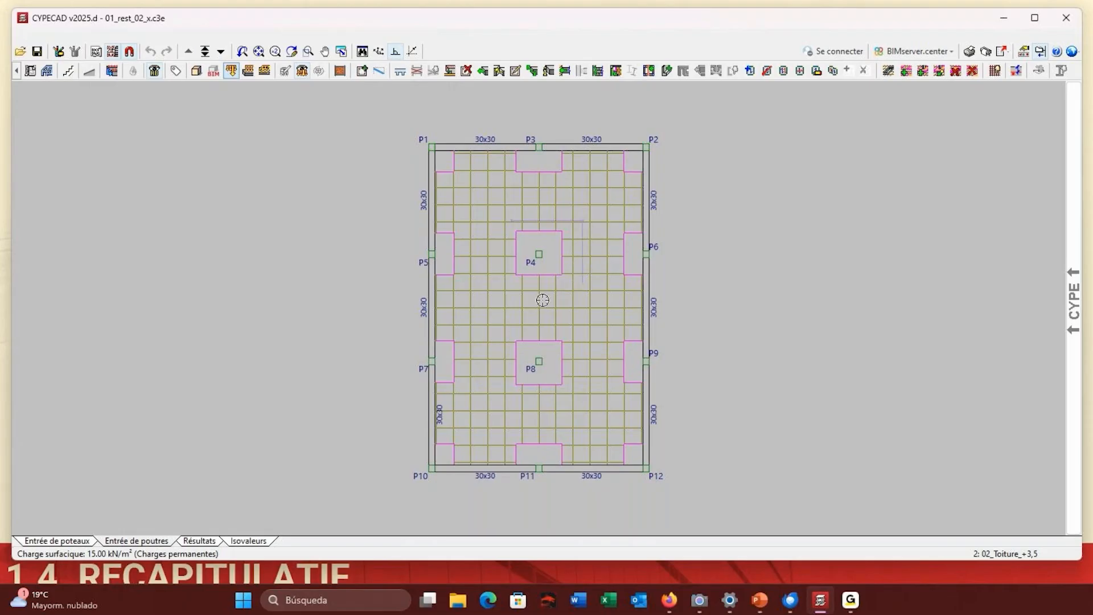
click(511, 283)
Recalculate the structure with the sizing options as they are, read the final calculation report and close it.
click(388, 36)
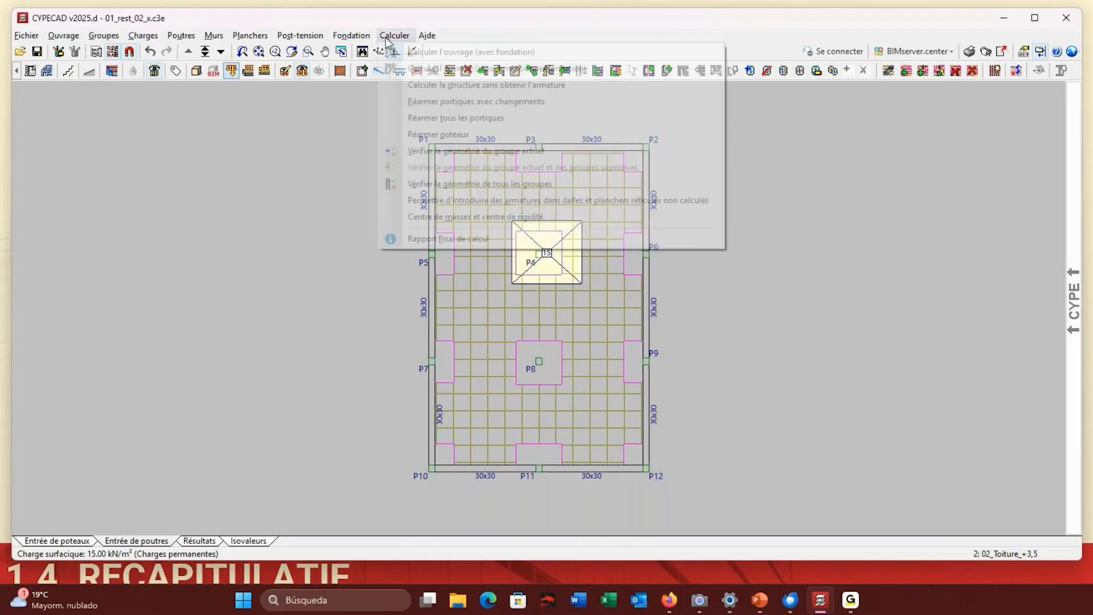
click(473, 72)
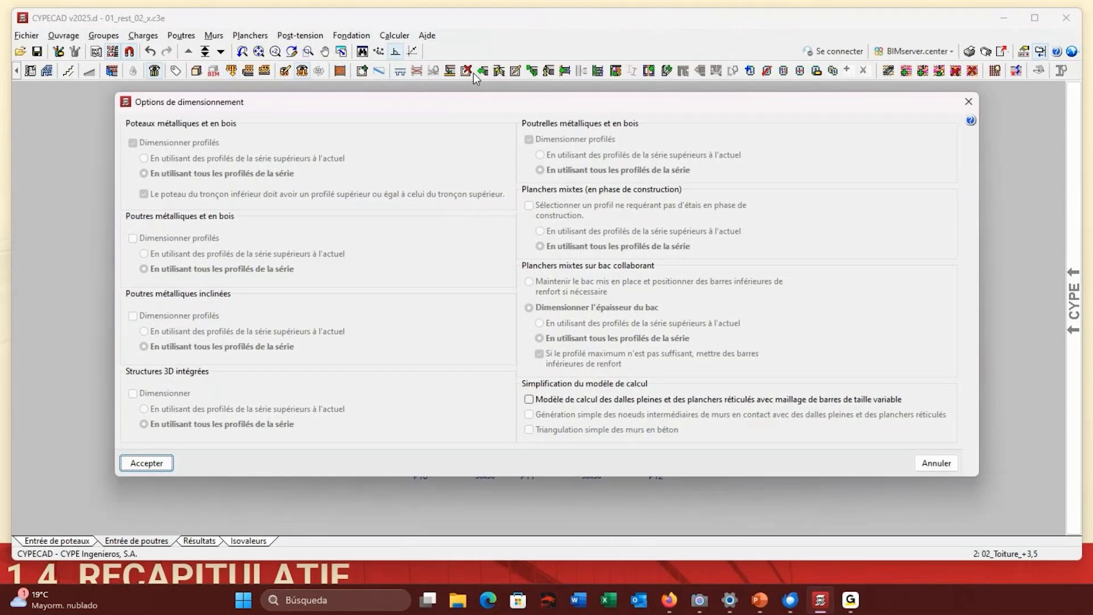
click(146, 462)
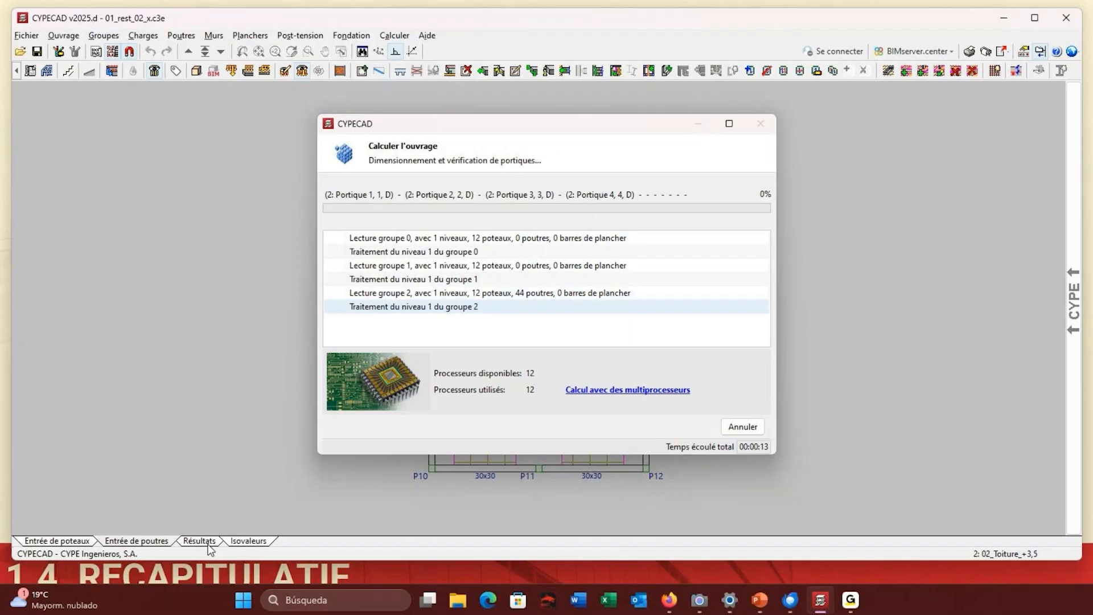
click(593, 572)
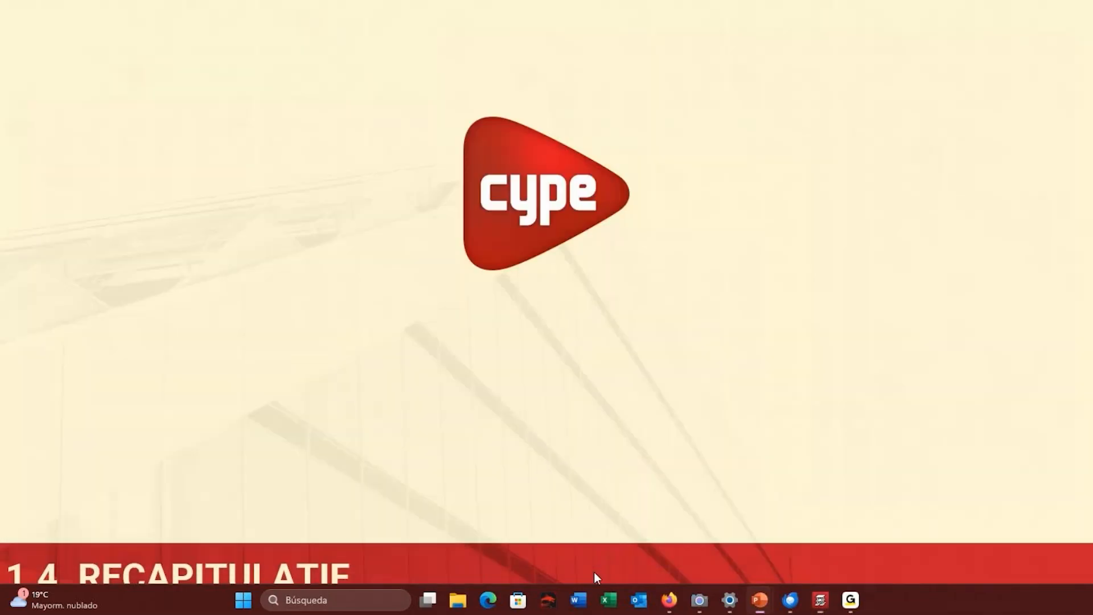
click(454, 481)
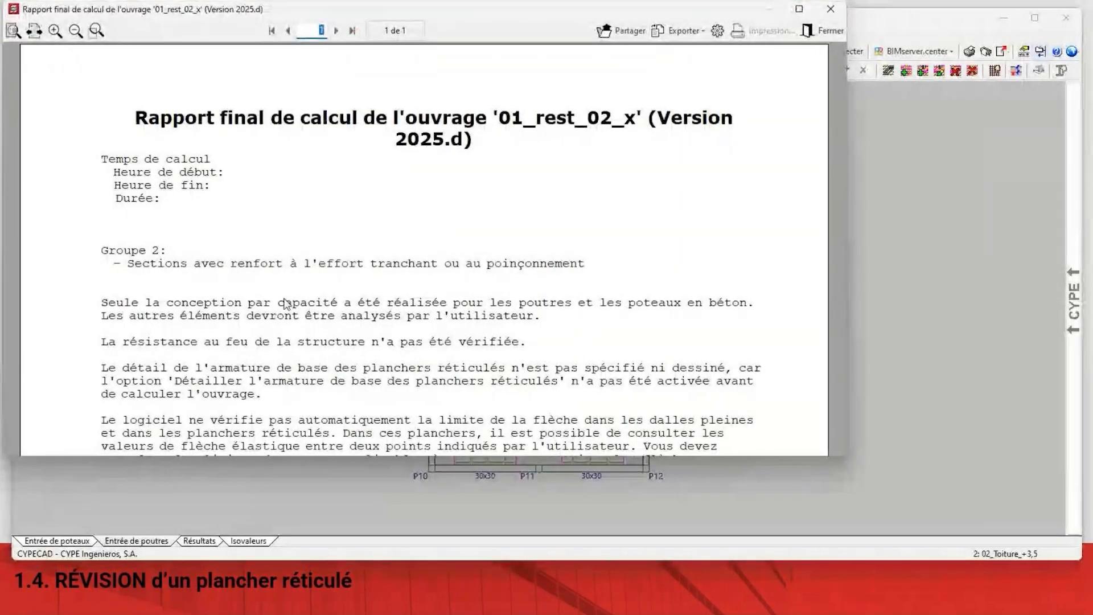
scroll(398, 271, down, 3)
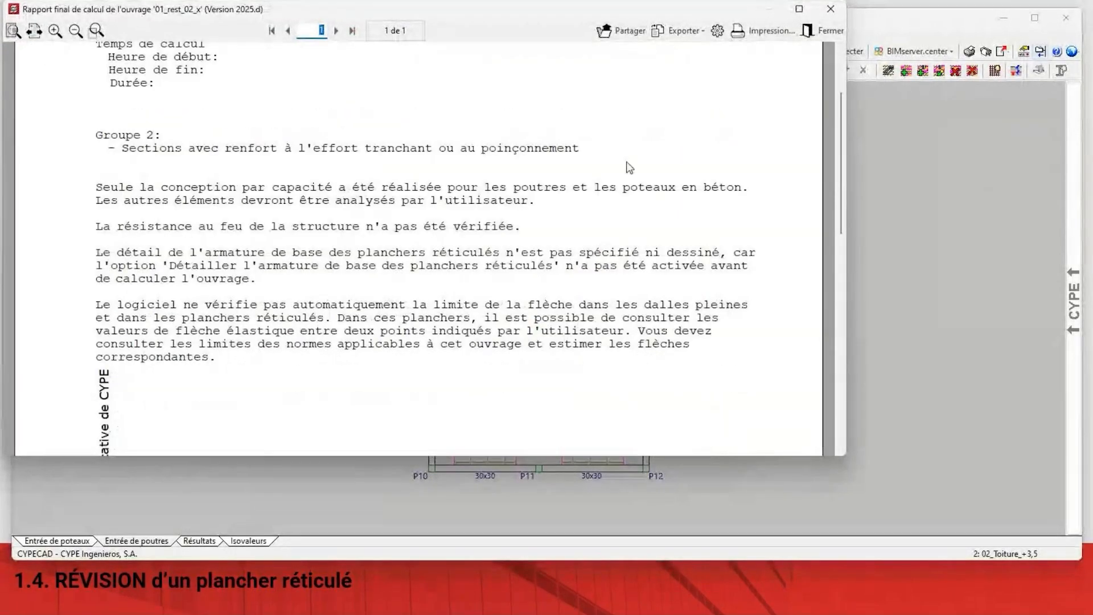
click(818, 34)
Open the roof's punching shear results and delete the punching reinforcement in both directions at column P4.
click(199, 541)
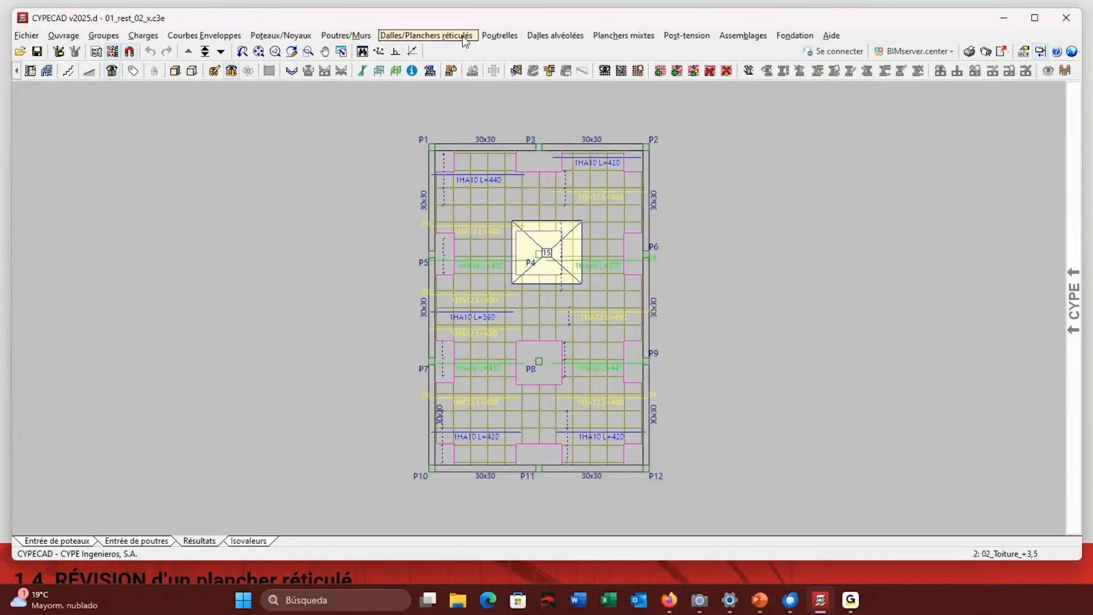
click(465, 37)
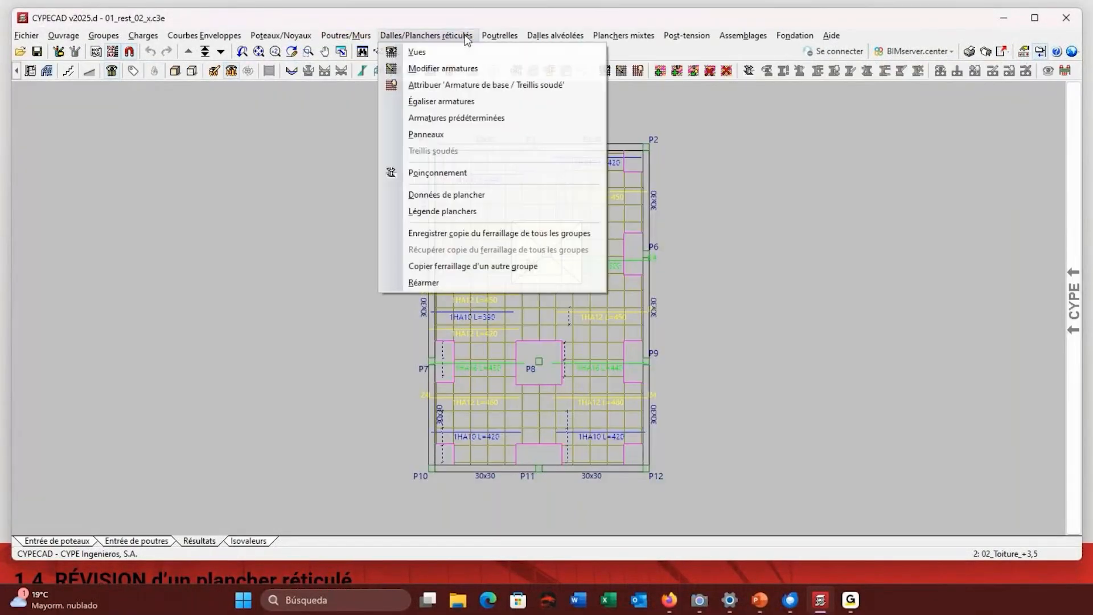
click(438, 172)
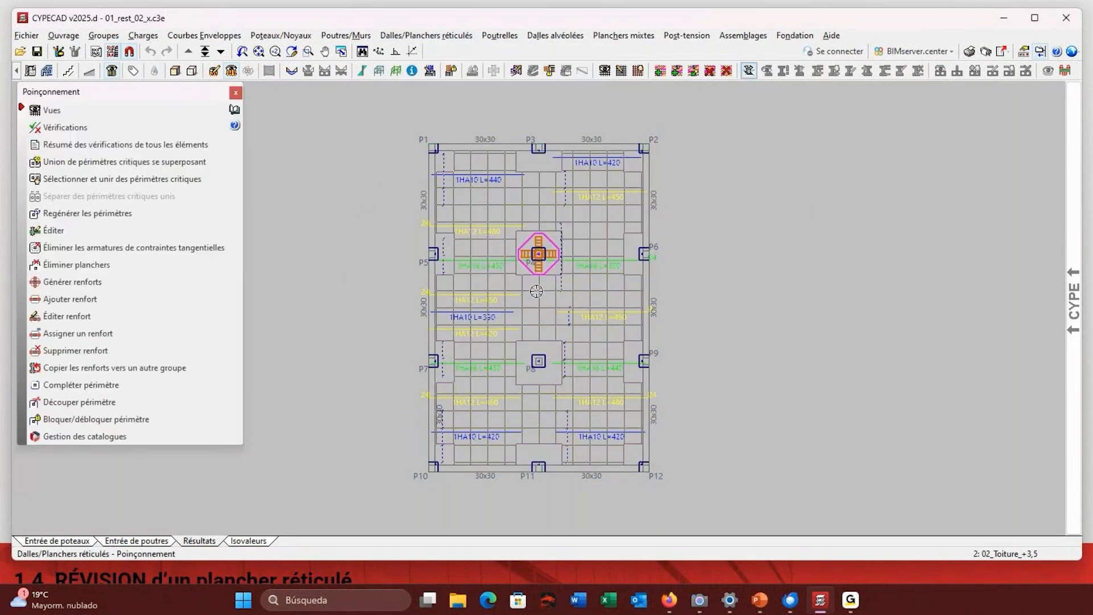
click(80, 351)
click(542, 266)
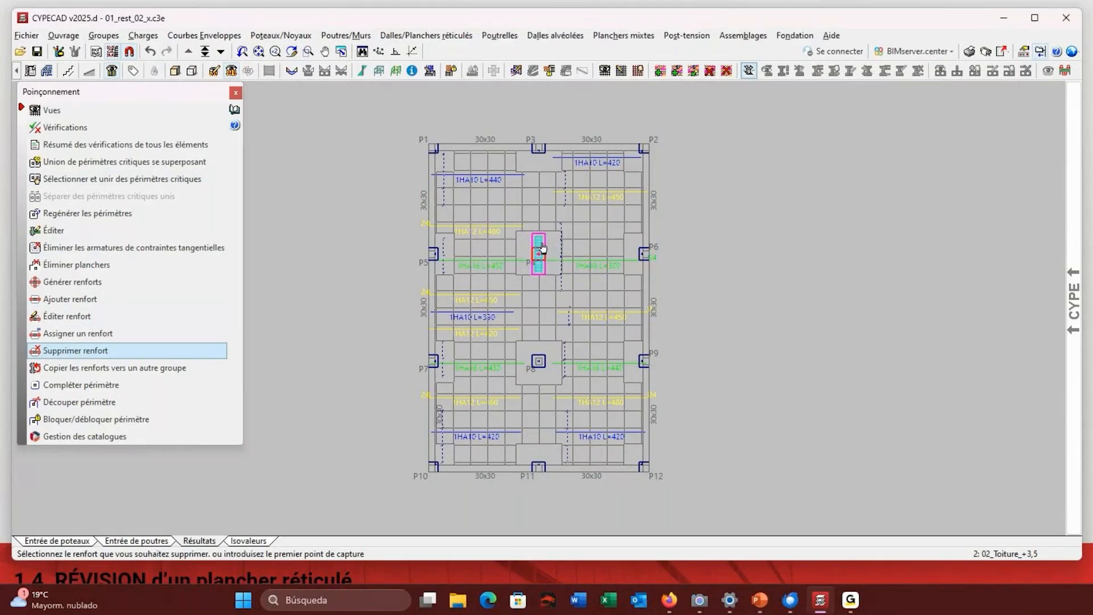
scroll(617, 238, up, 2)
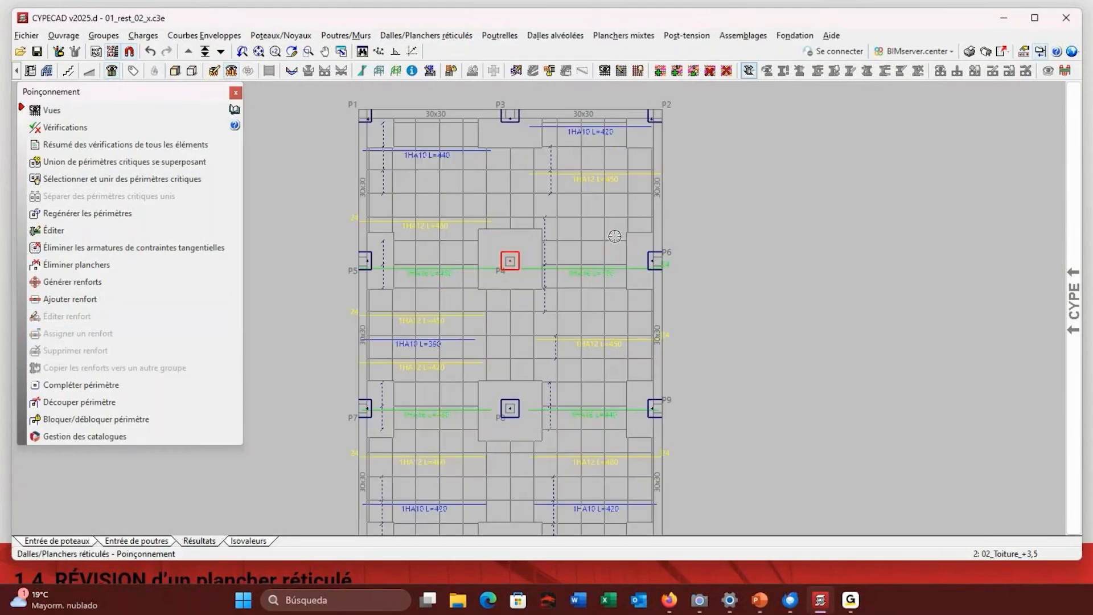
Look at the surface load around P4 in the beam input view and open the punching shear verifications for column P4.
click(161, 538)
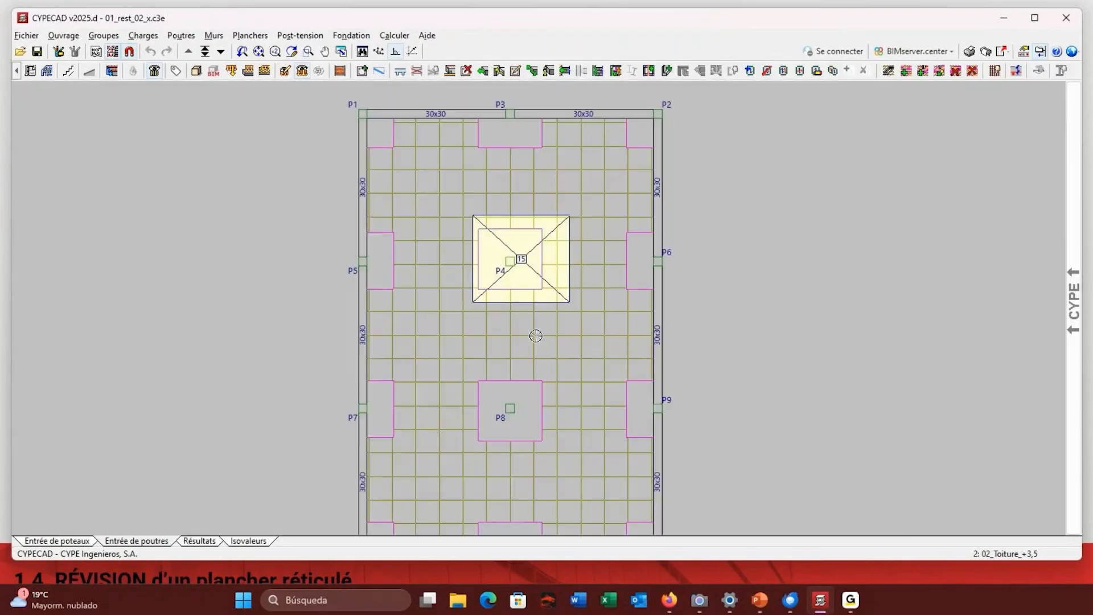
click(206, 541)
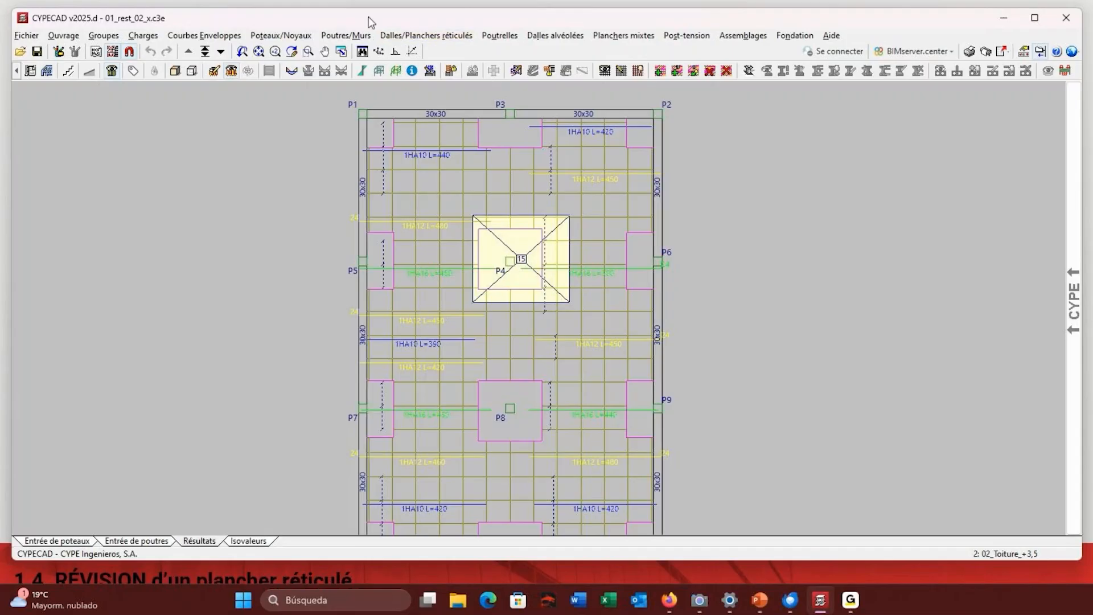
click(416, 36)
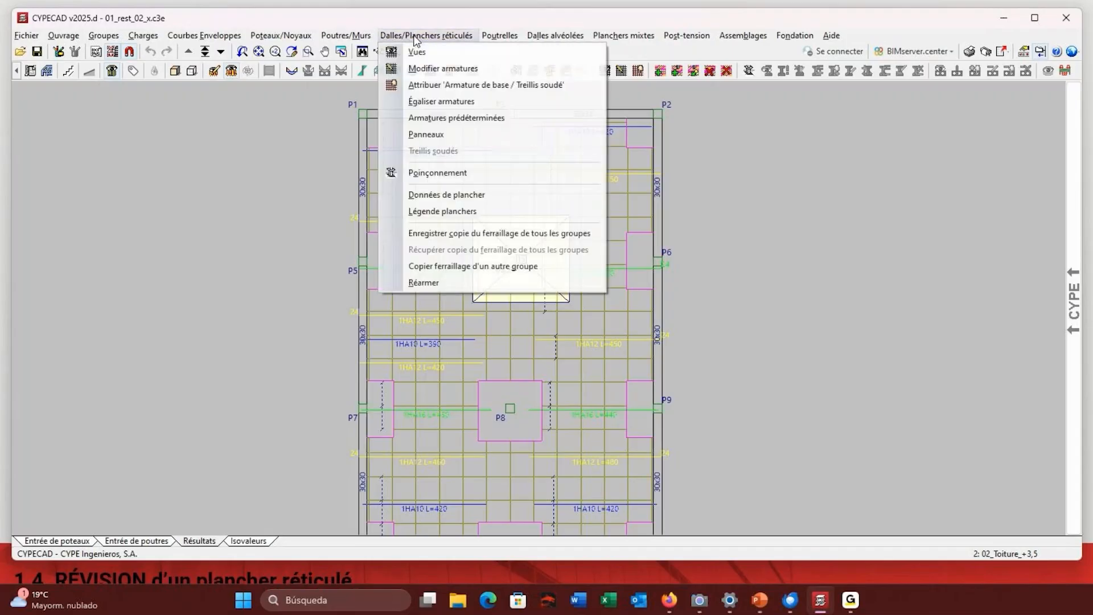
click(422, 172)
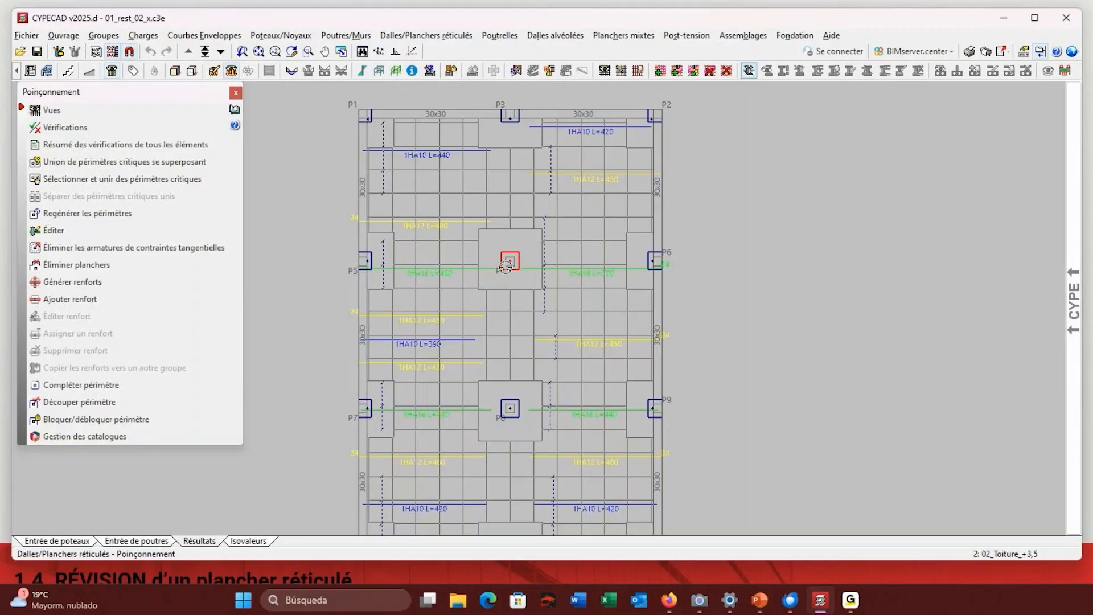
click(85, 127)
click(512, 265)
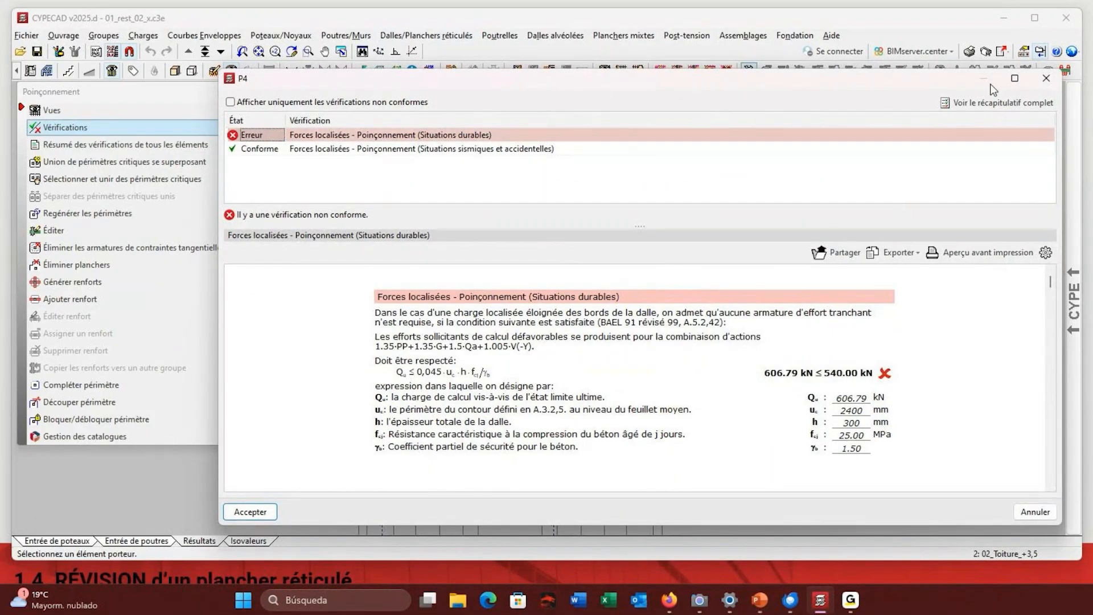
Generate beam-type punching reinforcement r1 at column P4, with a length of 80 cm from the supporting element.
click(1045, 78)
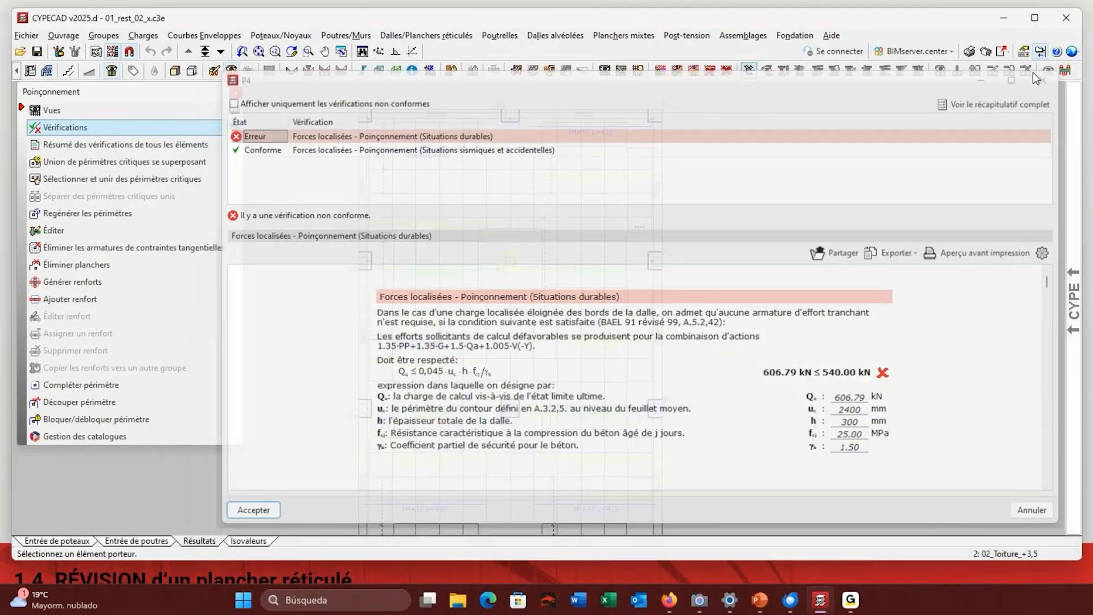
click(53, 279)
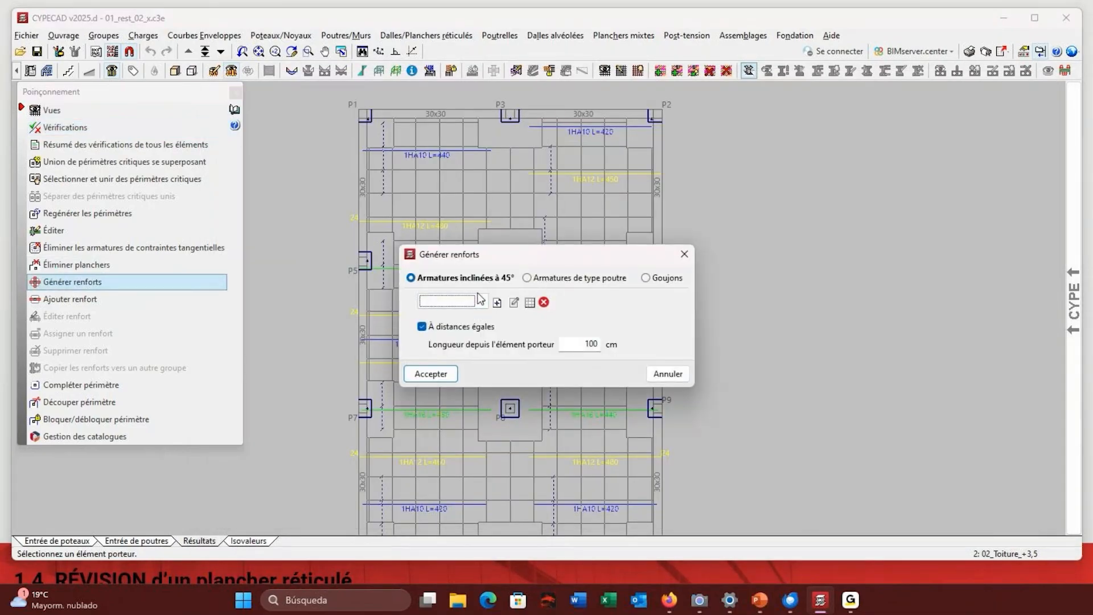
click(576, 280)
click(482, 301)
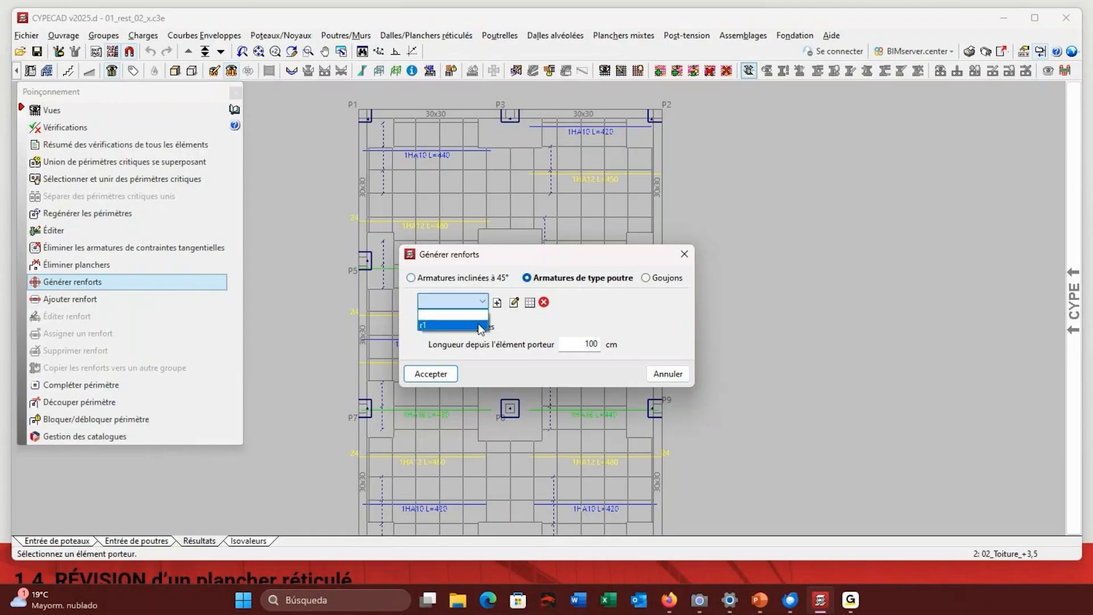
click(450, 325)
text(80)
click(426, 379)
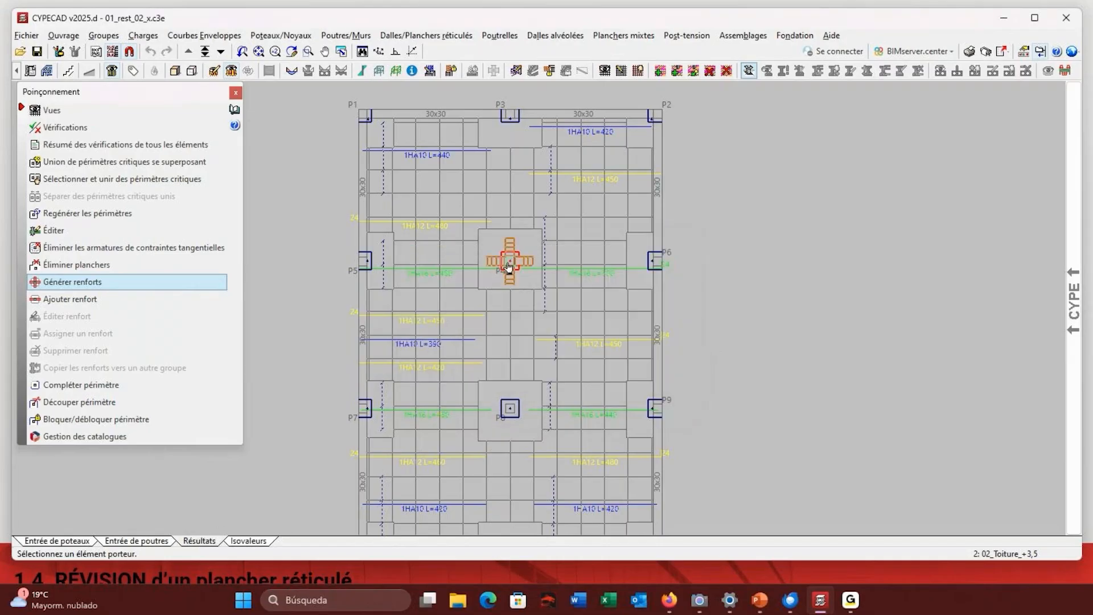
Check the punching verifications of column P4 again, and close them along with the punching shear tools.
click(63, 127)
click(516, 261)
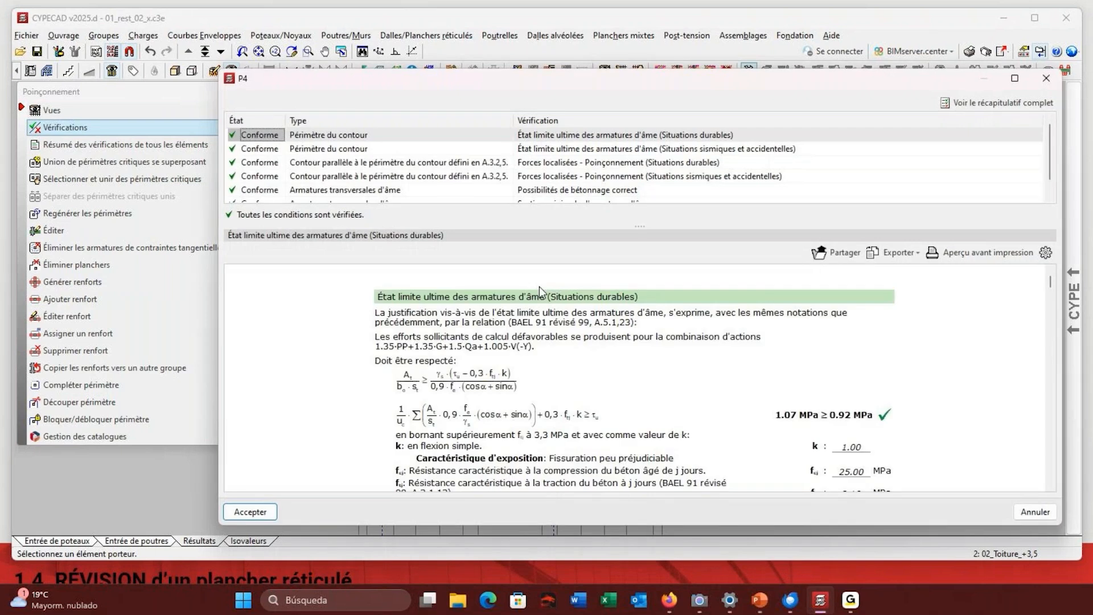
click(1045, 78)
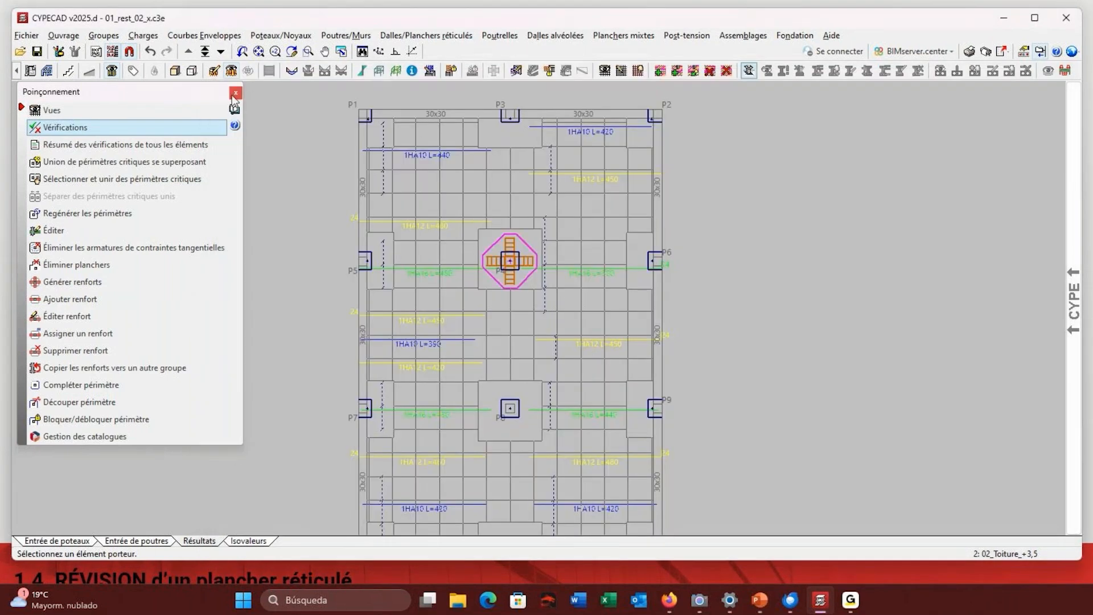
click(235, 93)
Open the frame running through P1, P3 and P2 in the beam editor and bring its window fully into view.
click(344, 36)
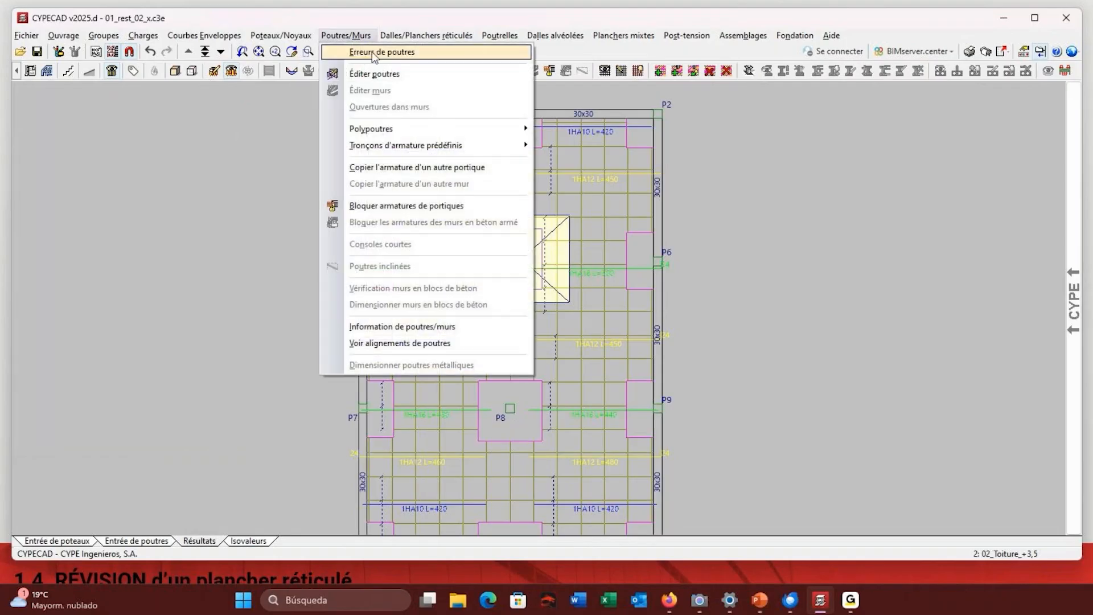
click(370, 74)
click(453, 115)
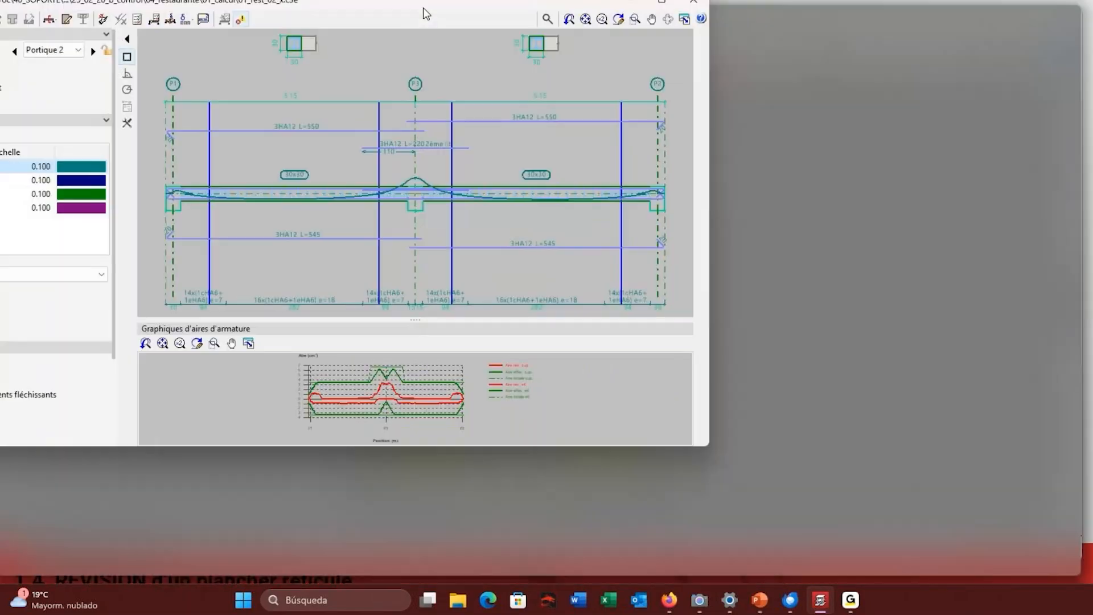
mouse_move(422, 8)
mouse_down()
mouse_move(559, 103)
mouse_move(712, 71)
mouse_move(692, 45)
mouse_up()
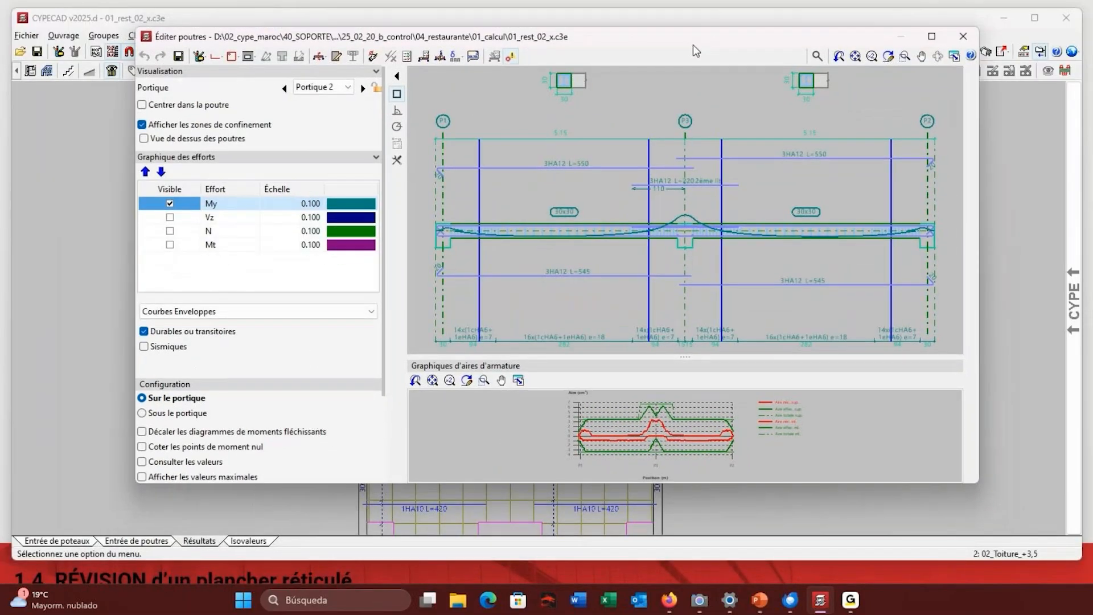
Examine the ULS and SLS verifications of the beam span between P1 and P3, and close the beam editor.
click(402, 57)
click(541, 235)
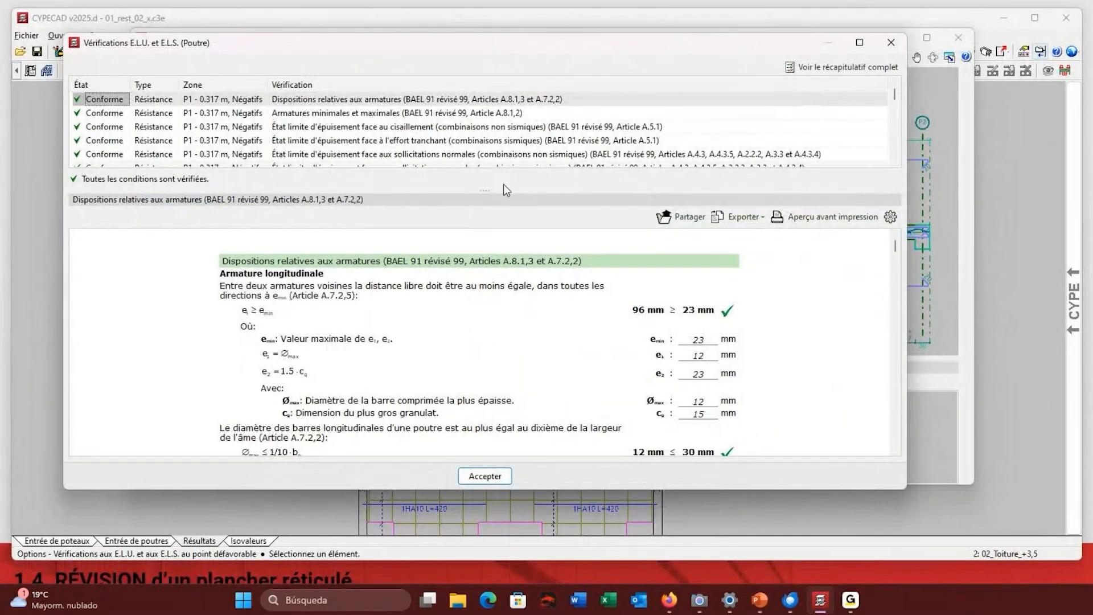
drag(484, 292, 484, 294)
scroll(471, 182, down, 5)
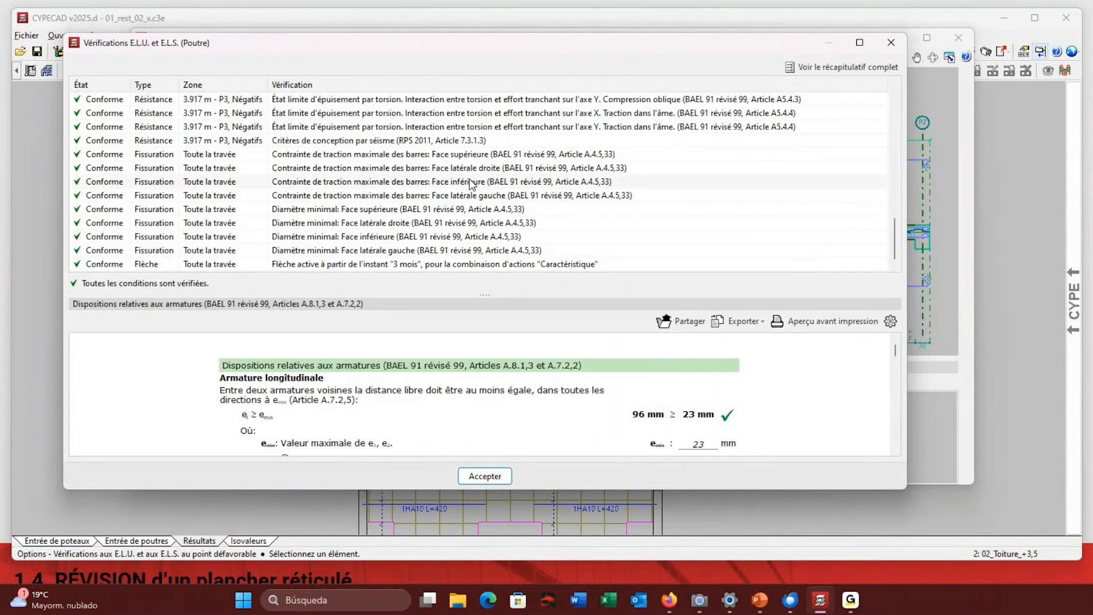
click(902, 43)
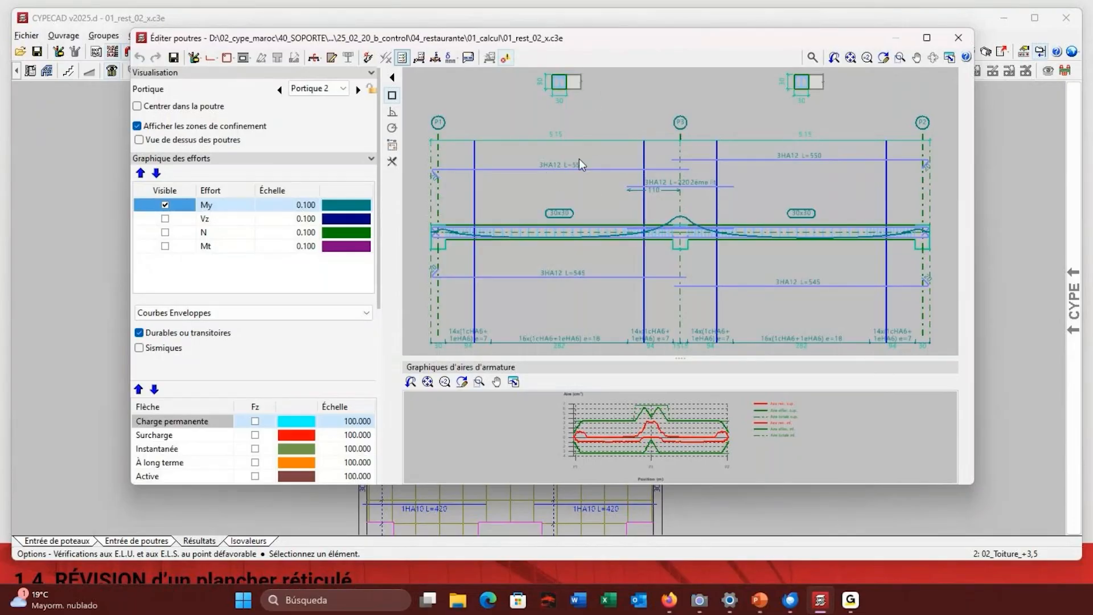
click(958, 37)
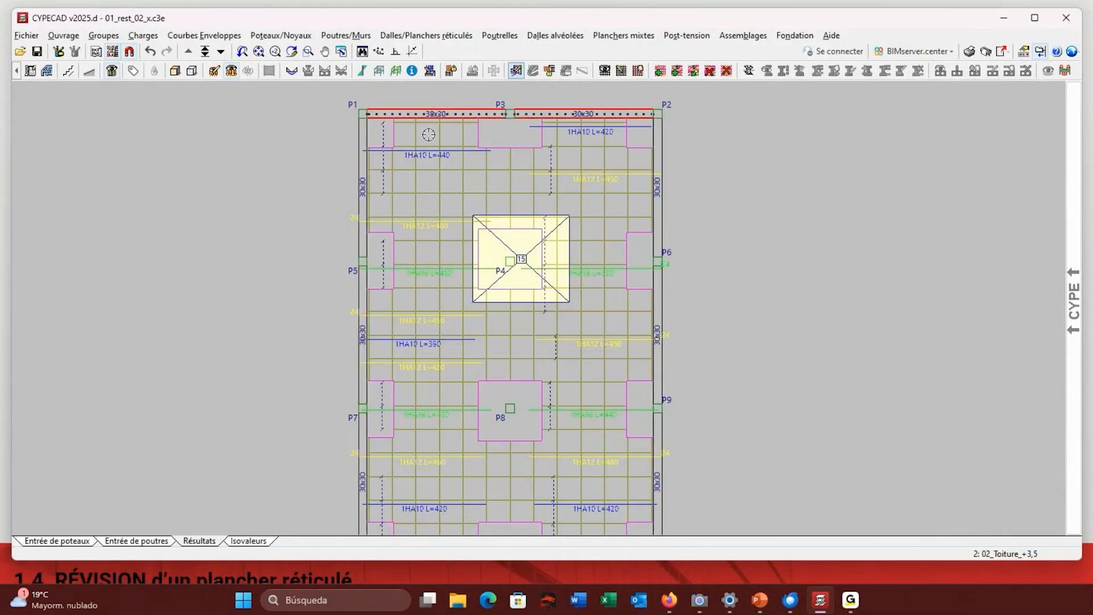
In the beam input view, change the beam between P1 and P3 to a drop beam with a height of 75 cm.
click(149, 544)
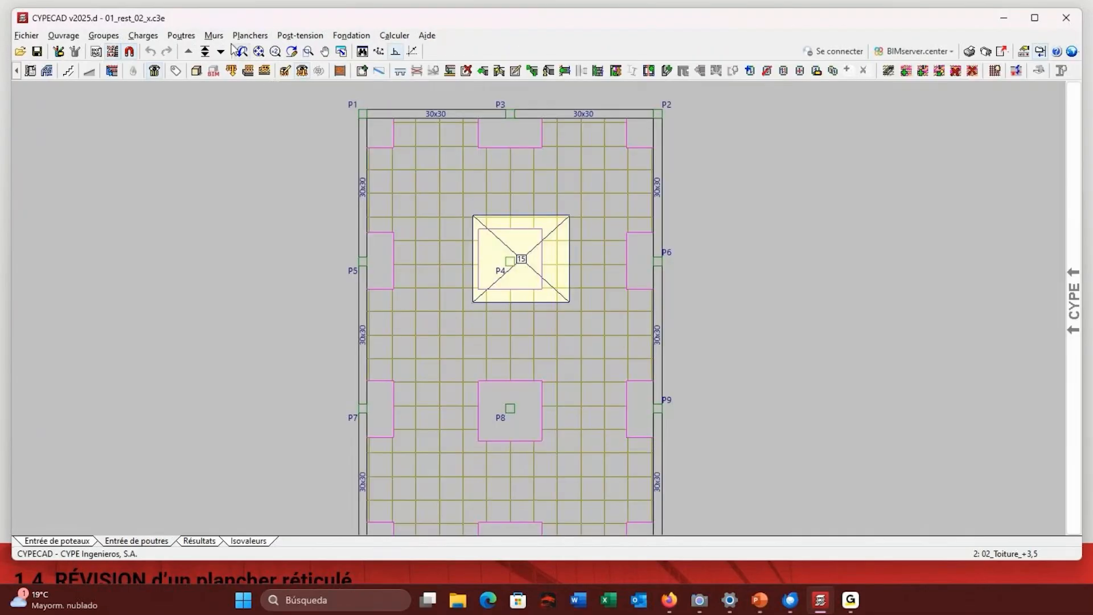
click(181, 35)
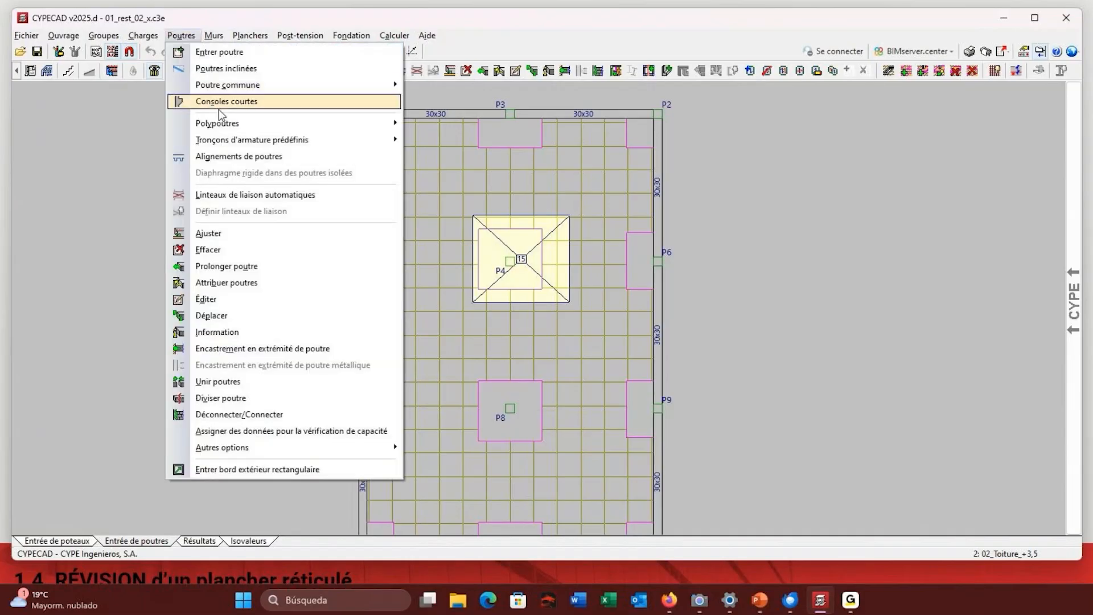
click(206, 299)
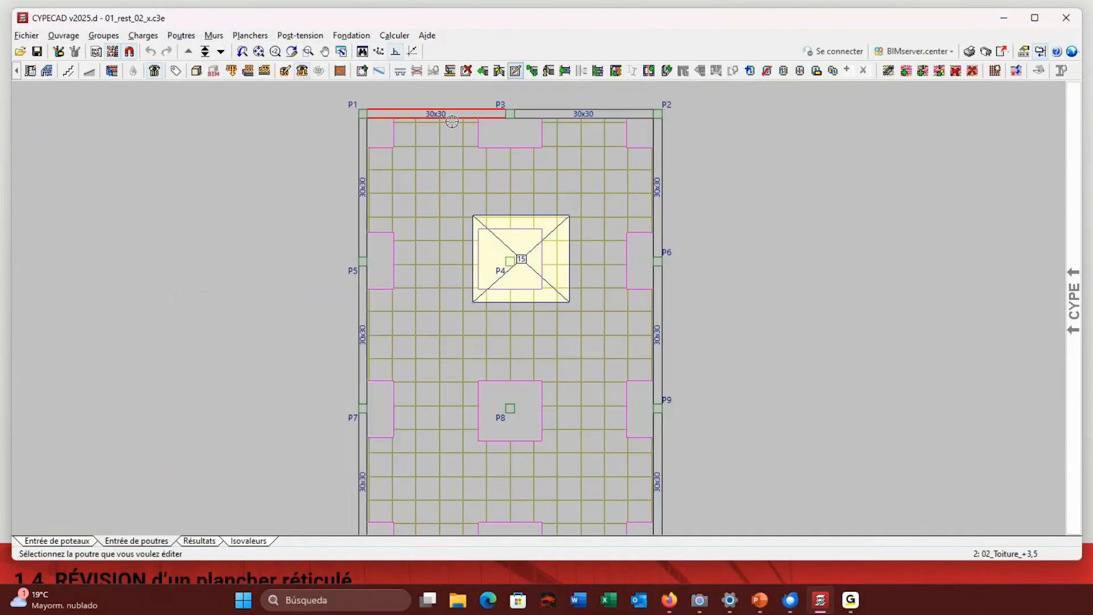
click(450, 114)
click(371, 182)
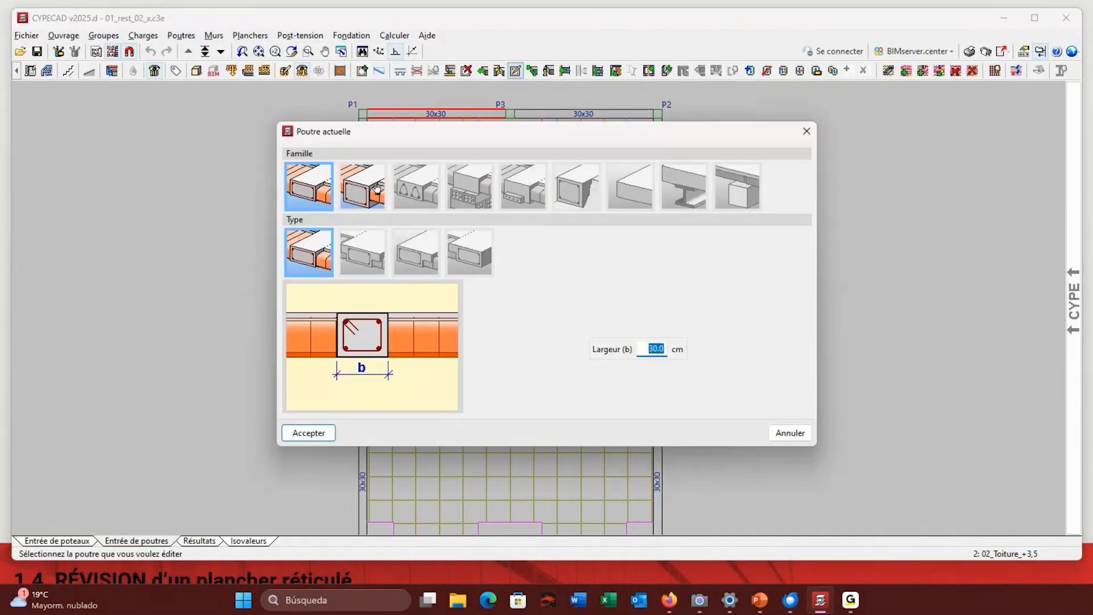
double_click(651, 351)
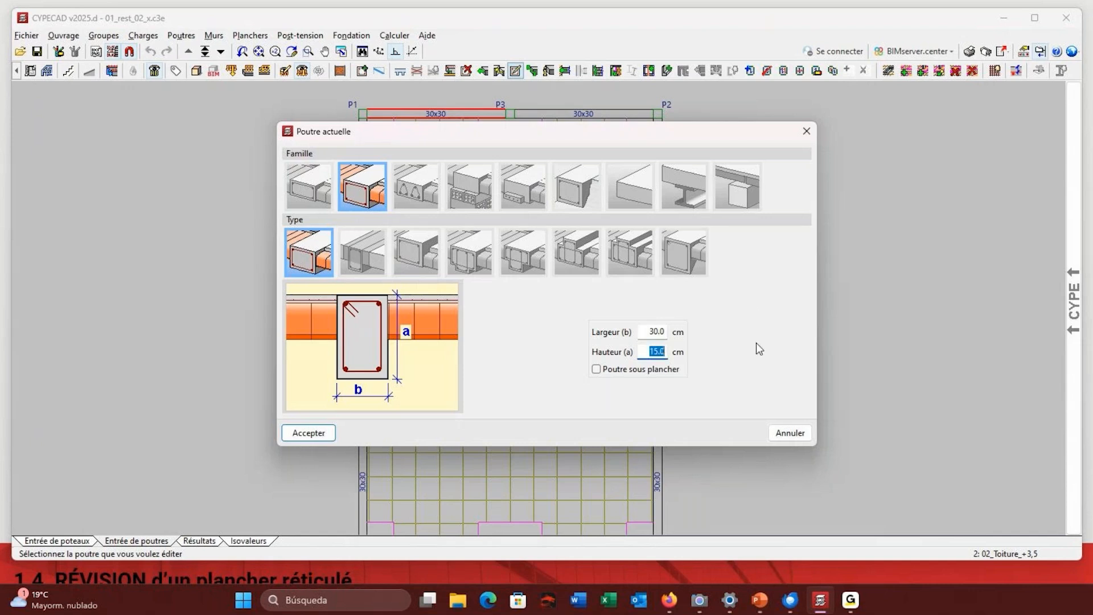
text(70)
click(319, 430)
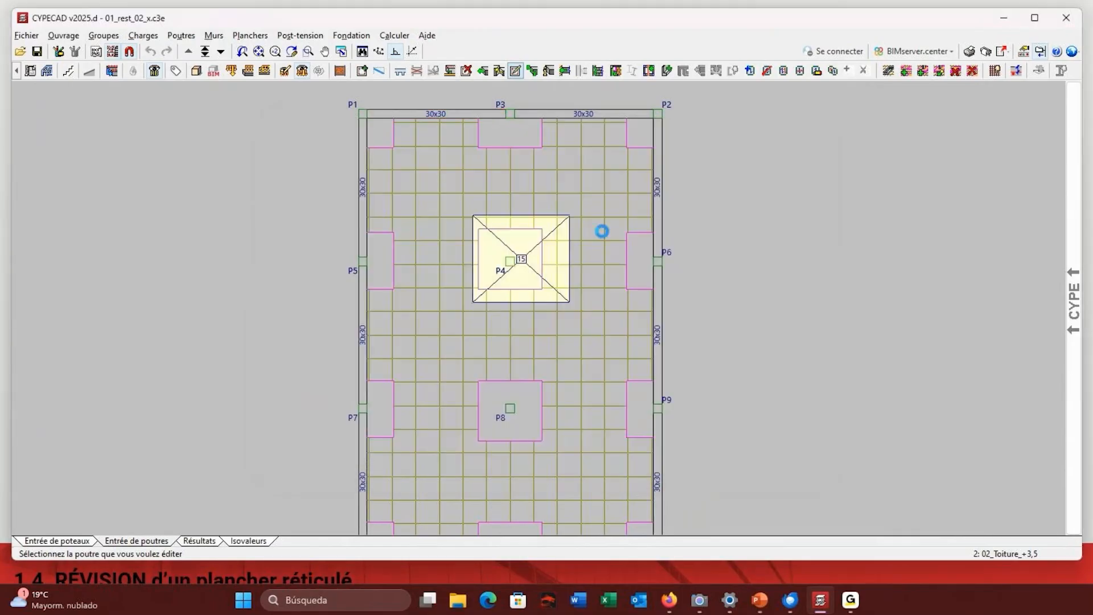
click(350, 344)
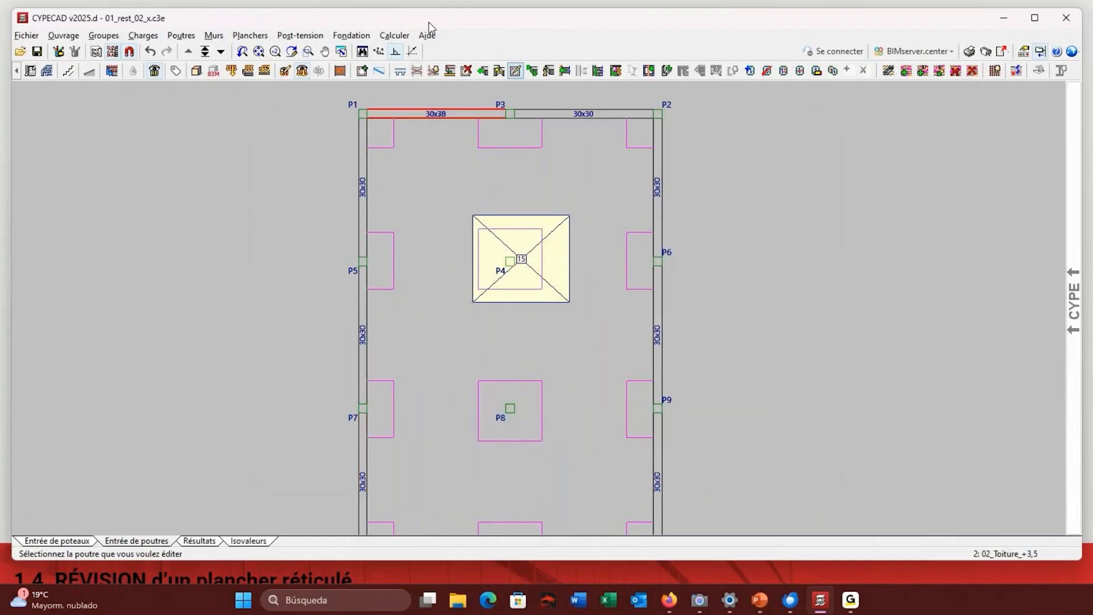
Recalculate the structure without sizing the foundation, read the final calculation report and close it.
click(394, 35)
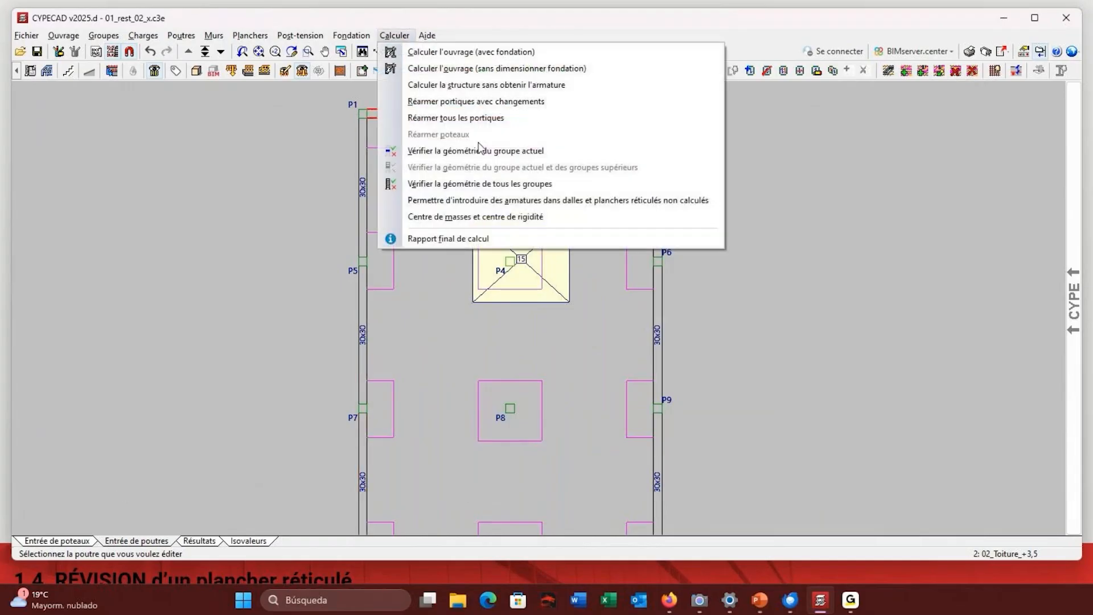
click(483, 68)
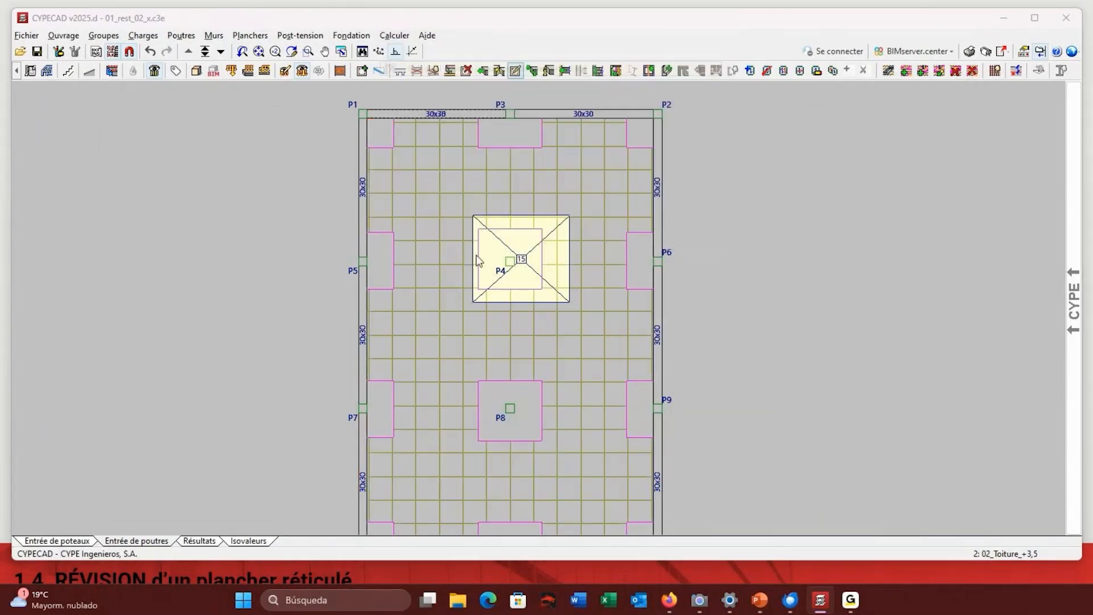
click(149, 464)
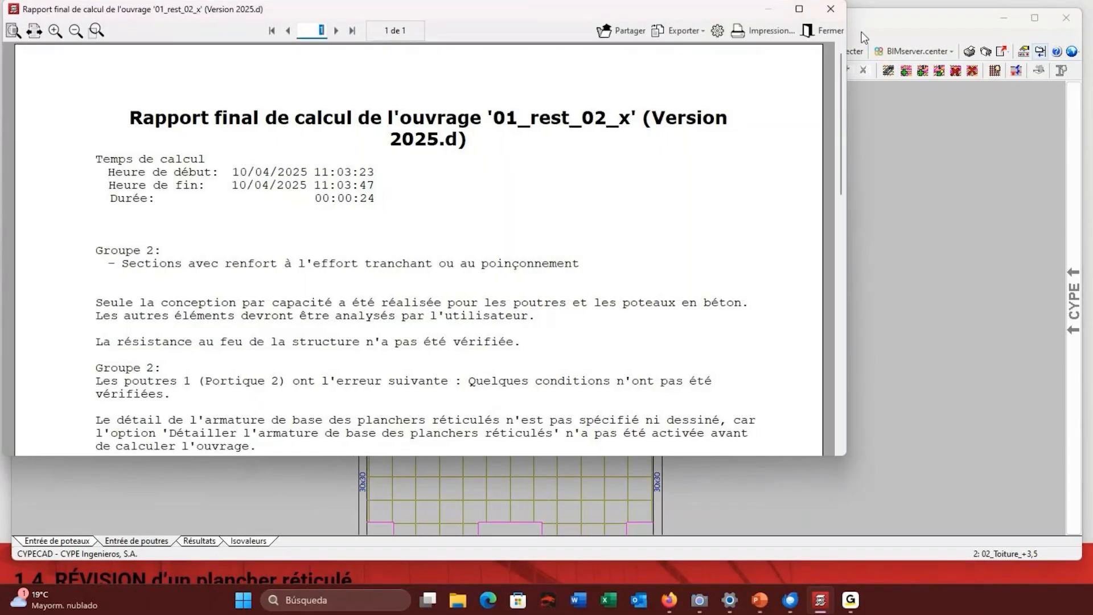
click(824, 30)
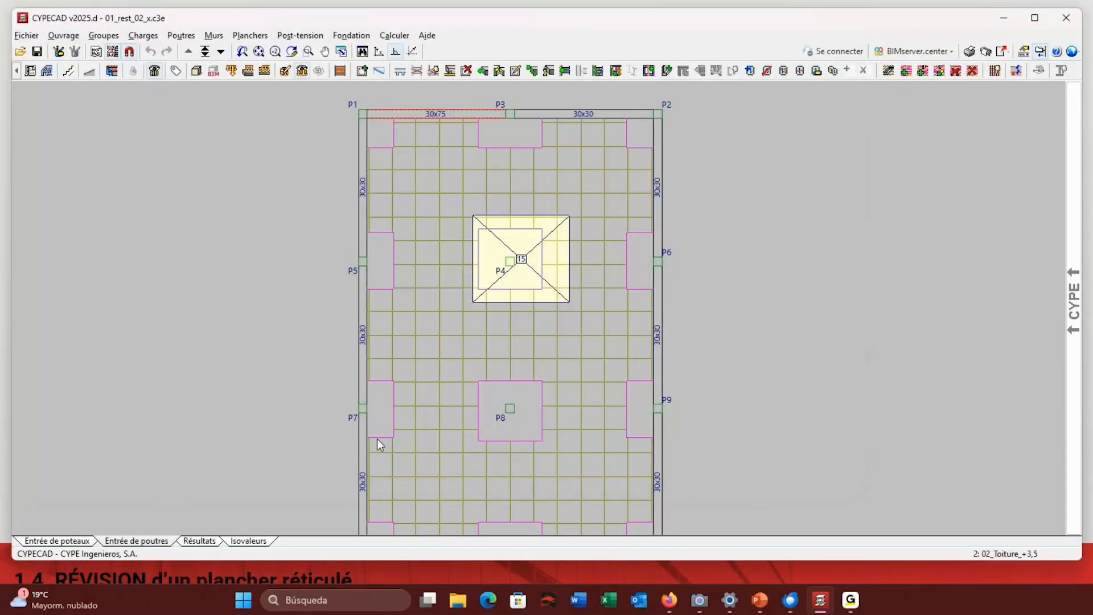
In the results view, lock the reinforcement of all frames in the group 02_Toiture_+3,5.
click(199, 540)
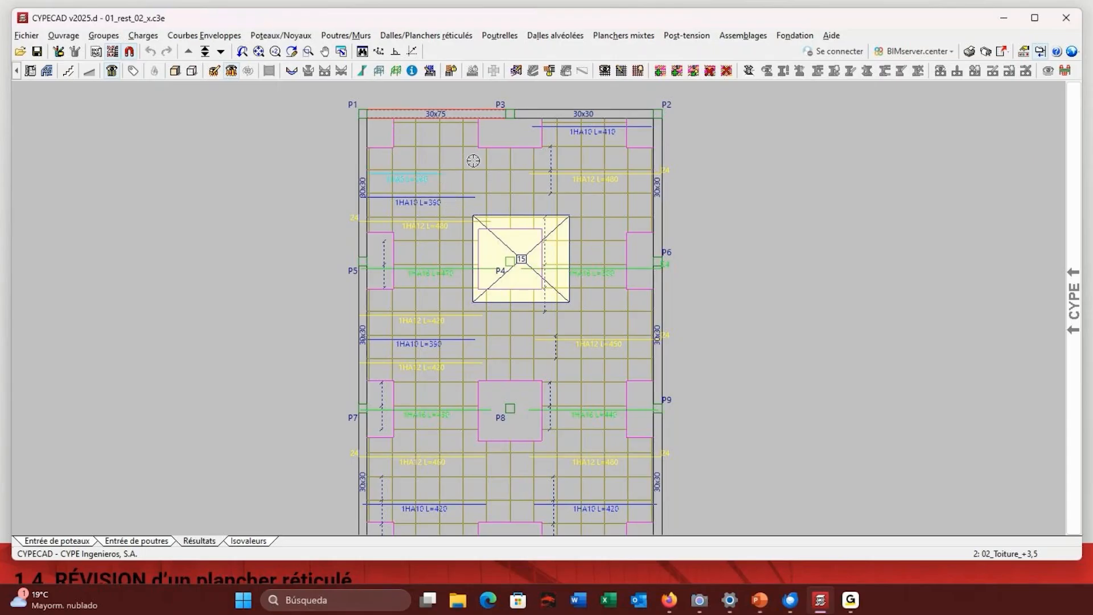
scroll(370, 210, down, 2)
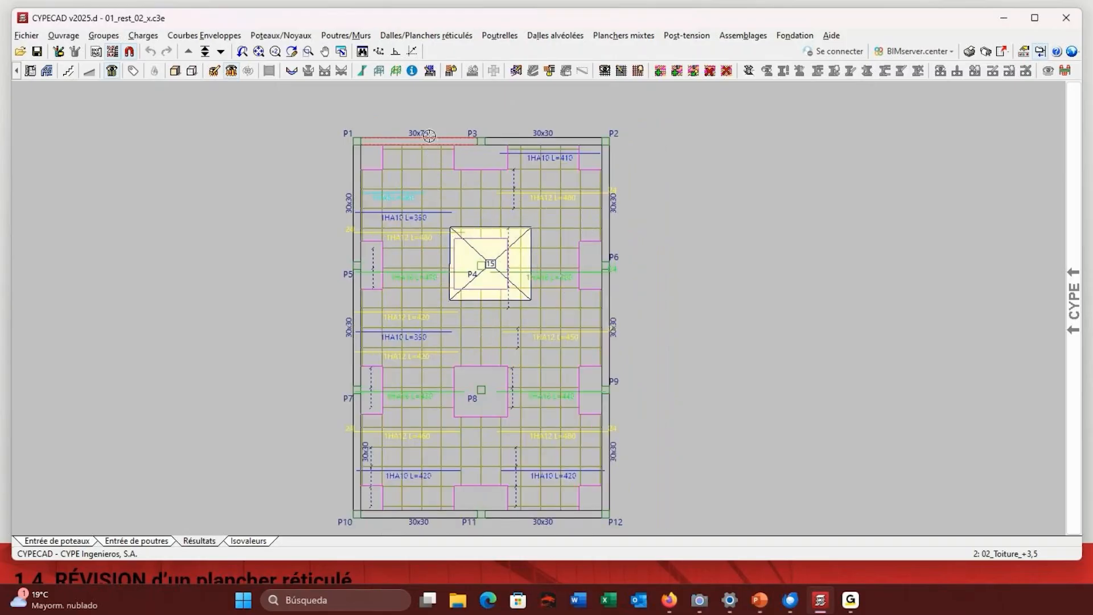
click(346, 35)
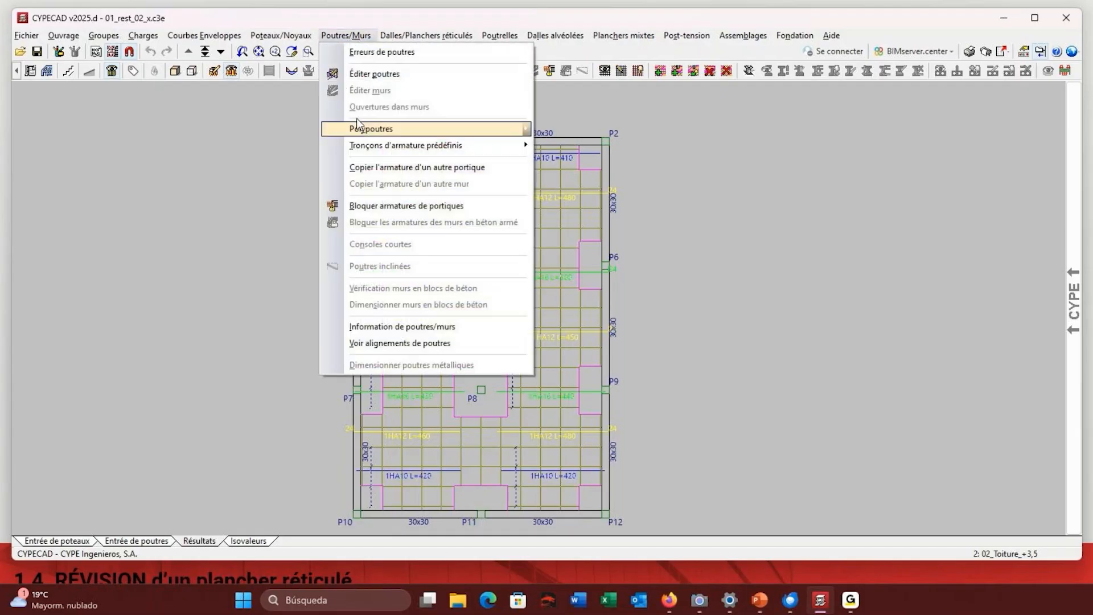
click(377, 206)
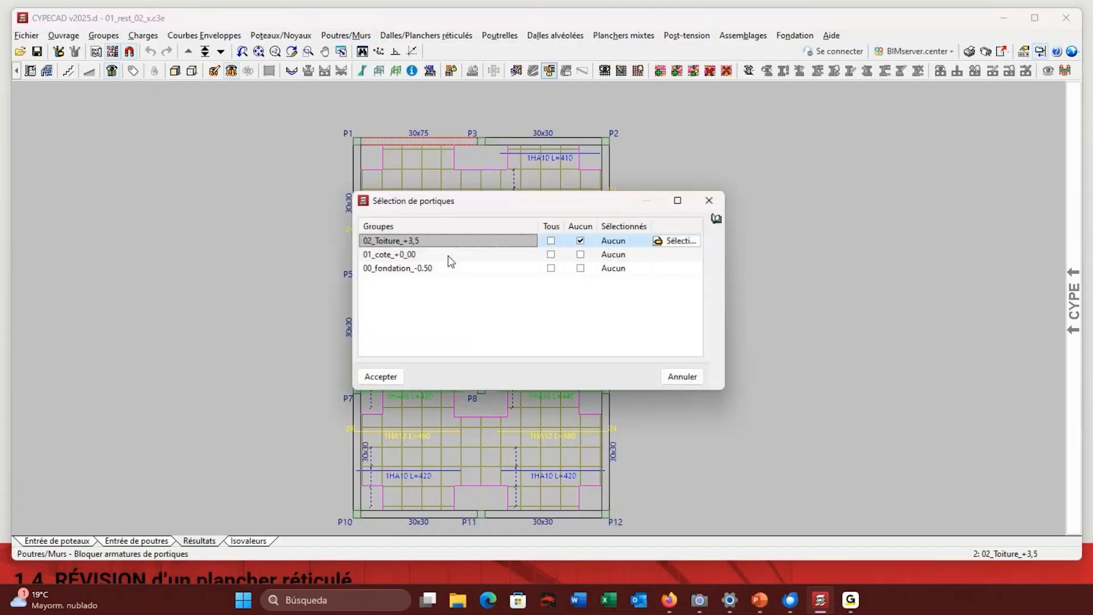
click(550, 240)
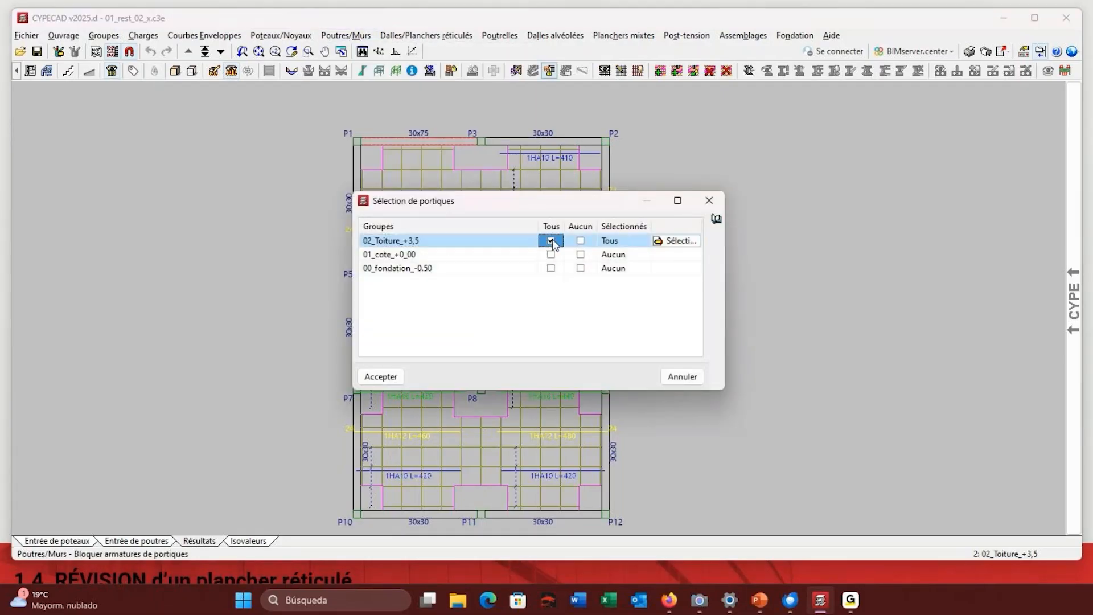
click(390, 376)
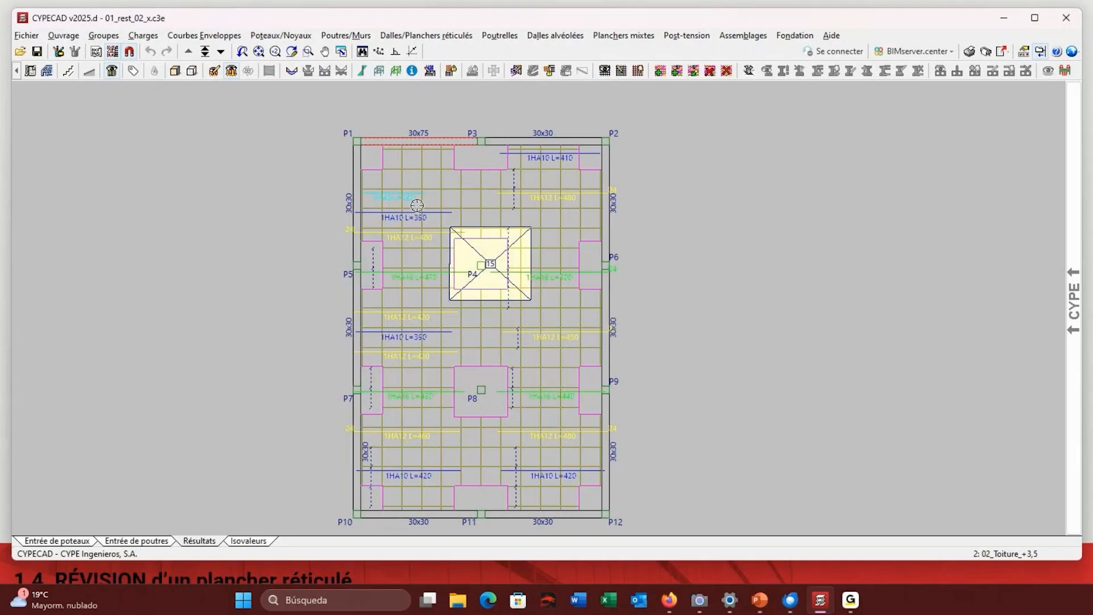
click(460, 38)
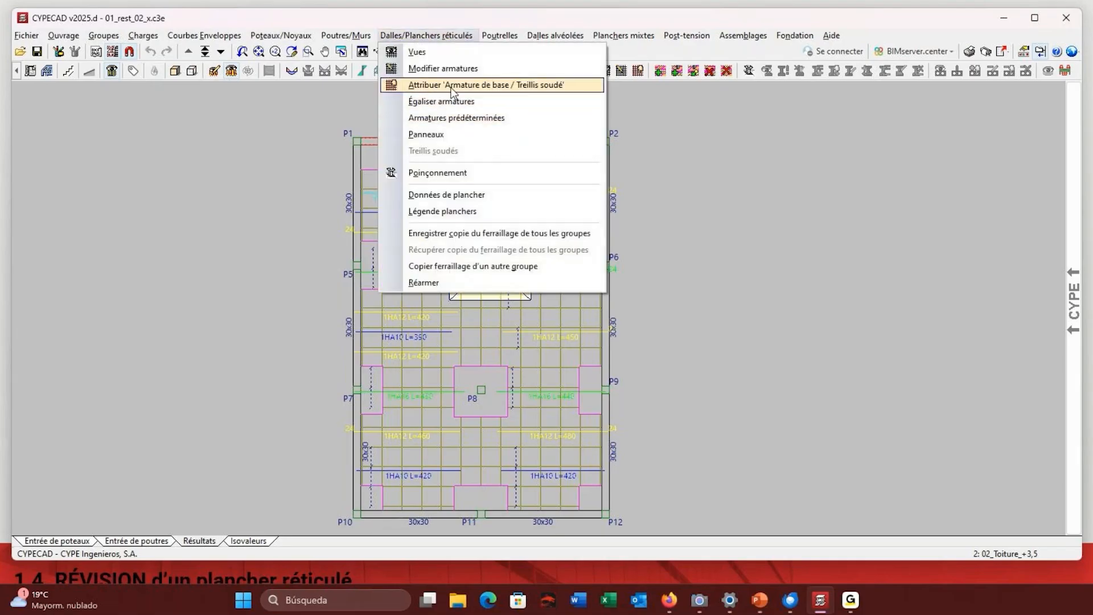
click(453, 103)
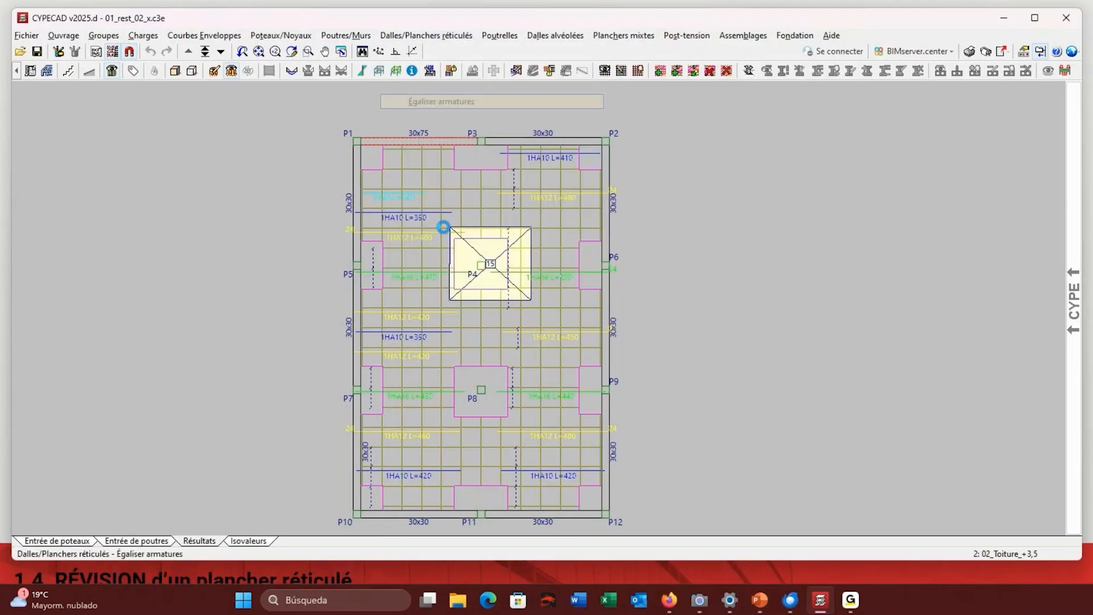
drag(576, 141, 863, 108)
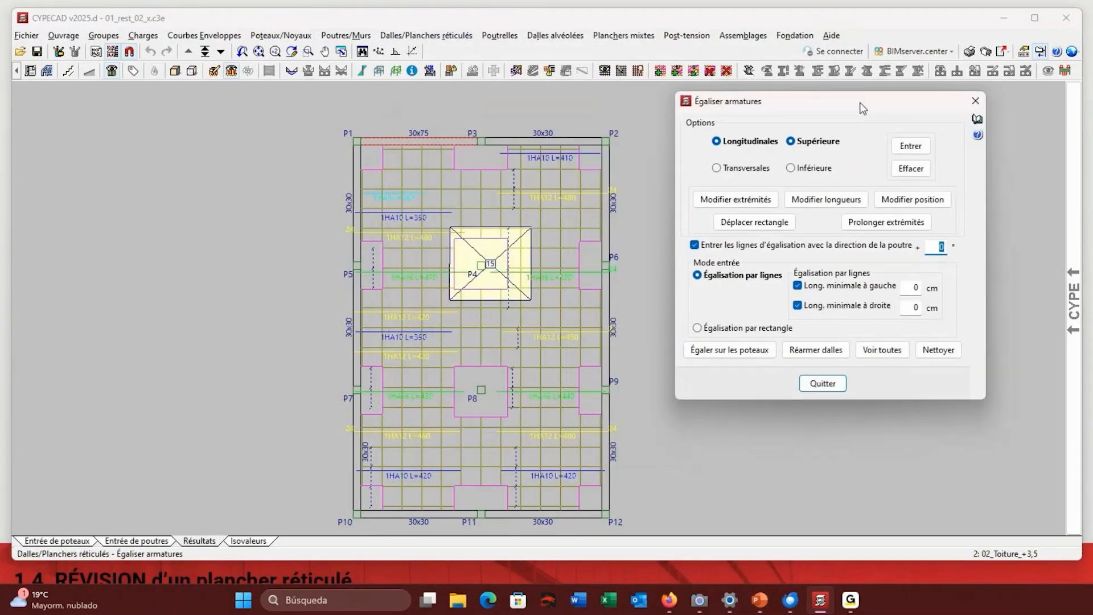
click(976, 101)
click(441, 37)
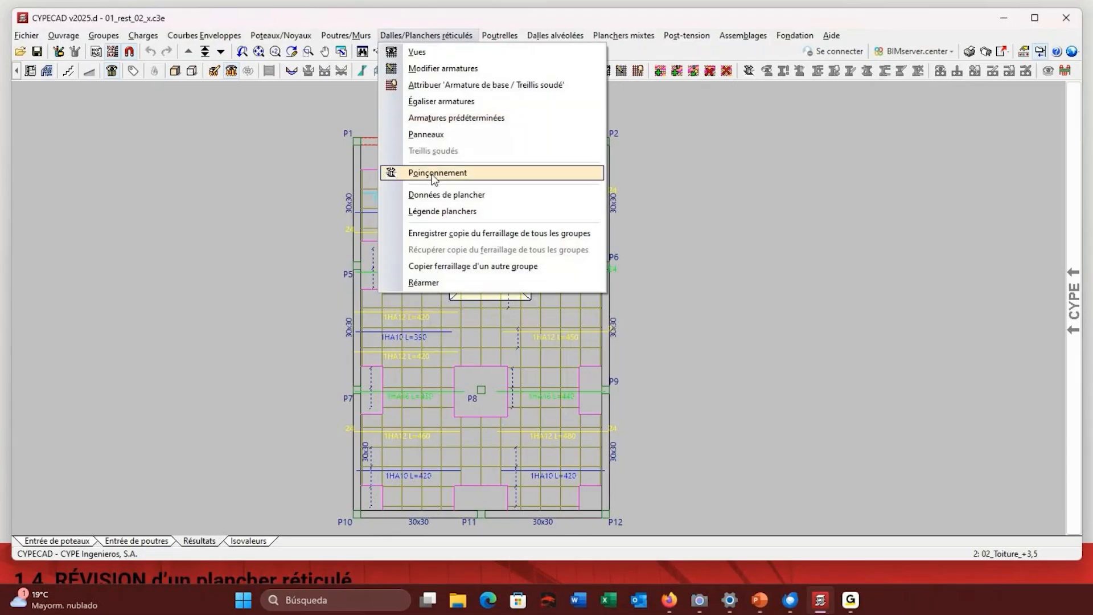
click(436, 107)
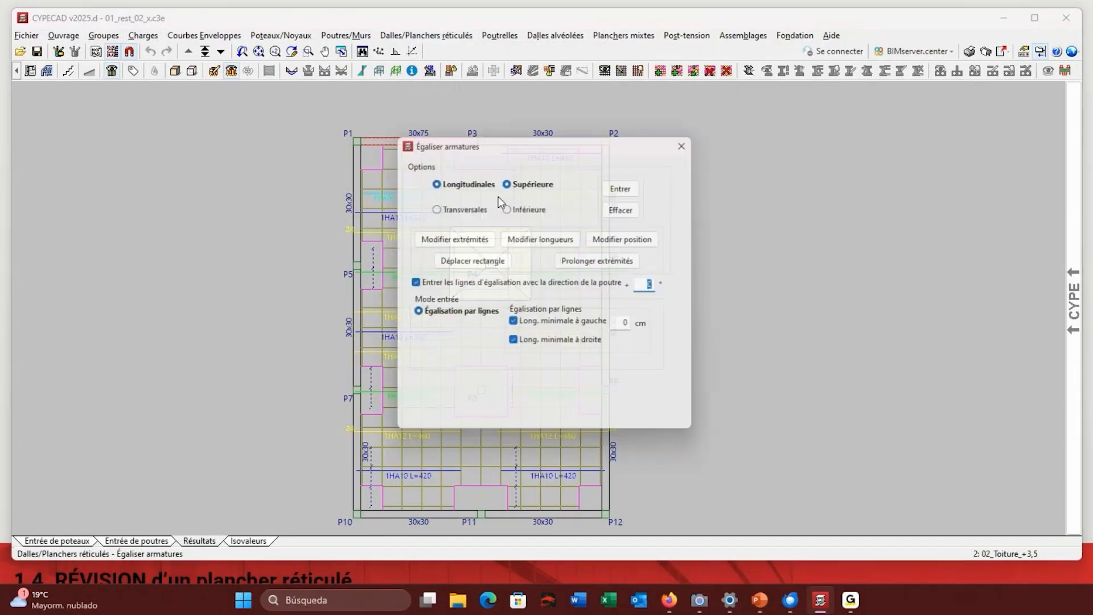
drag(582, 137, 879, 101)
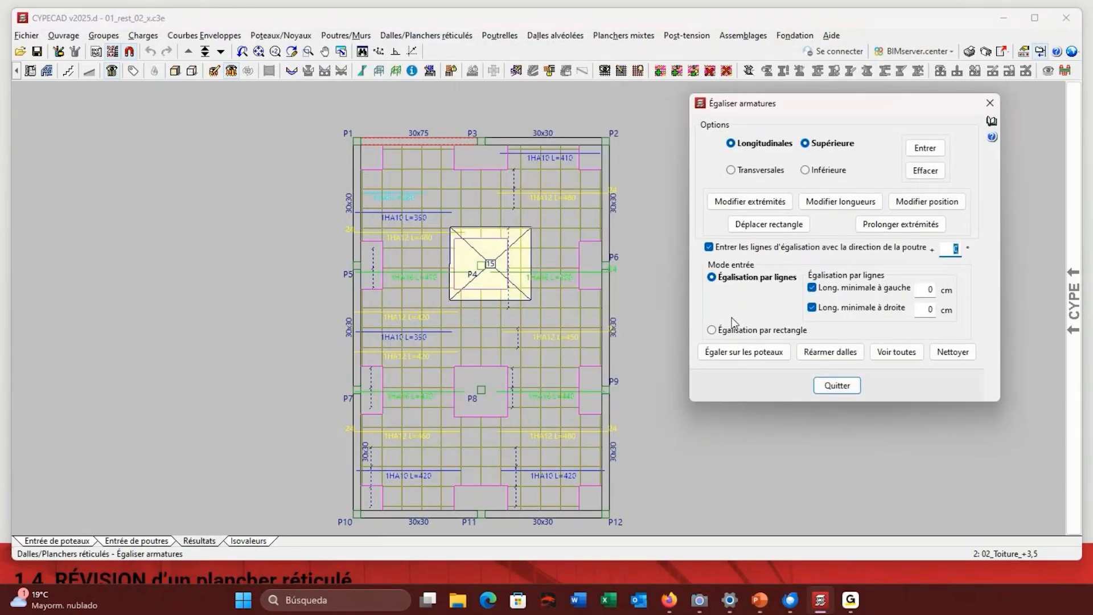
click(989, 102)
Extend the distribution bands of the transversal bottom HA12 bars between P5 and P7 and between P1 and P5, eliminating overlapping reinforcement.
click(404, 35)
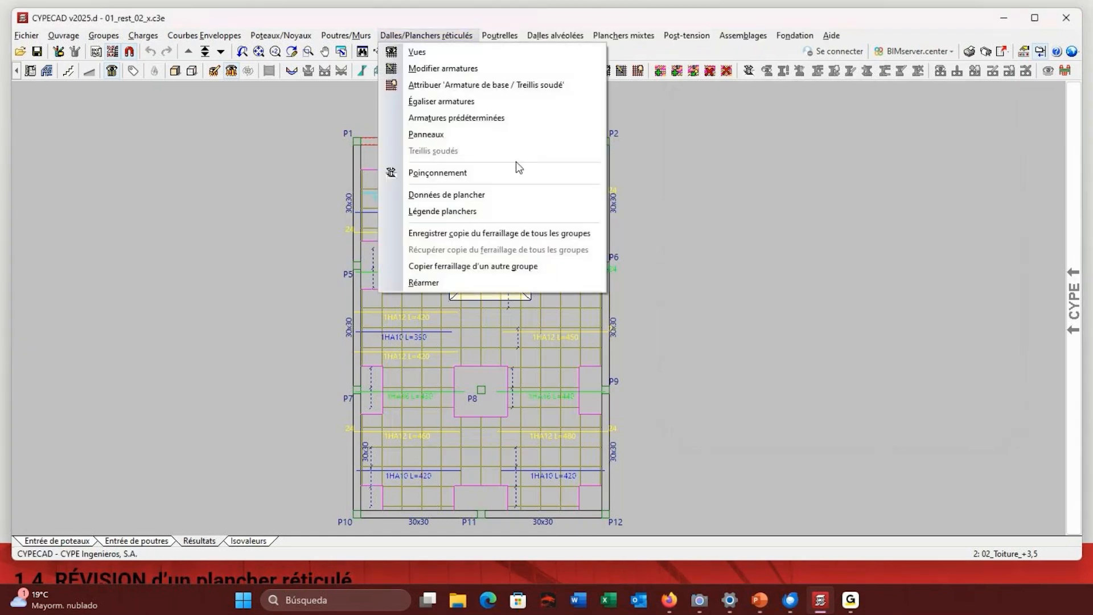
click(433, 69)
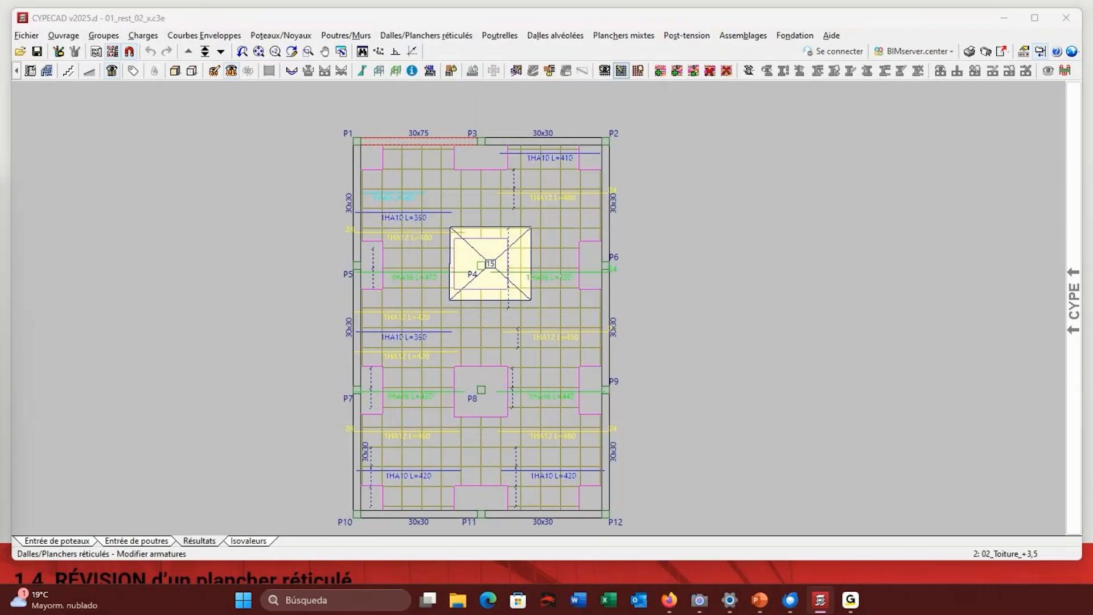
drag(0, 199, 857, 135)
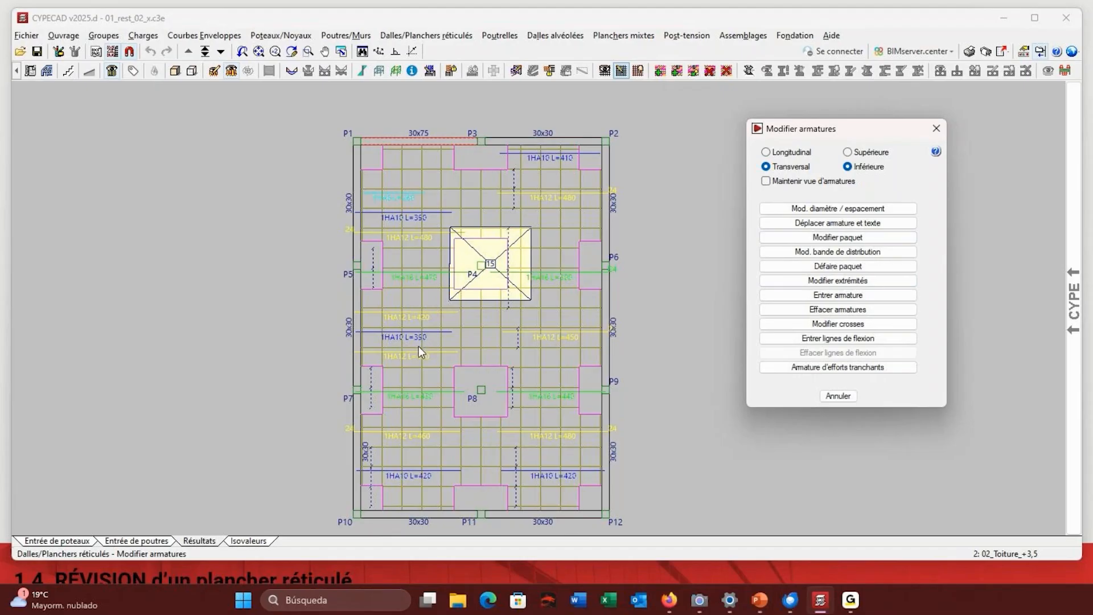
click(837, 252)
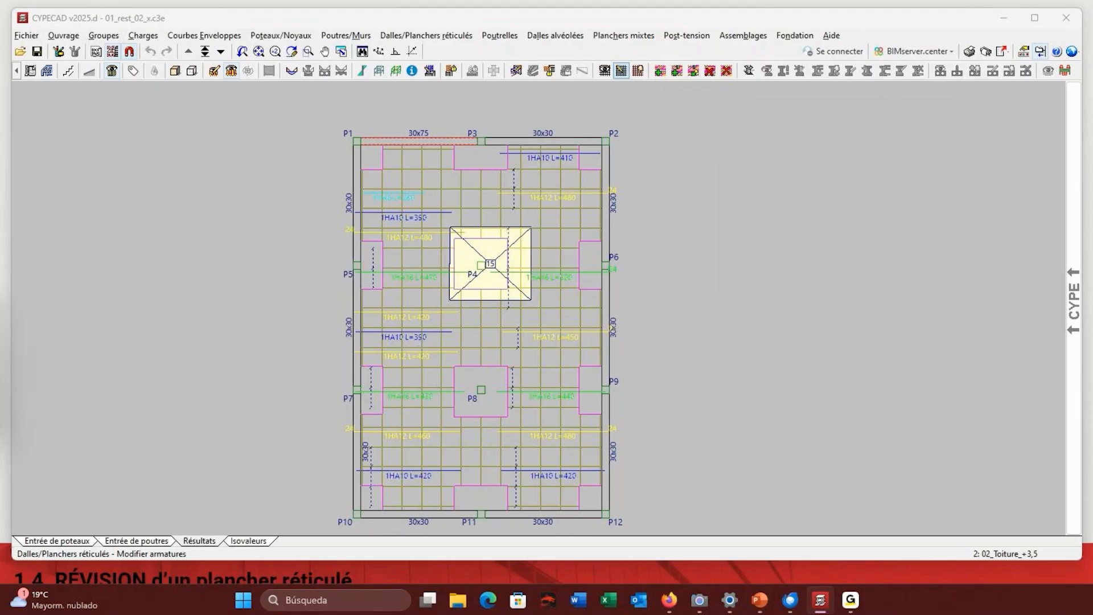
drag(649, 210, 811, 166)
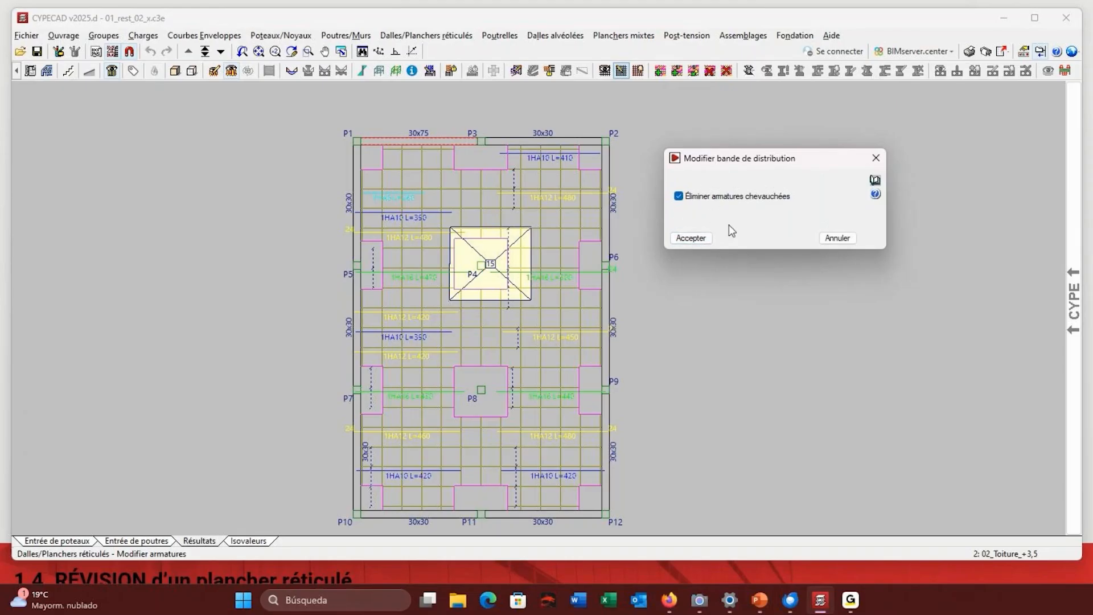
click(690, 238)
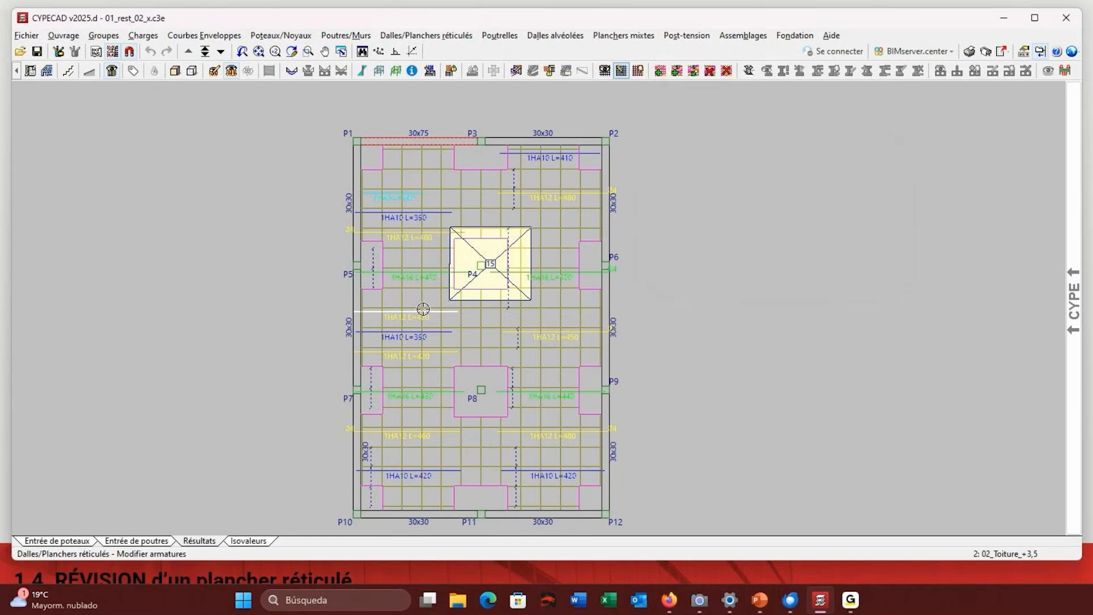
click(423, 341)
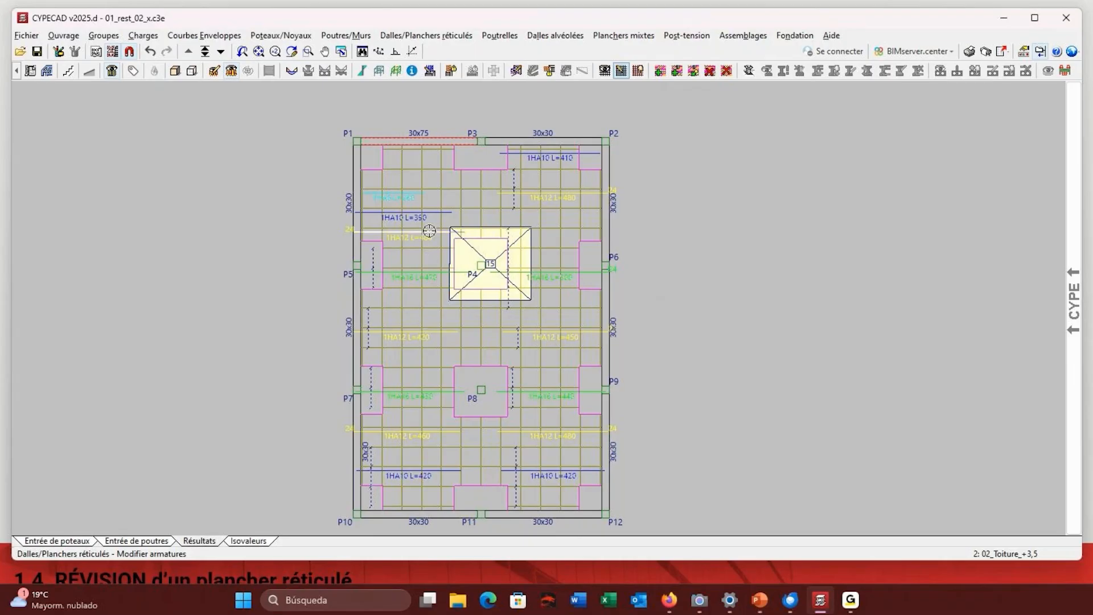
click(436, 198)
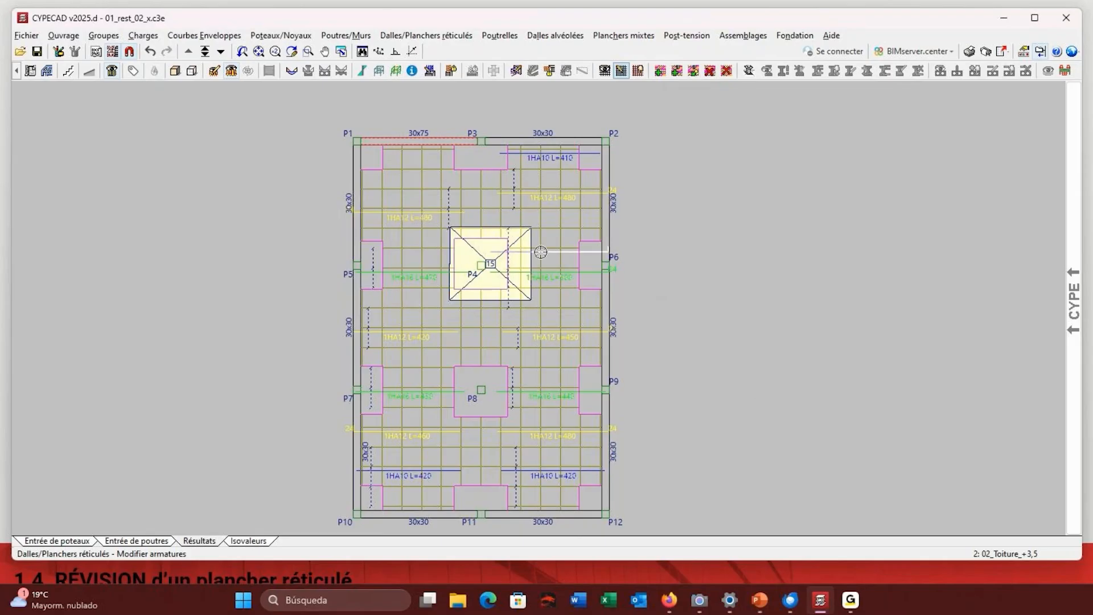
Save a copy of the slab reinforcement of all groups.
click(426, 35)
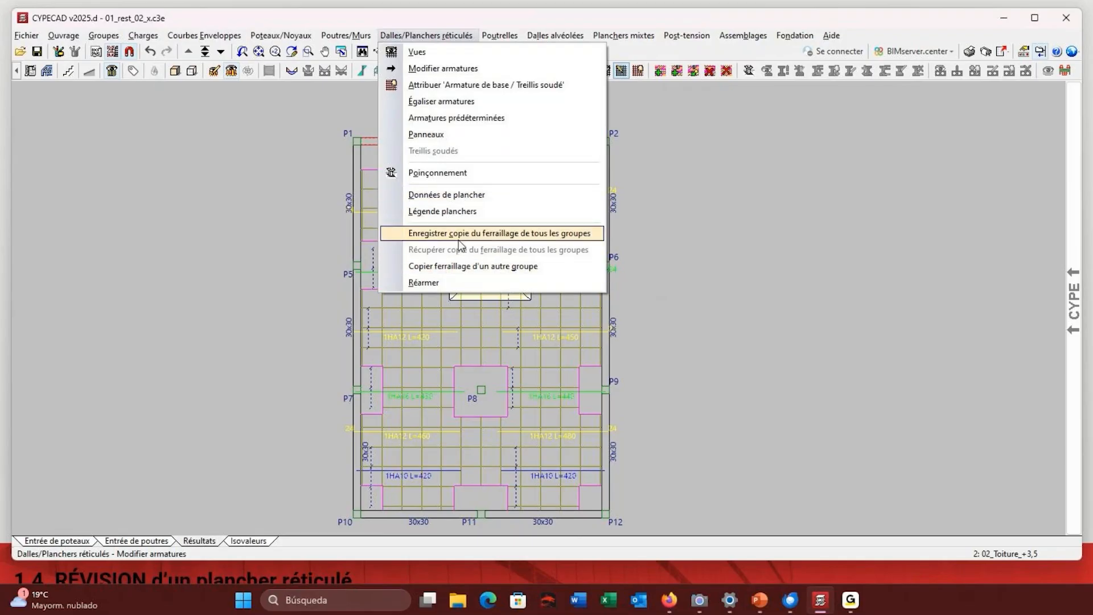
click(458, 239)
click(346, 325)
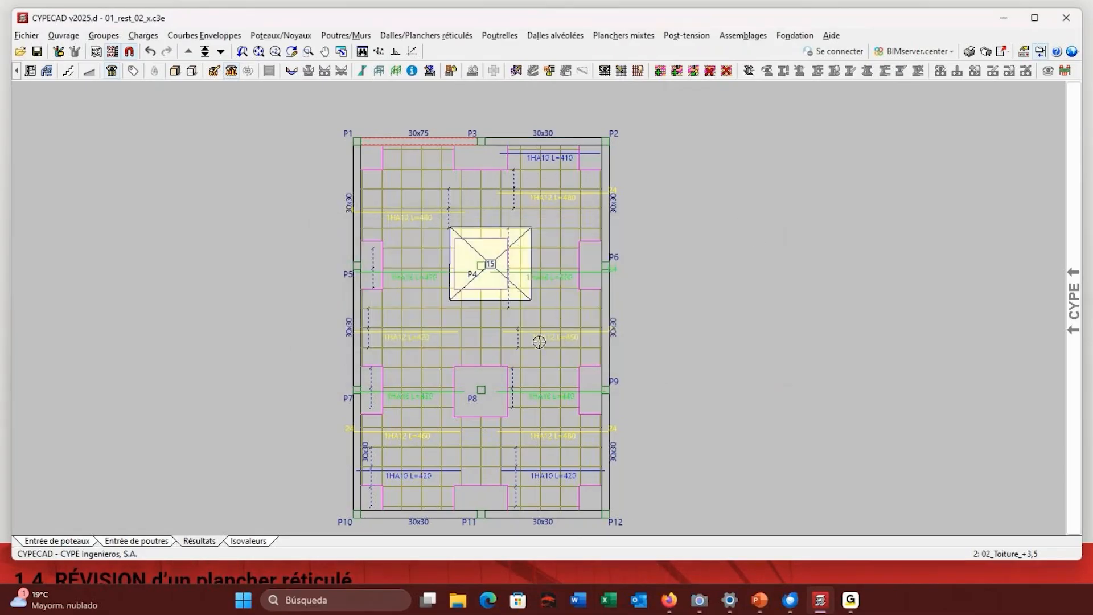
In the beam input view, move the beam between P6 and P9 using a displacement of 0.025 m.
scroll(534, 373, down, 2)
scroll(530, 374, up, 1)
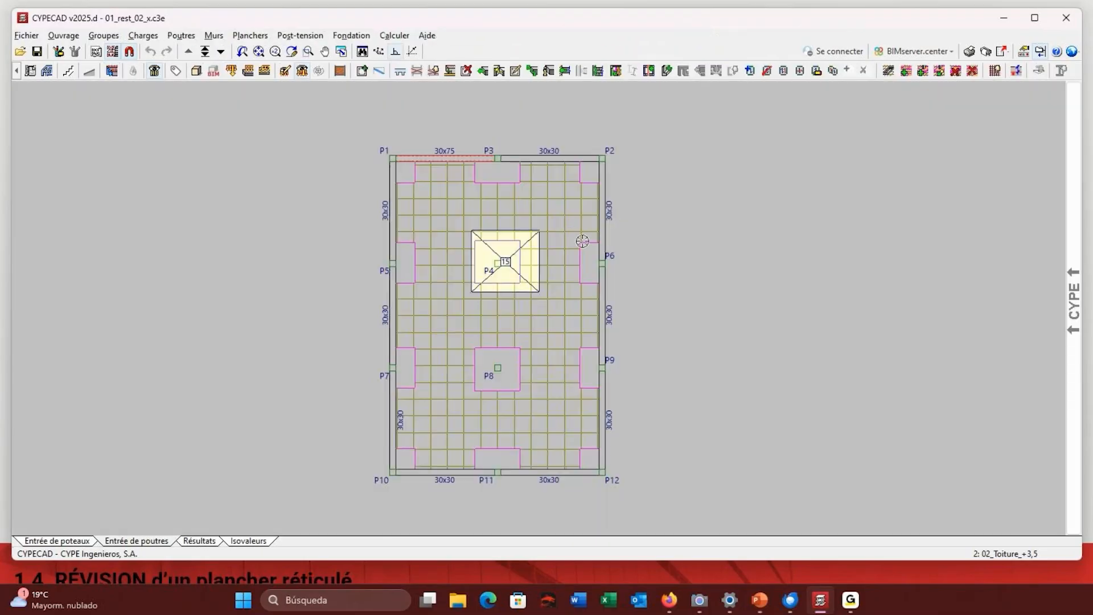
click(181, 36)
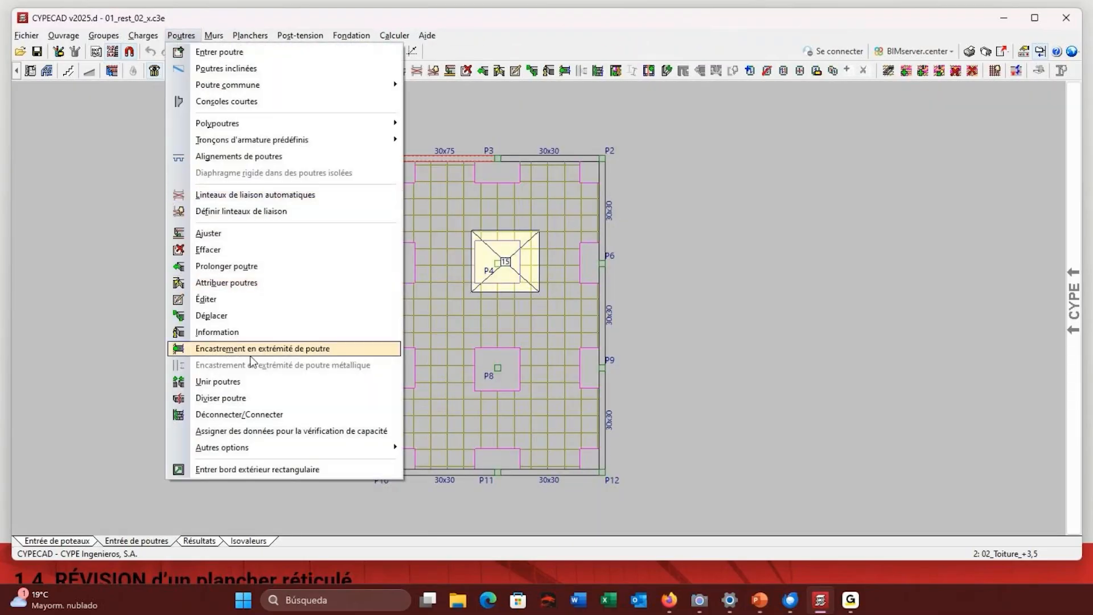
click(217, 315)
scroll(608, 302, up, 3)
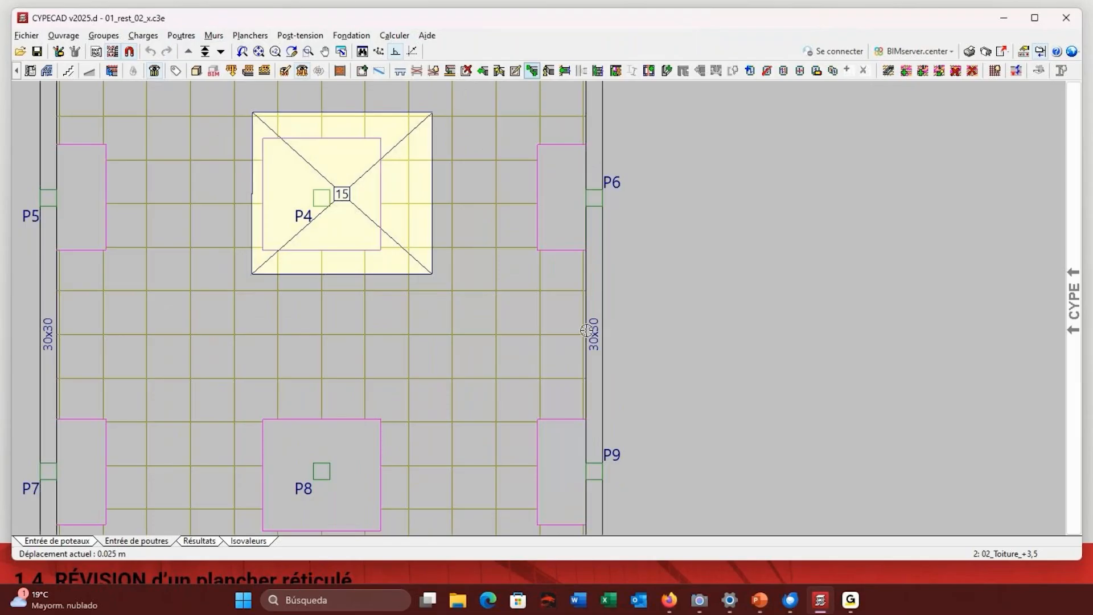
scroll(562, 329, down, 5)
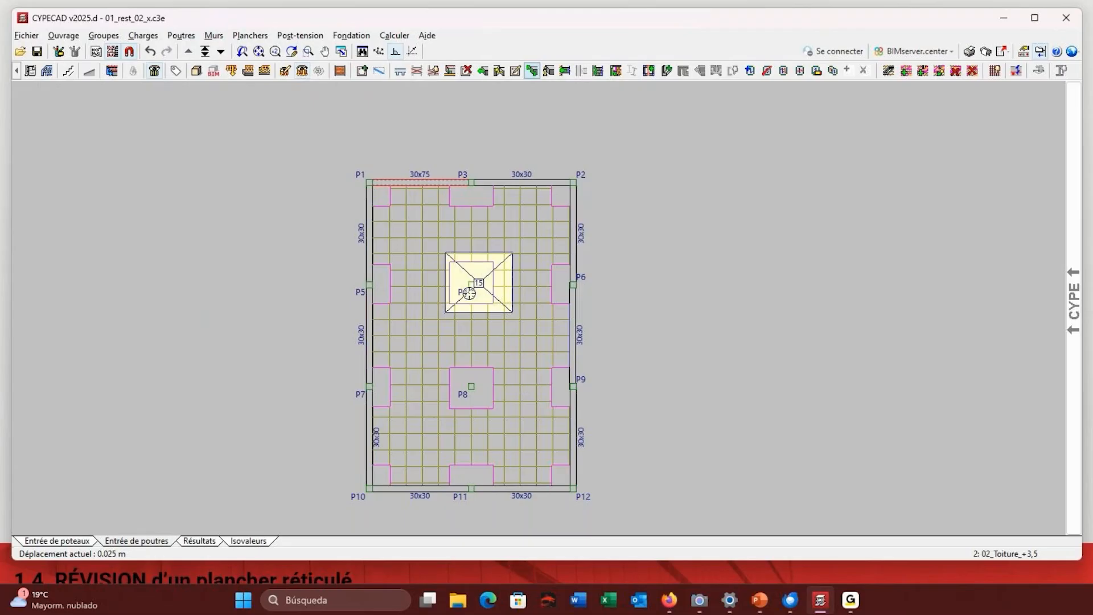
Recalculate the structure without sizing the foundation, keeping the default sizing options, and close the final calculation report.
click(394, 35)
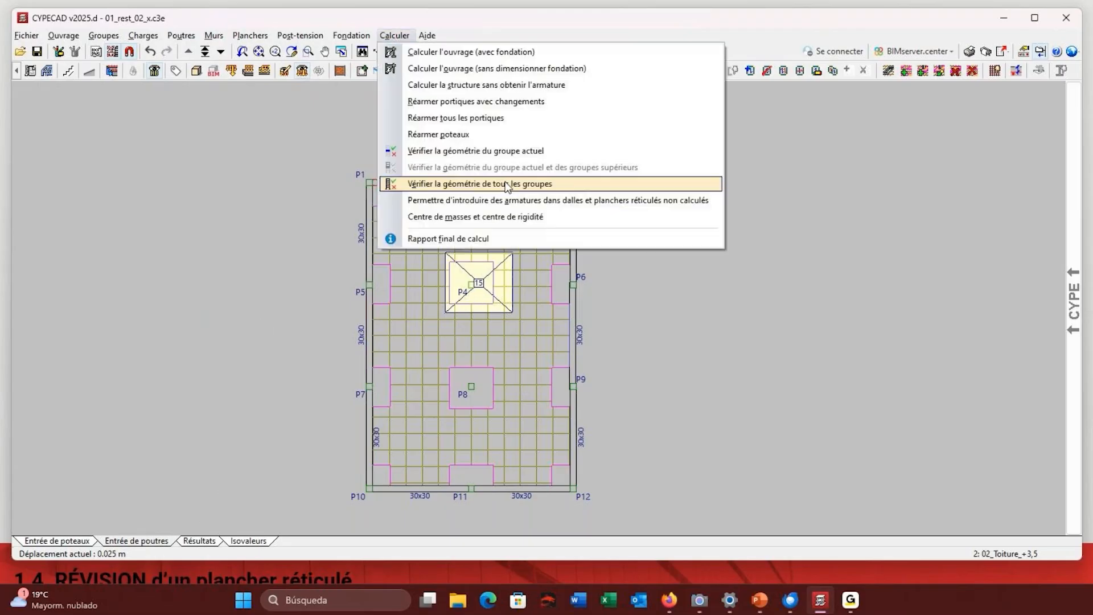
click(517, 69)
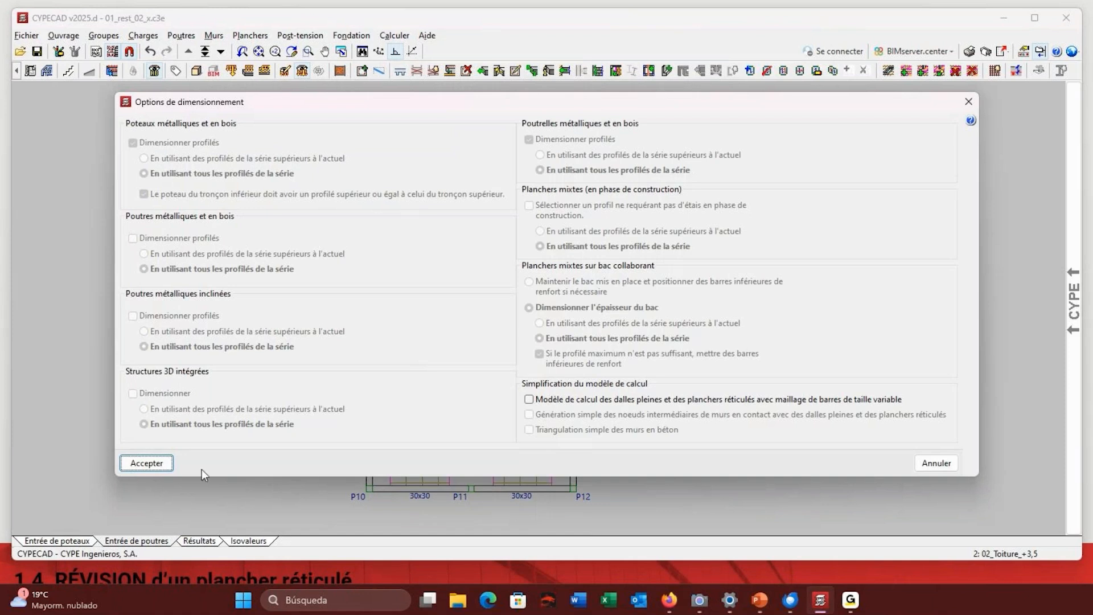
click(146, 462)
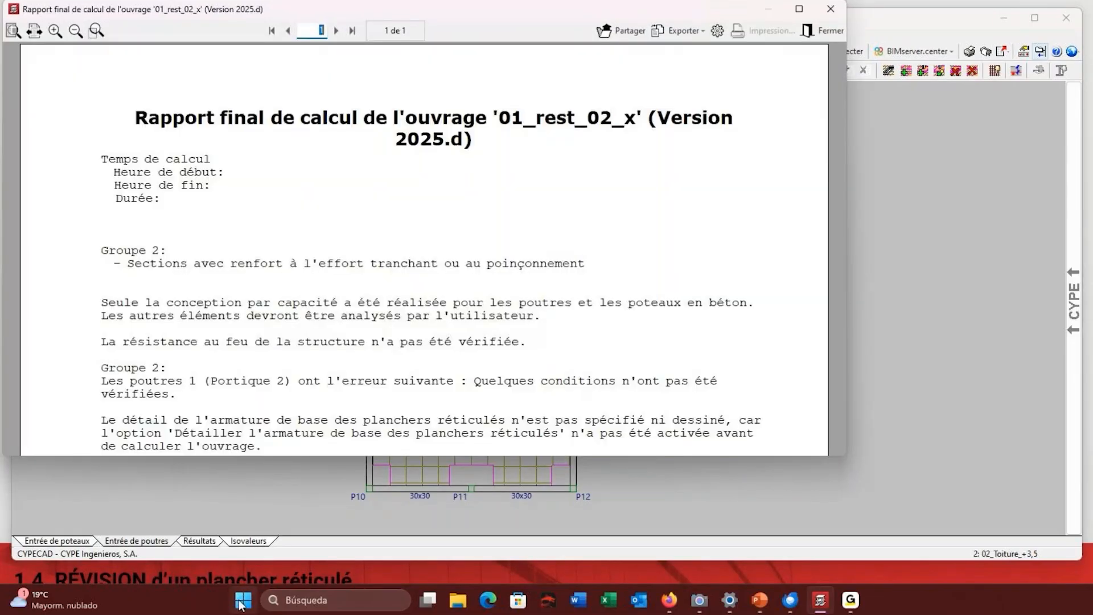
click(822, 30)
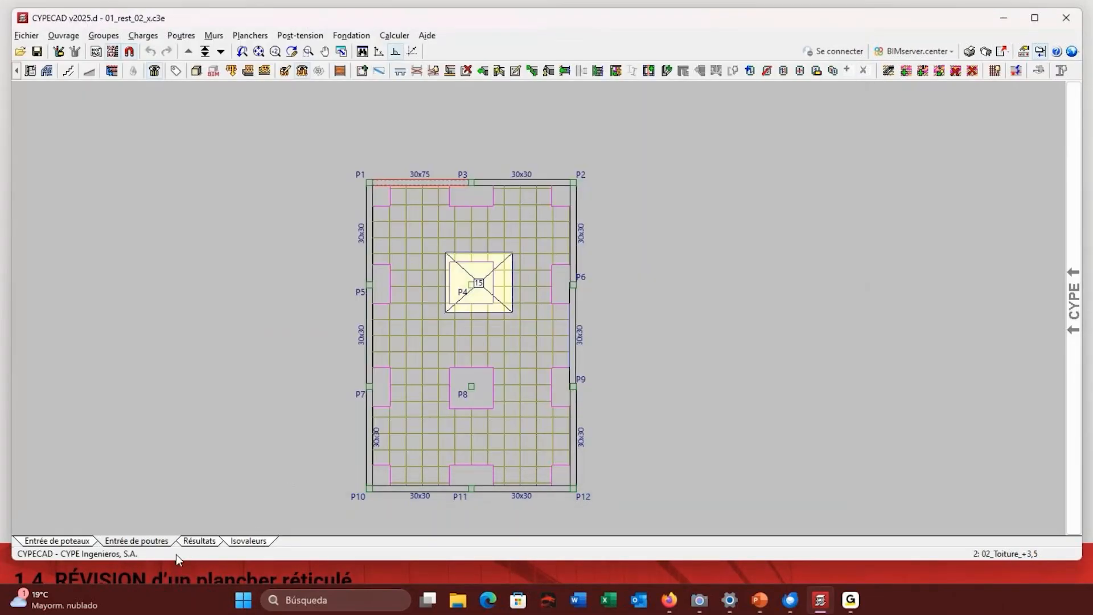
In the results view, restore the saved reinforcement copy of 02_Toiture_+3,5 into the same group and inspect the slab's bars.
click(201, 540)
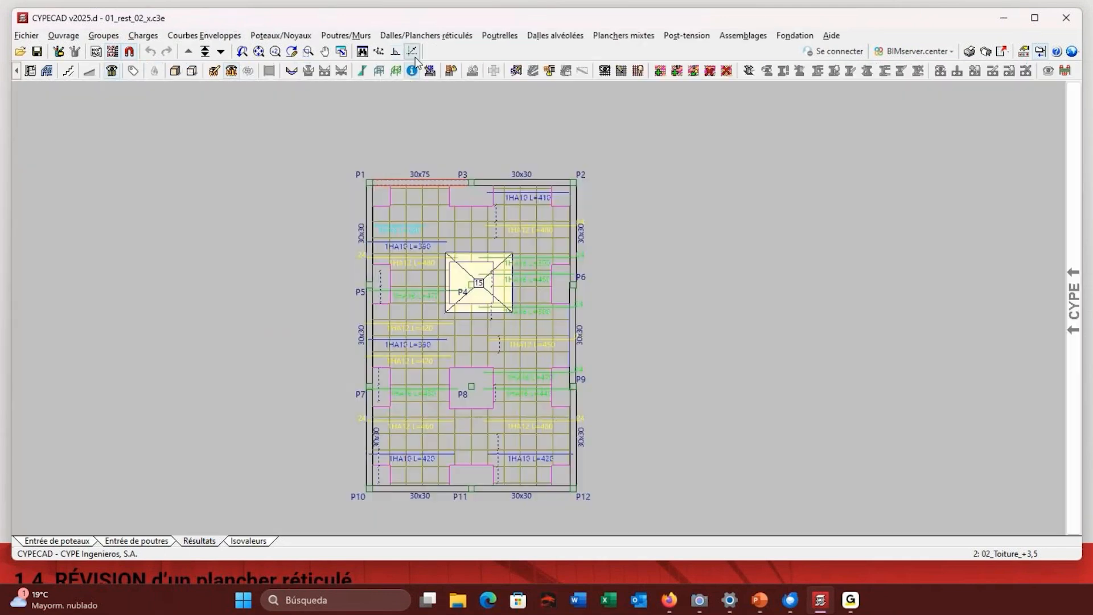
click(412, 52)
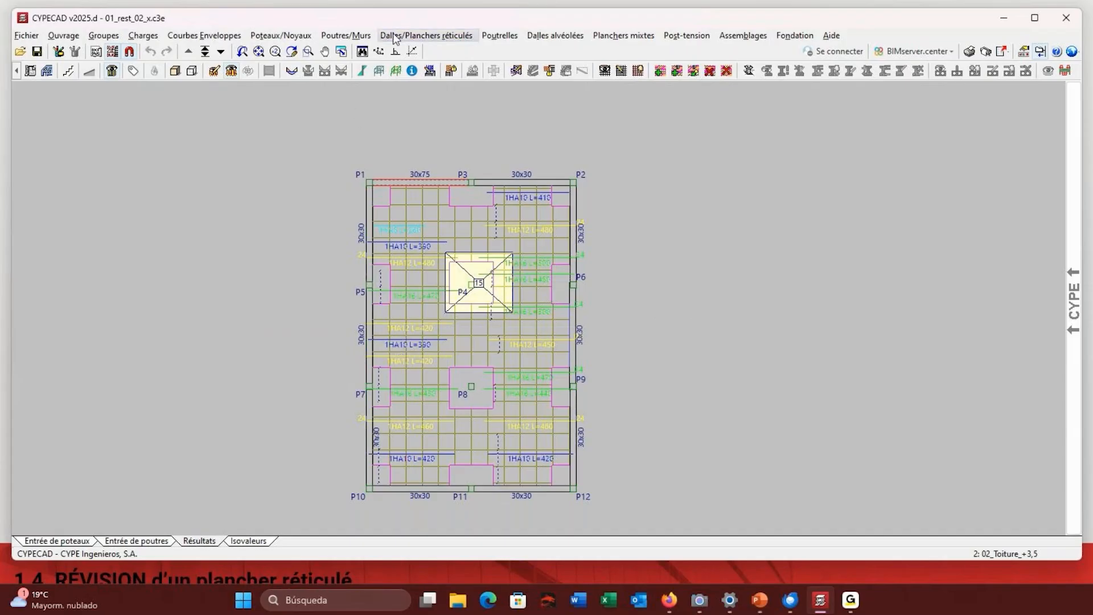
click(427, 36)
click(416, 250)
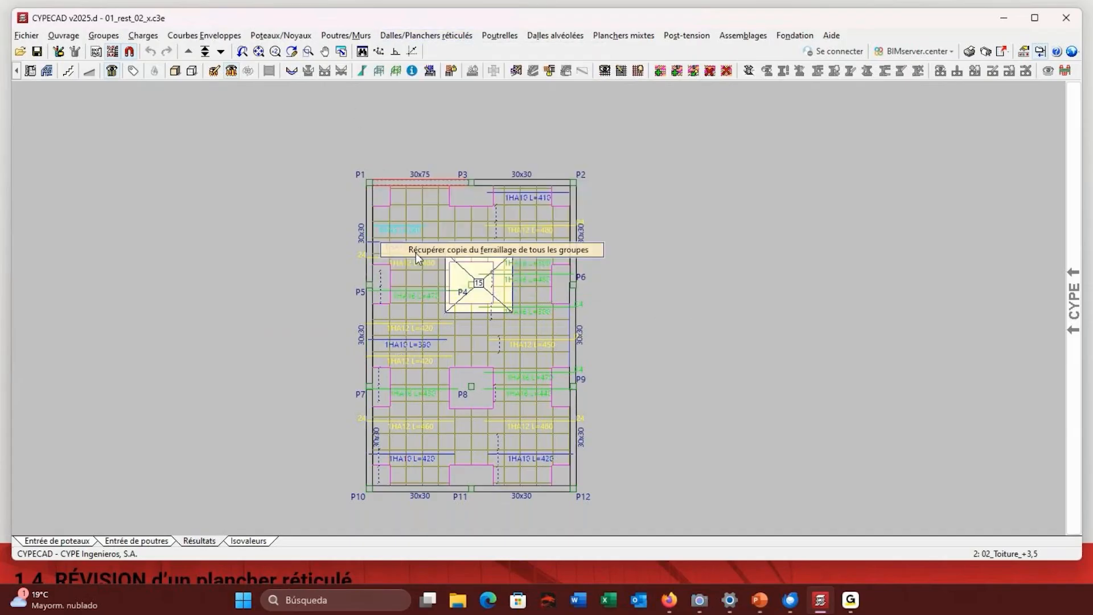
drag(535, 188, 810, 111)
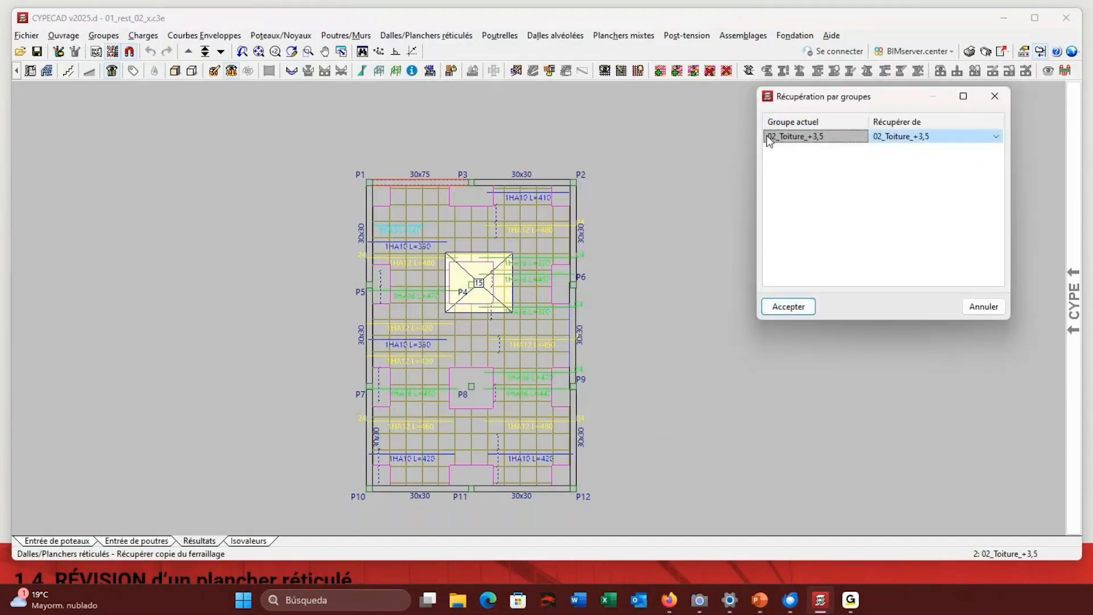
click(788, 307)
click(350, 332)
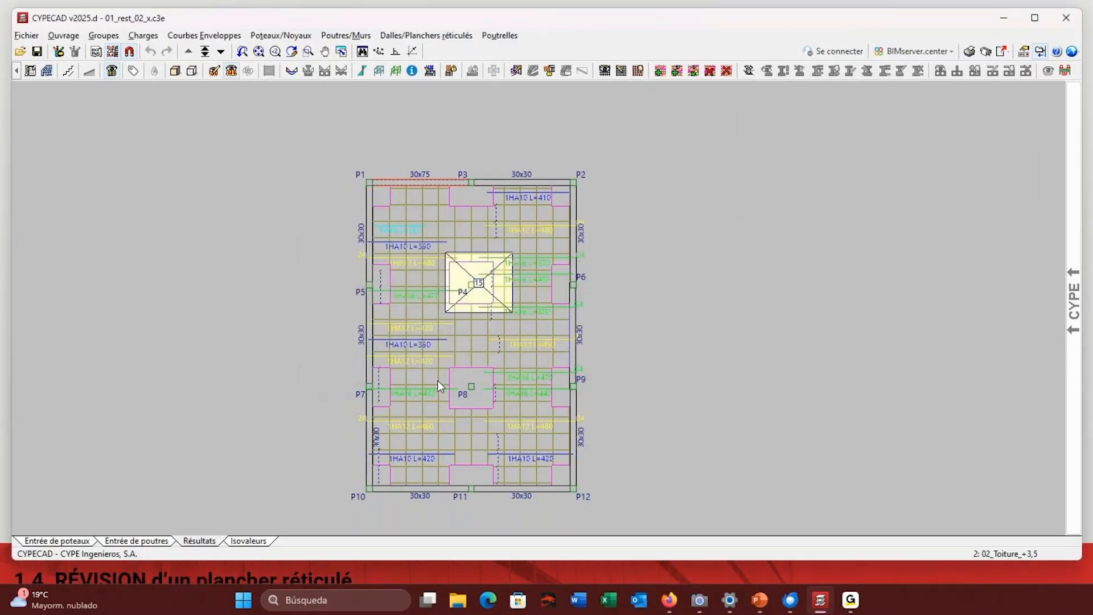
scroll(413, 351, up, 3)
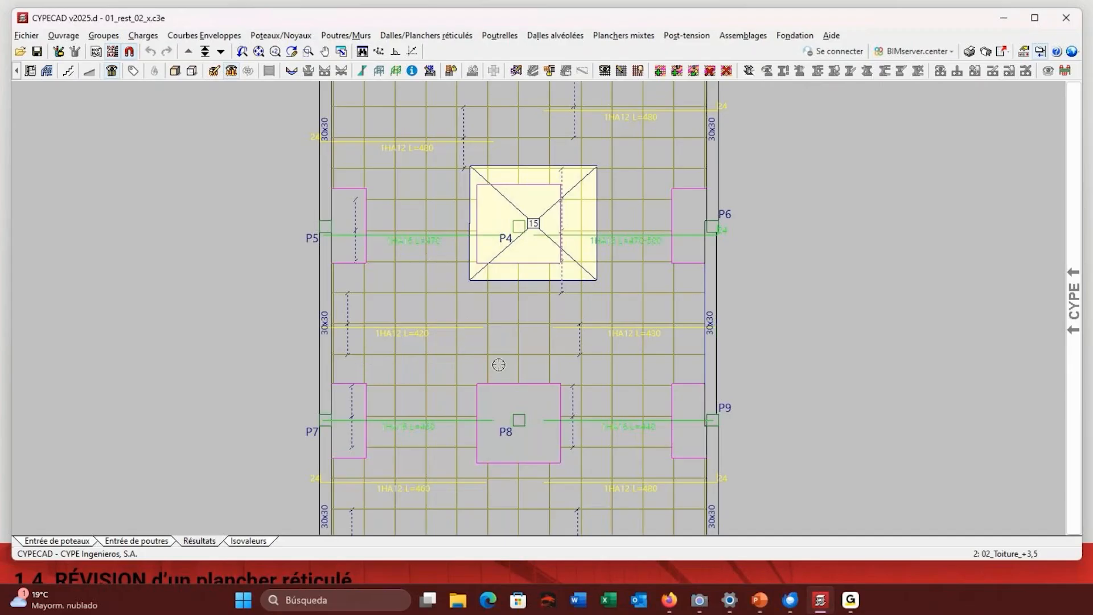
scroll(573, 327, down, 5)
scroll(601, 306, up, 3)
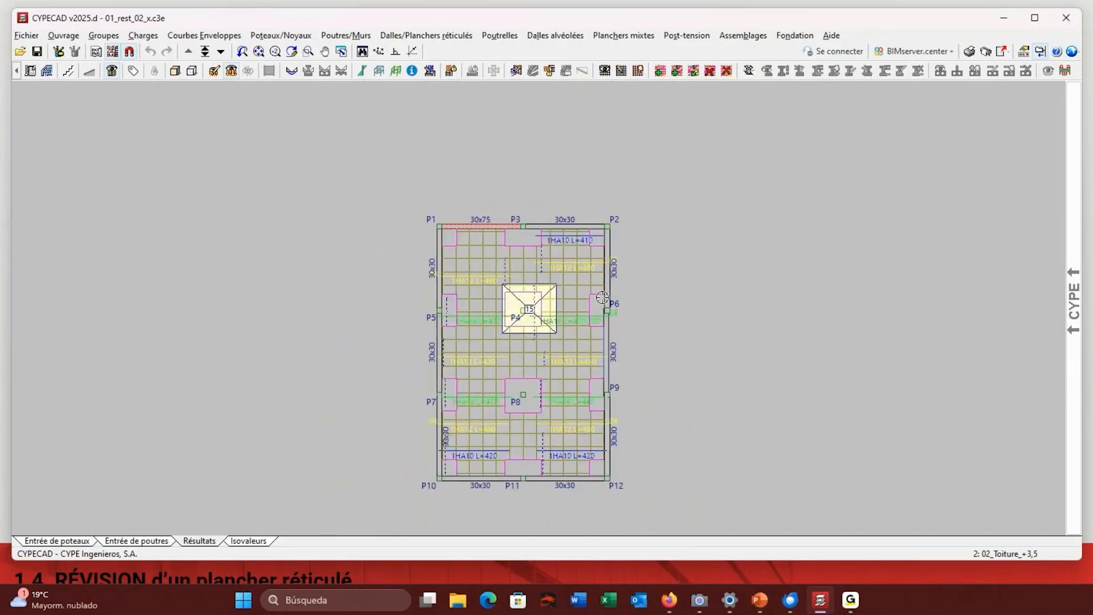
View the isovalues of the roof slab, return to the reinforcement results and close the reinforcement modification dialog.
click(248, 540)
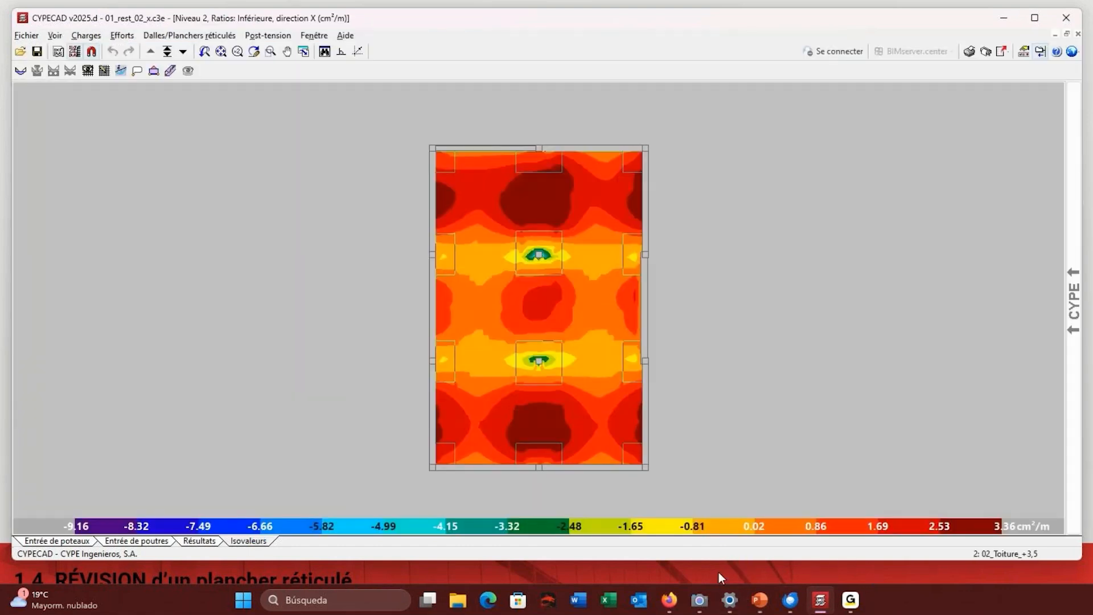
click(719, 572)
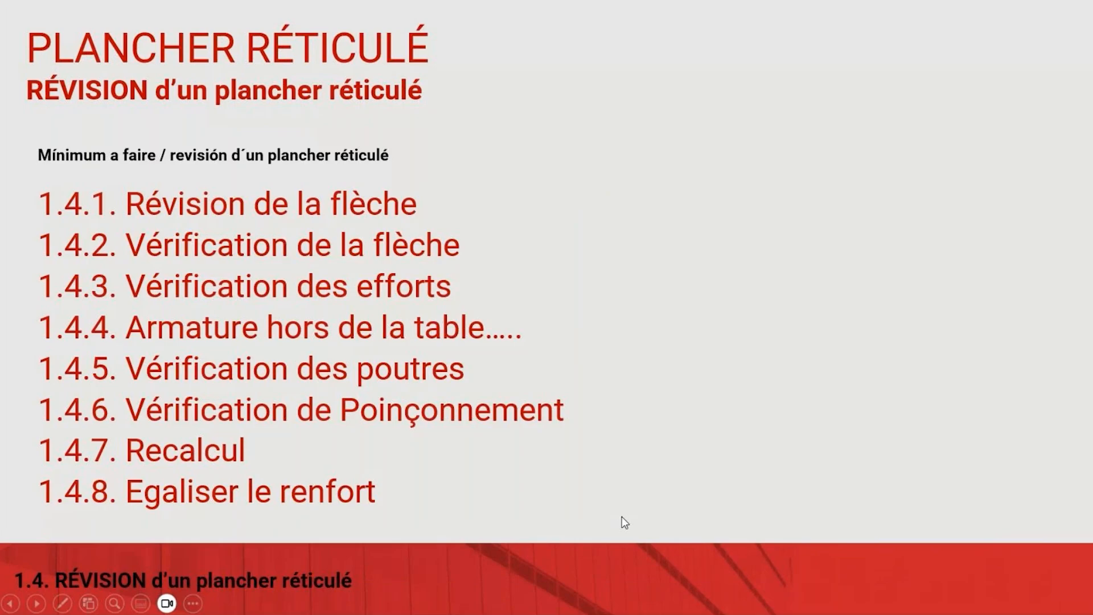
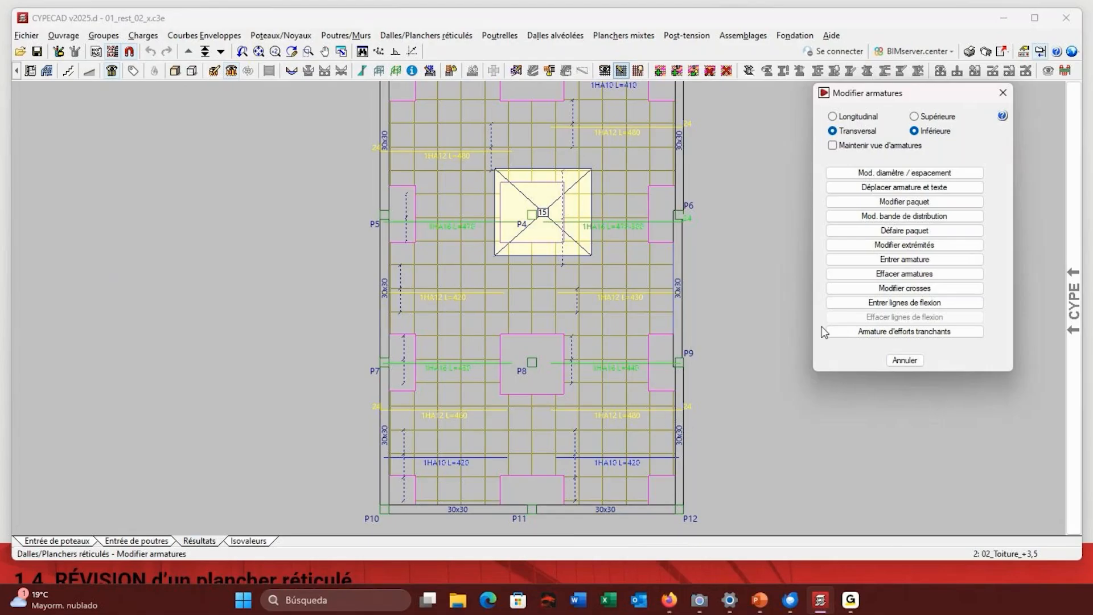
click(904, 360)
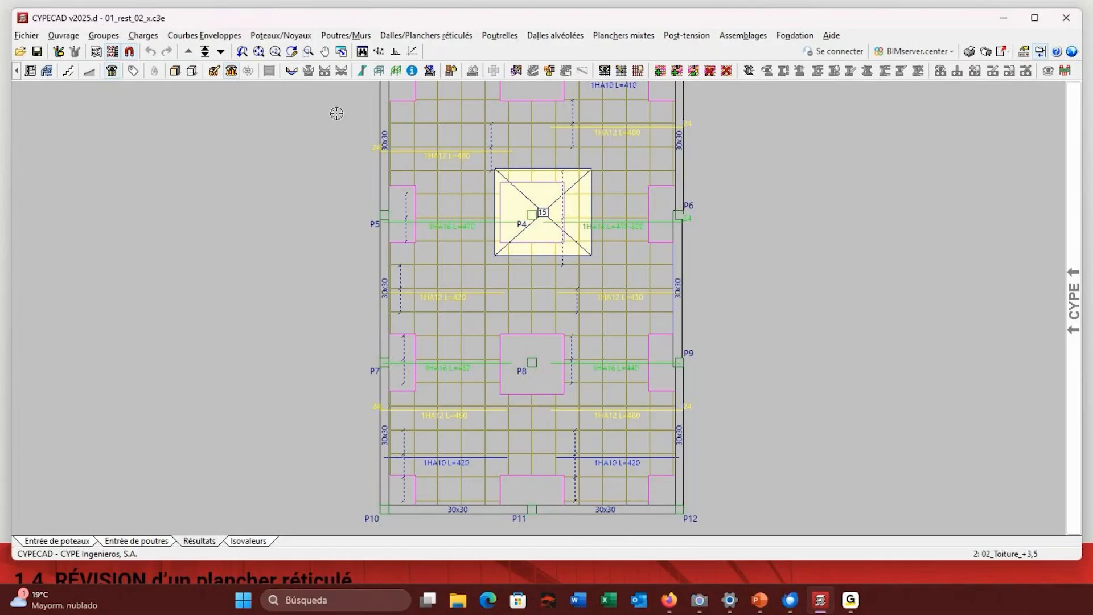
From the column input view, open the upper reinforcement table for panels through the reinforcing bar settings of the general data.
click(82, 542)
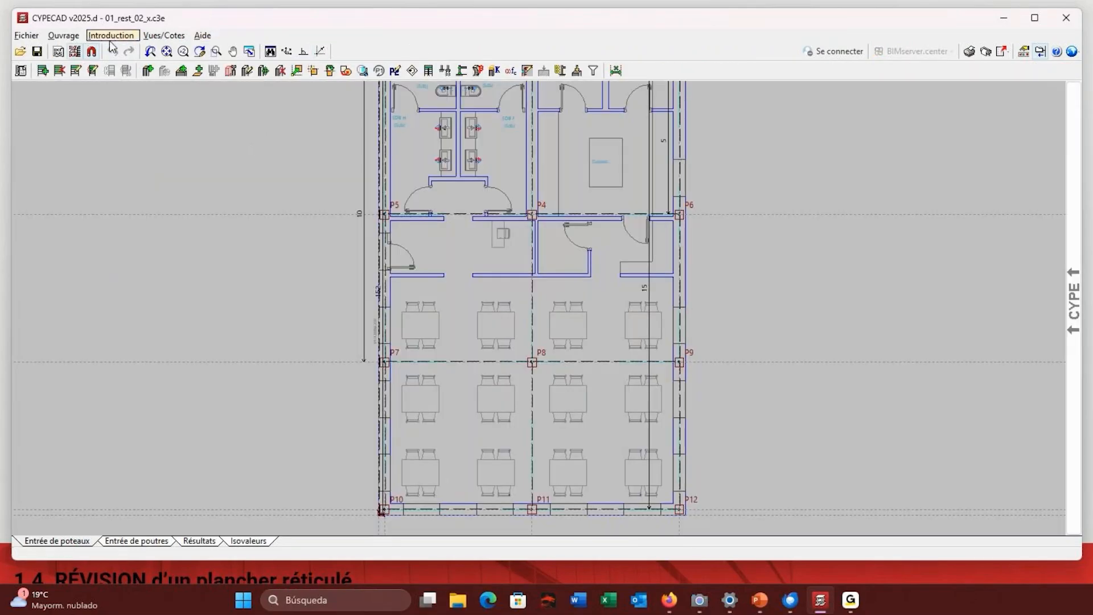
click(111, 35)
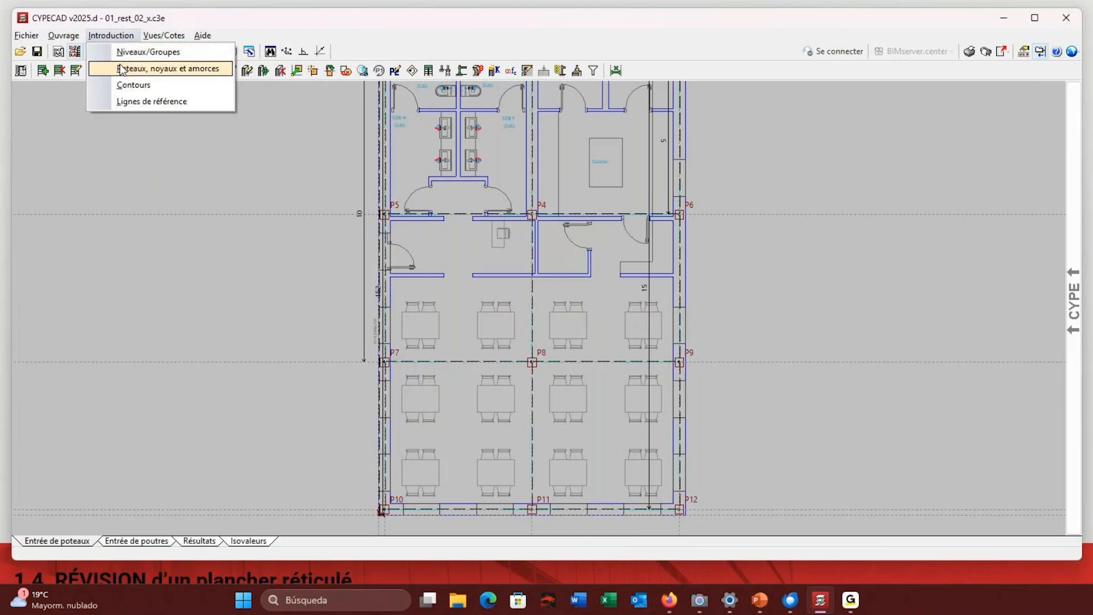
mouse_move(74, 35)
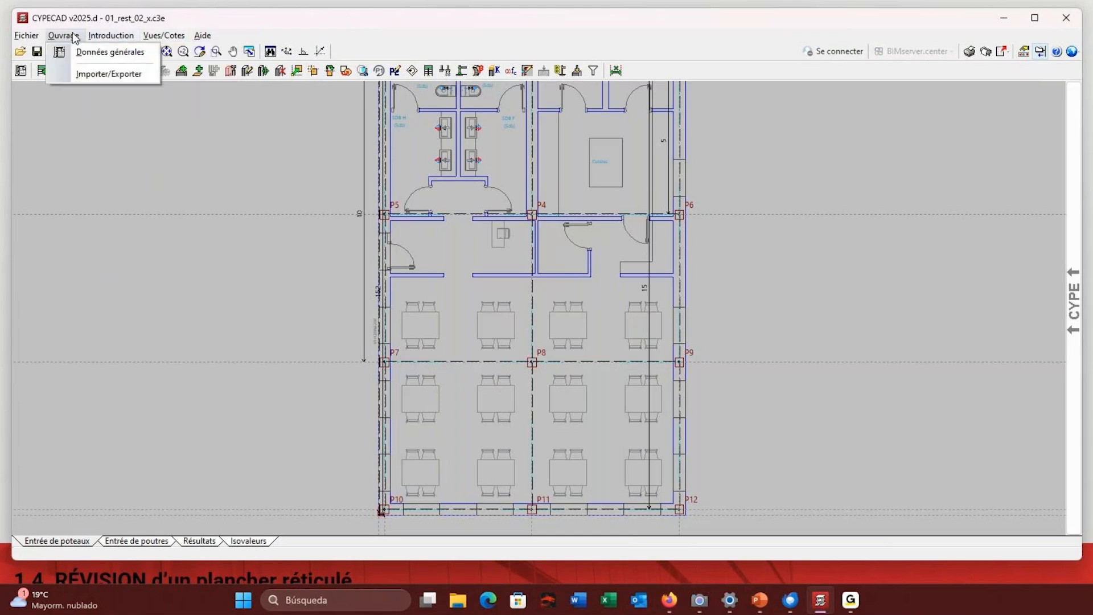
click(108, 51)
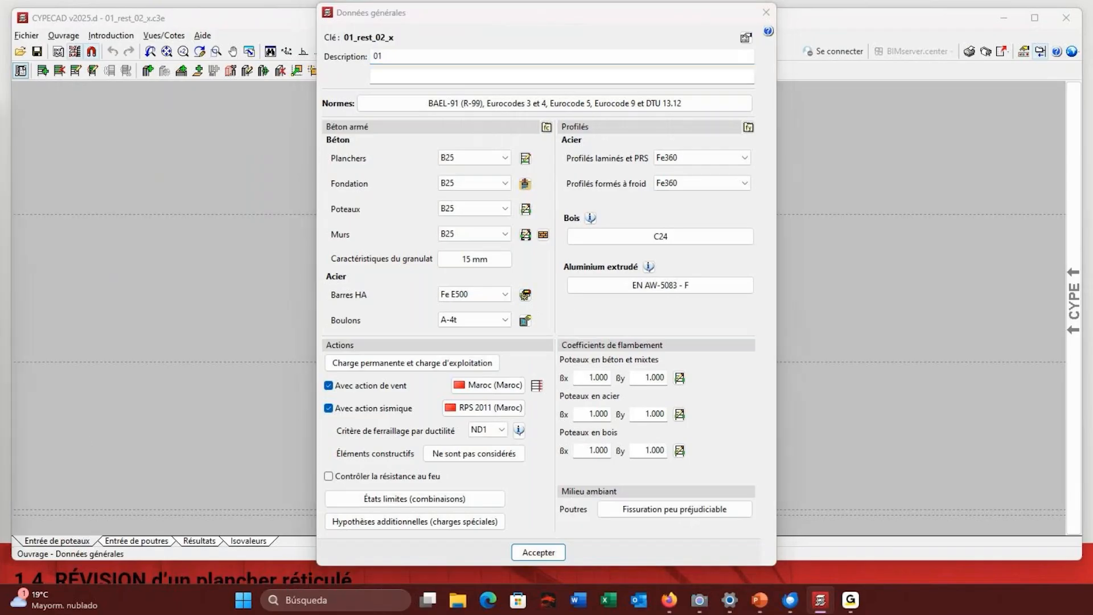
drag(0, 113, 373, 19)
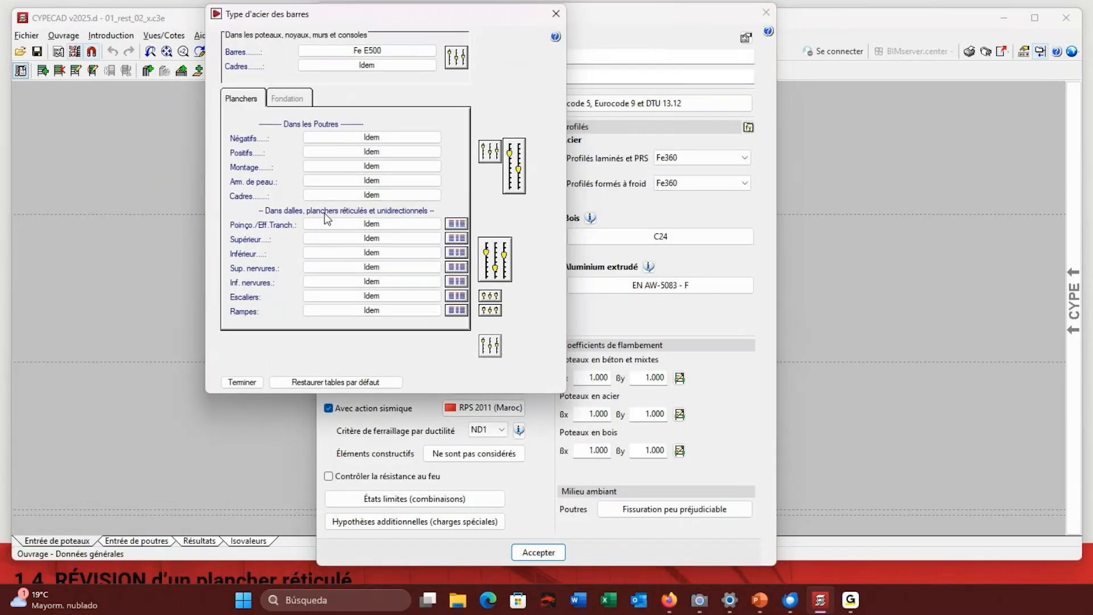
click(455, 238)
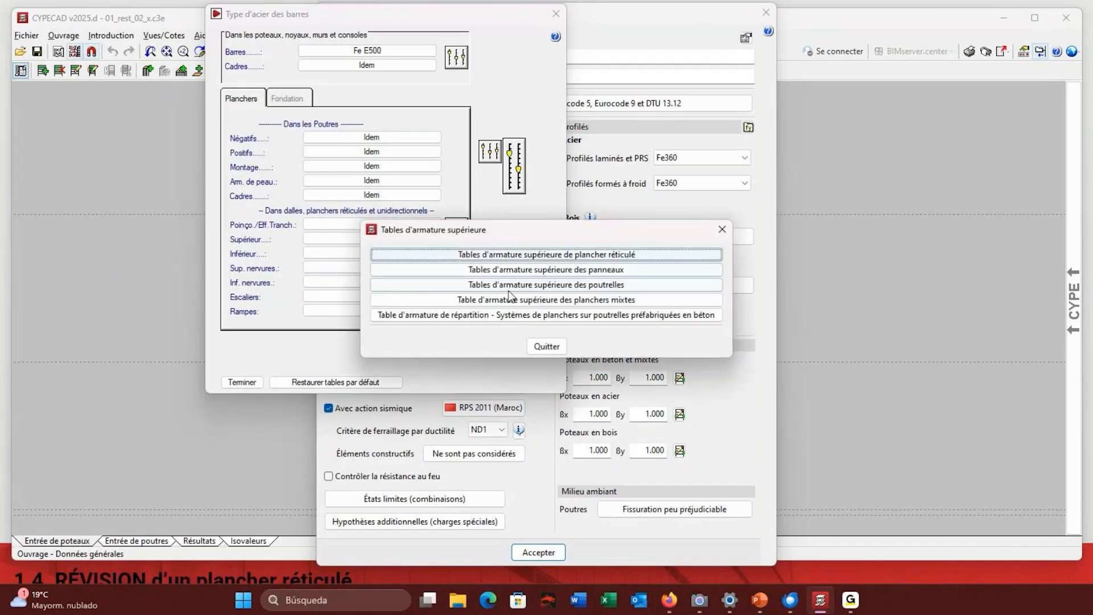
click(553, 273)
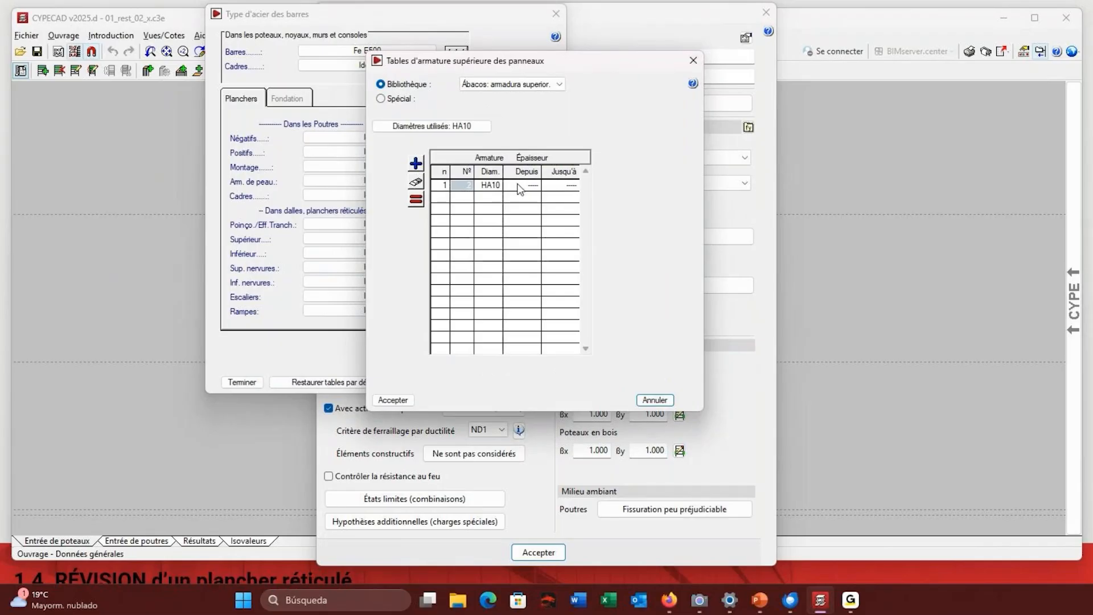
Add a second row with 3 bars to the panels' upper reinforcement table, enable diameter HA12 and assign it to that row.
click(415, 166)
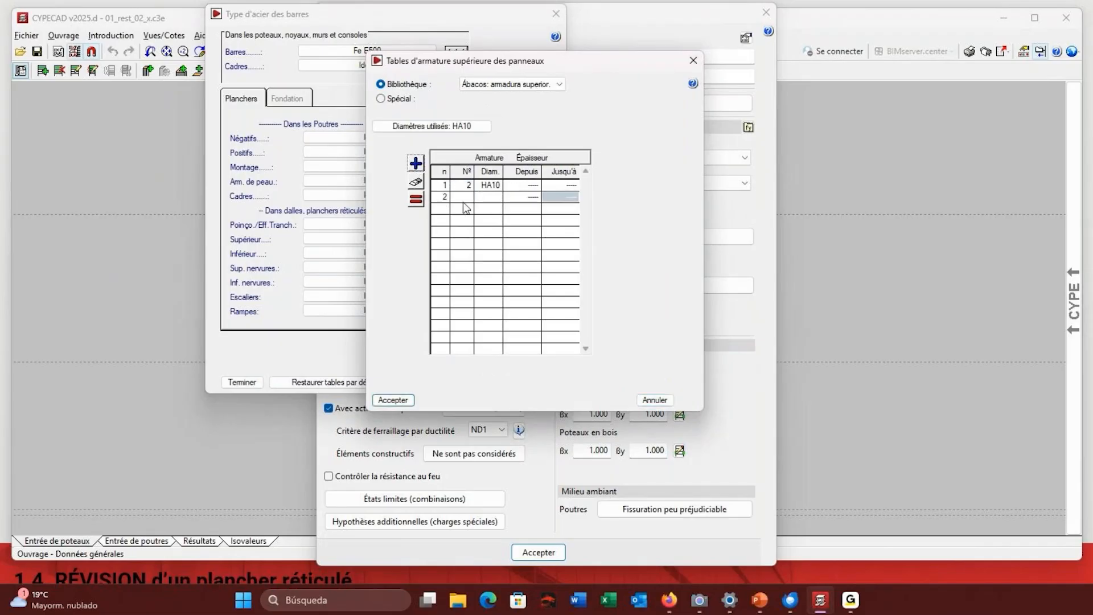
click(464, 200)
text(3)
click(492, 199)
key(Return)
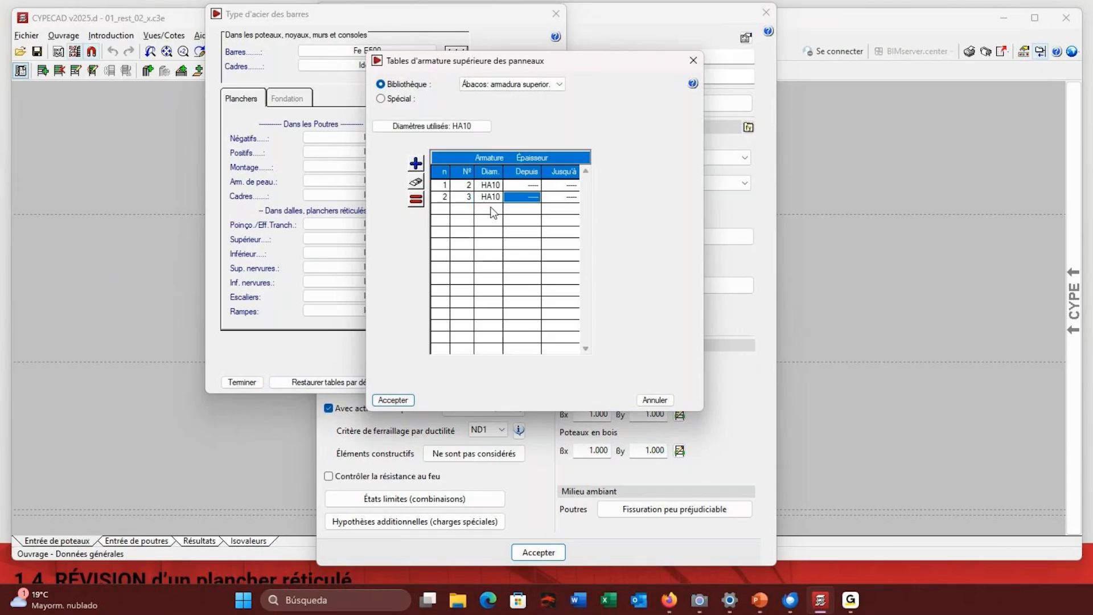
click(469, 126)
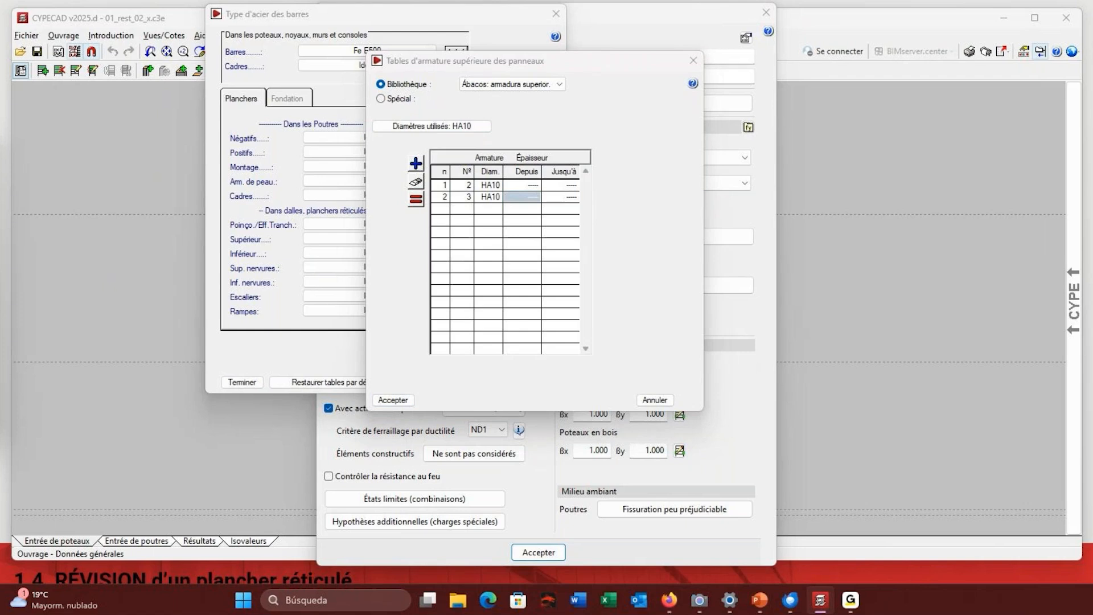
click(490, 196)
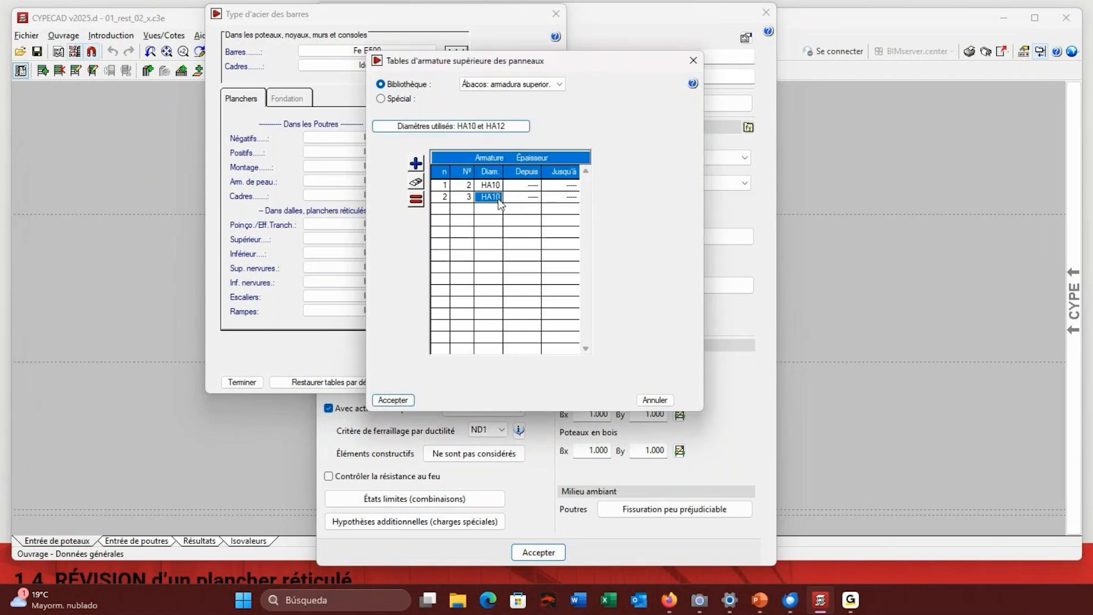
click(499, 199)
click(493, 210)
Accept the table, save it as 'Ábacos: armadura superior.' and close the bar steel settings and the general data.
click(405, 400)
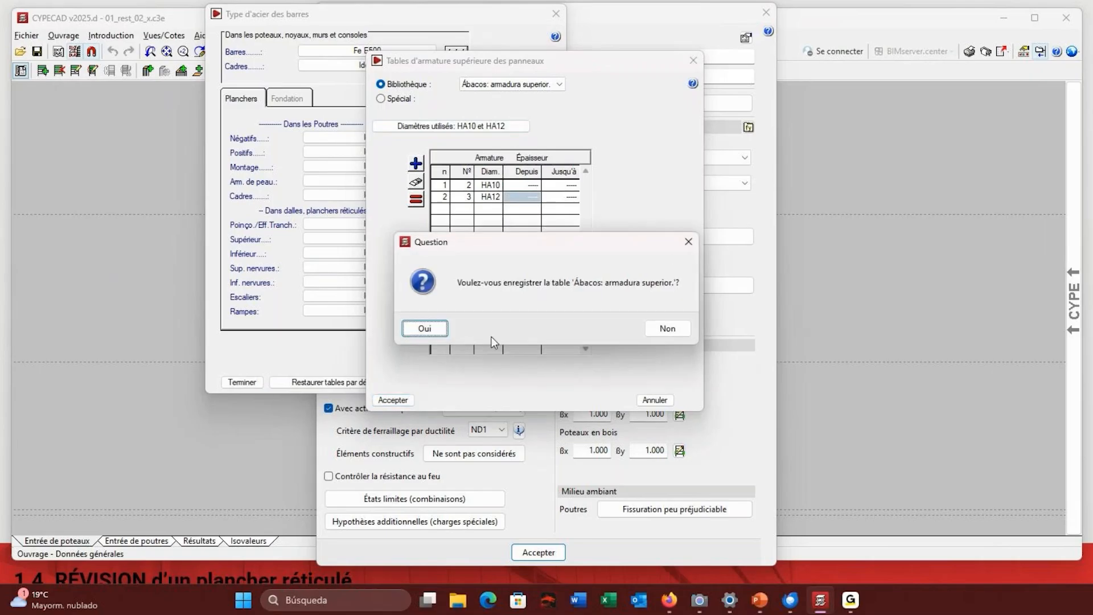
click(436, 335)
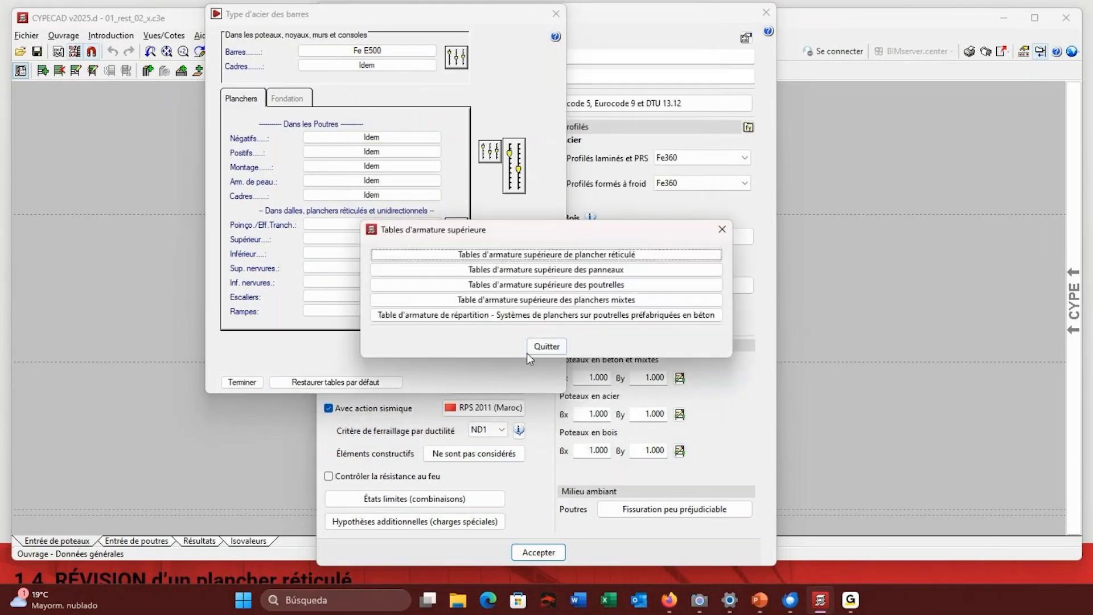
click(533, 347)
click(244, 382)
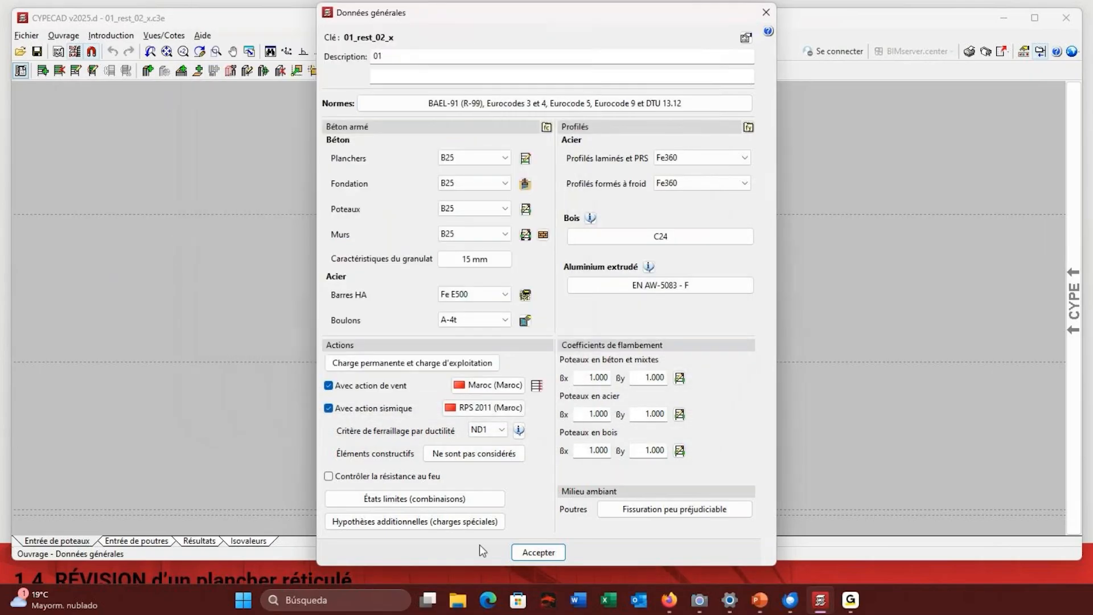
click(541, 557)
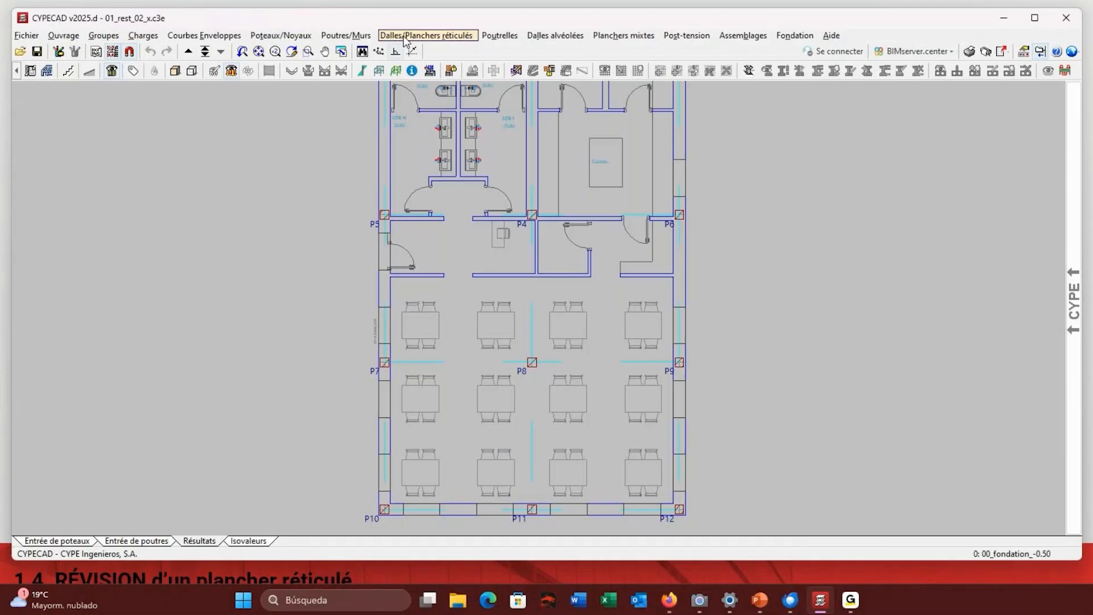
In the results view, go up to the roof group 02_Toiture_+3,5.
click(421, 37)
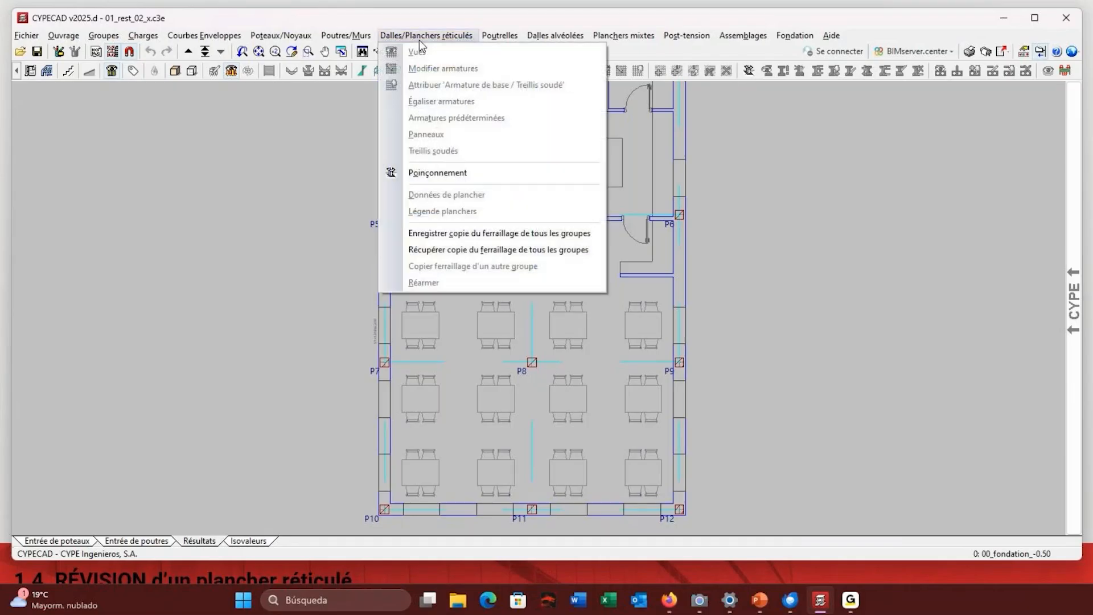
key(Escape)
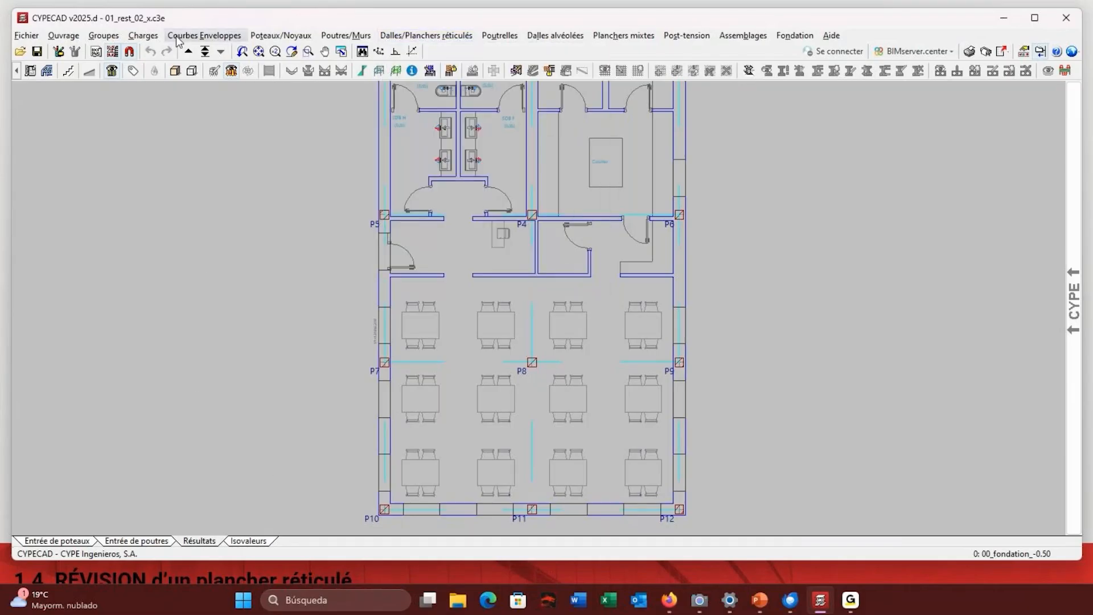
click(188, 51)
click(189, 52)
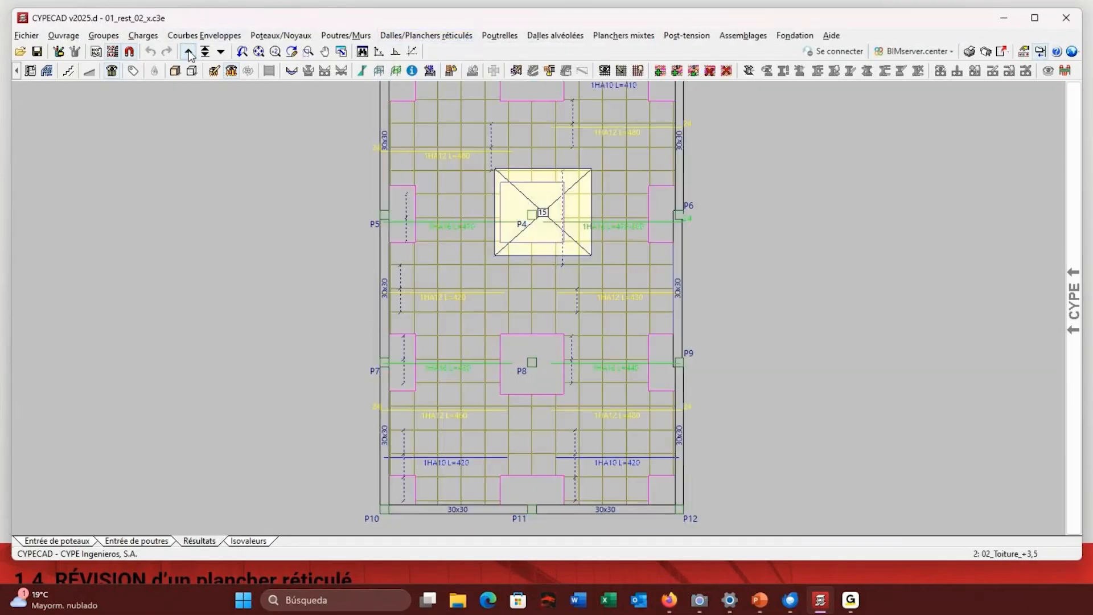
drag(443, 23, 436, 29)
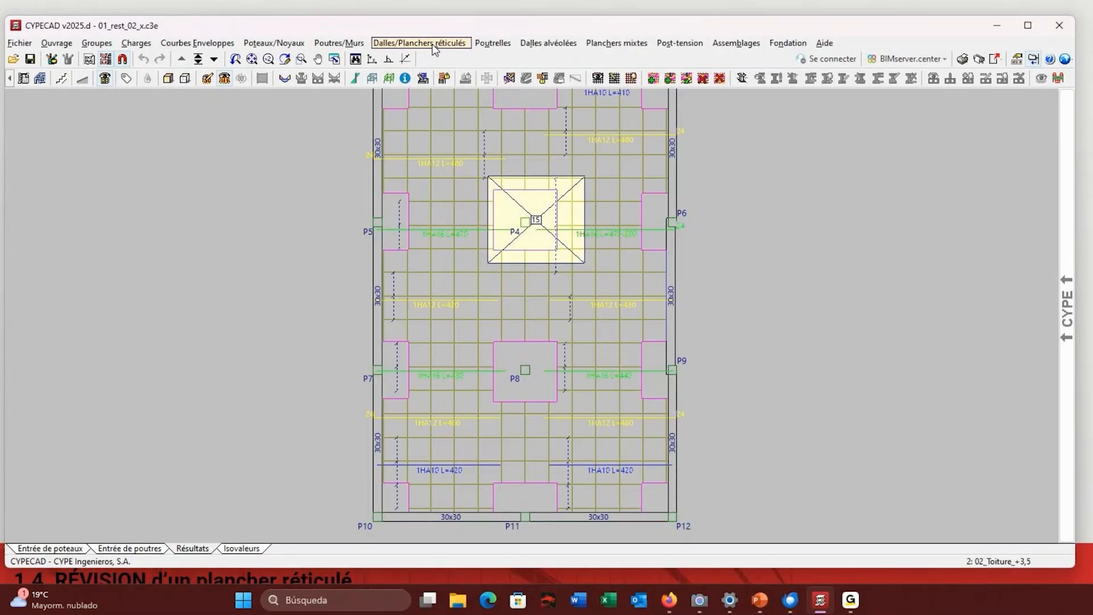
In the base reinforcement assignment for the panel around P8, choose 3HA12 for the upper longitudinal and transverse bars and finish.
click(432, 43)
click(455, 93)
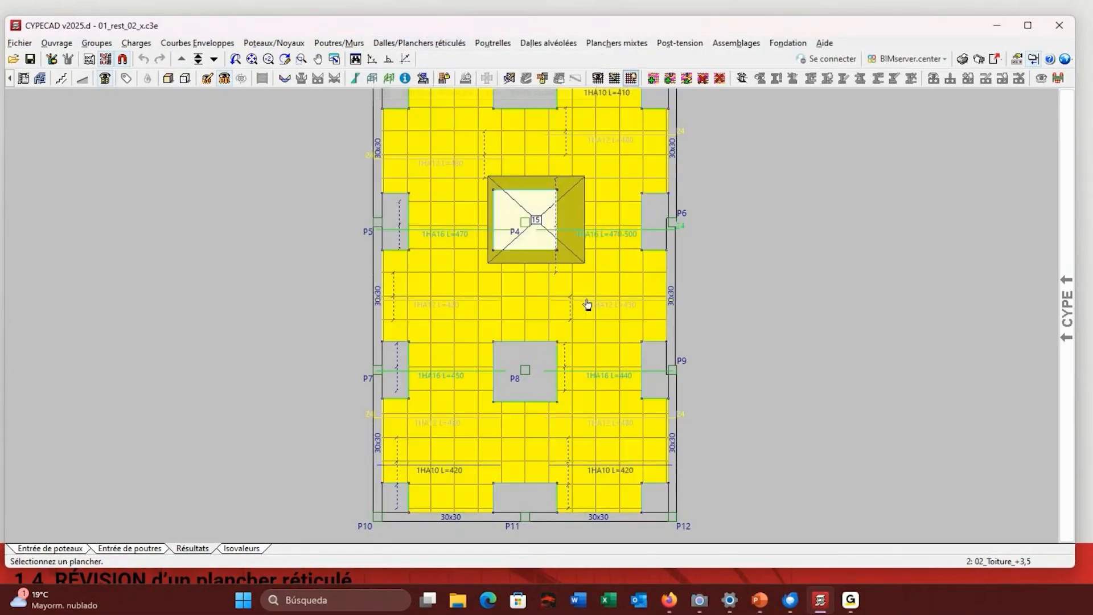
click(538, 360)
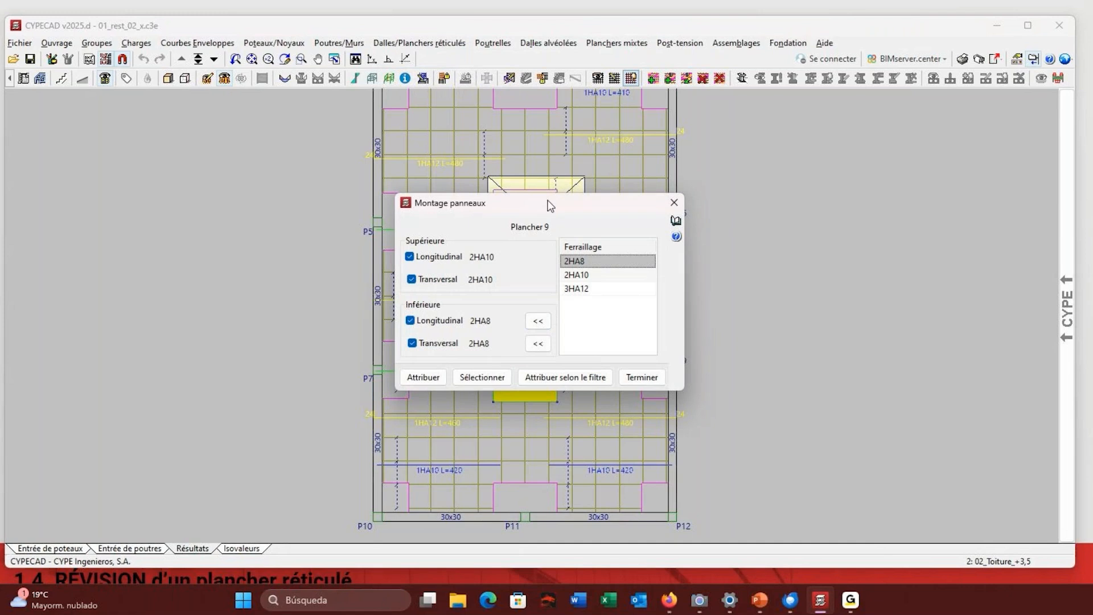
drag(548, 203, 786, 175)
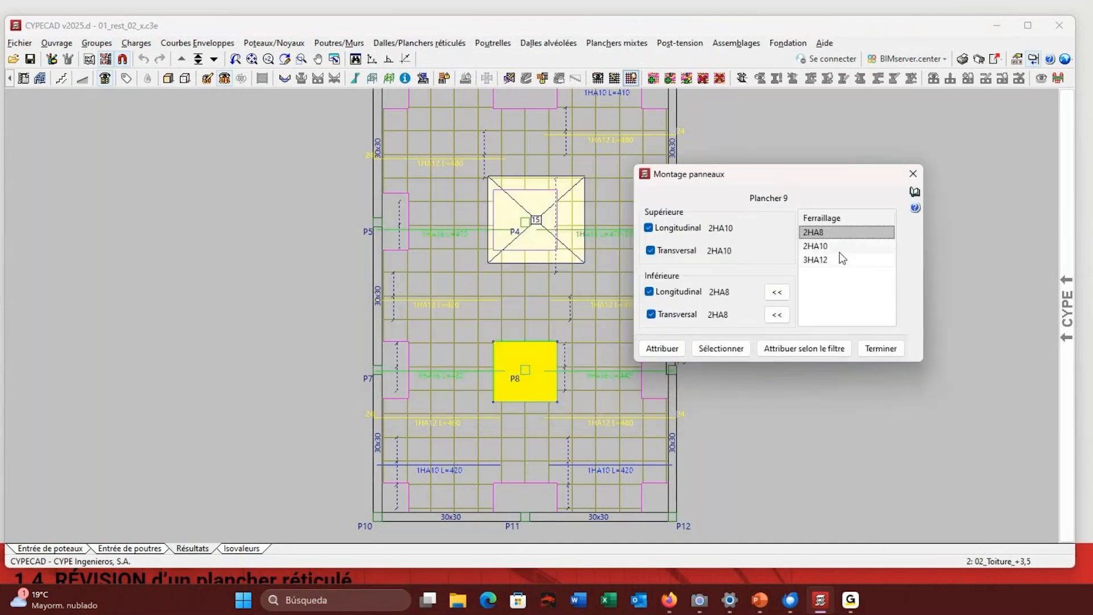
click(823, 260)
click(776, 228)
click(777, 251)
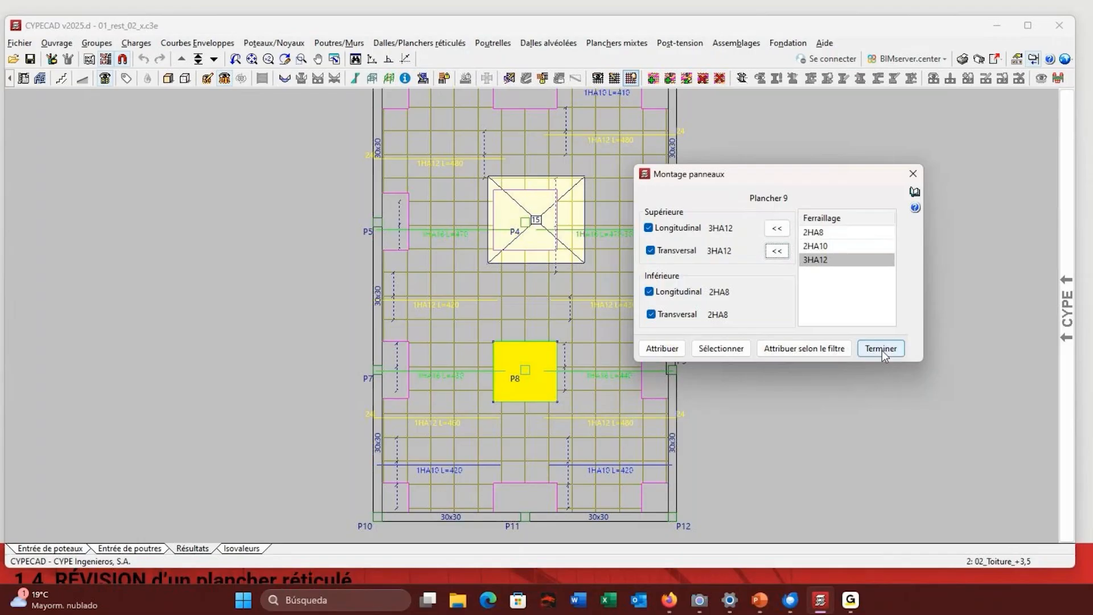
click(882, 349)
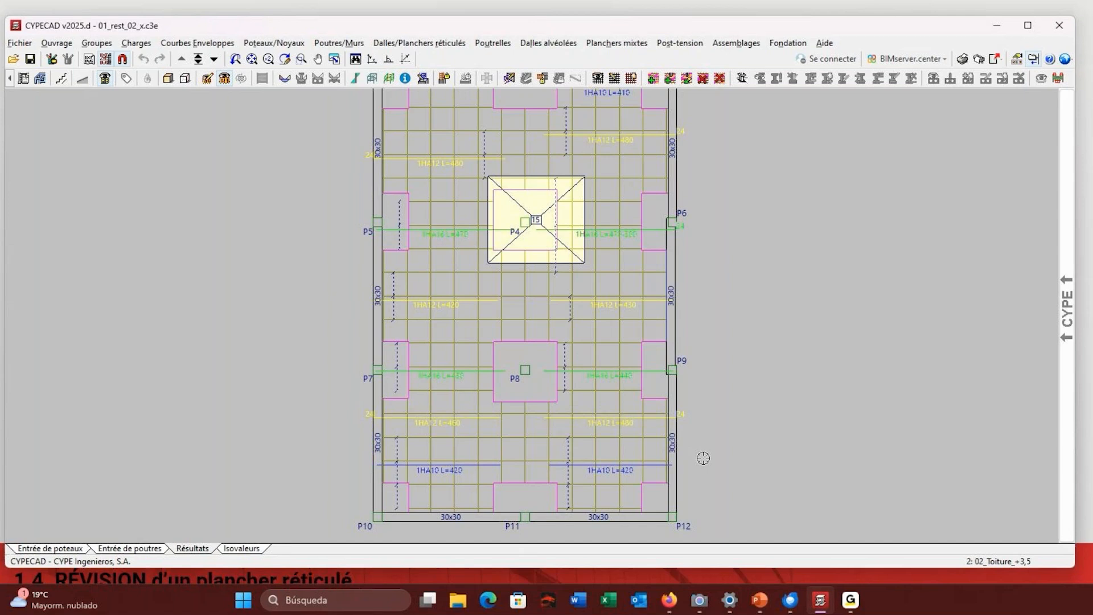
scroll(619, 434, down, 3)
scroll(649, 444, up, 2)
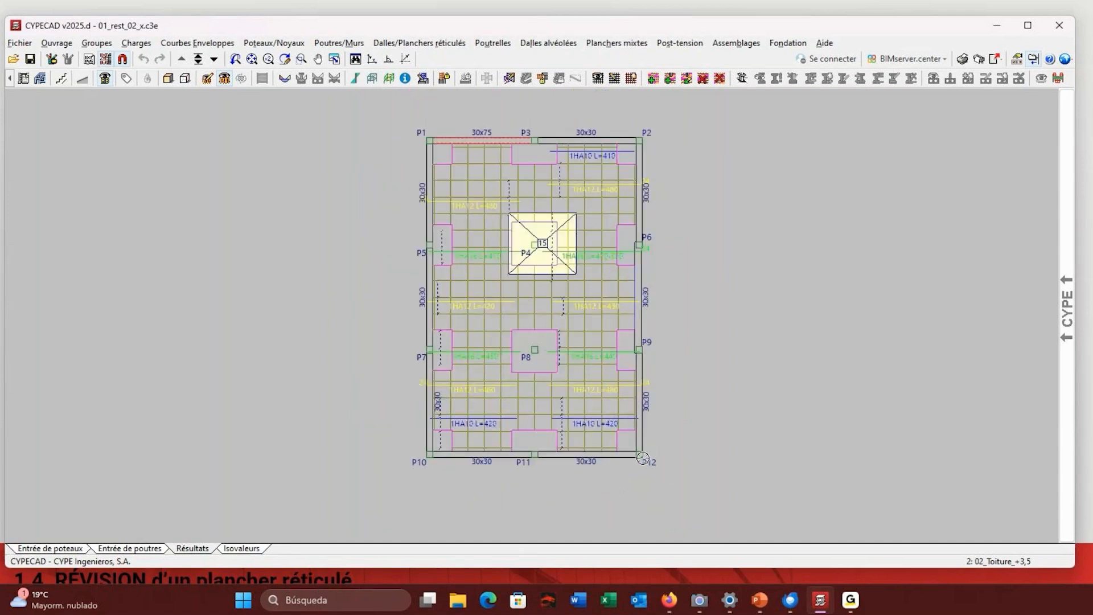
scroll(642, 459, up, 2)
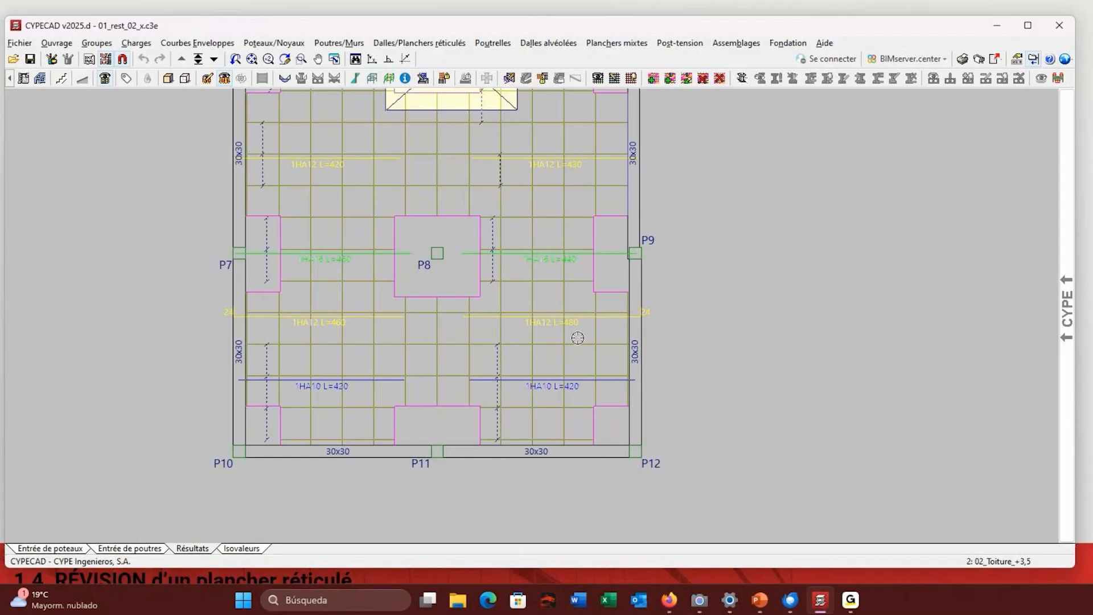
scroll(507, 339, down, 3)
scroll(506, 338, up, 2)
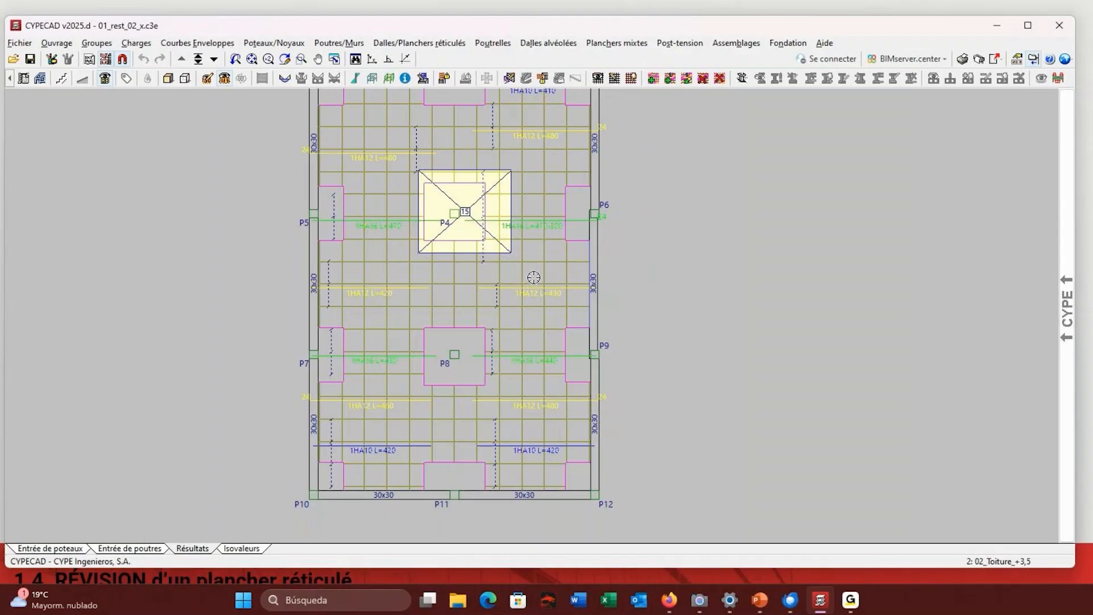
scroll(599, 520, up, 1)
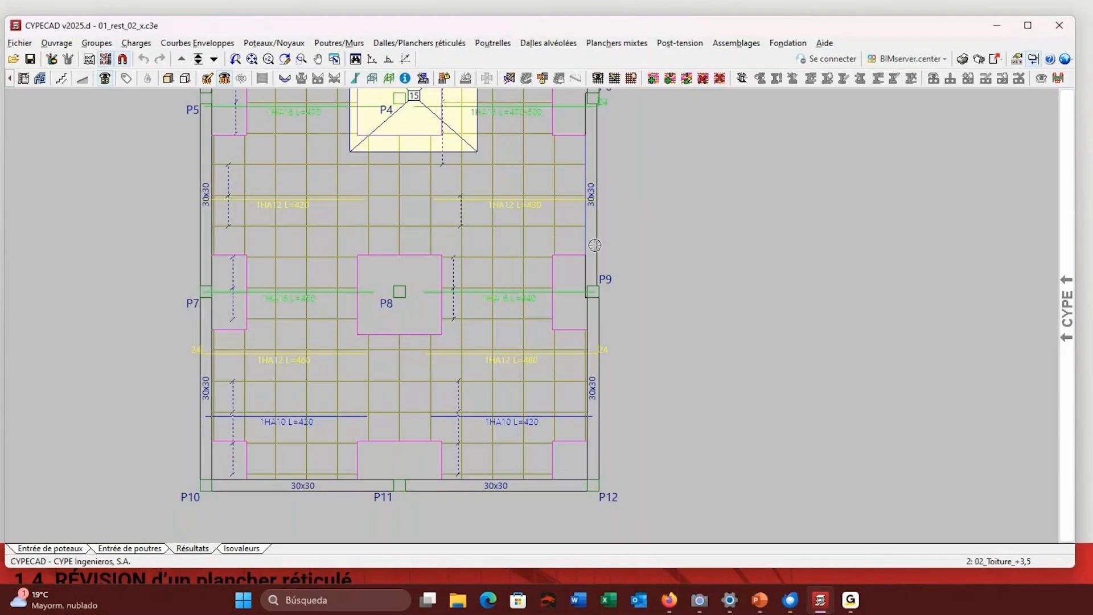
scroll(593, 259, down, 2)
scroll(593, 283, down, 3)
scroll(595, 228, up, 2)
scroll(591, 334, down, 3)
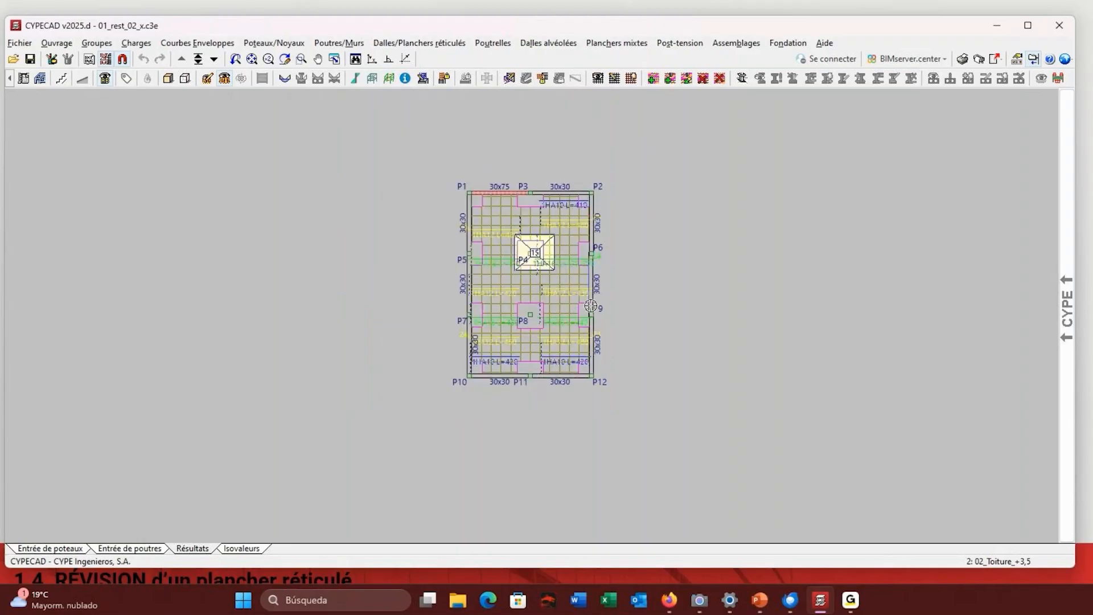
scroll(592, 282, up, 2)
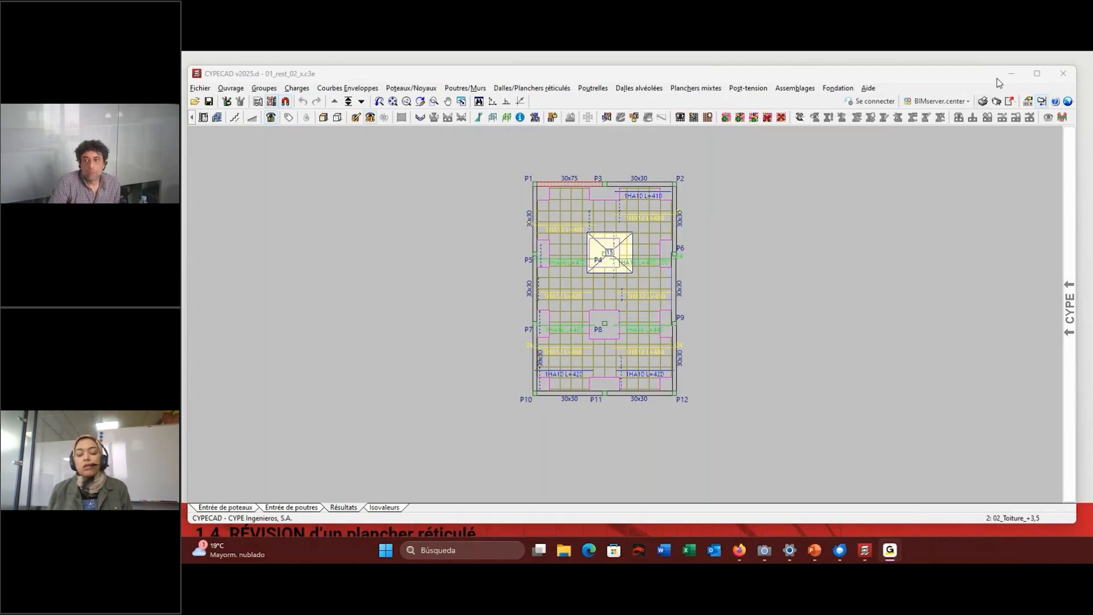
click(1021, 64)
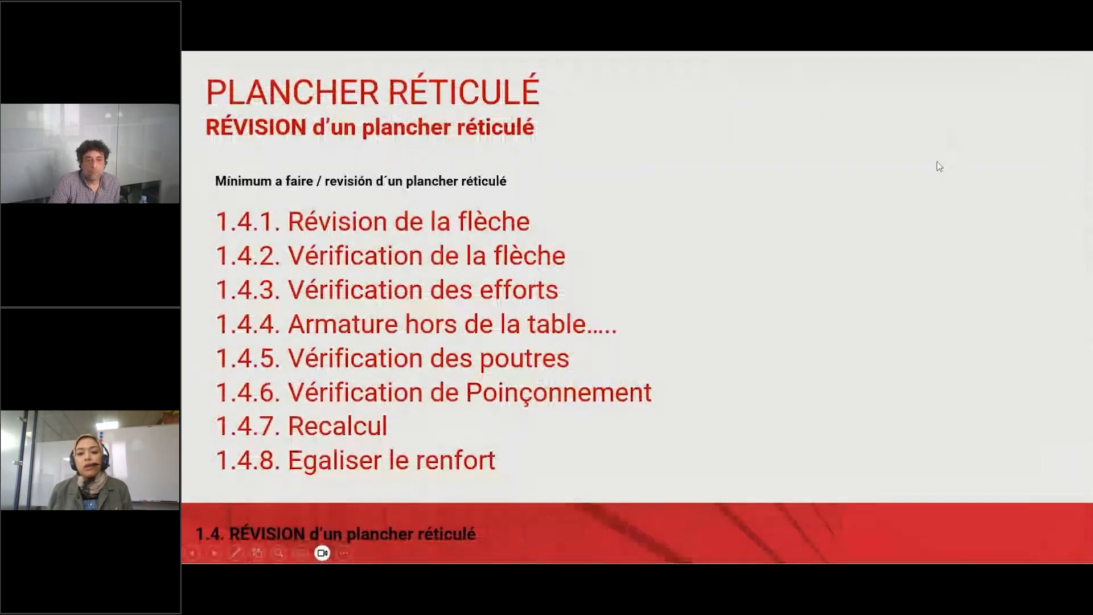
click(936, 161)
scroll(937, 162, up, 18)
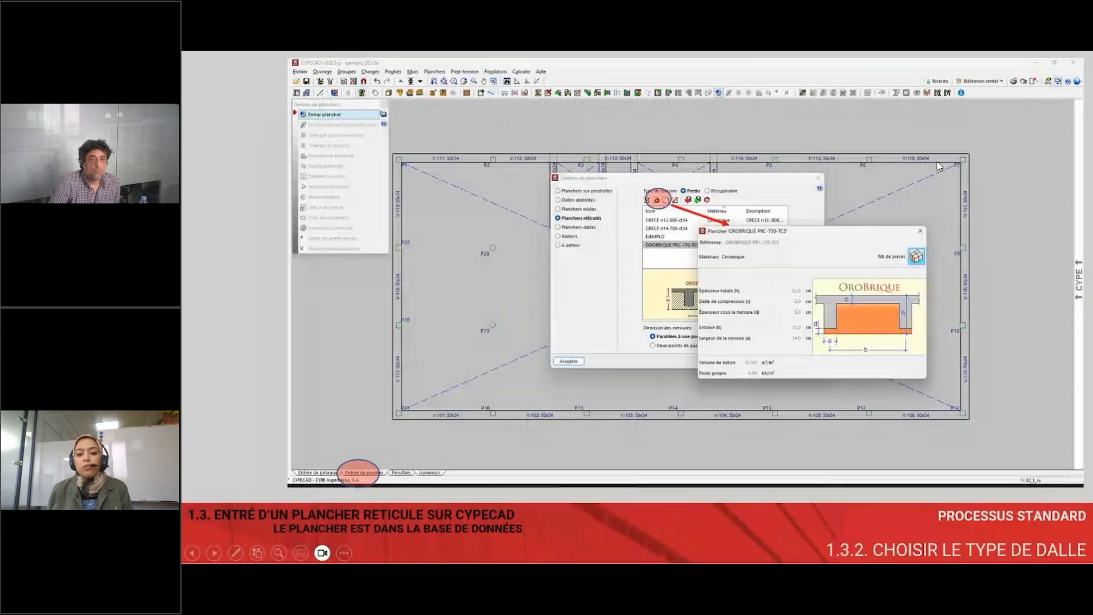
scroll(939, 166, up, 8)
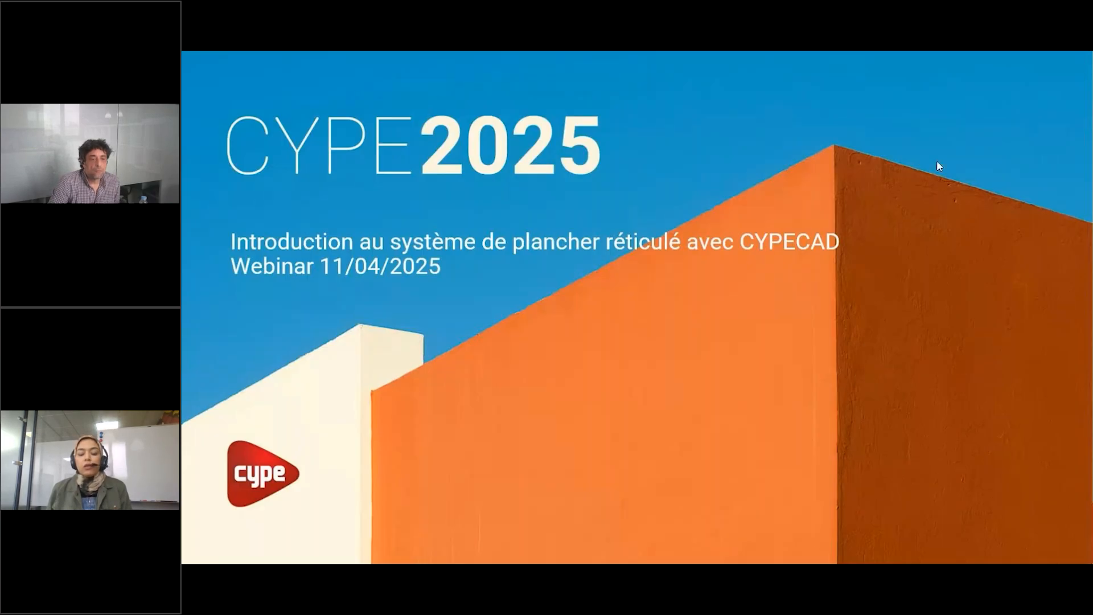